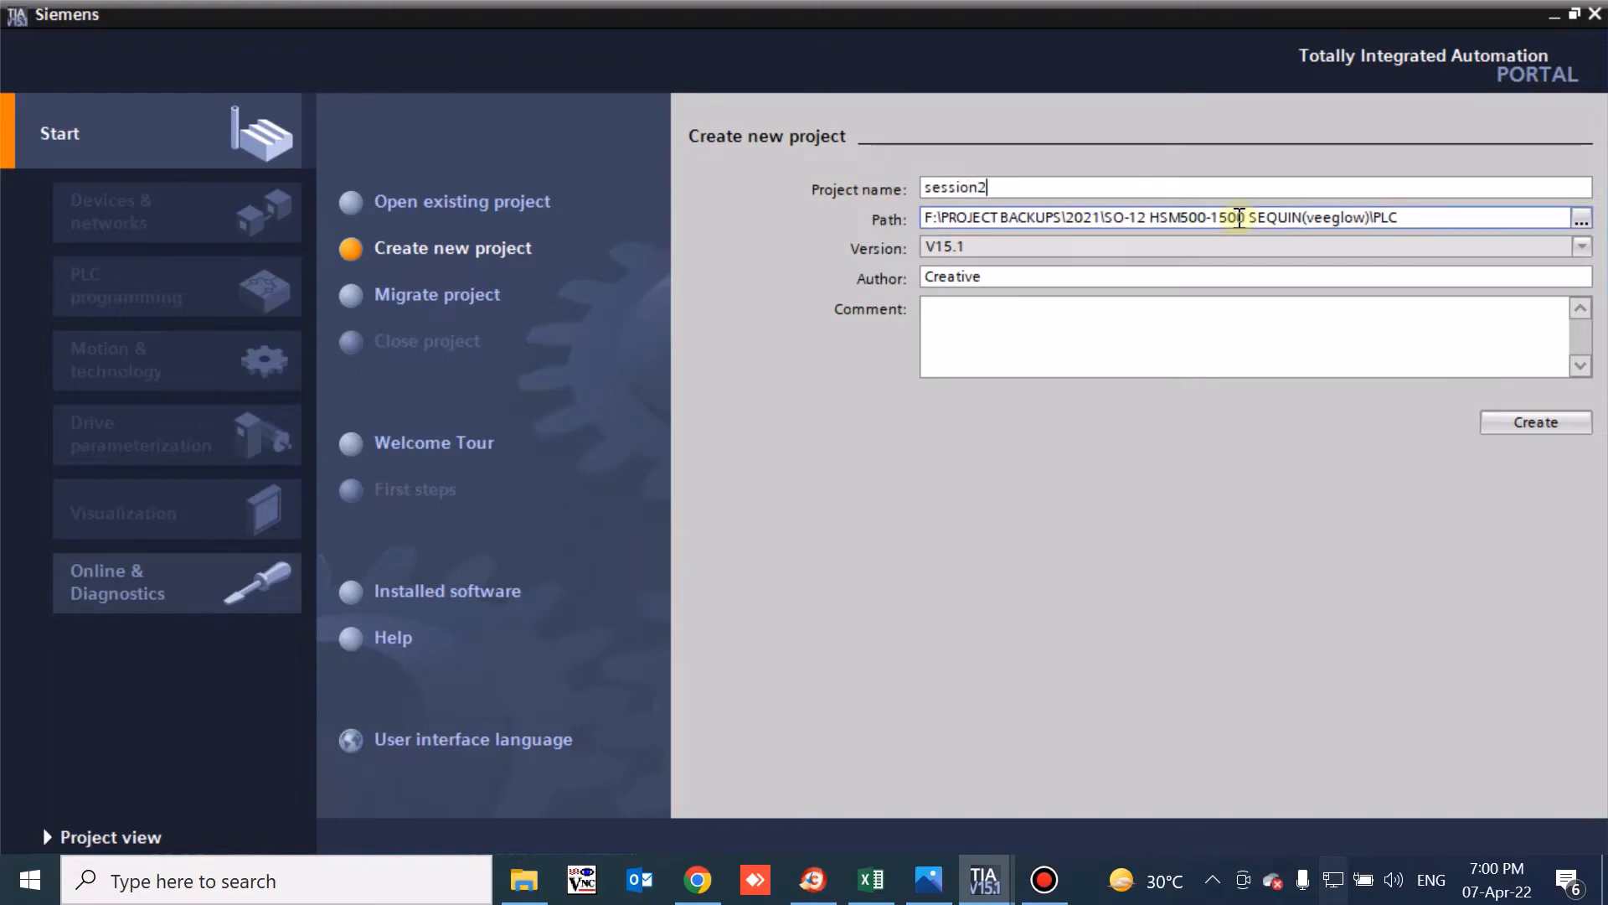
# Set the new project's path to F:\PERSONAL stuff\My youtube\Video Series.
pyautogui.click(1580, 220)
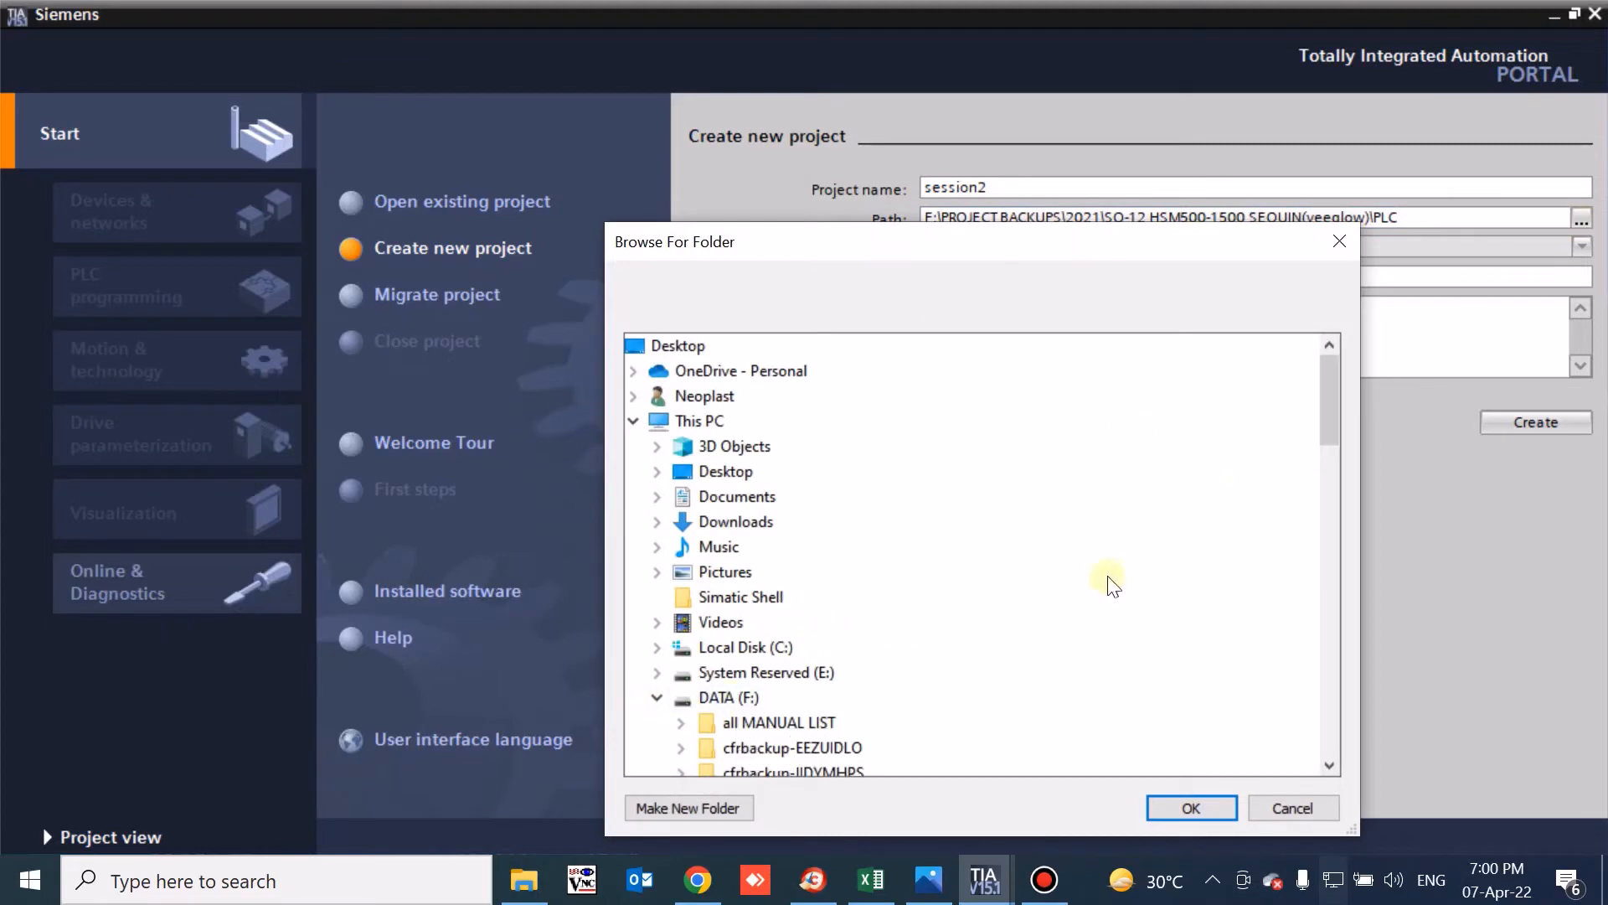
pyautogui.moveTo(1326, 422); pyautogui.dragTo(1325, 498)
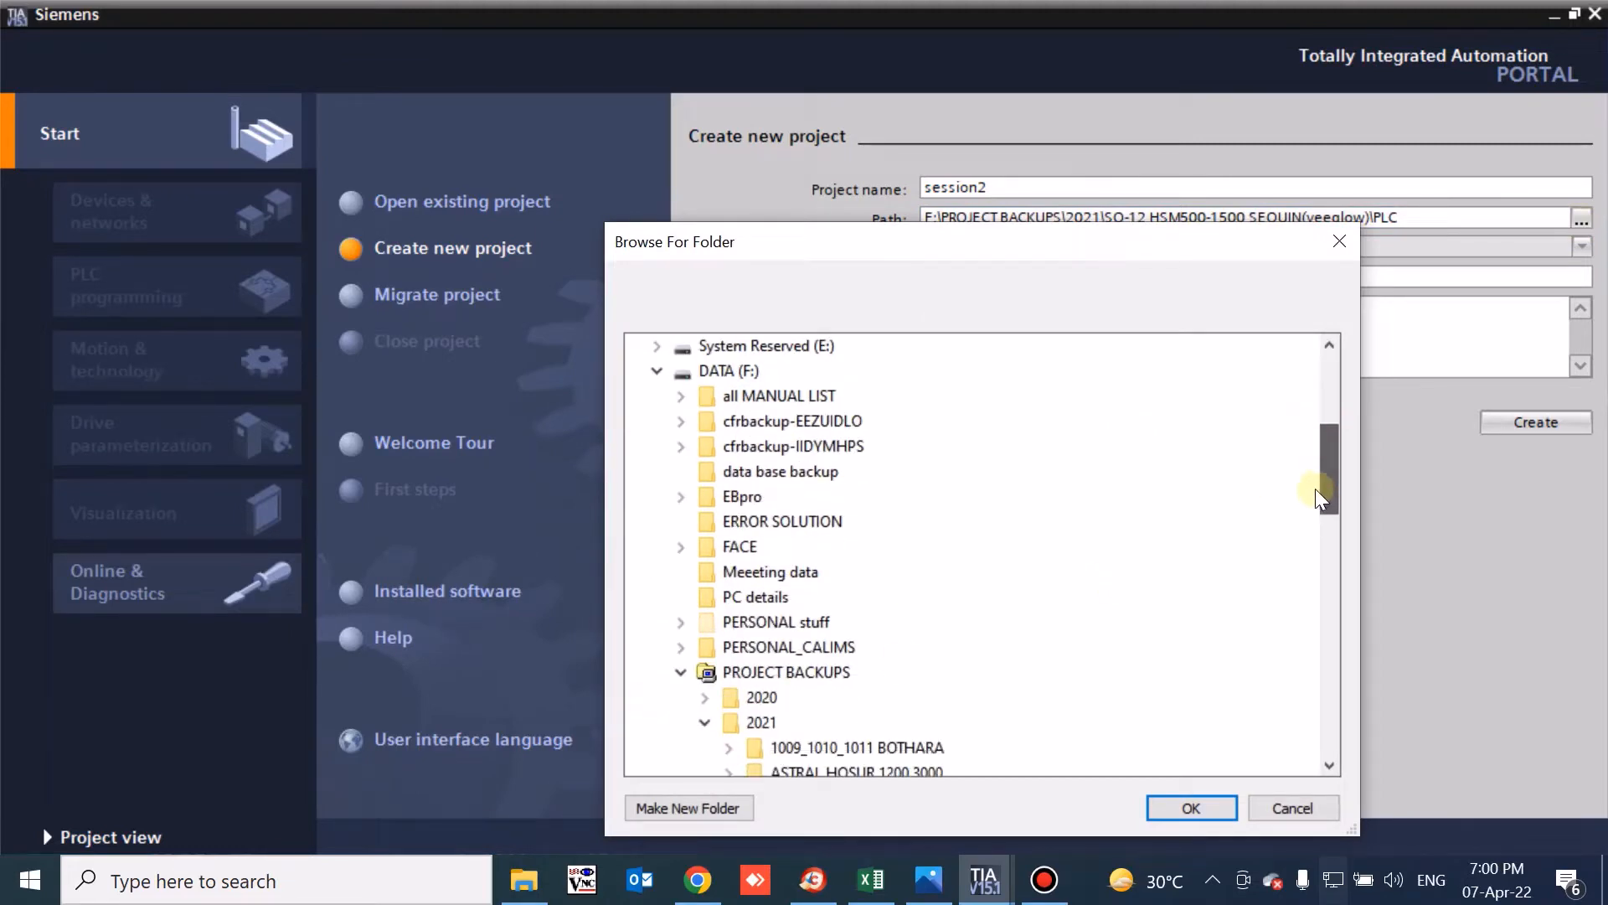
pyautogui.doubleClick(800, 624)
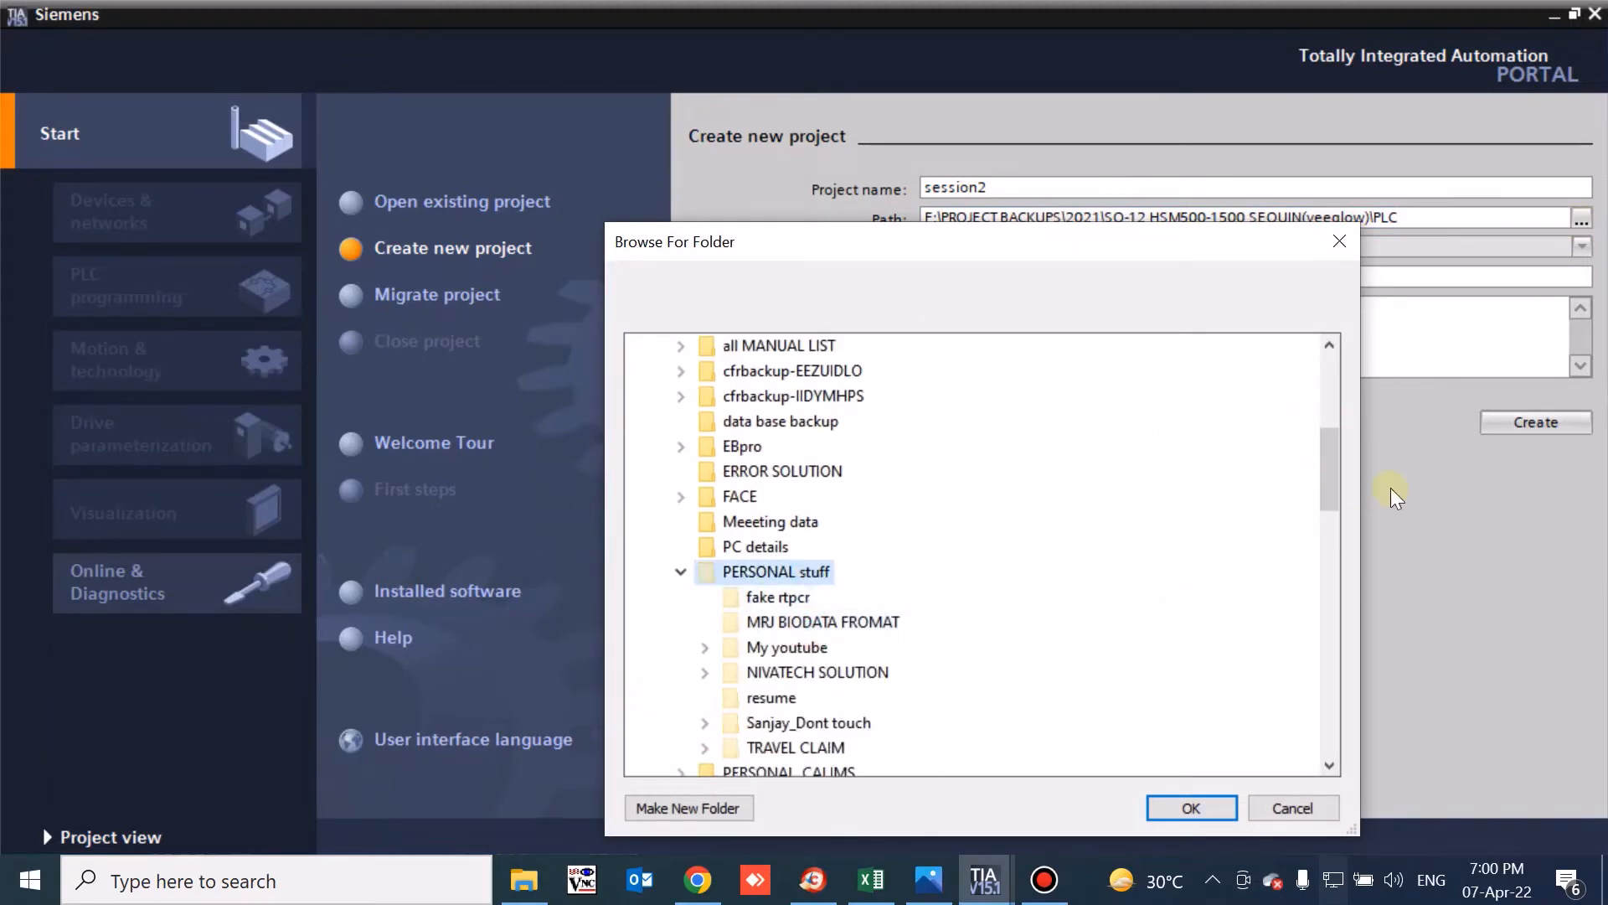
pyautogui.moveTo(1330, 469); pyautogui.dragTo(1331, 509)
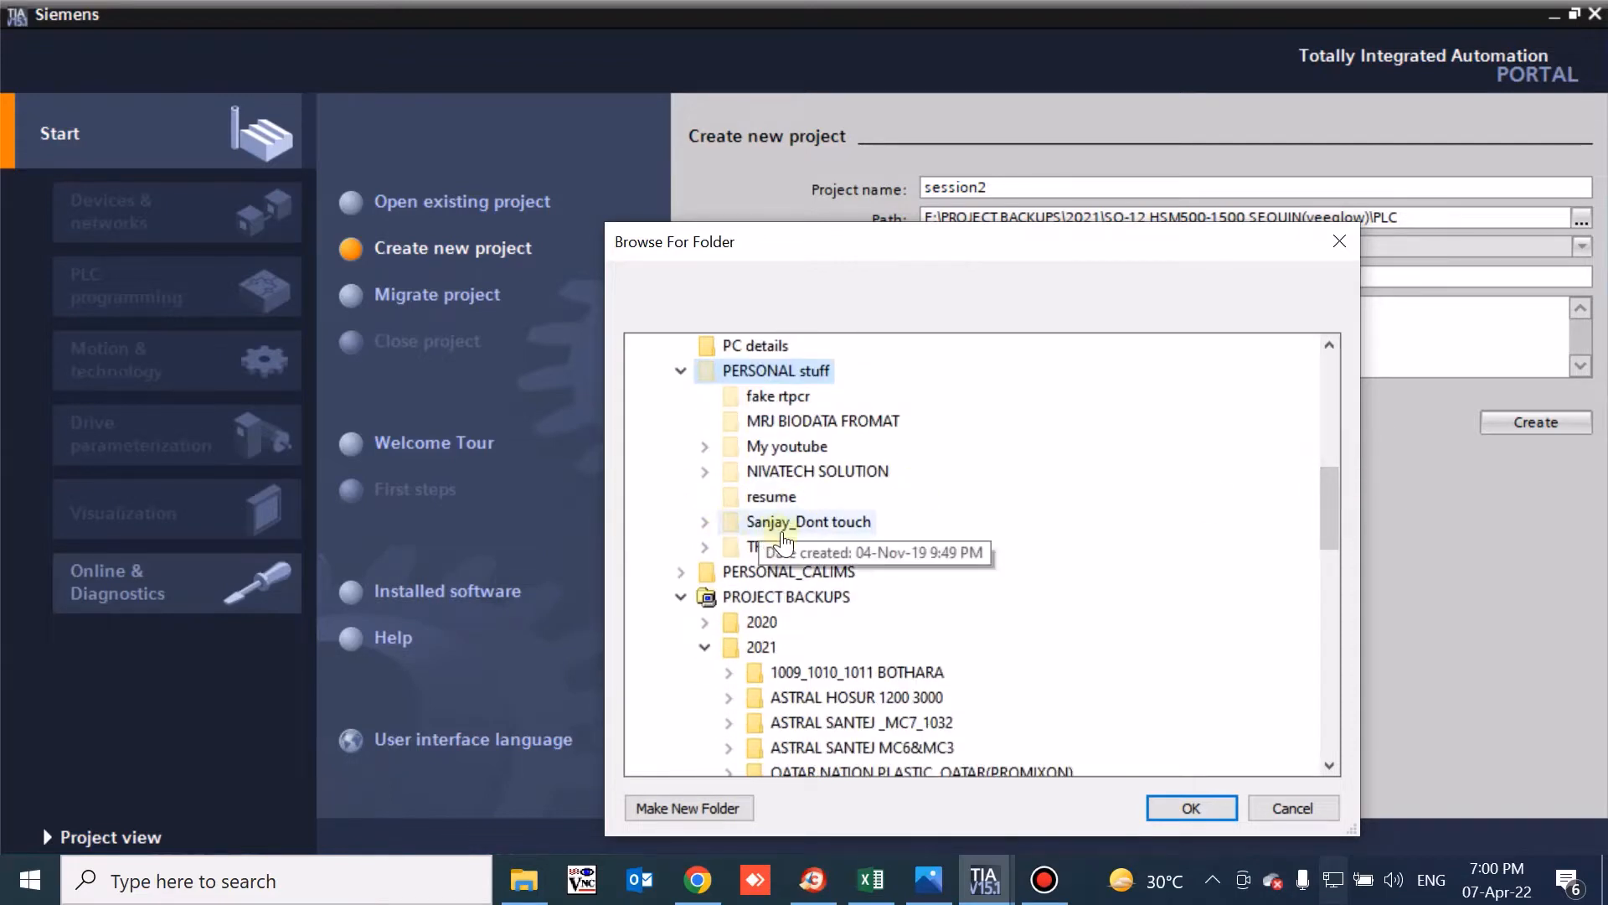
pyautogui.click(708, 448)
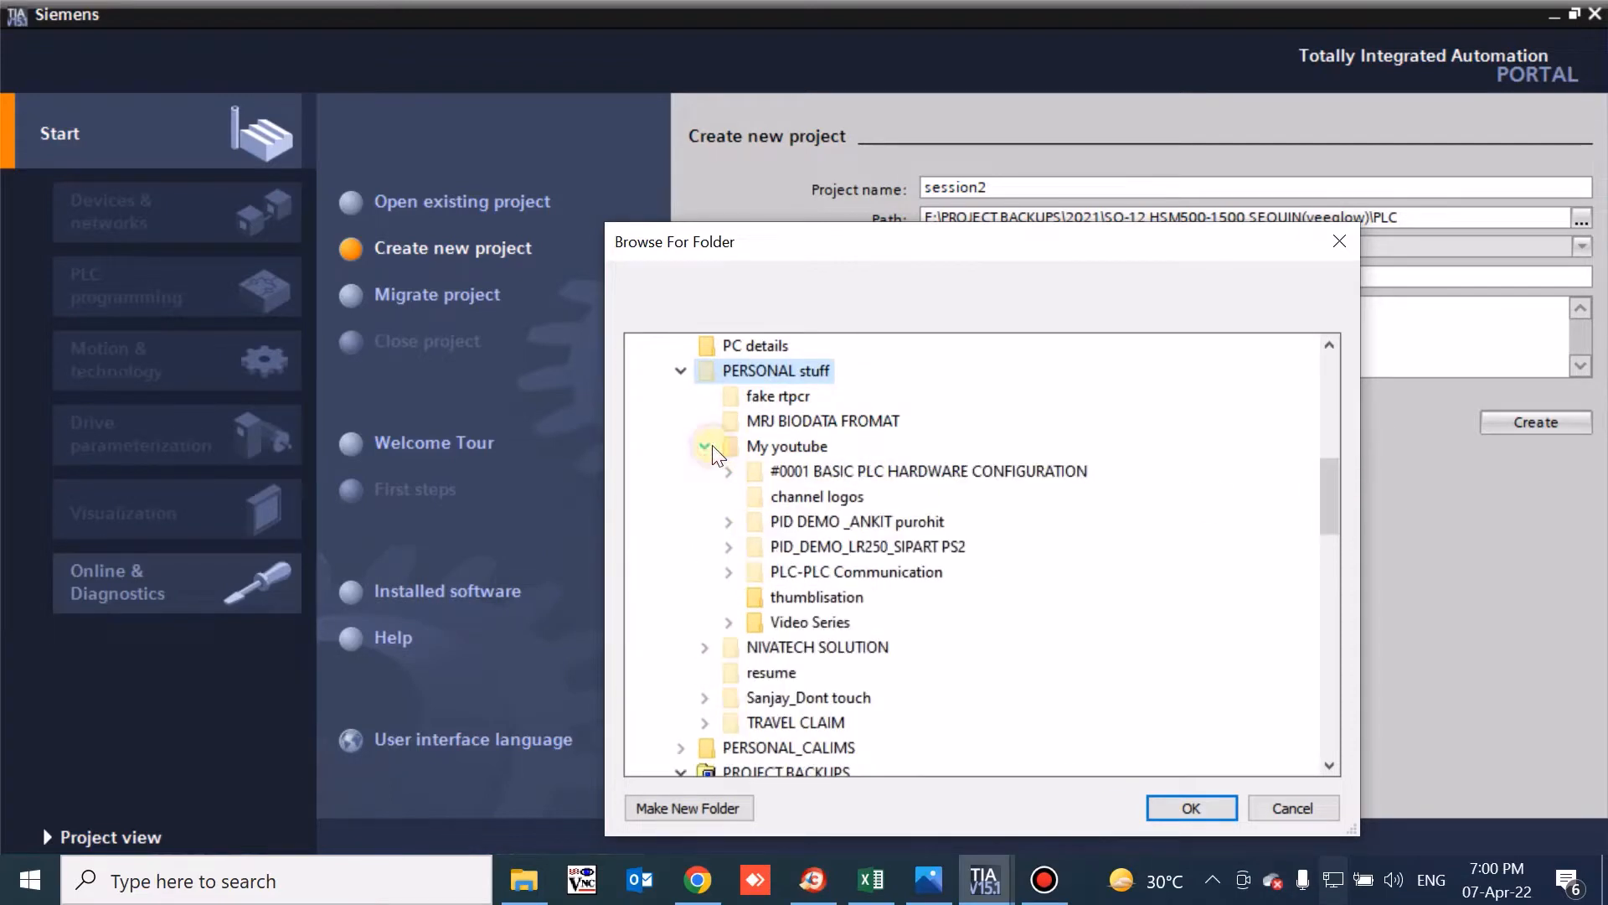
pyautogui.click(728, 622)
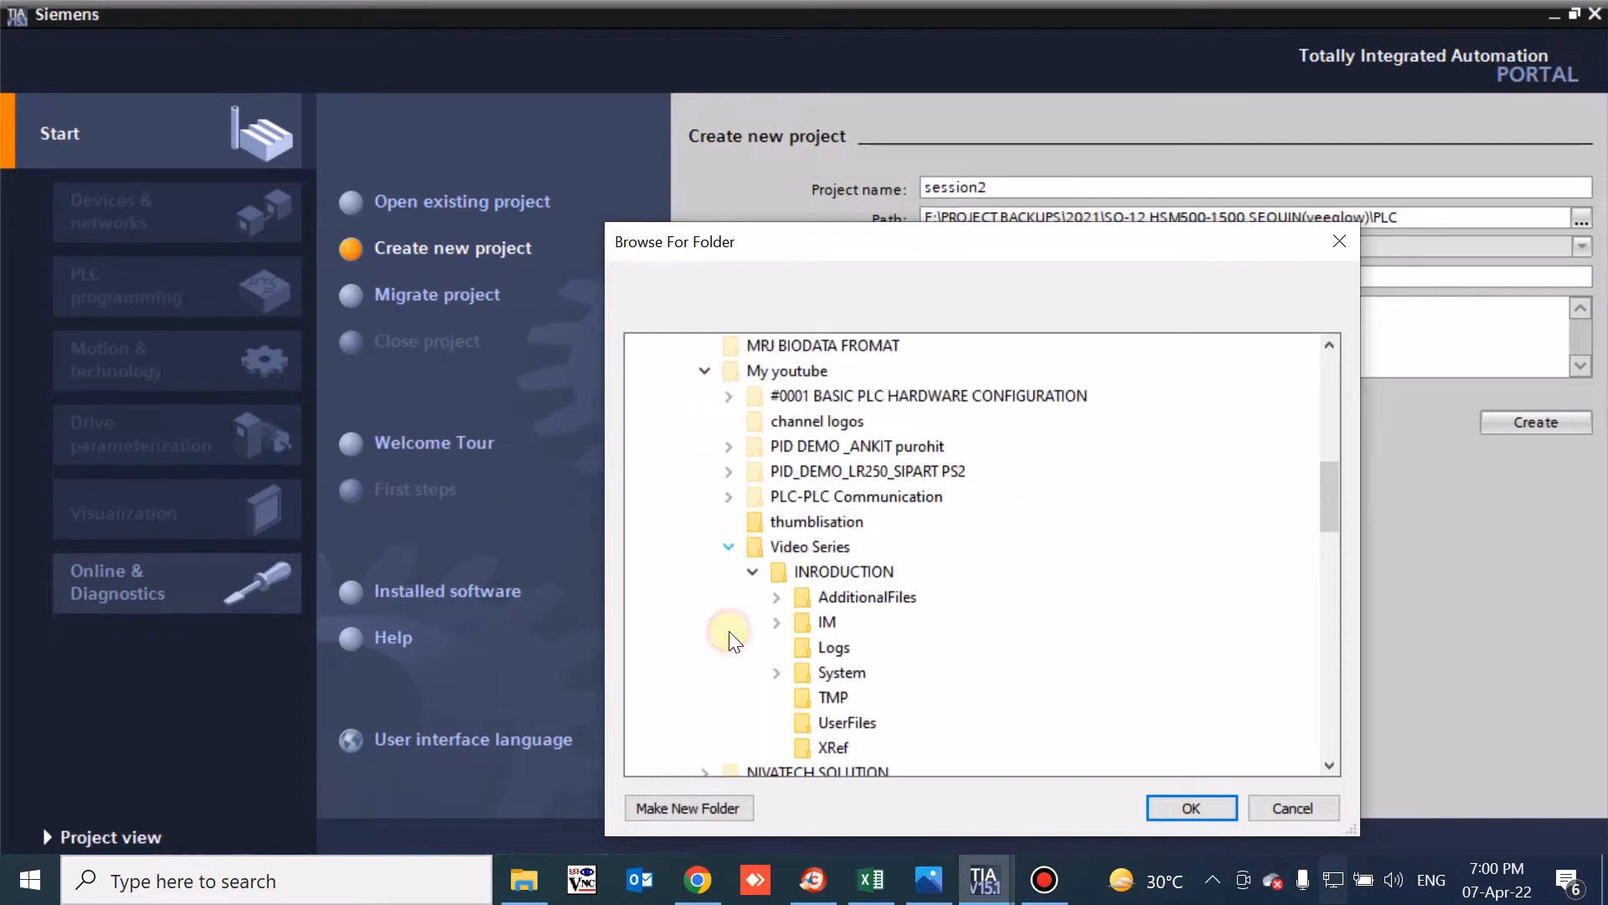
pyautogui.click(808, 546)
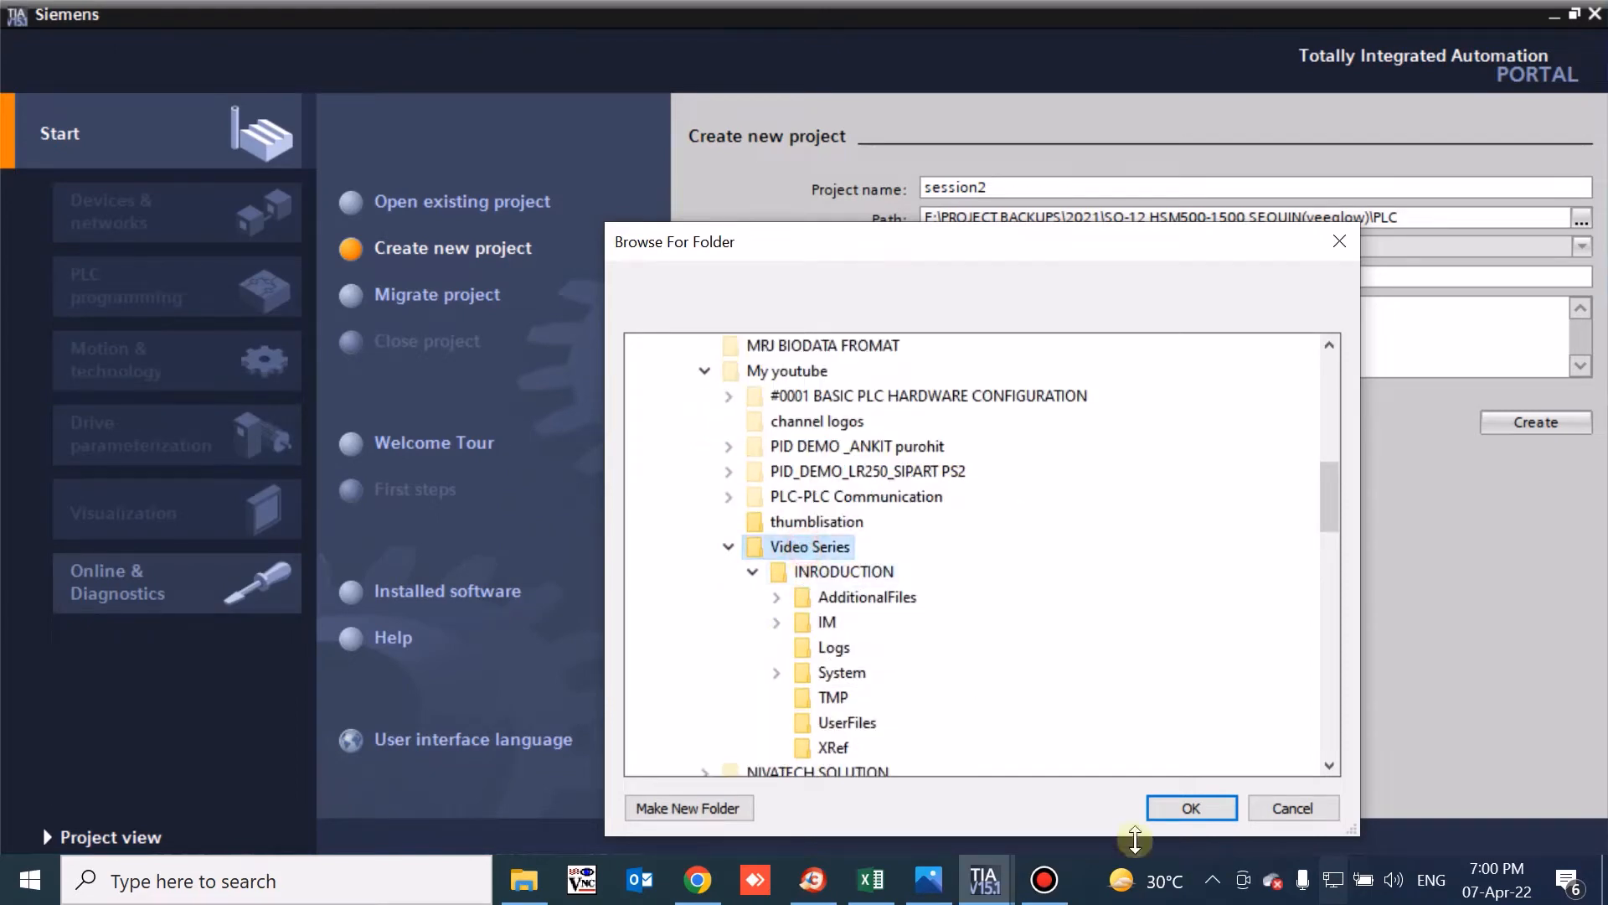
pyautogui.click(1189, 807)
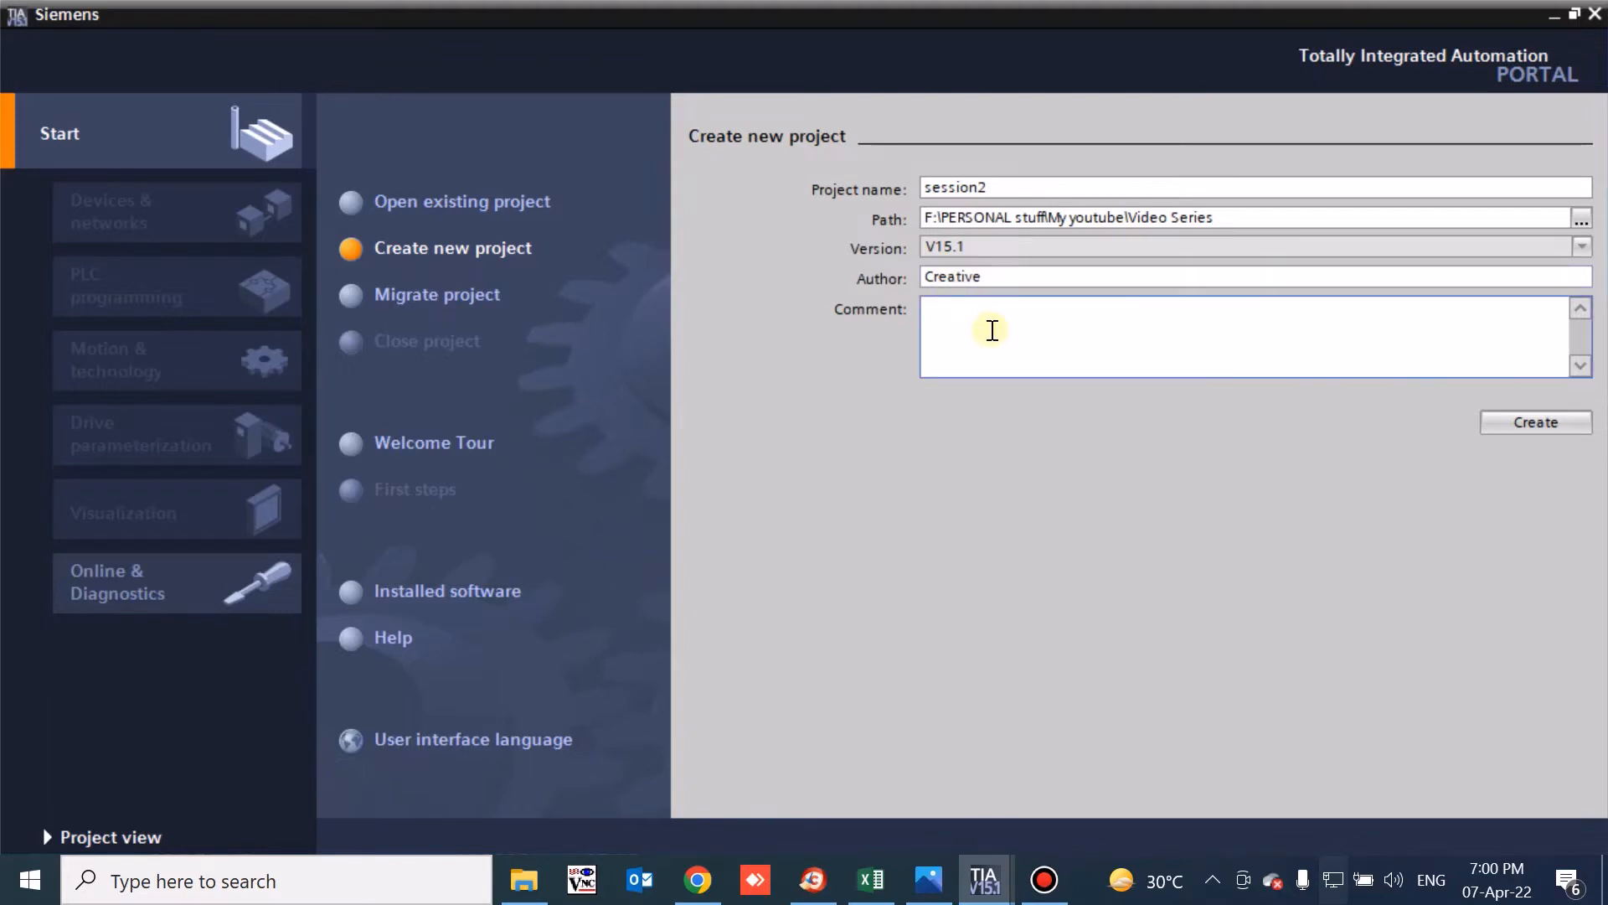
# Enter the comment "introduction of hardware selection" and create the project session2.
pyautogui.click(992, 330)
pyautogui.write('introduction of hardware selection')
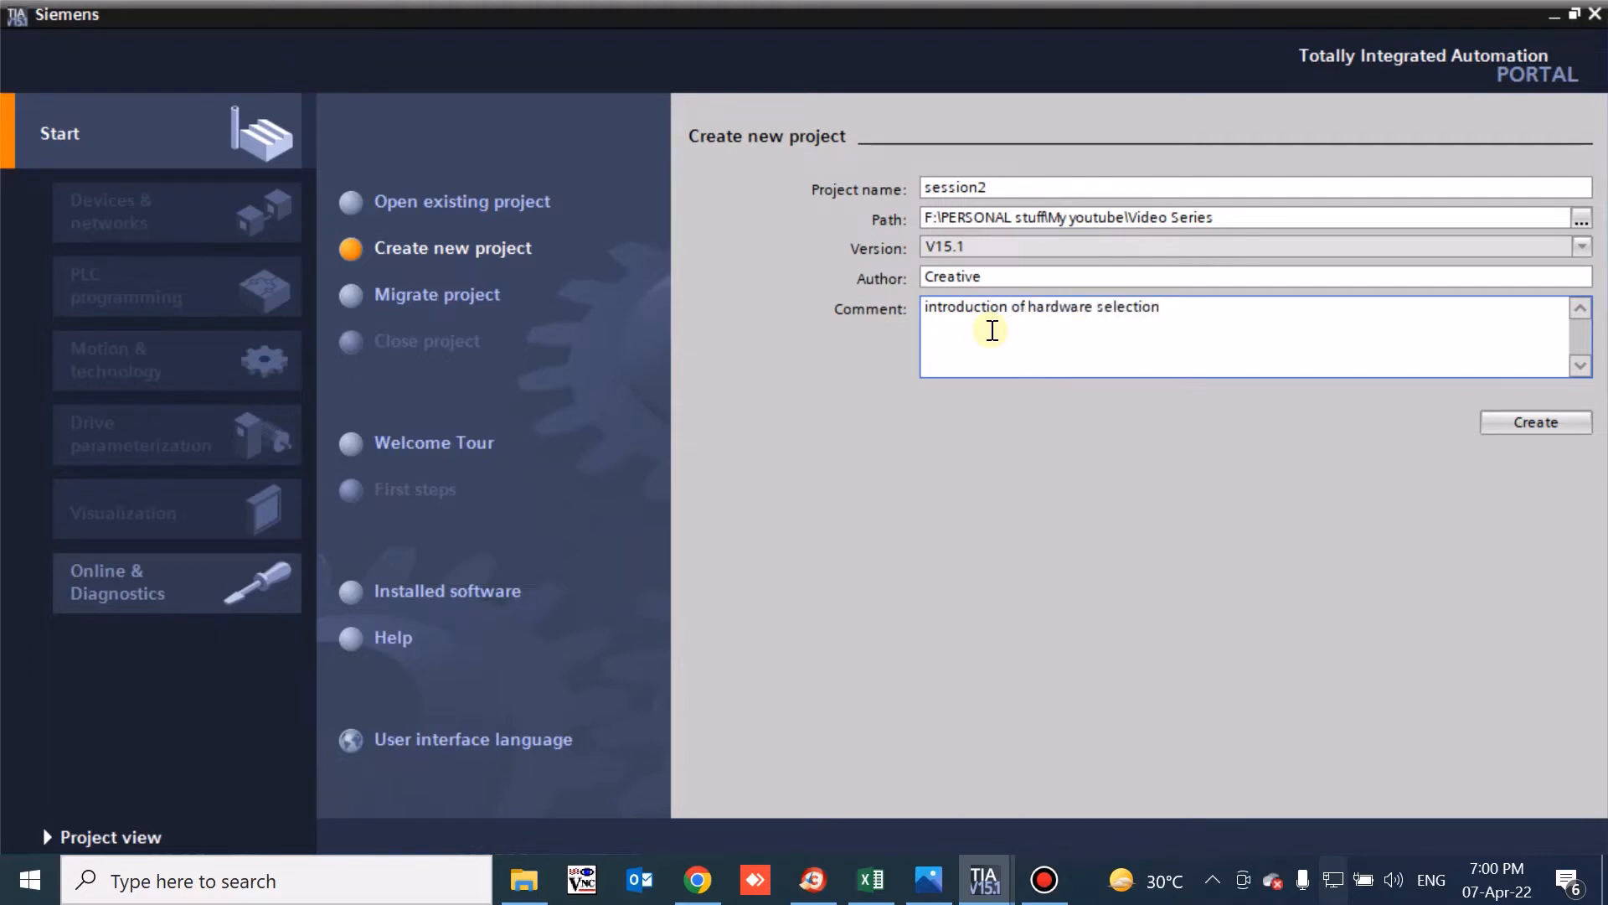
pyautogui.click(1555, 420)
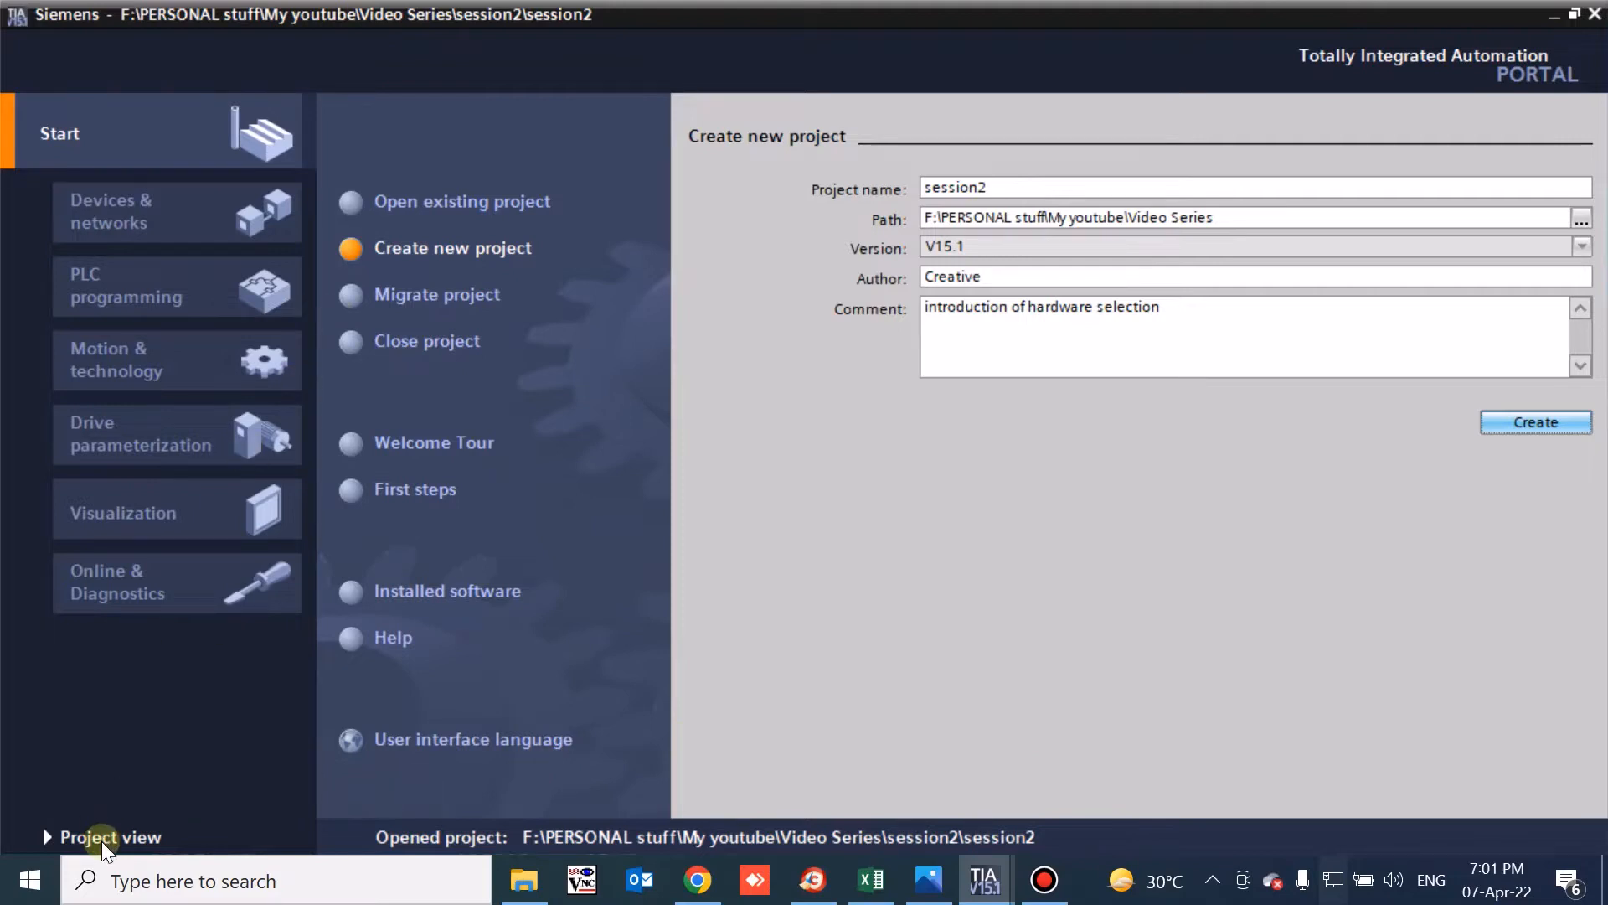
# In the project view, start adding a device and select the S7-1200 CPU 1214C DC/DC/DC with article number 6ES7 214-1AG40-0XB0.
pyautogui.click(74, 837)
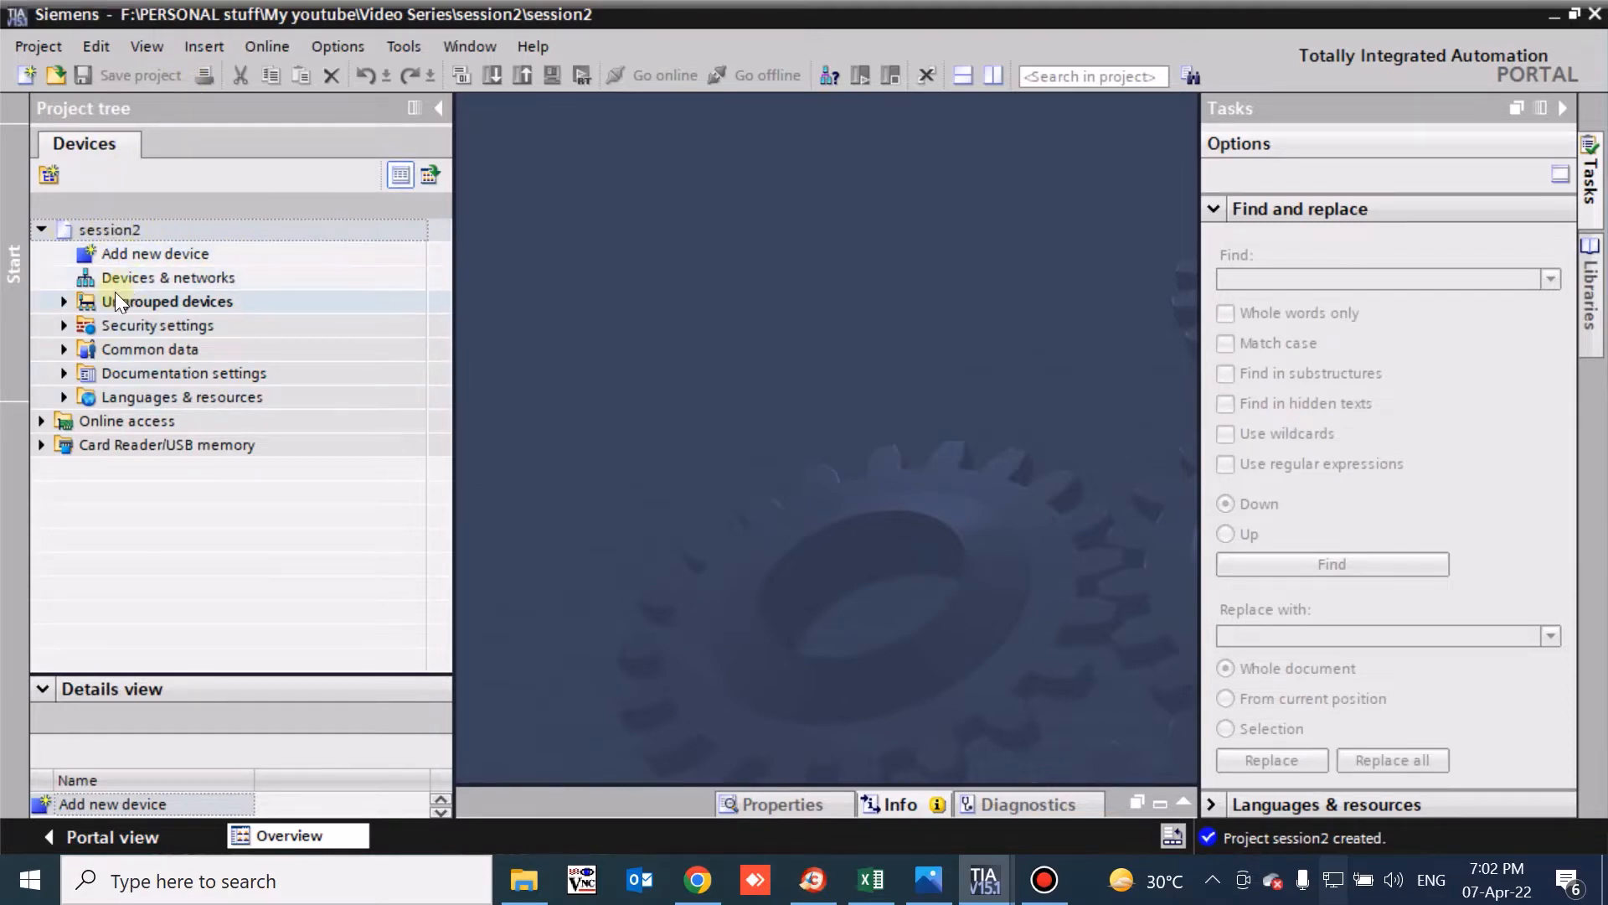
pyautogui.click(169, 255)
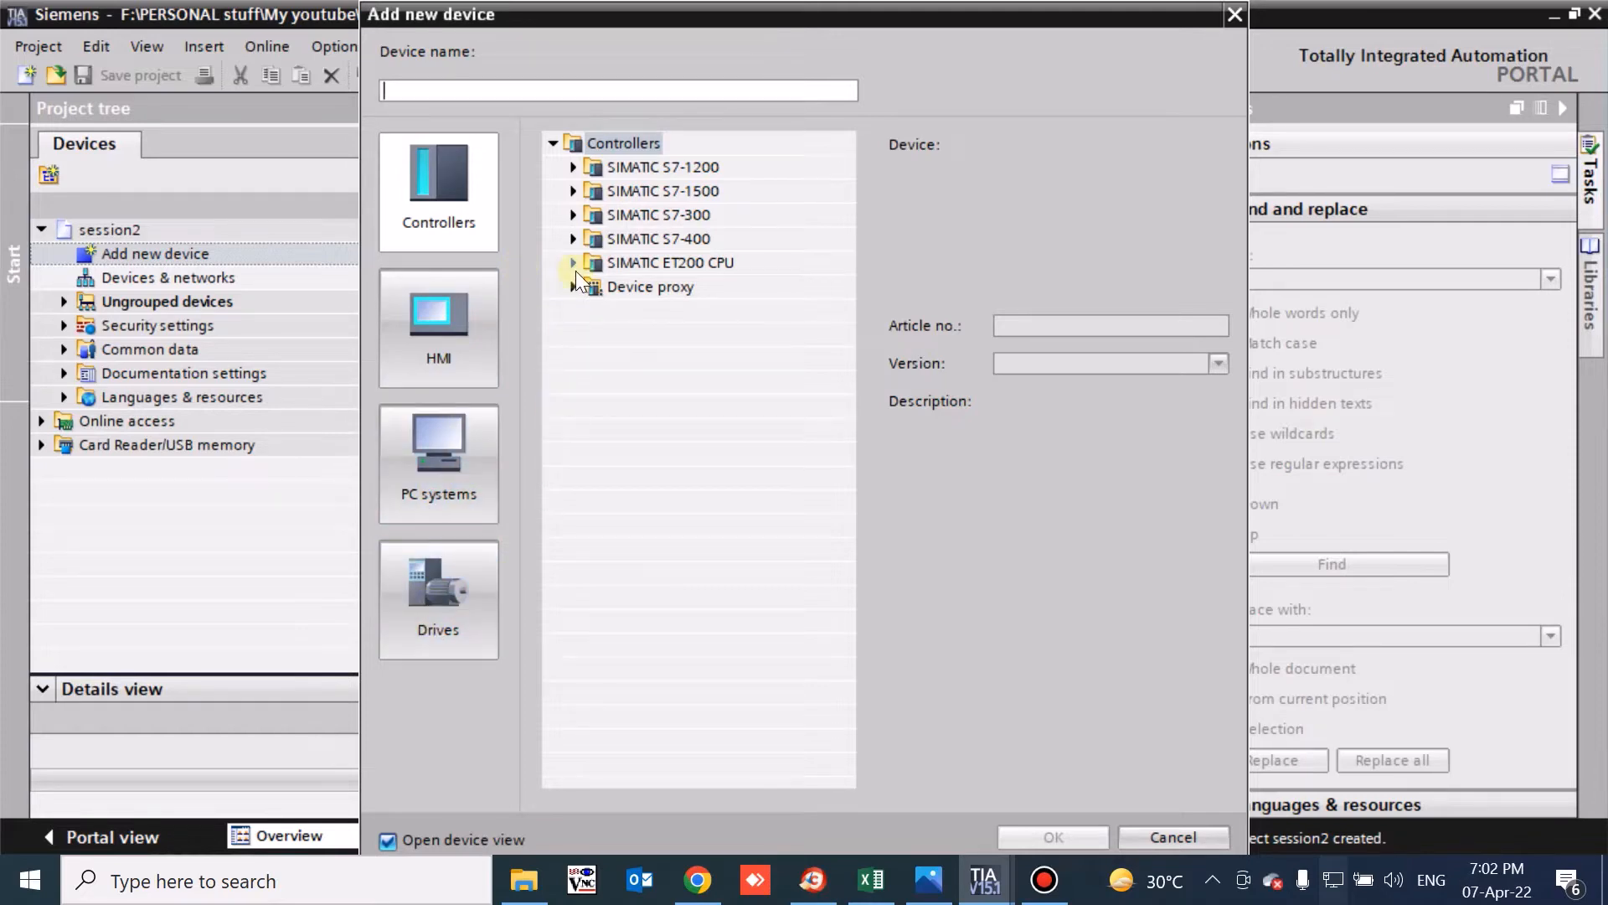
pyautogui.click(465, 188)
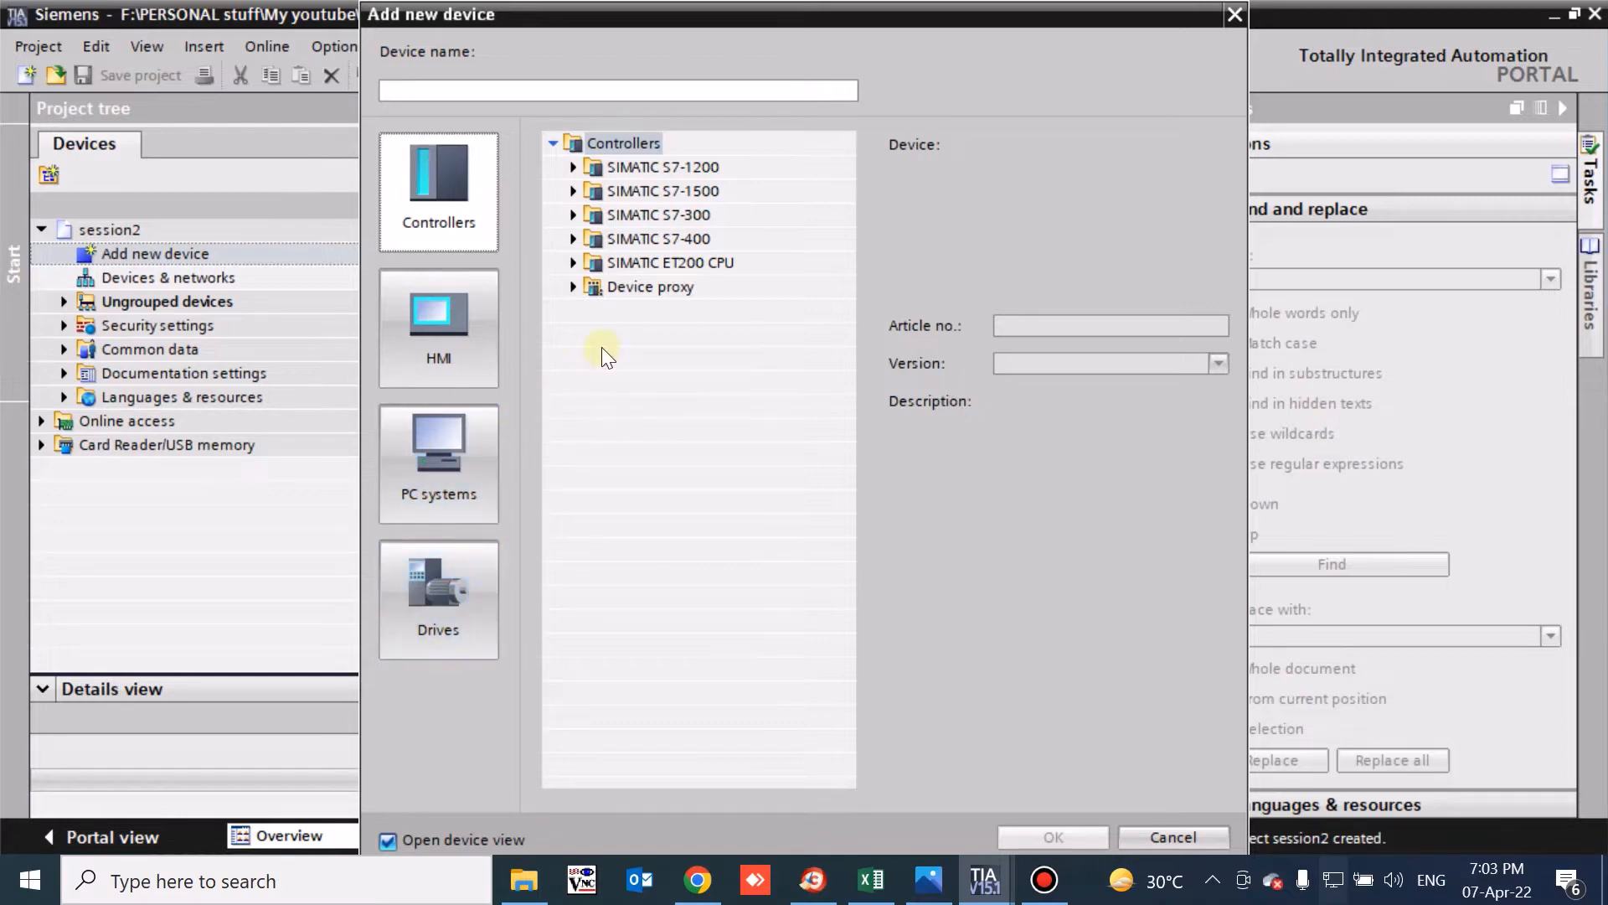
pyautogui.click(574, 168)
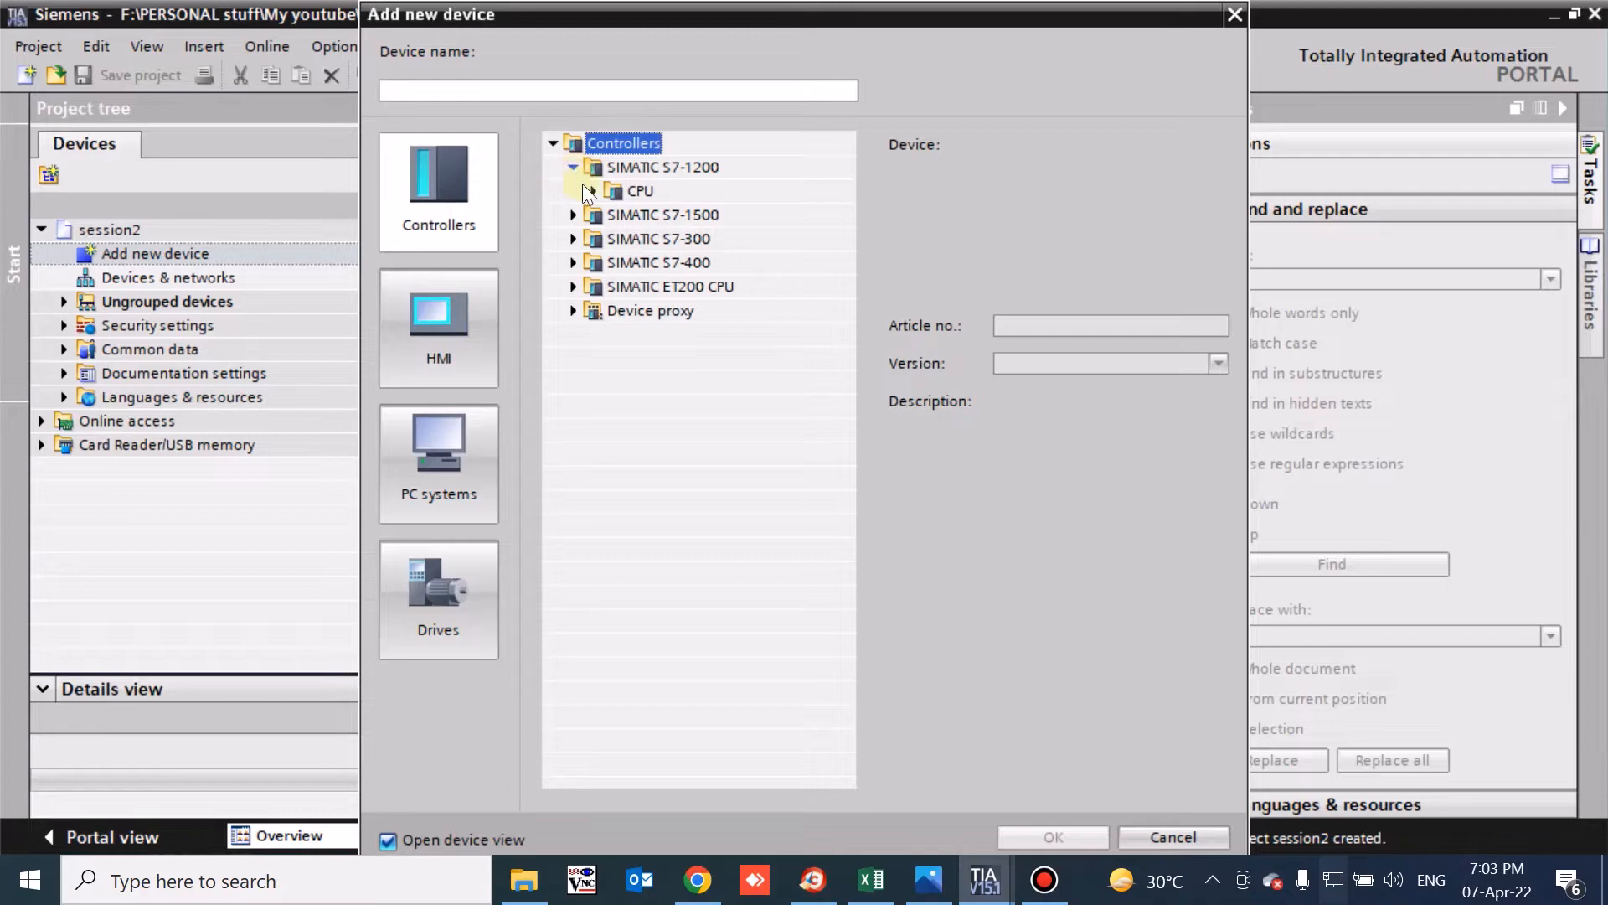
pyautogui.click(594, 190)
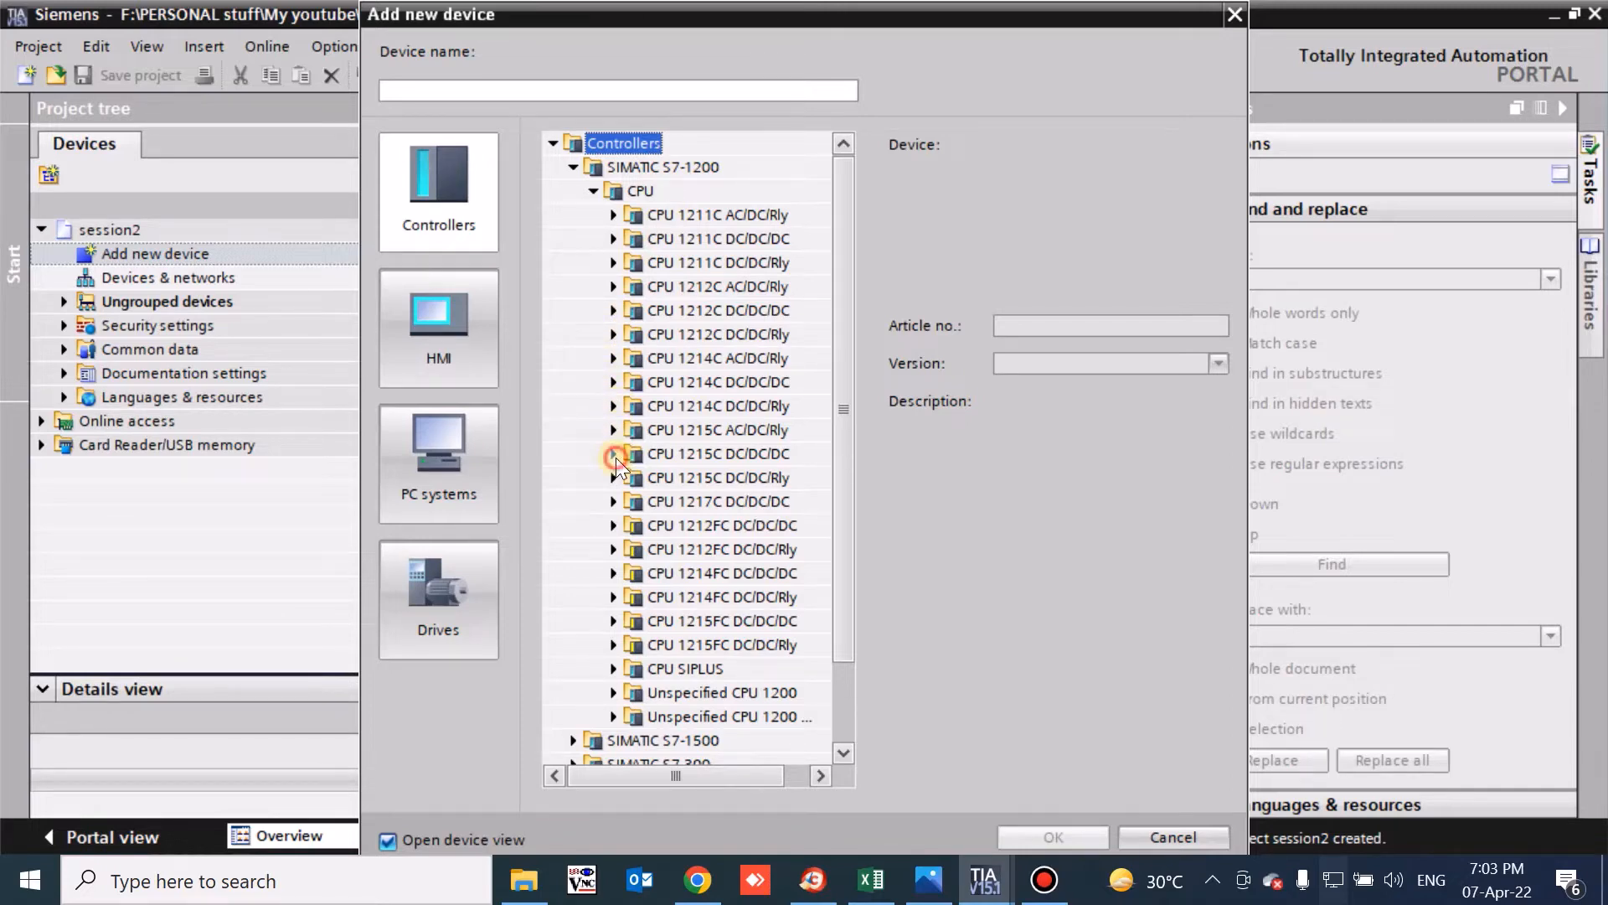
pyautogui.click(614, 382)
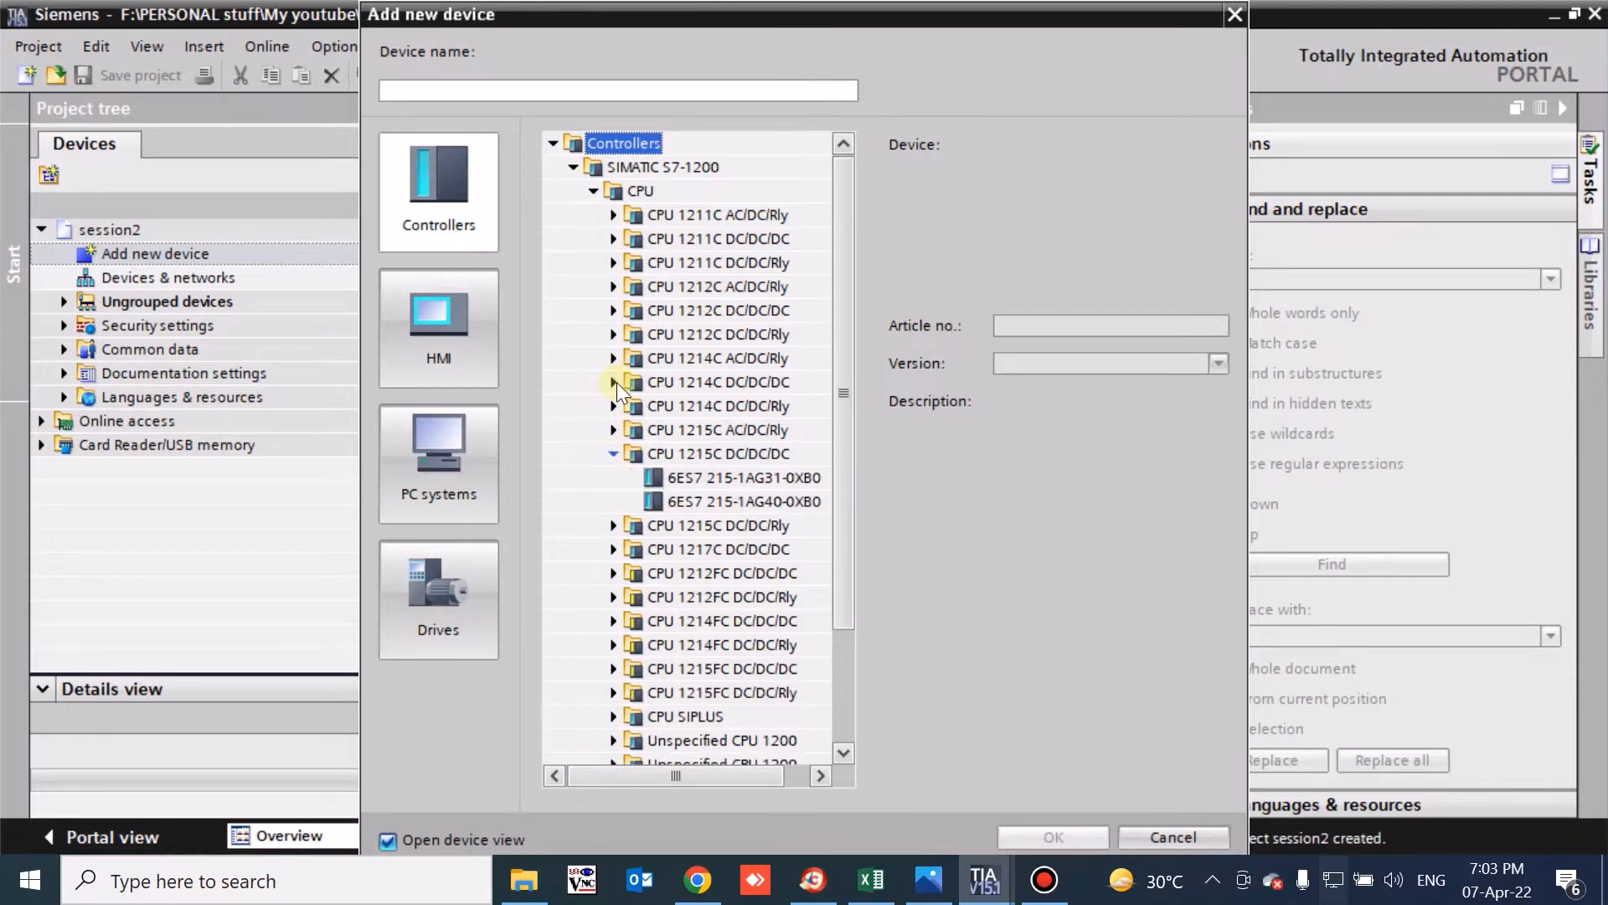
pyautogui.click(707, 454)
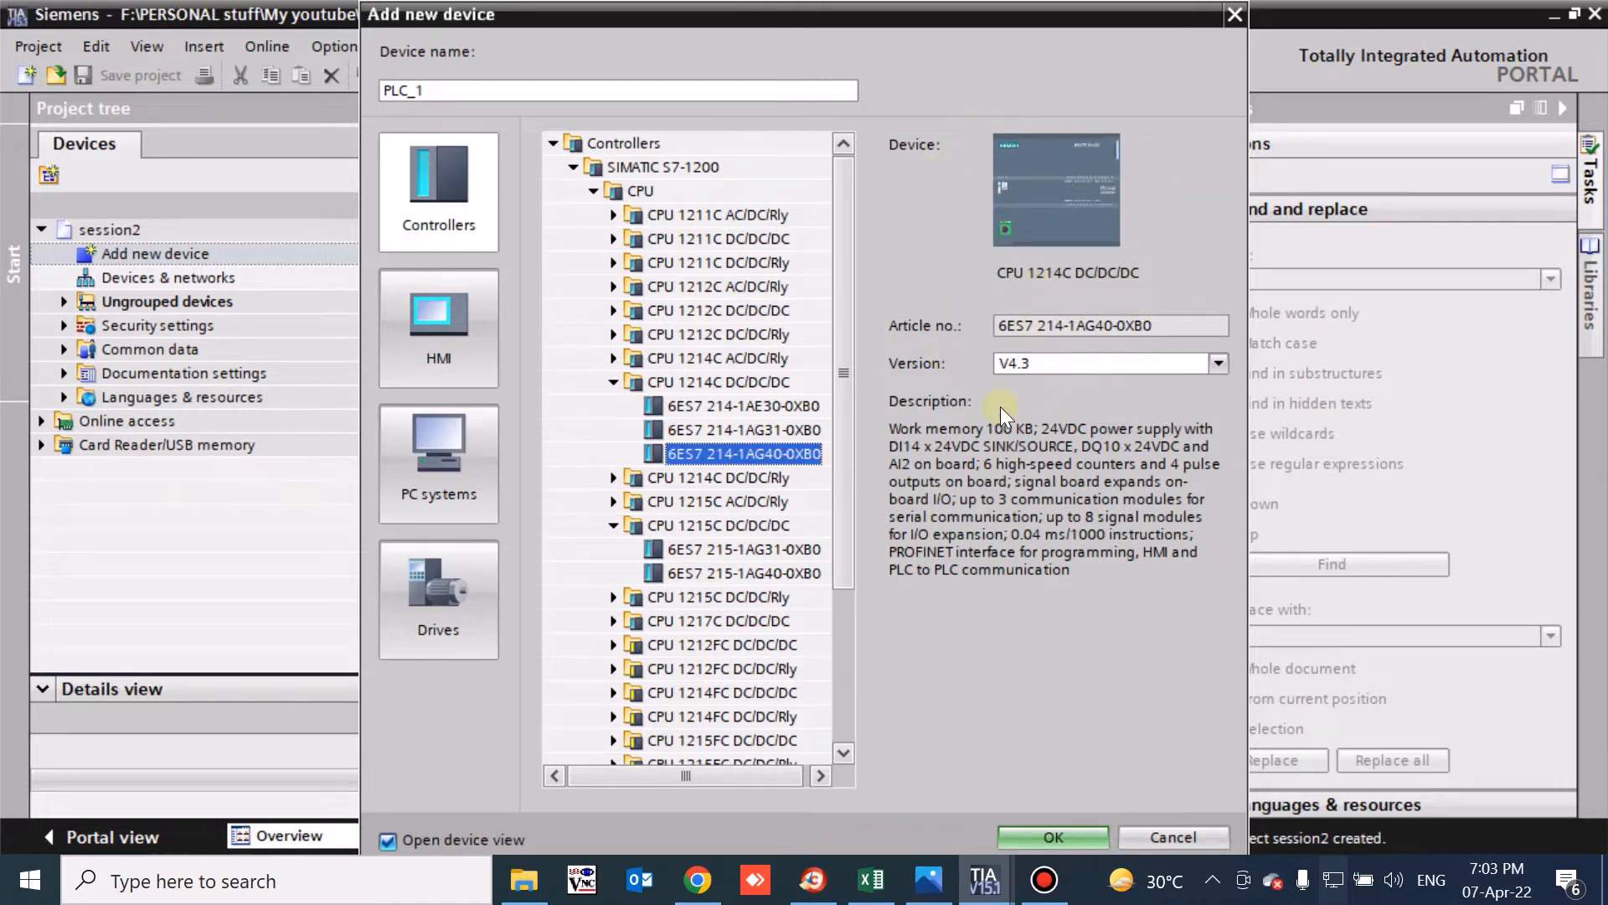
# Choose firmware version V4.3 and add the controller to the project.
pyautogui.click(1174, 314)
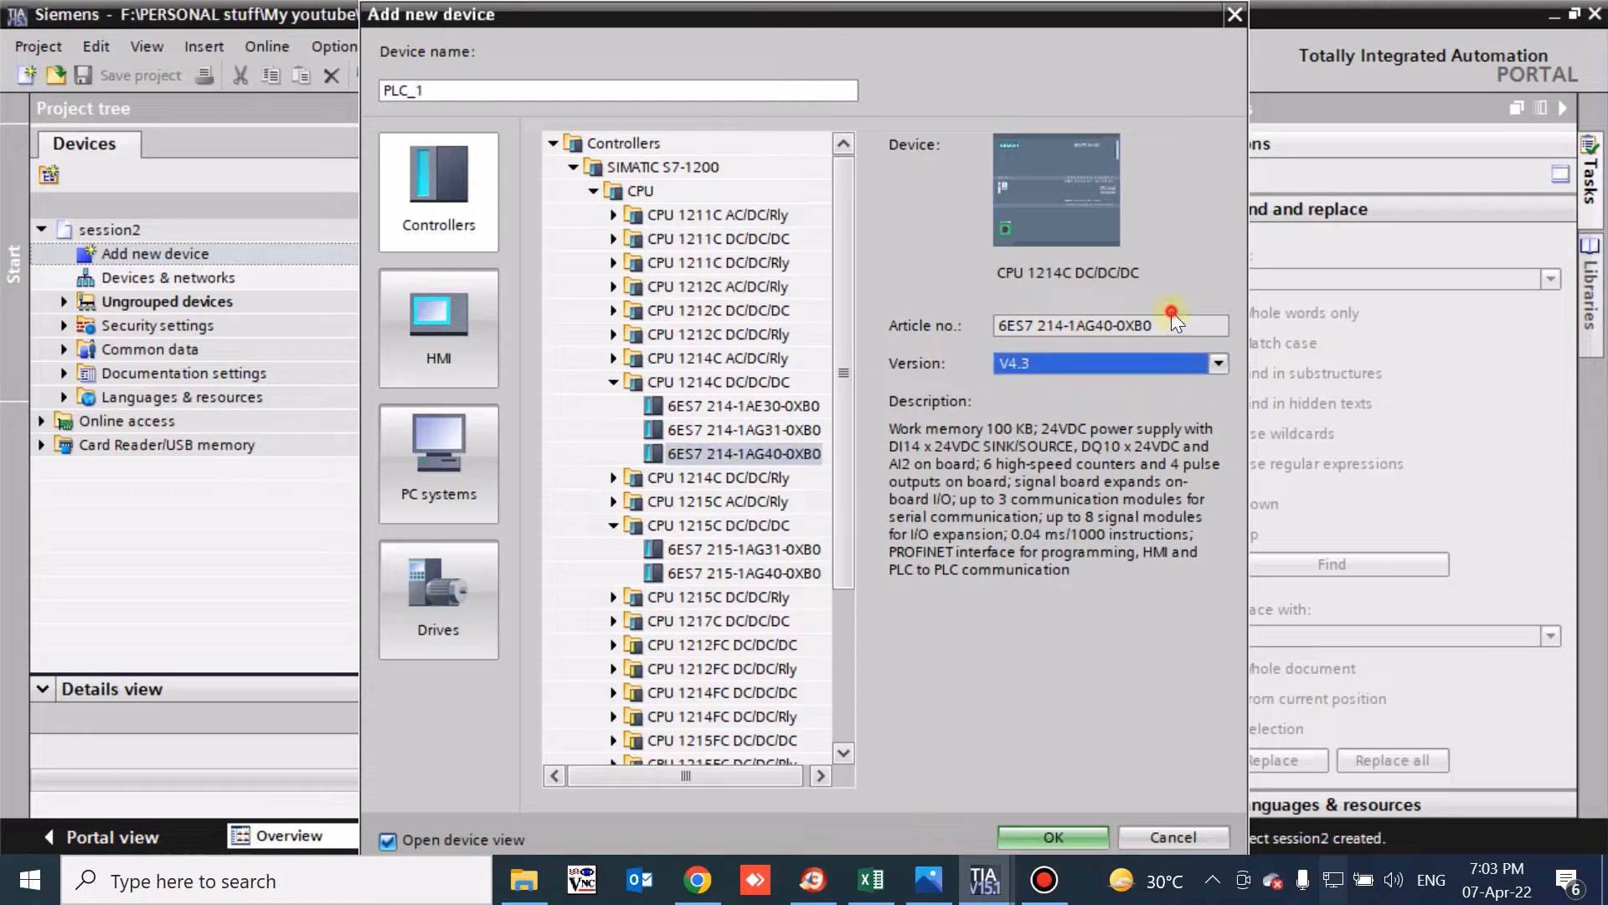
pyautogui.click(1050, 363)
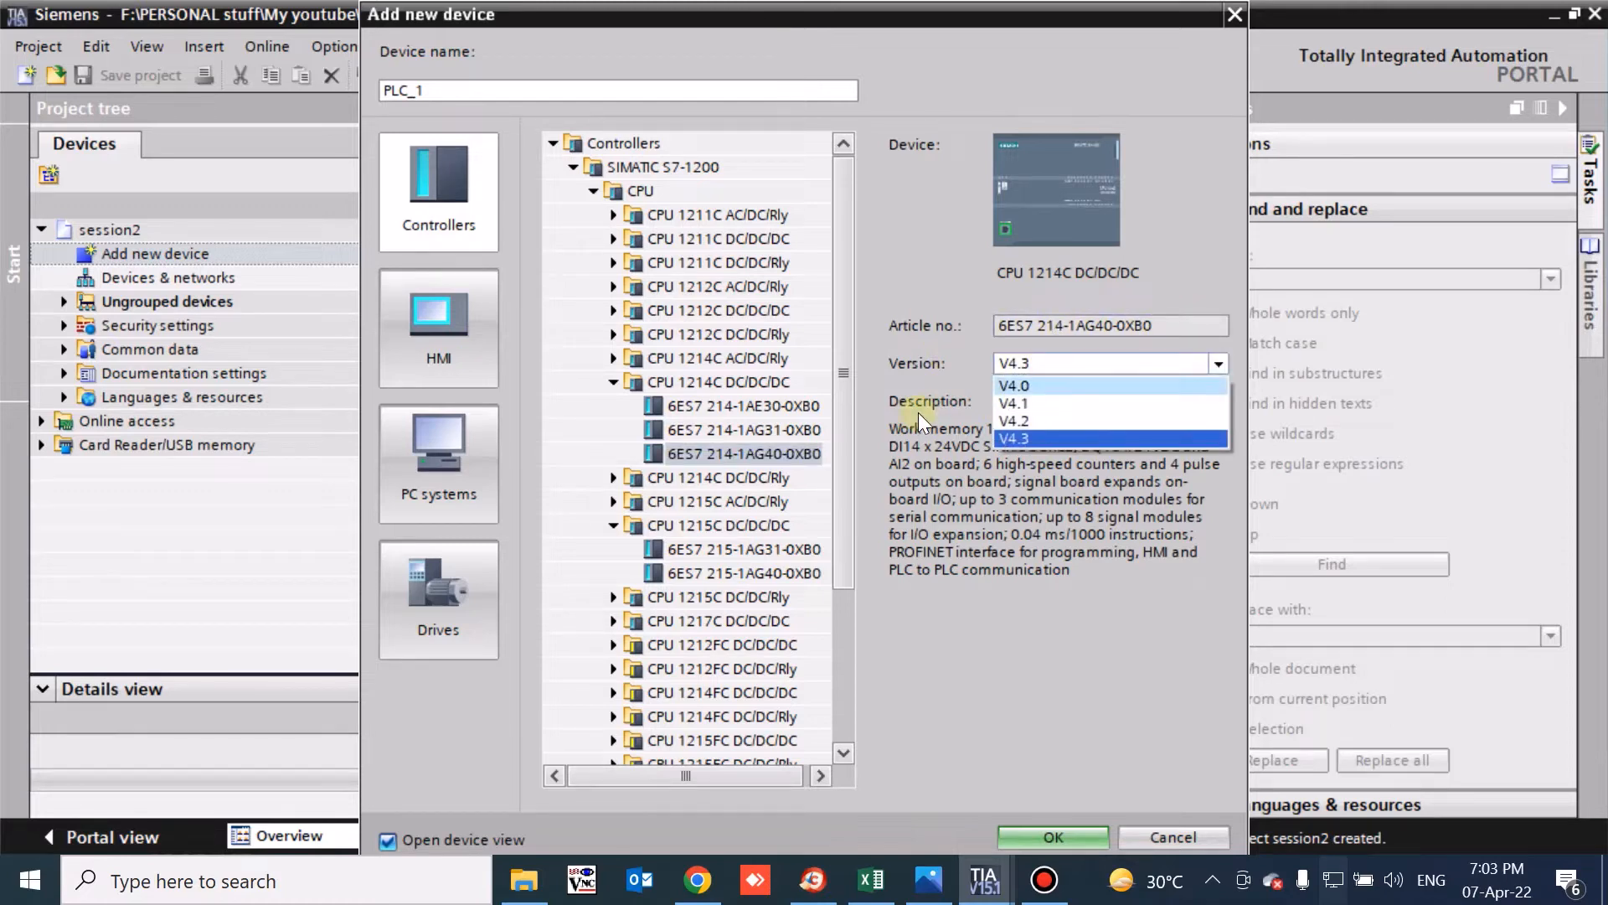
pyautogui.click(1013, 439)
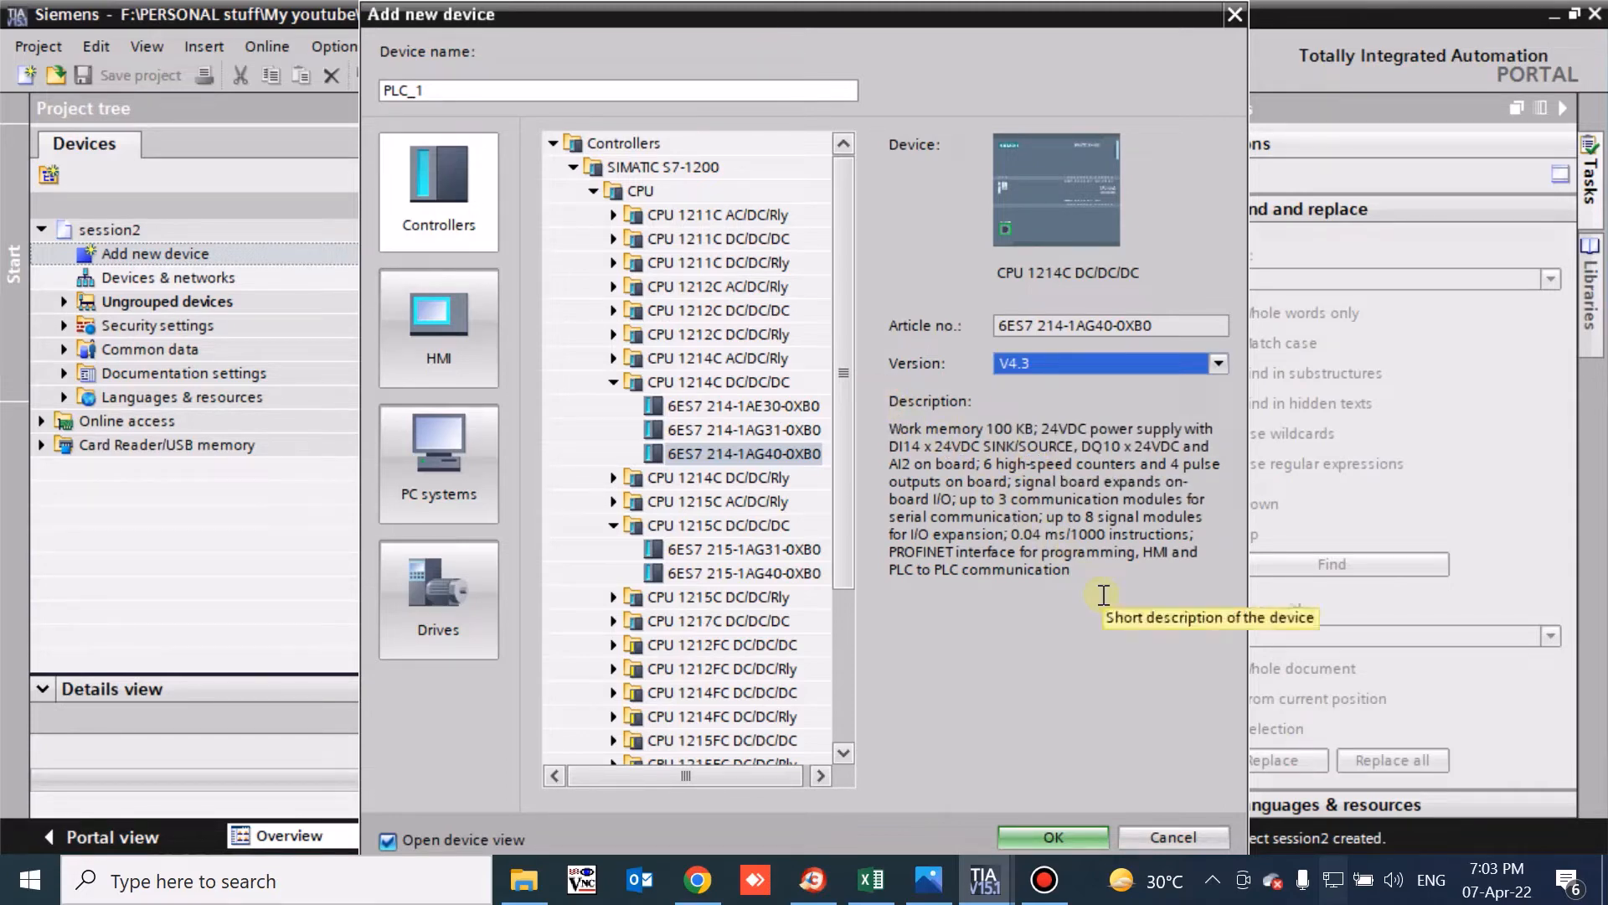
pyautogui.click(1057, 446)
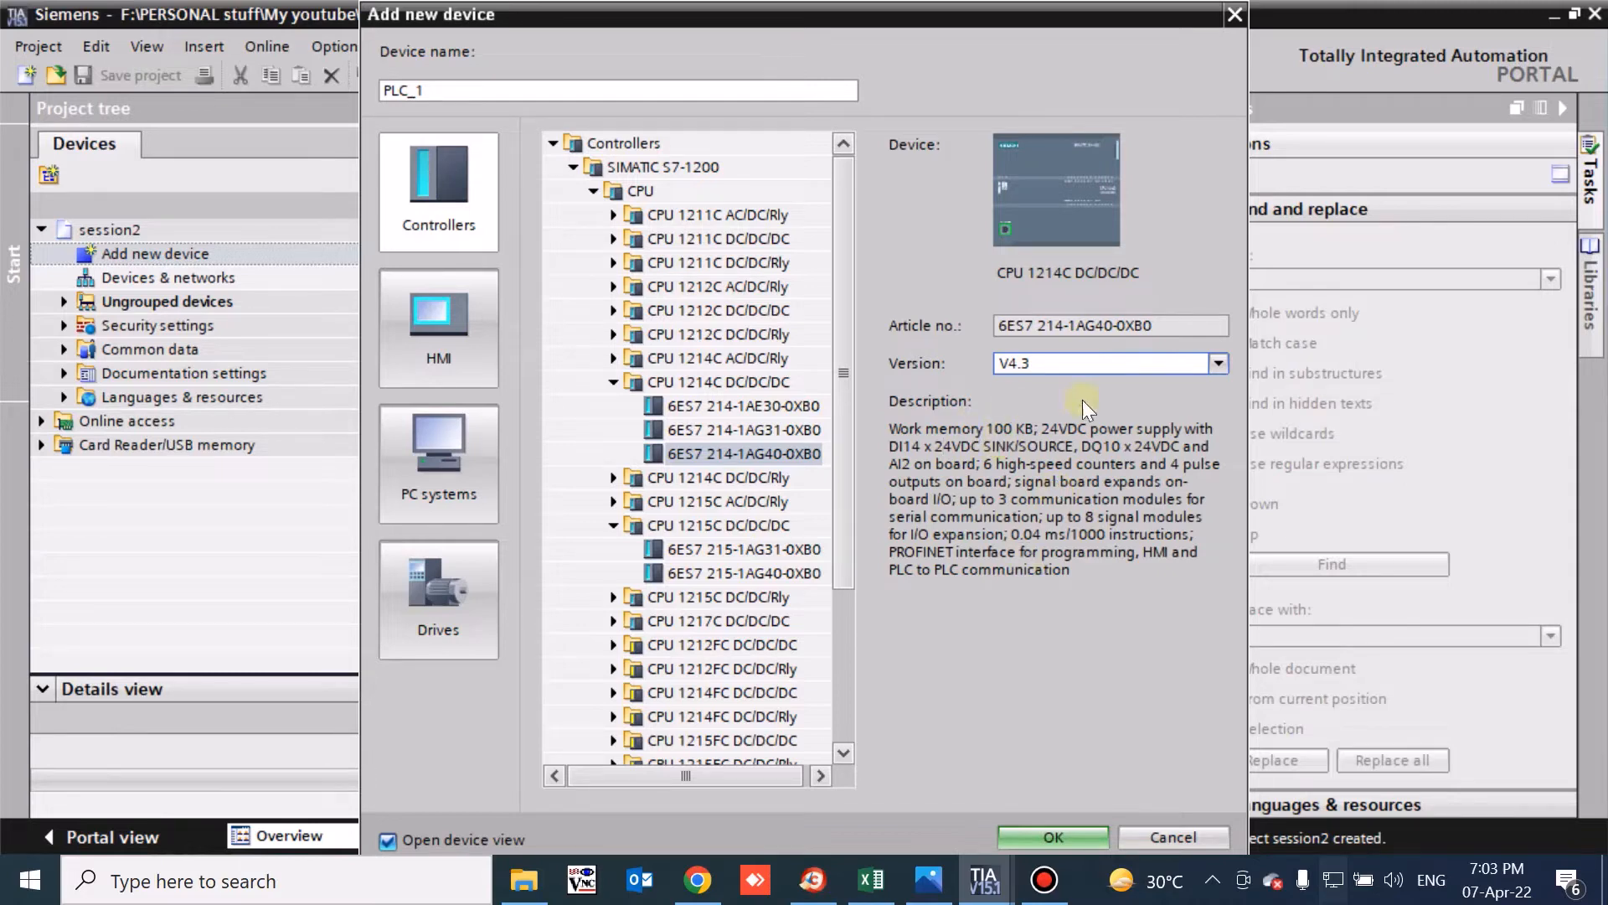
pyautogui.click(1038, 831)
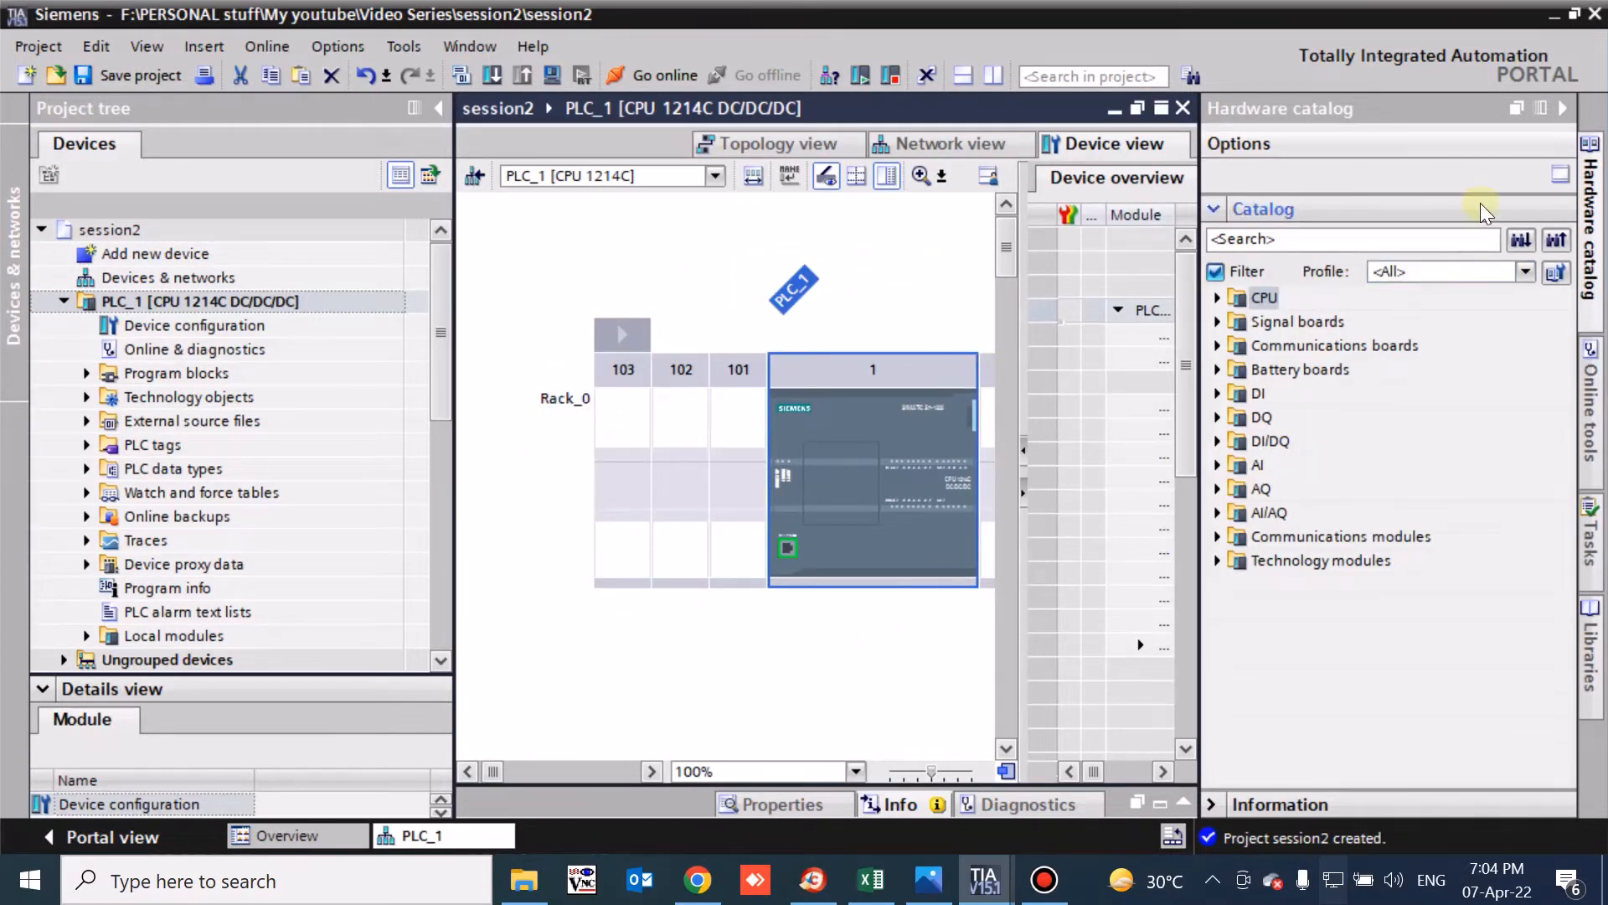
# View the properties of the AI 2_1 module and enlarge the properties area upward.
pyautogui.click(1220, 371)
pyautogui.click(1221, 372)
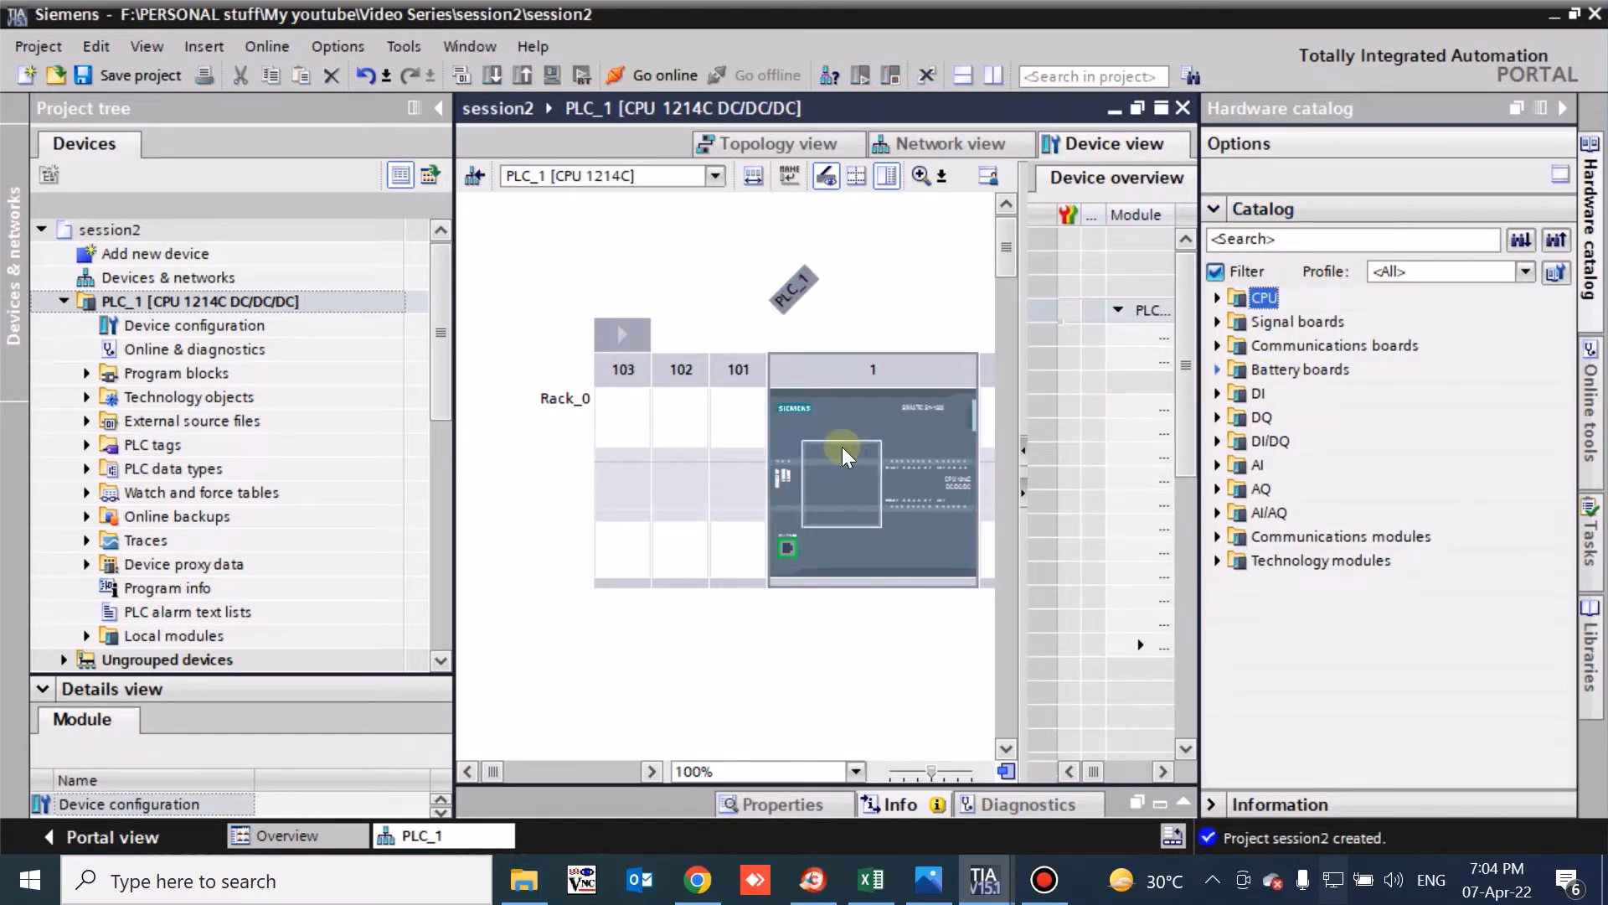
pyautogui.click(804, 419)
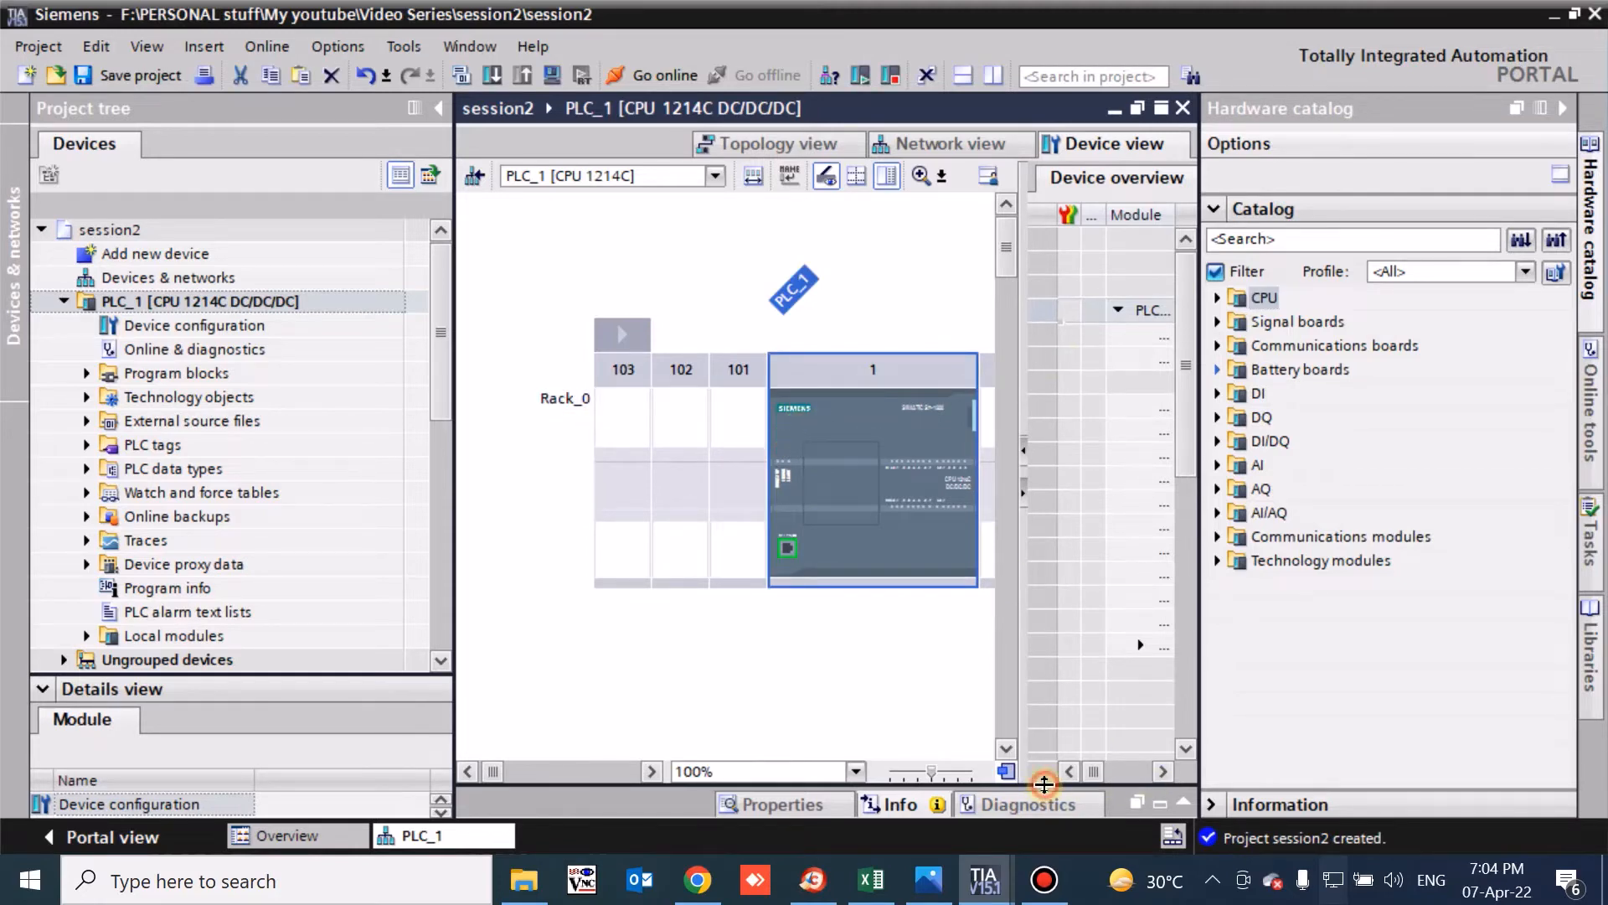
pyautogui.doubleClick(1055, 353)
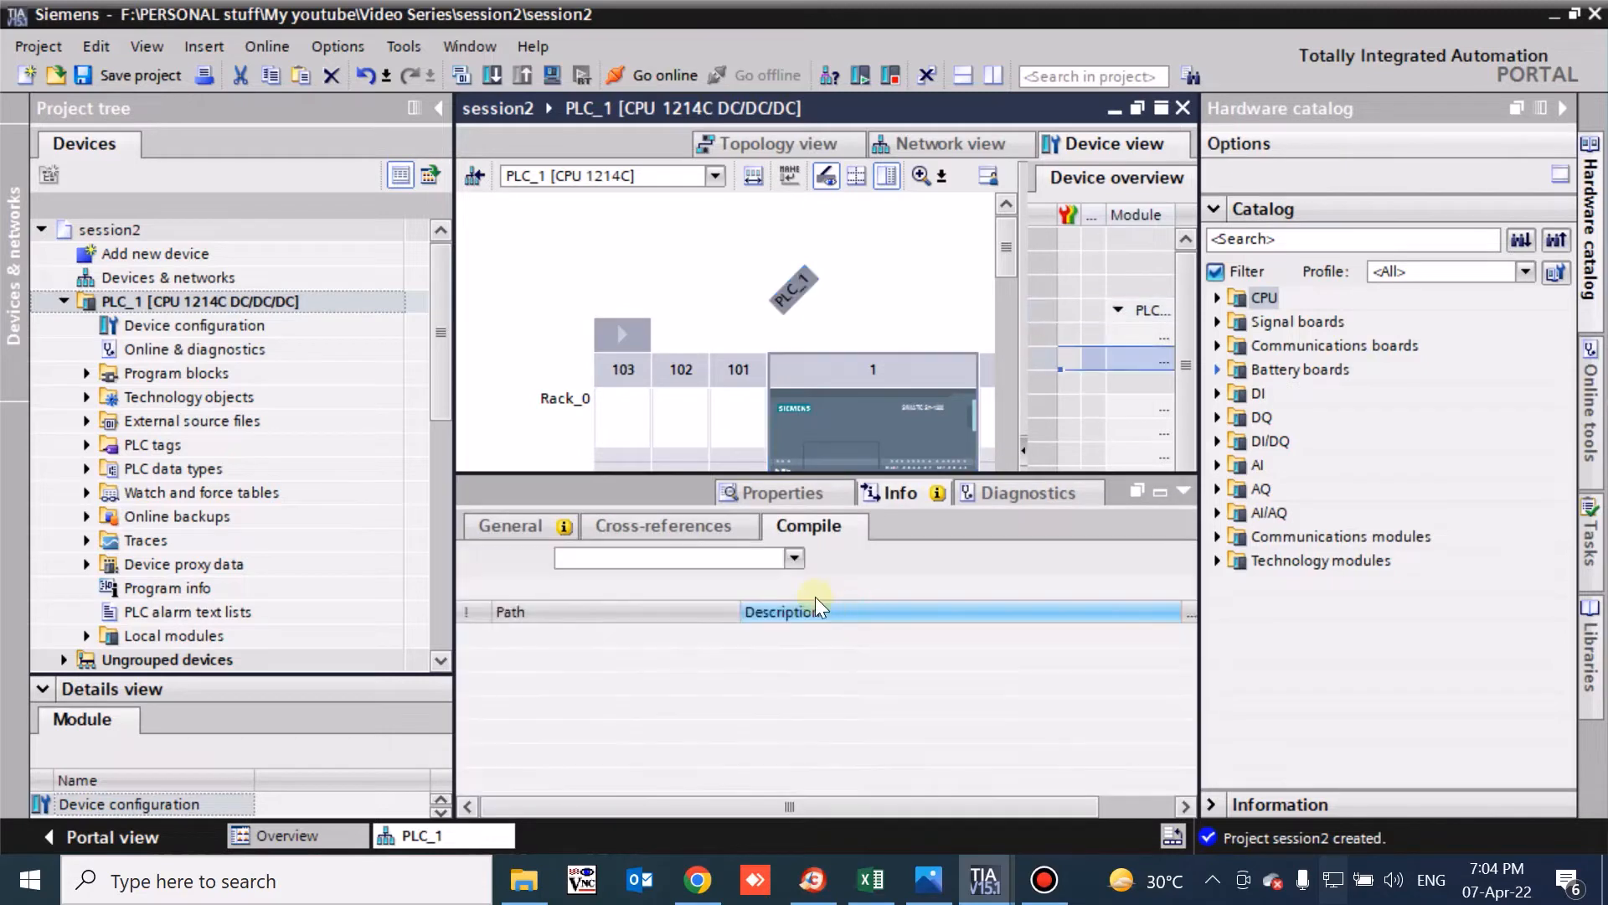
pyautogui.click(783, 496)
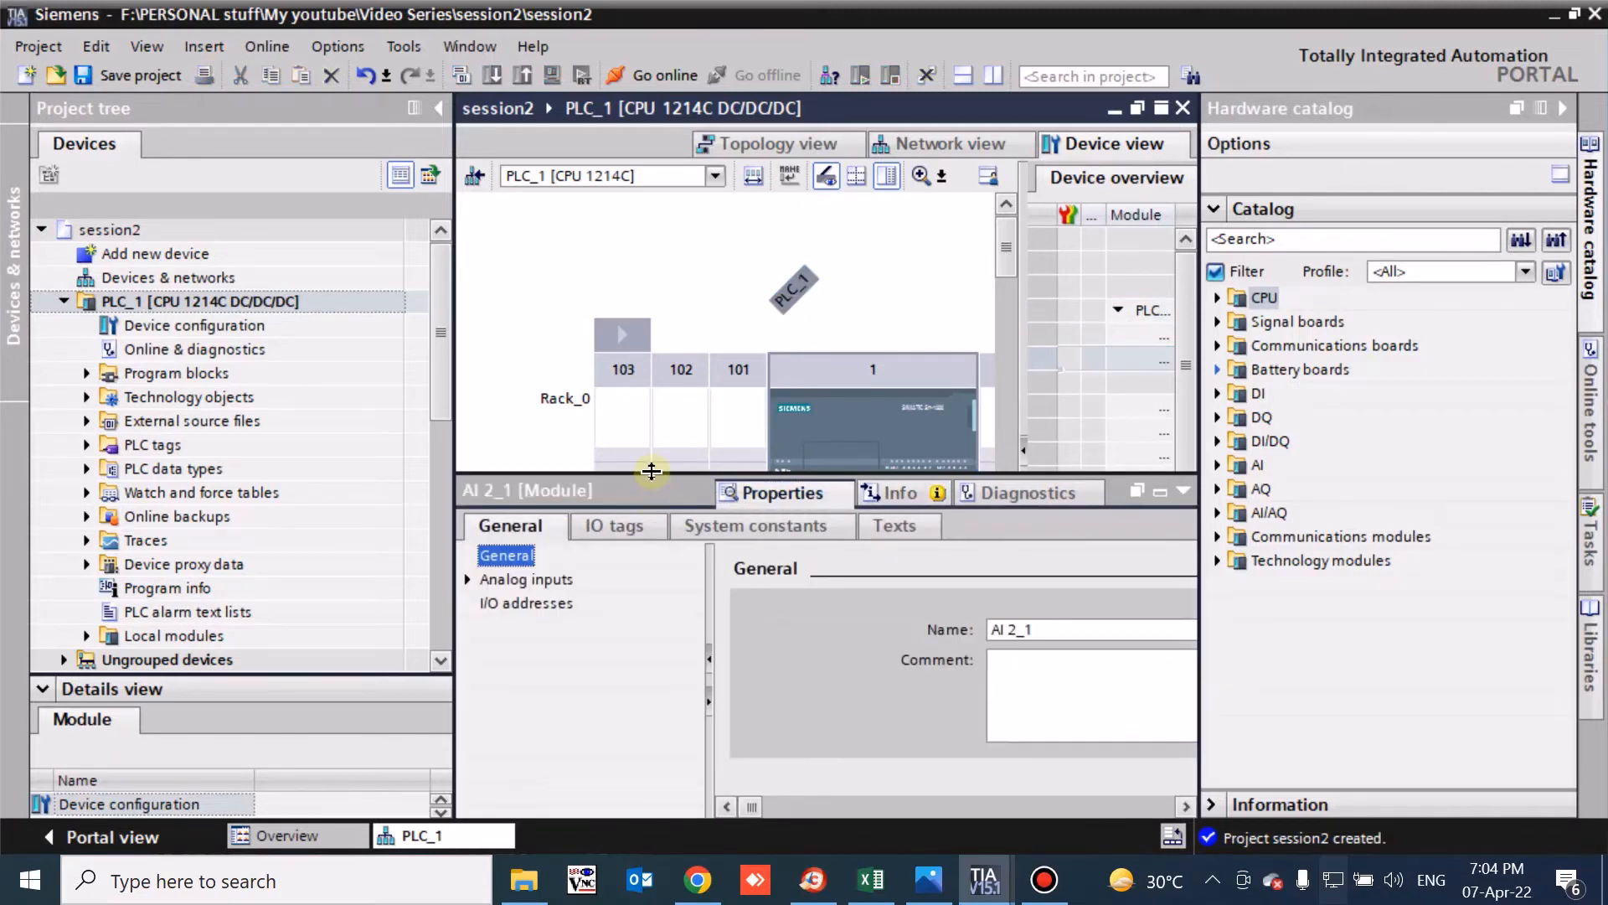
pyautogui.moveTo(654, 492); pyautogui.dragTo(638, 380)
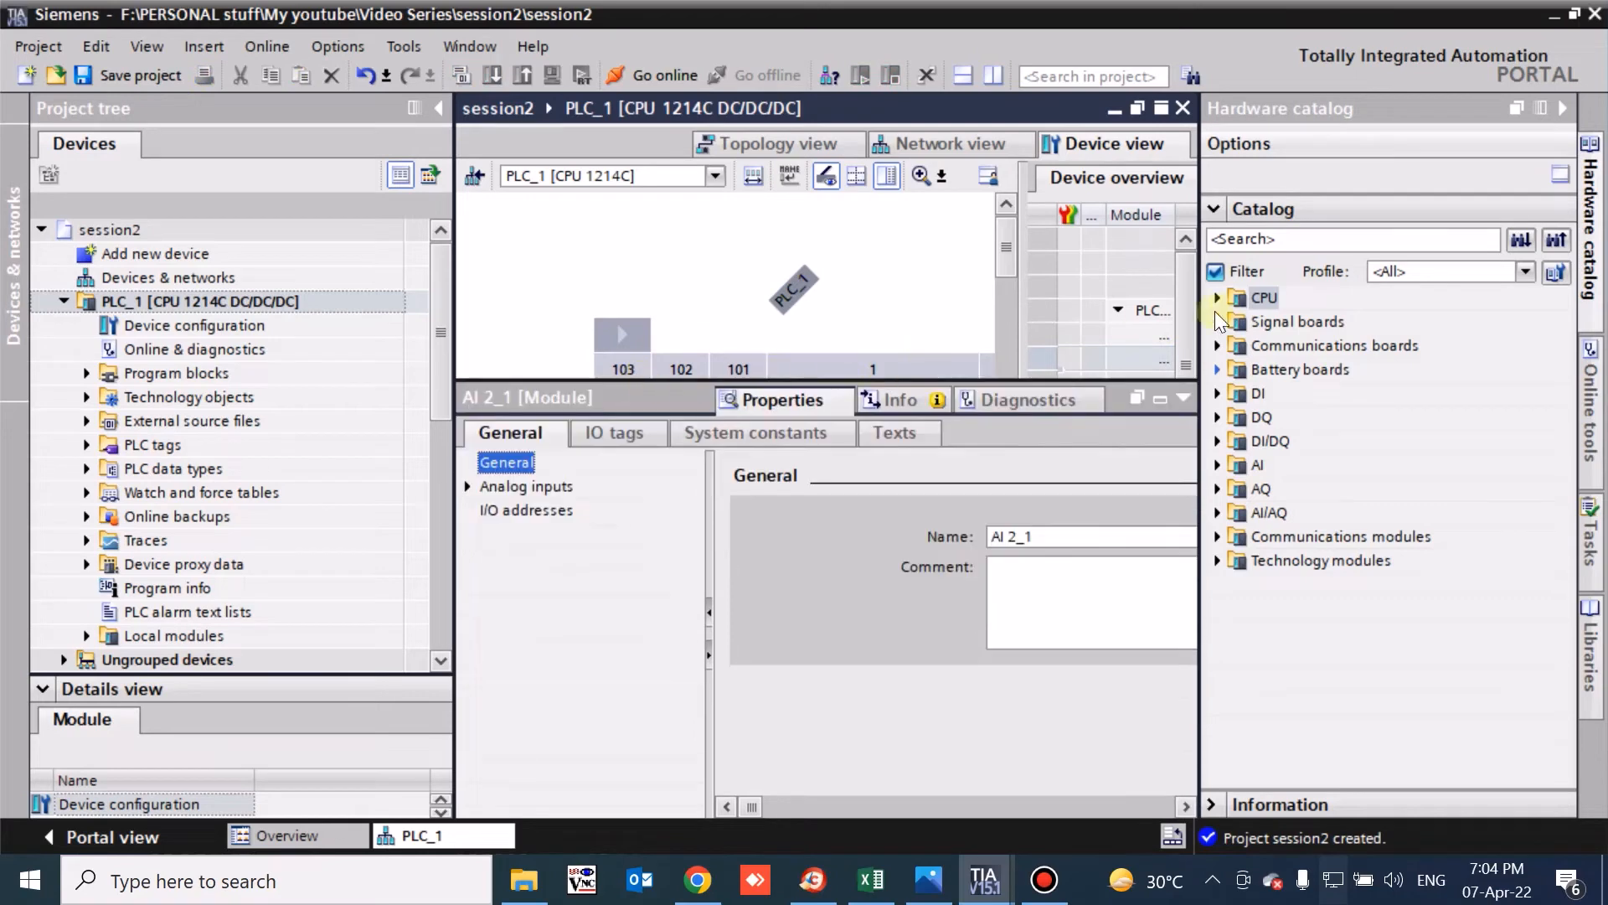
pyautogui.click(1190, 306)
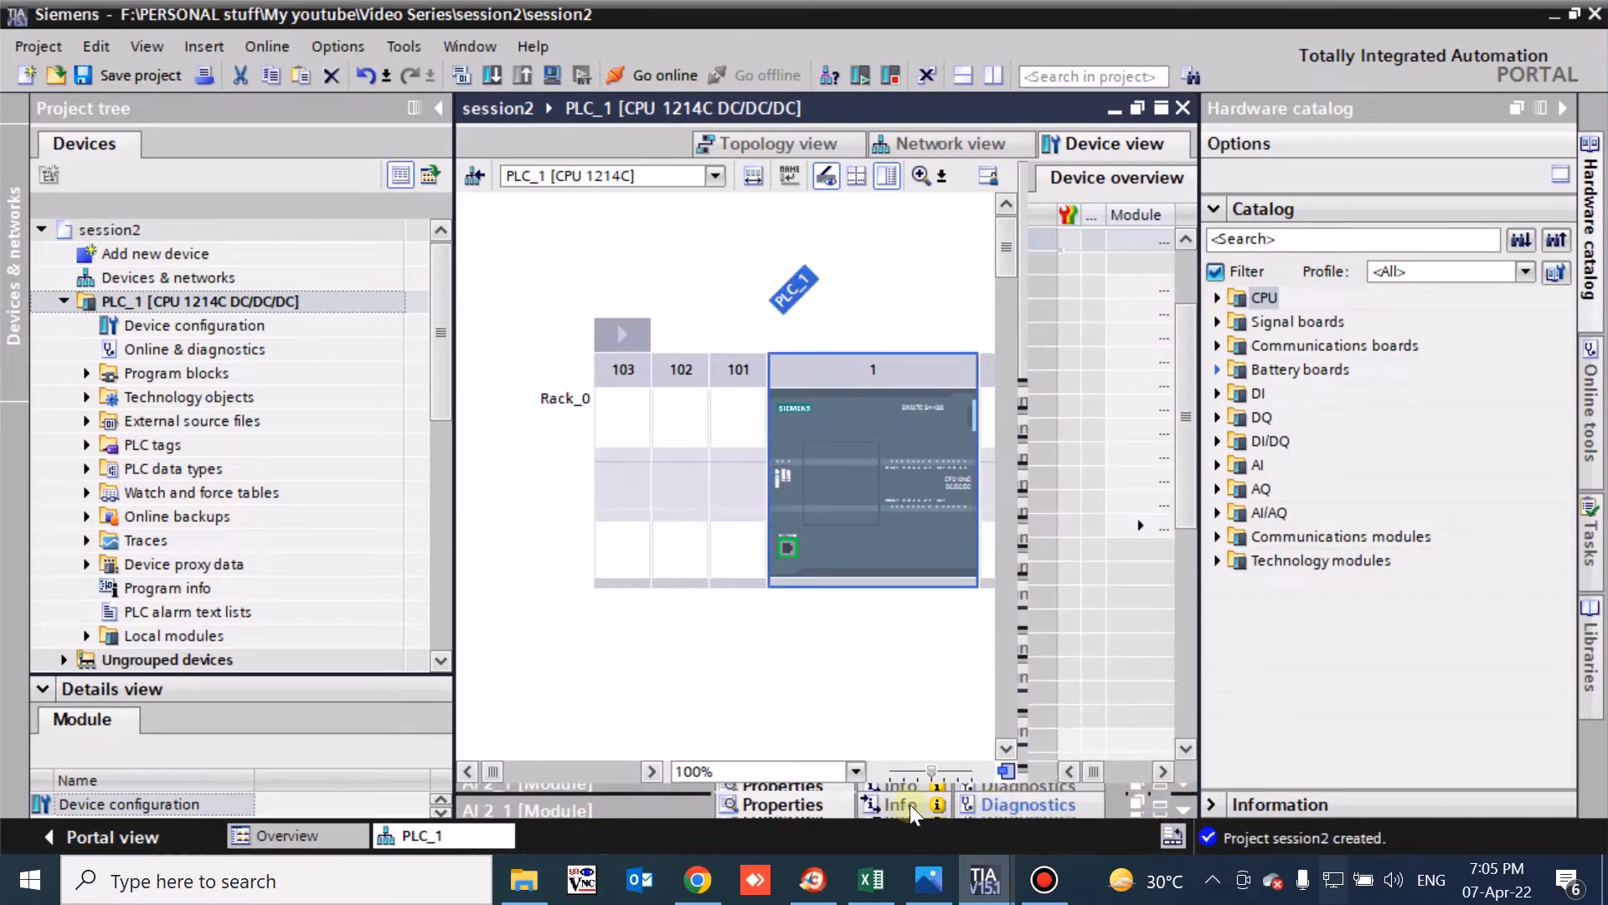
# Open the PLC_1 CPU's properties and hide the project tree to widen the work area.
pyautogui.click(788, 804)
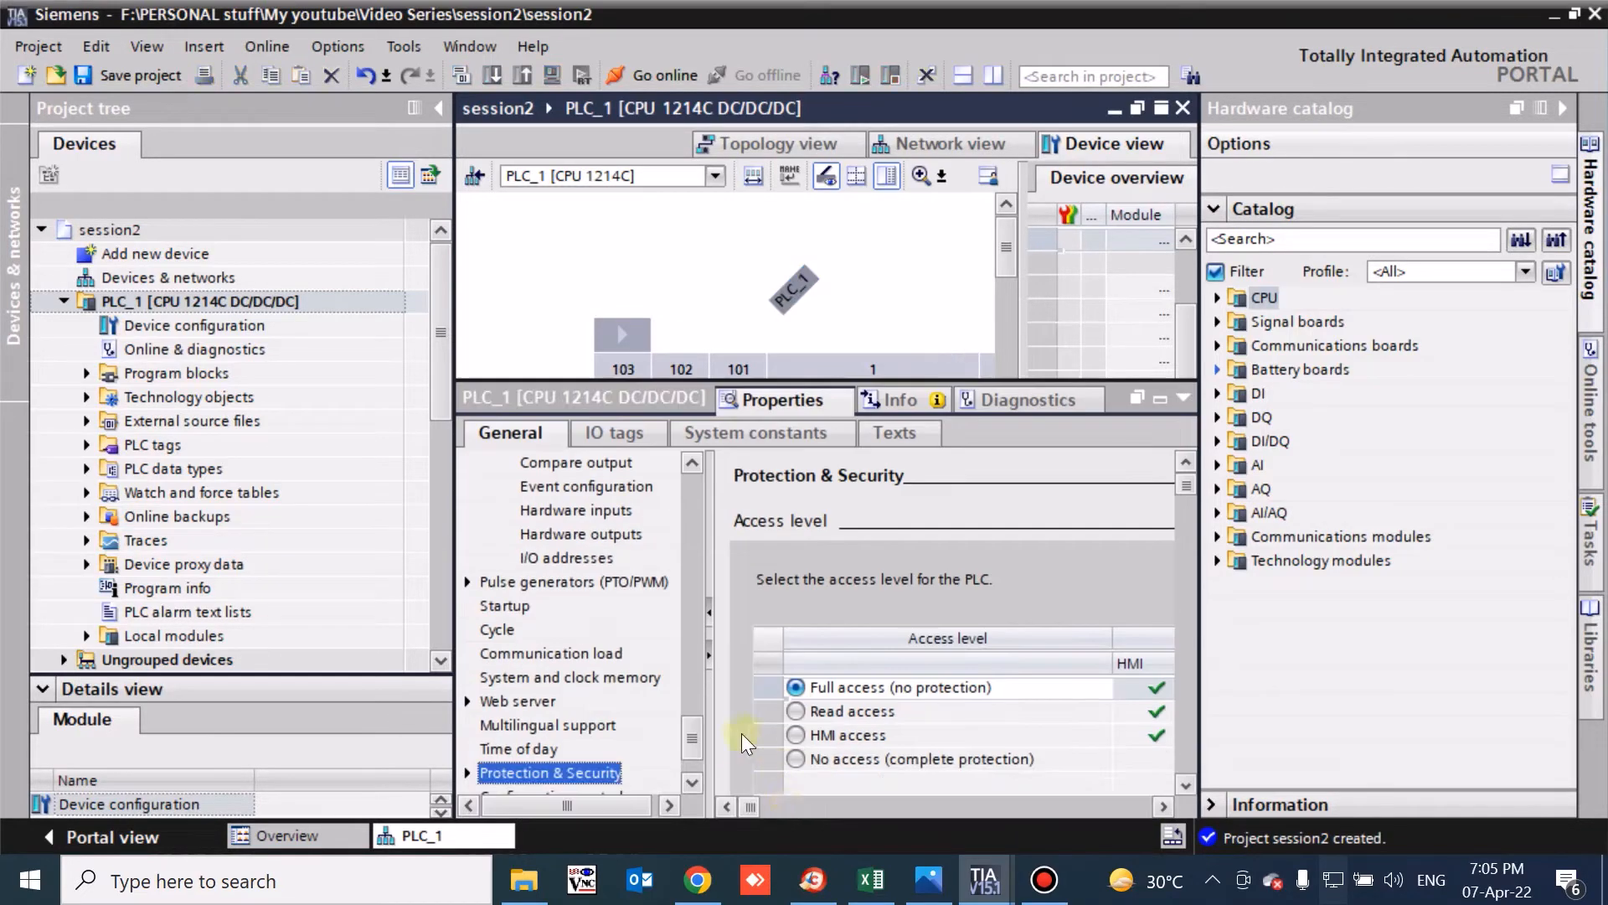
pyautogui.moveTo(693, 726); pyautogui.dragTo(694, 464)
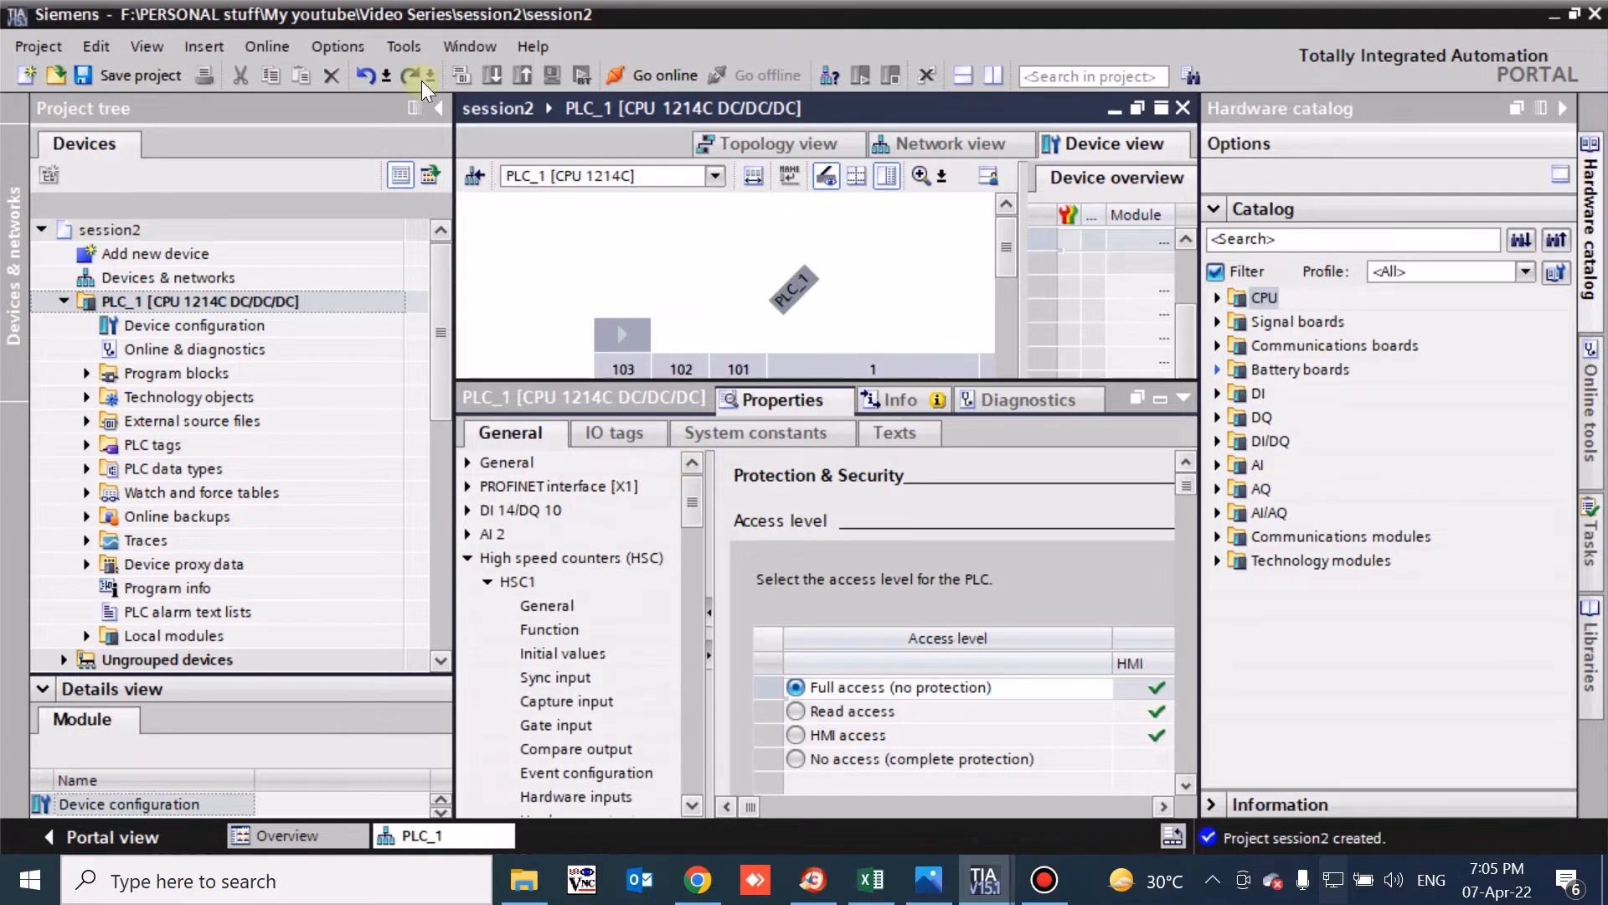
pyautogui.click(439, 103)
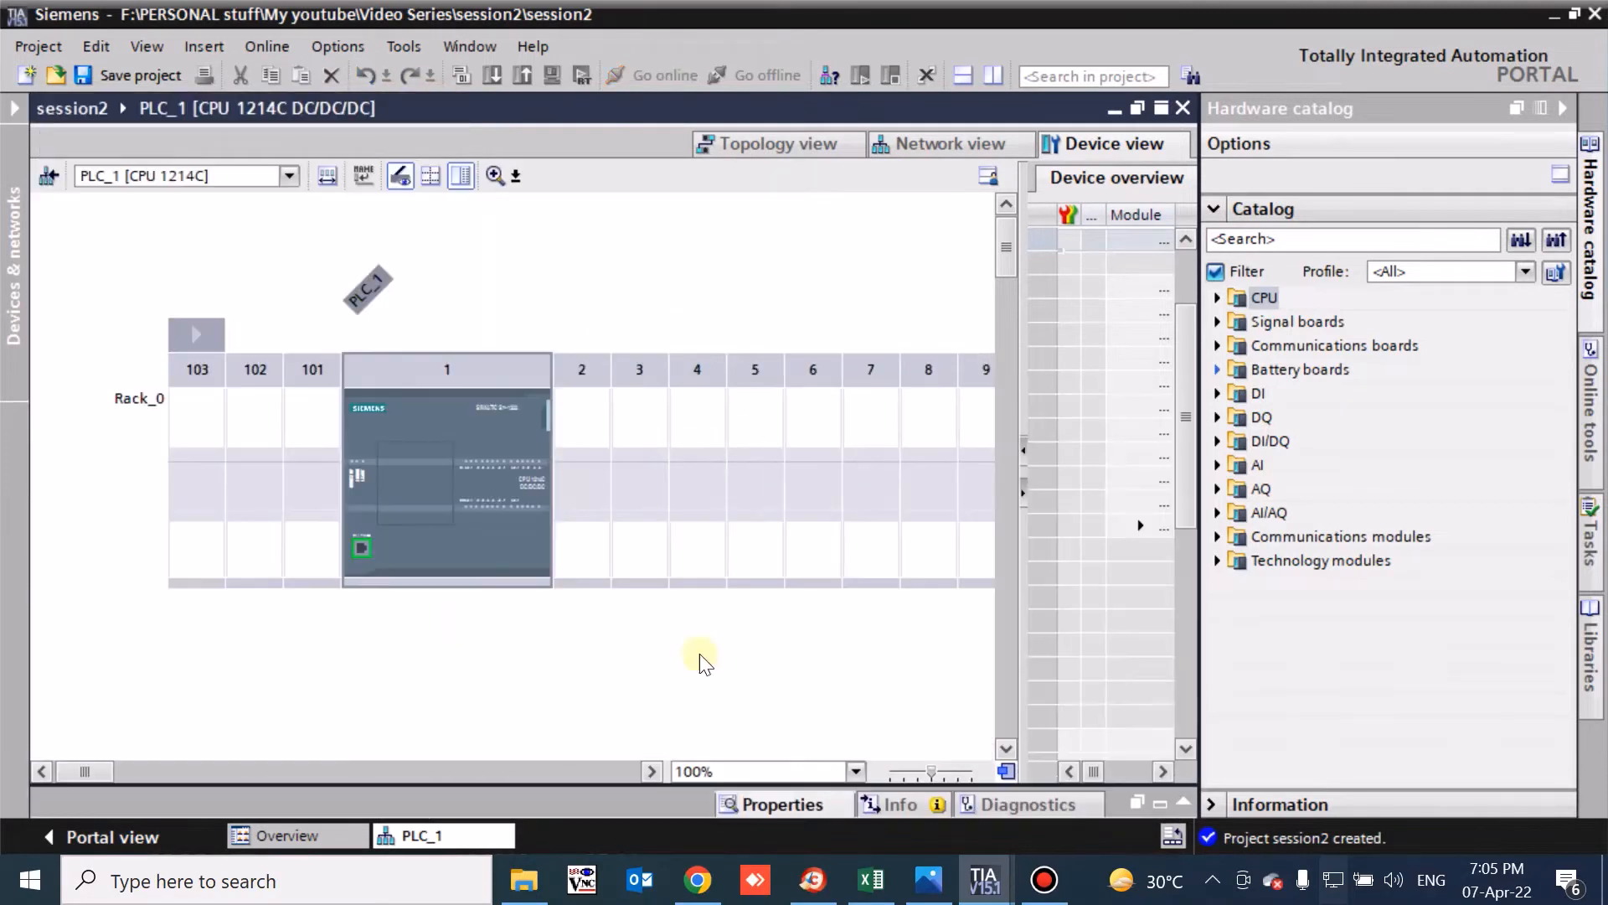
pyautogui.click(1184, 801)
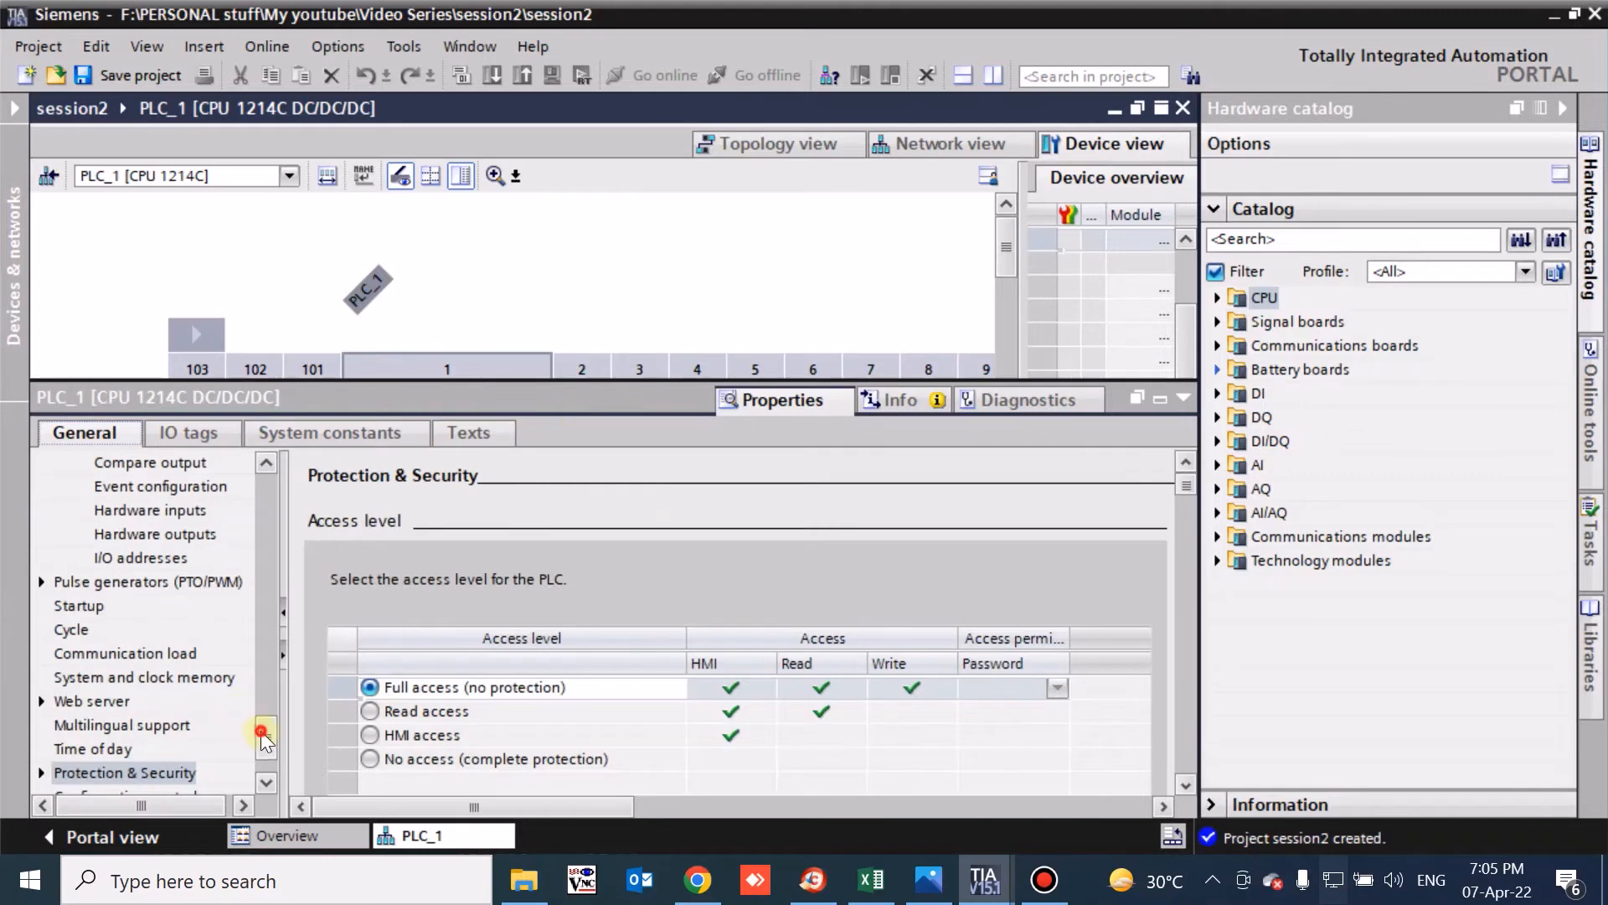
# Collapse the high speed counters group and examine the CPU's general project and catalog information.
pyautogui.moveTo(264, 737); pyautogui.dragTo(269, 472)
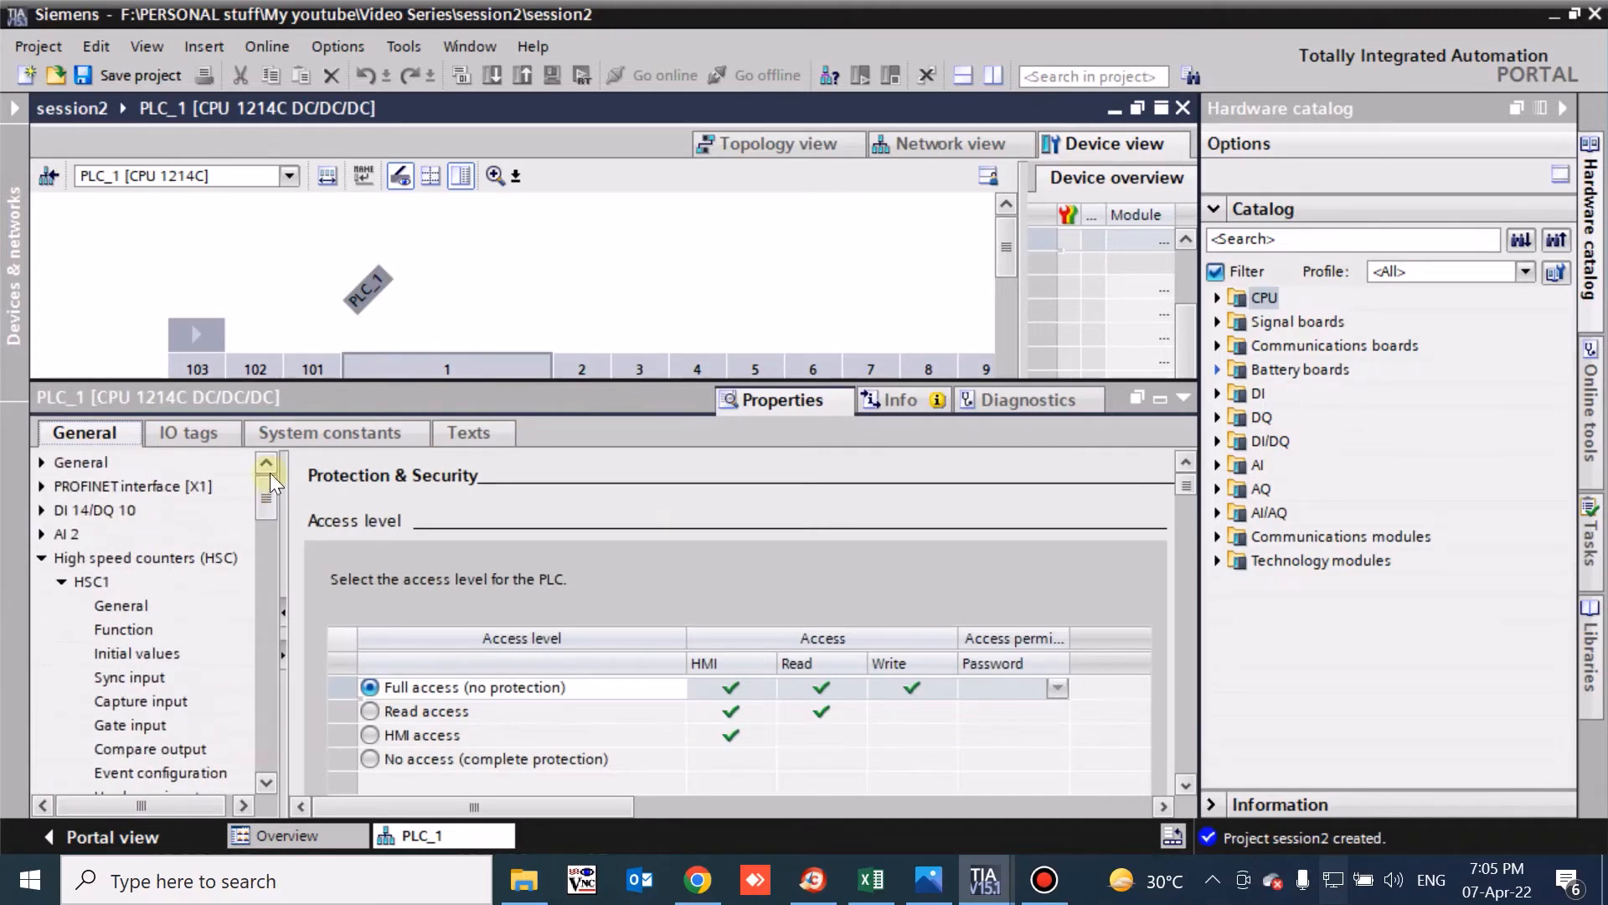
pyautogui.click(41, 557)
pyautogui.click(77, 463)
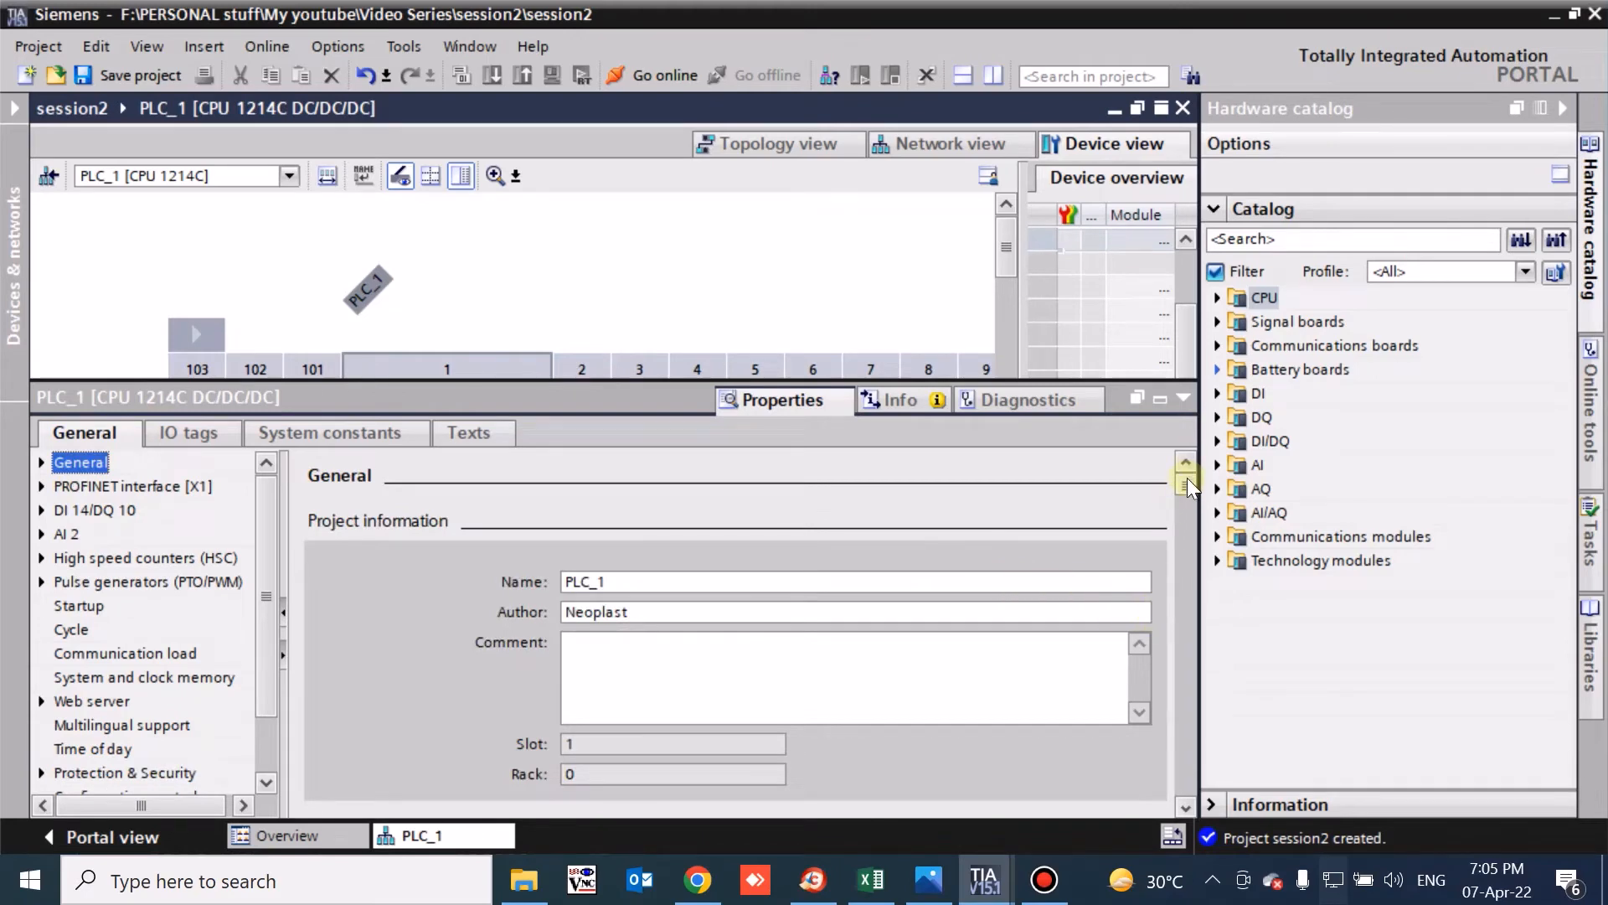
pyautogui.click(1185, 806)
pyautogui.click(1185, 806)
pyautogui.click(1184, 807)
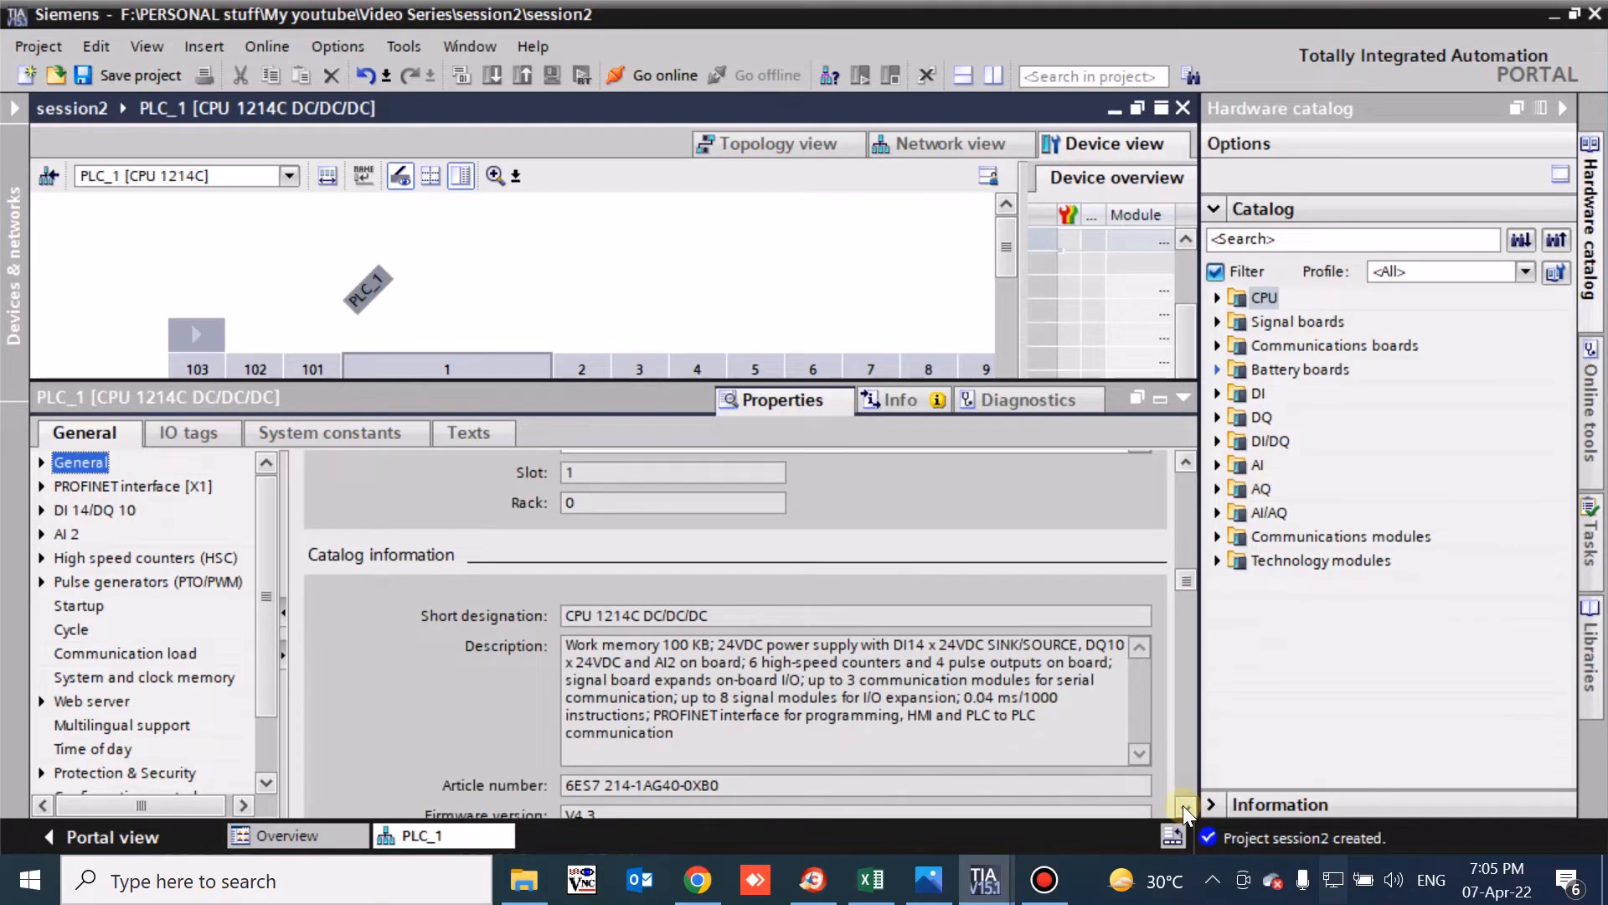
# Read the CPU's catalog description, article number and firmware version in its general properties.
pyautogui.moveTo(731, 748); pyautogui.dragTo(525, 614)
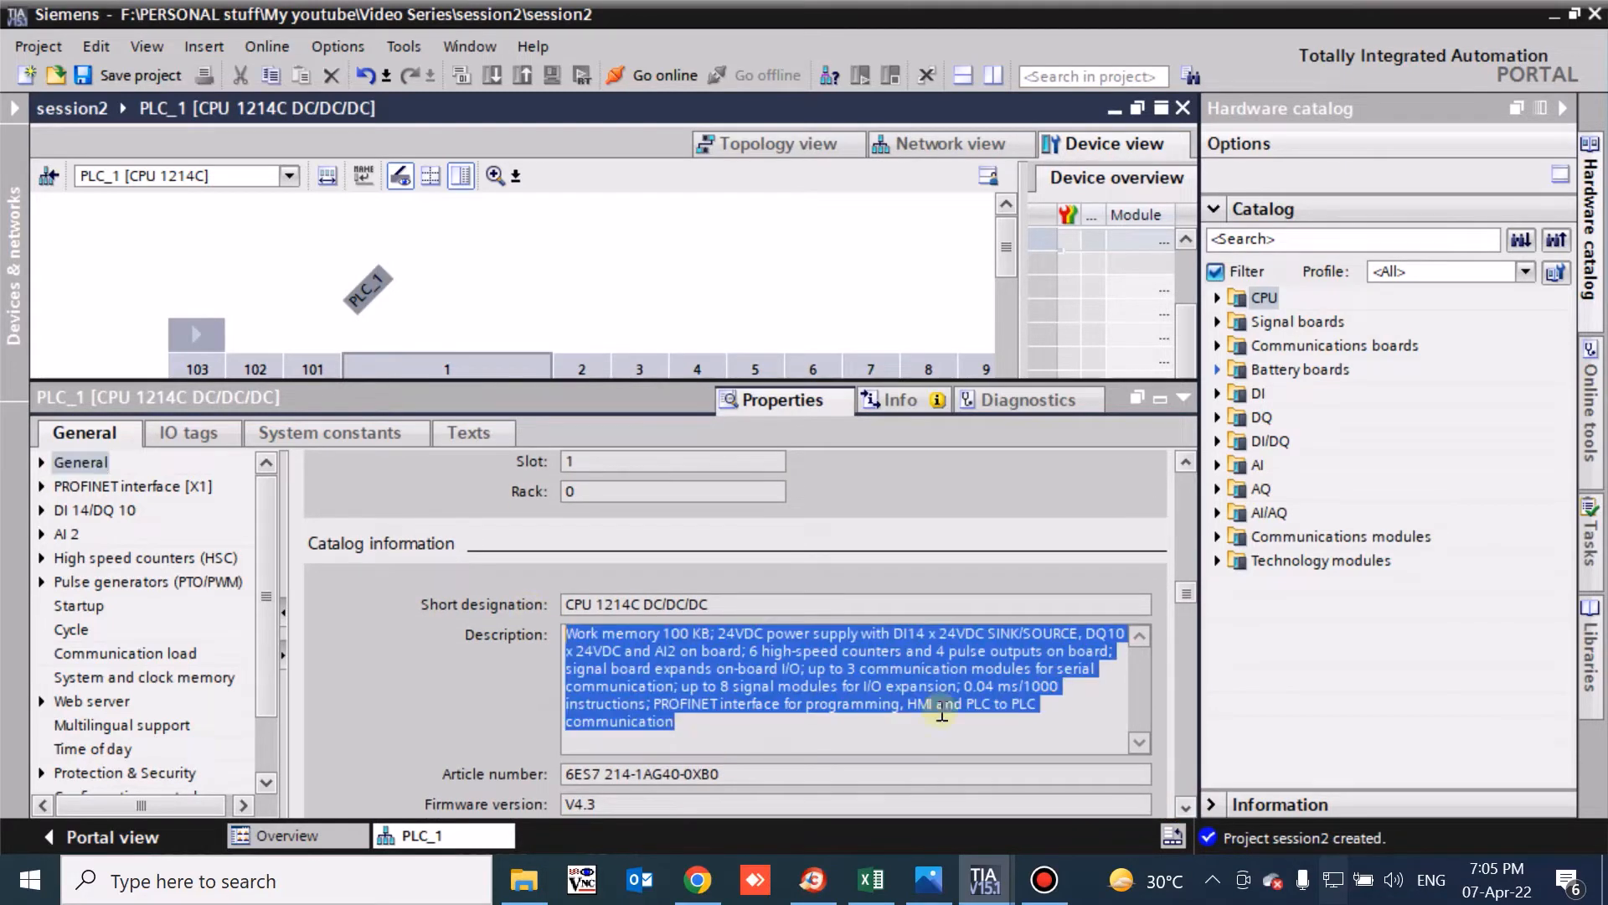
pyautogui.click(1184, 807)
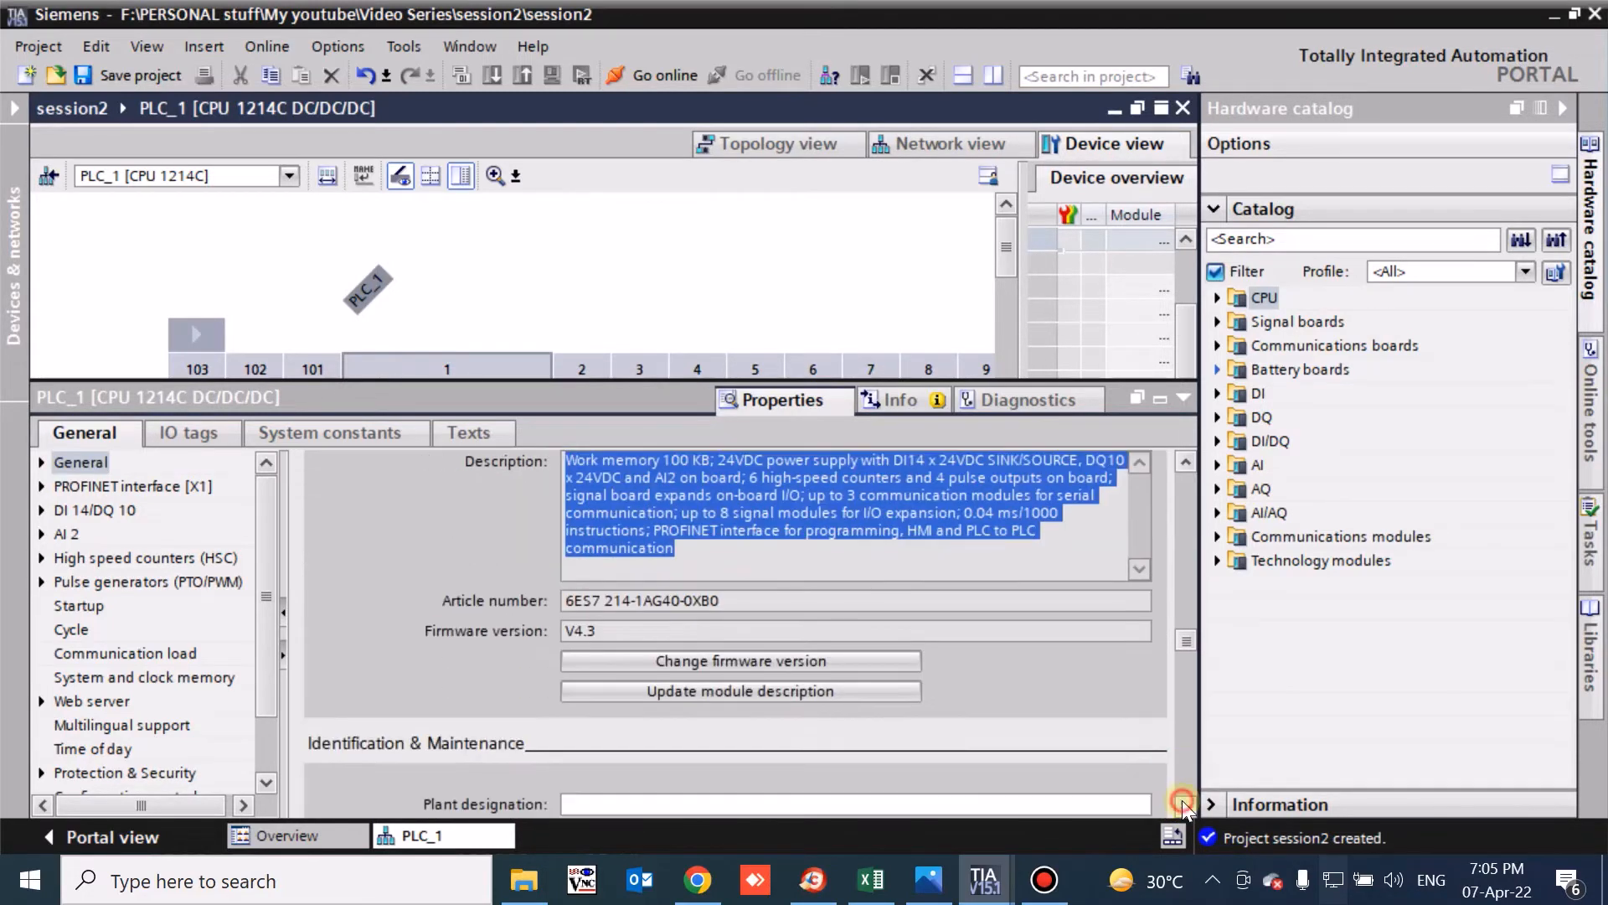
pyautogui.click(80, 464)
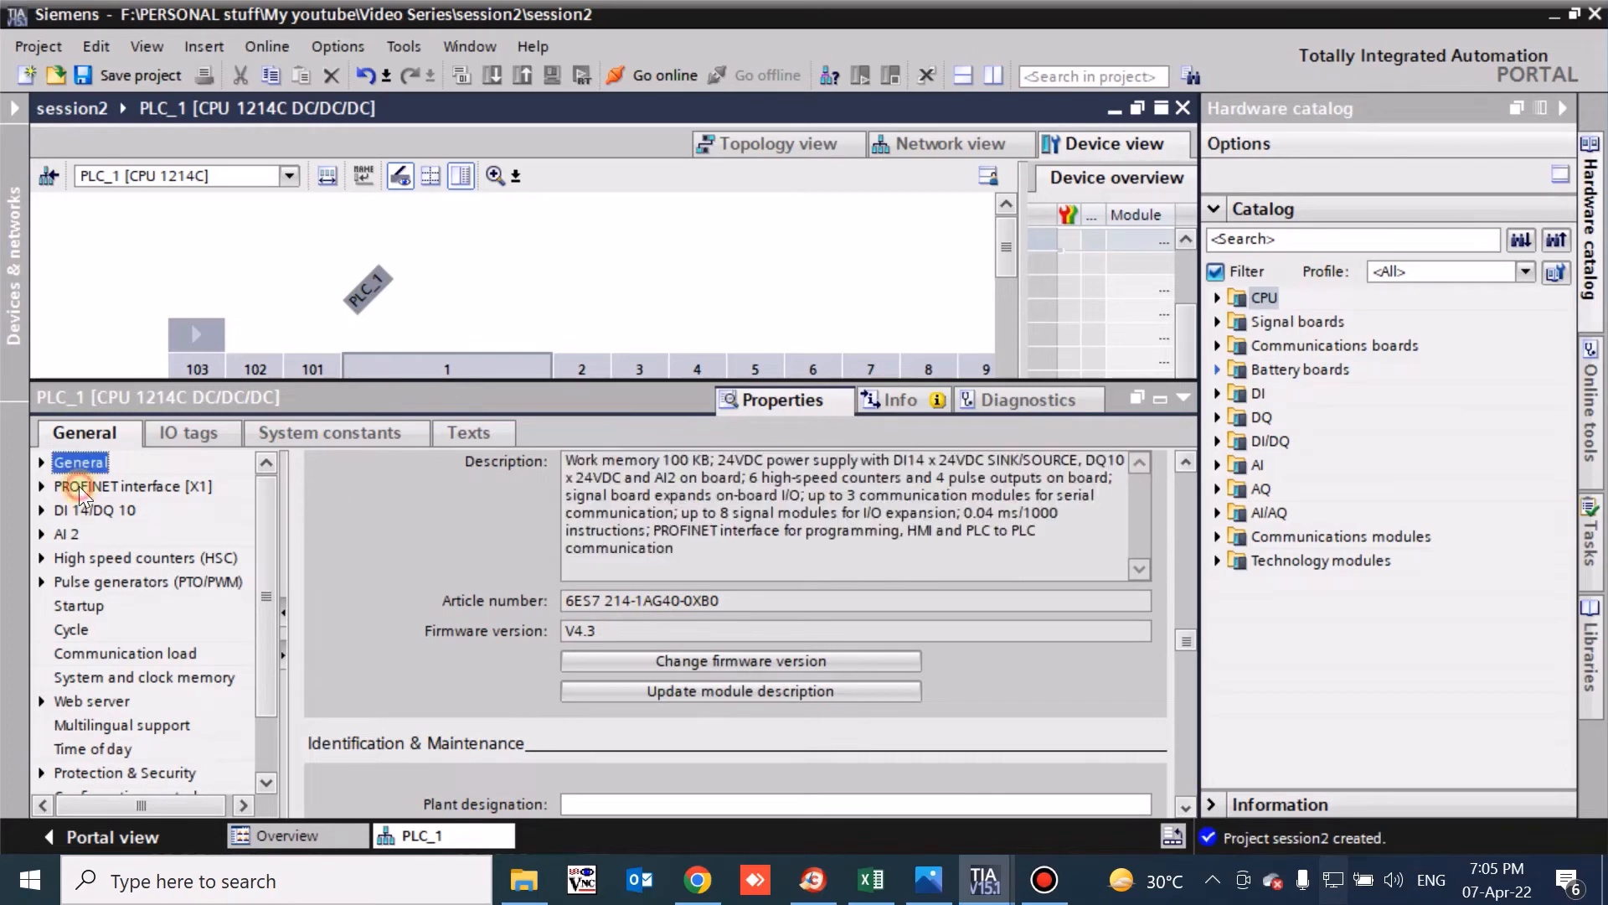
# Open the PROFINET interface [X1] properties and examine the Ethernet subnet, IP protocol and PROFINET device name settings.
pyautogui.click(143, 487)
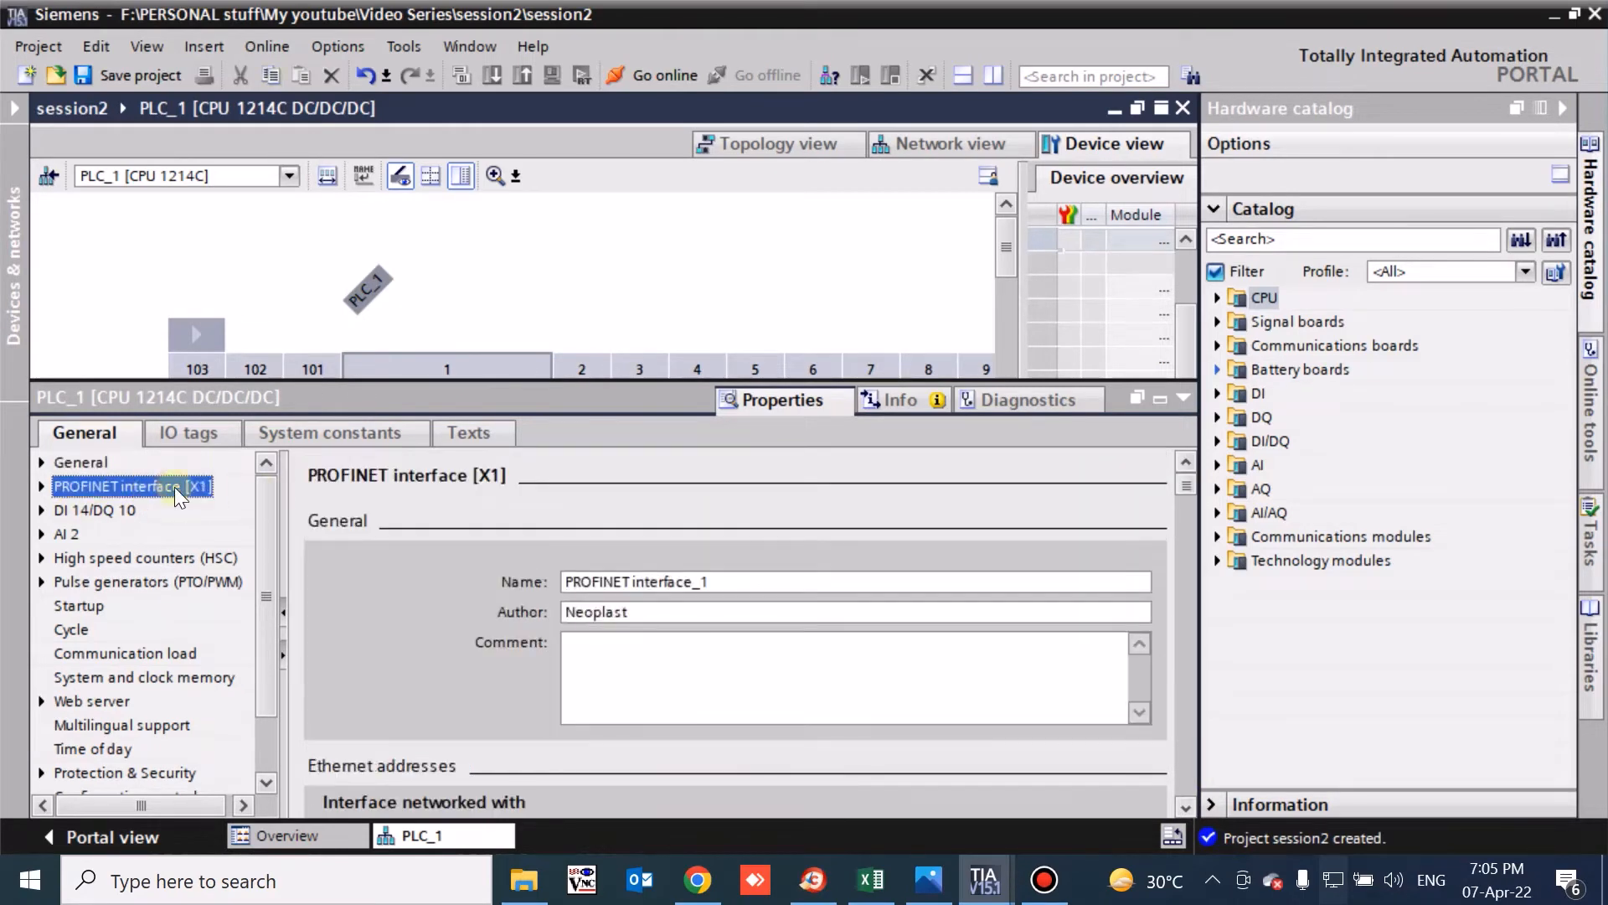
pyautogui.click(1186, 807)
pyautogui.click(1186, 807)
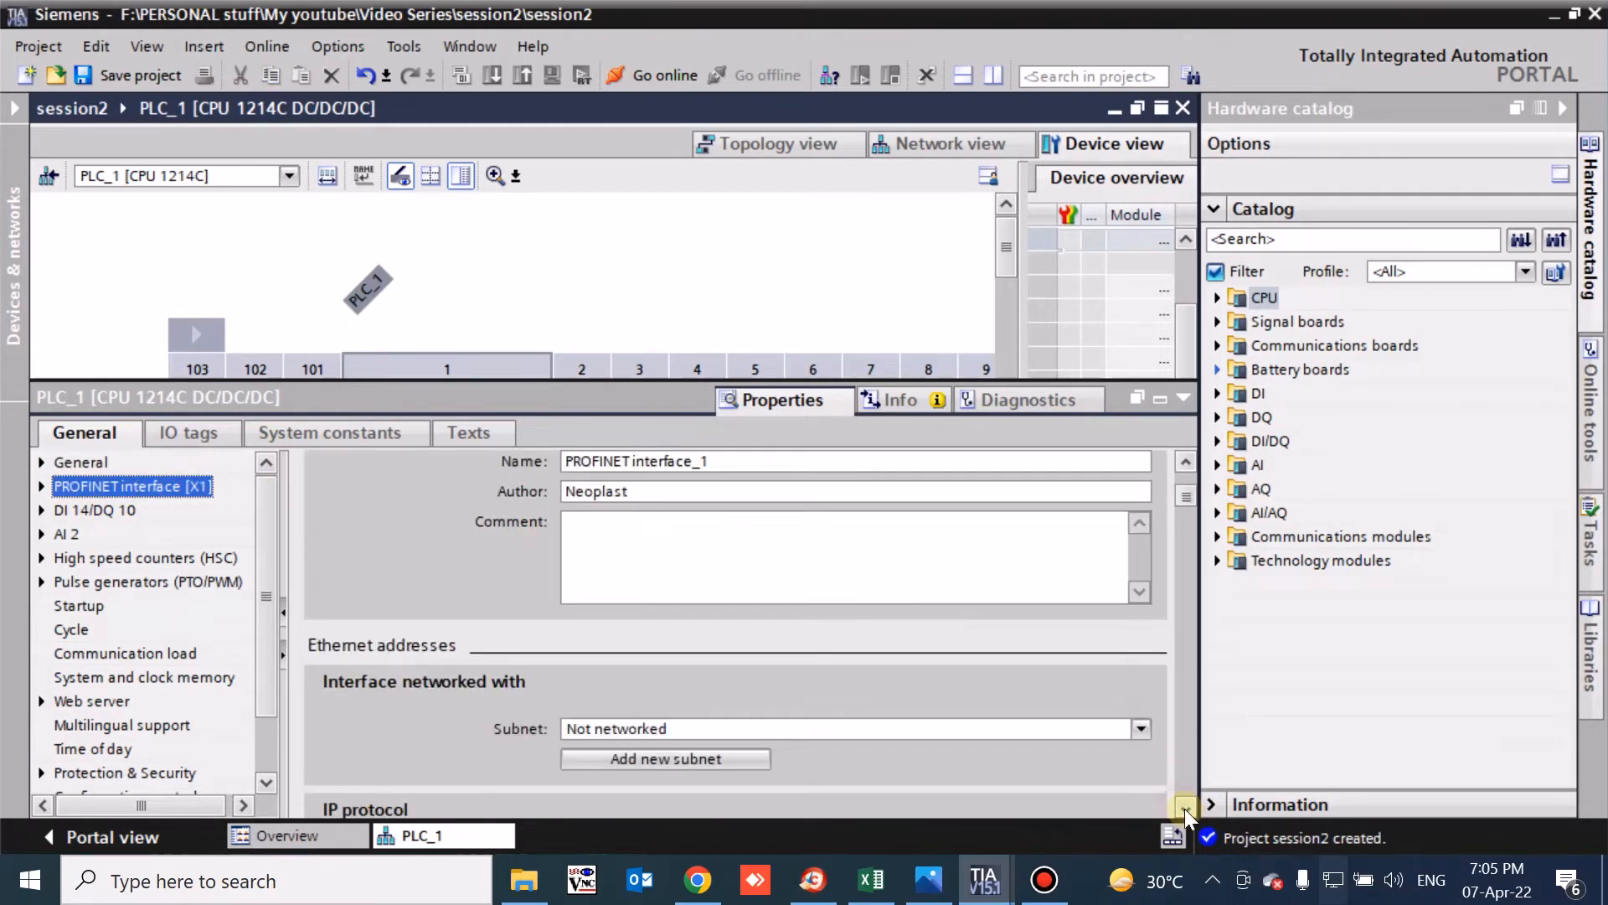
pyautogui.click(1186, 806)
pyautogui.click(1186, 808)
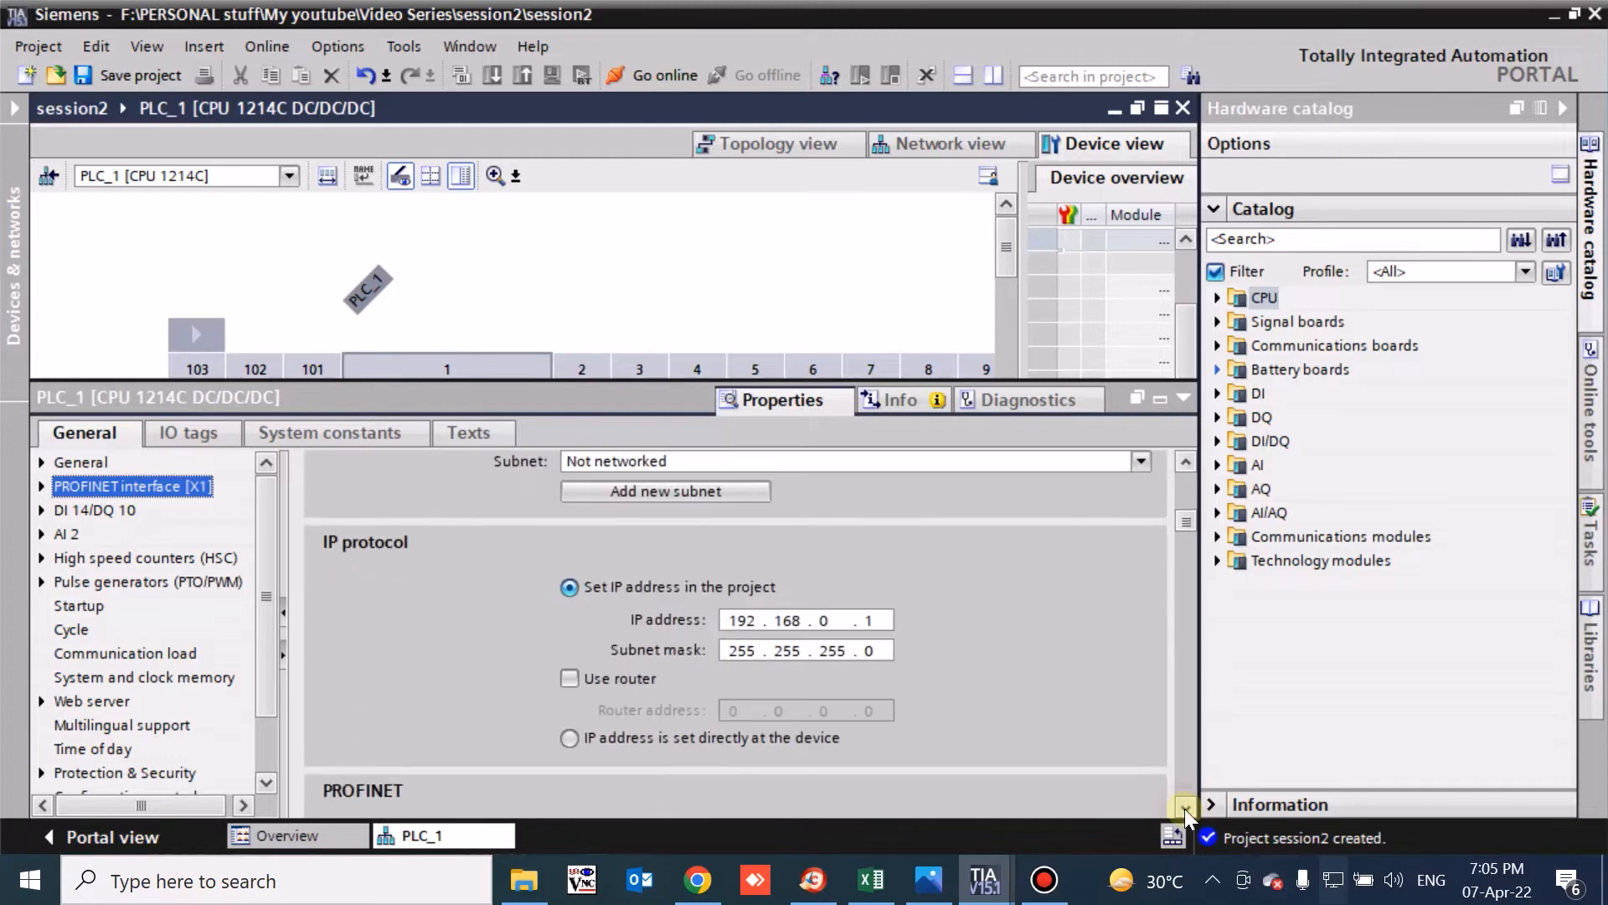
pyautogui.click(1186, 461)
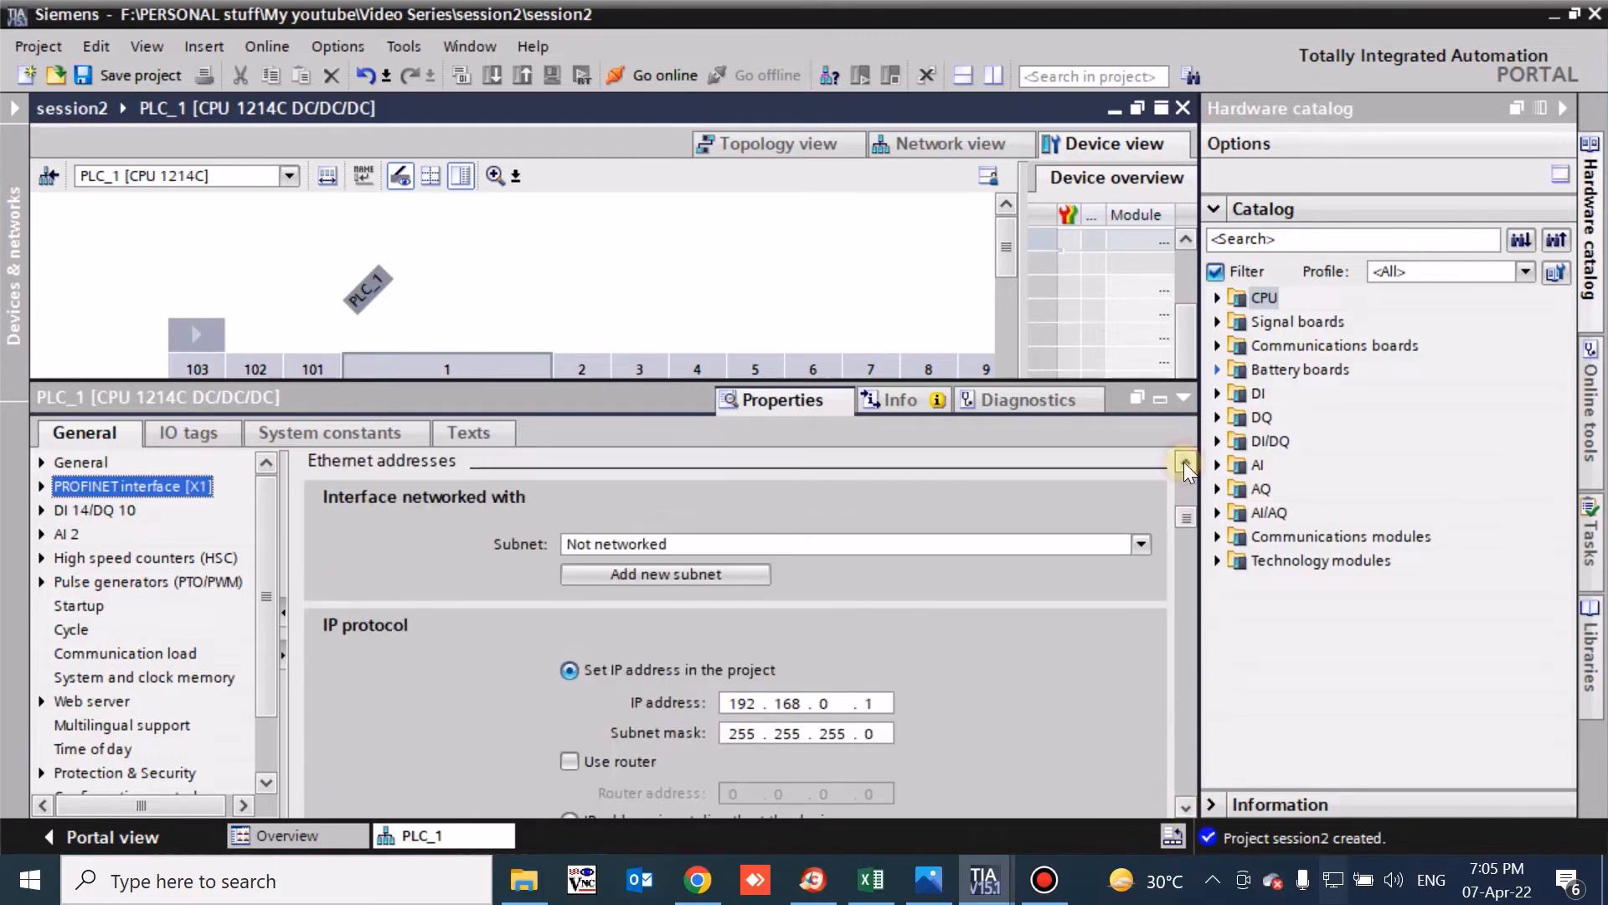
pyautogui.click(1187, 807)
pyautogui.click(1186, 808)
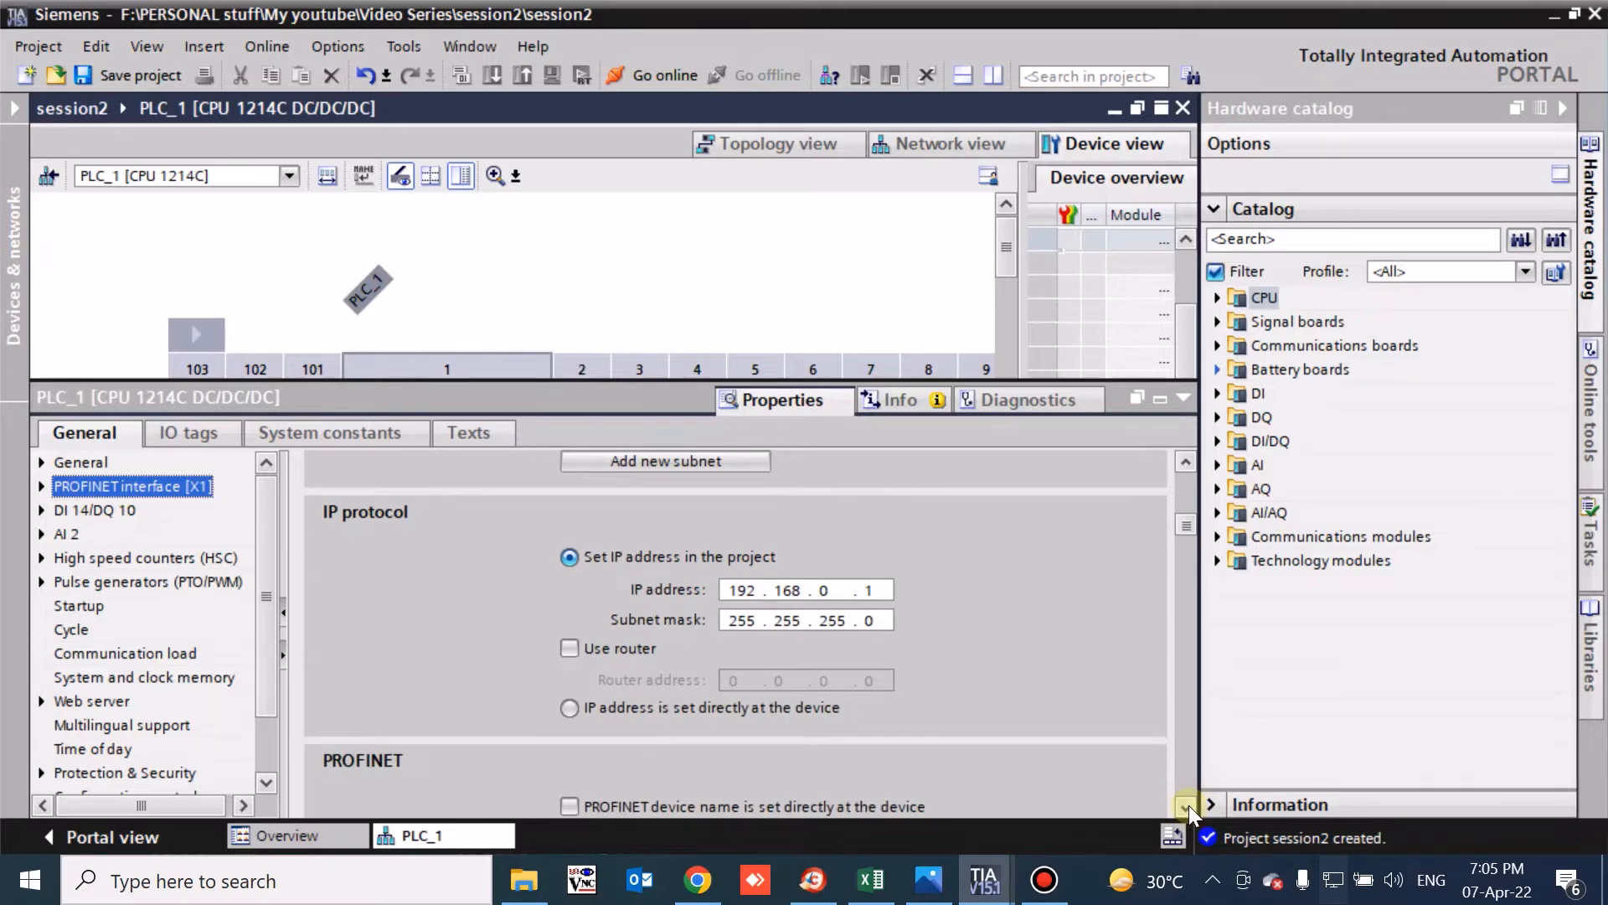
pyautogui.click(1186, 462)
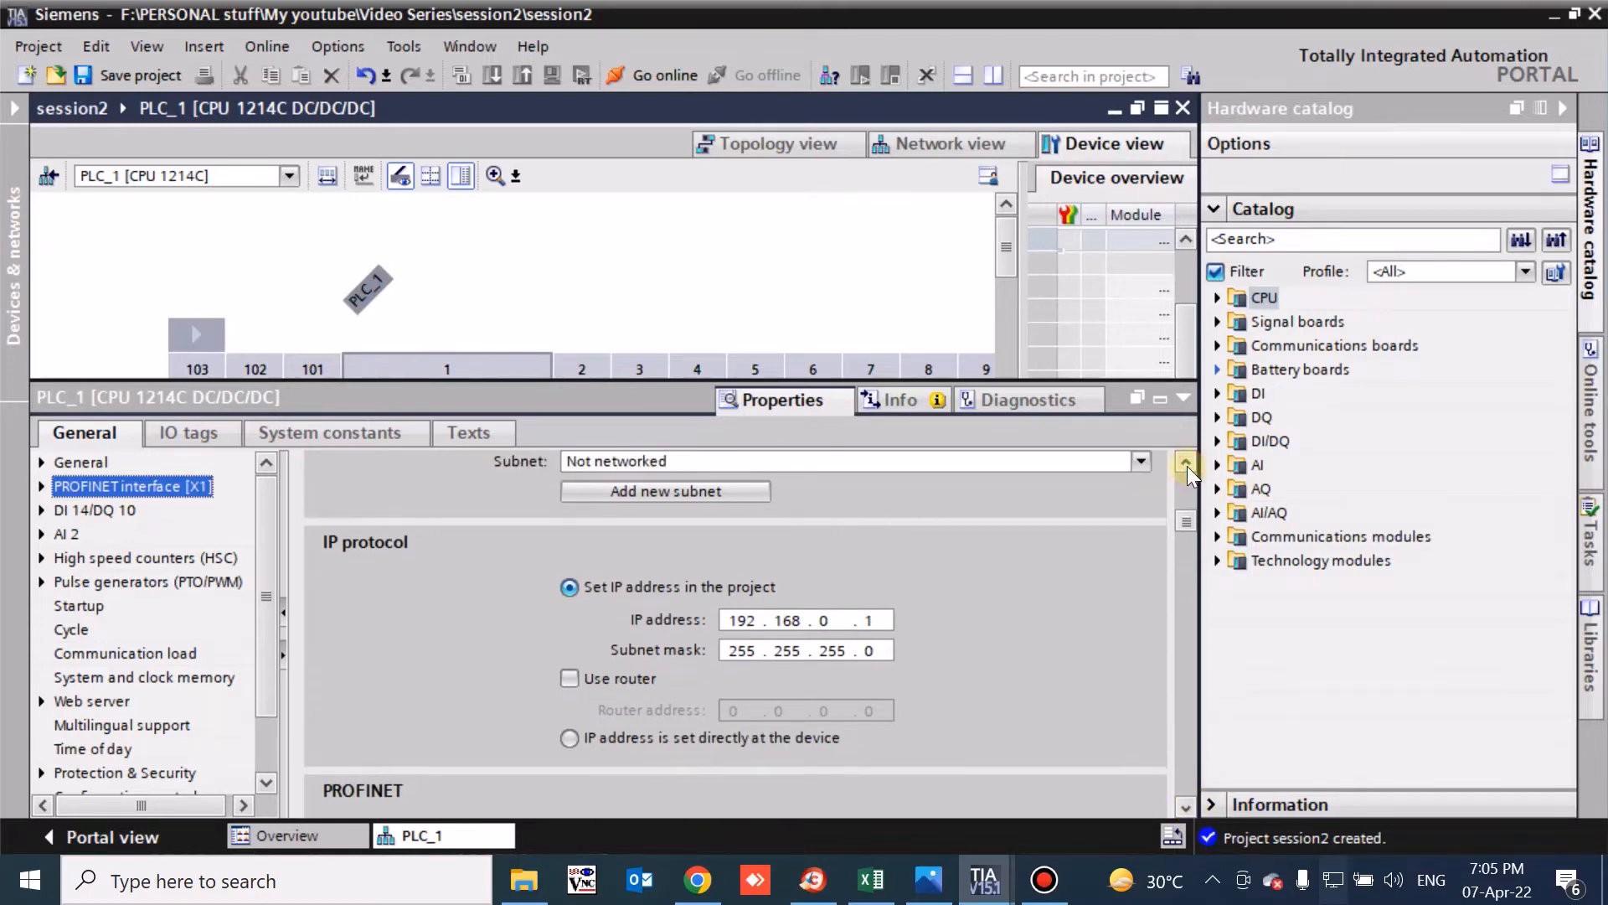
pyautogui.click(1186, 808)
pyautogui.scroll(-3, 1186, 809)
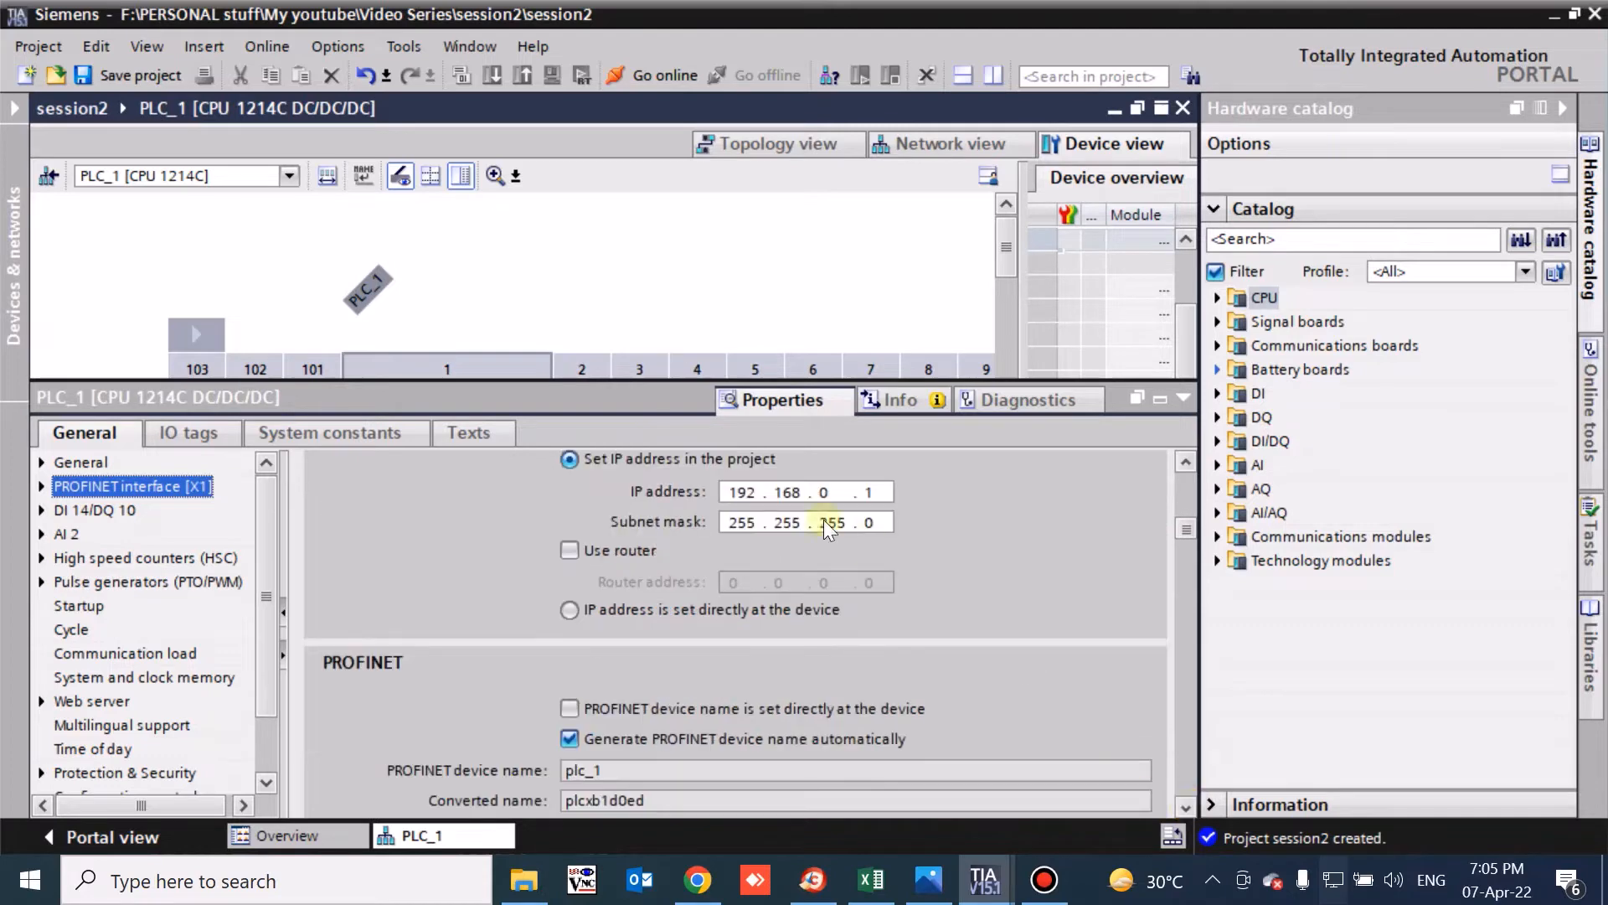
# Inspect each part of the PROFINET interface's IP address and the first parts of its subnet mask.
pyautogui.click(827, 501)
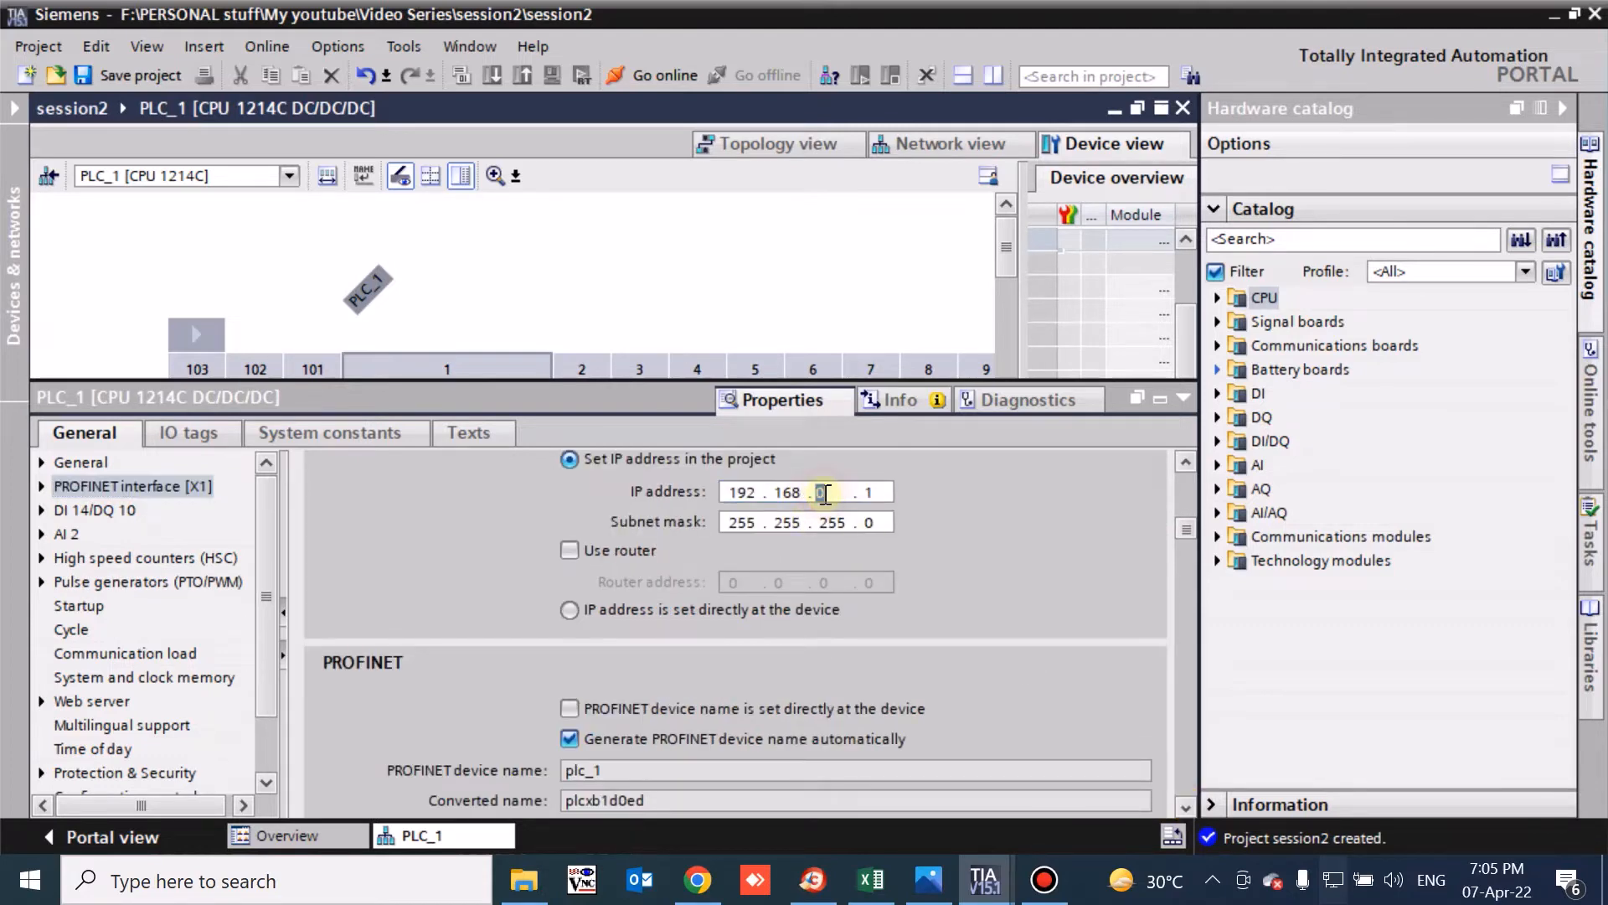
pyautogui.click(878, 491)
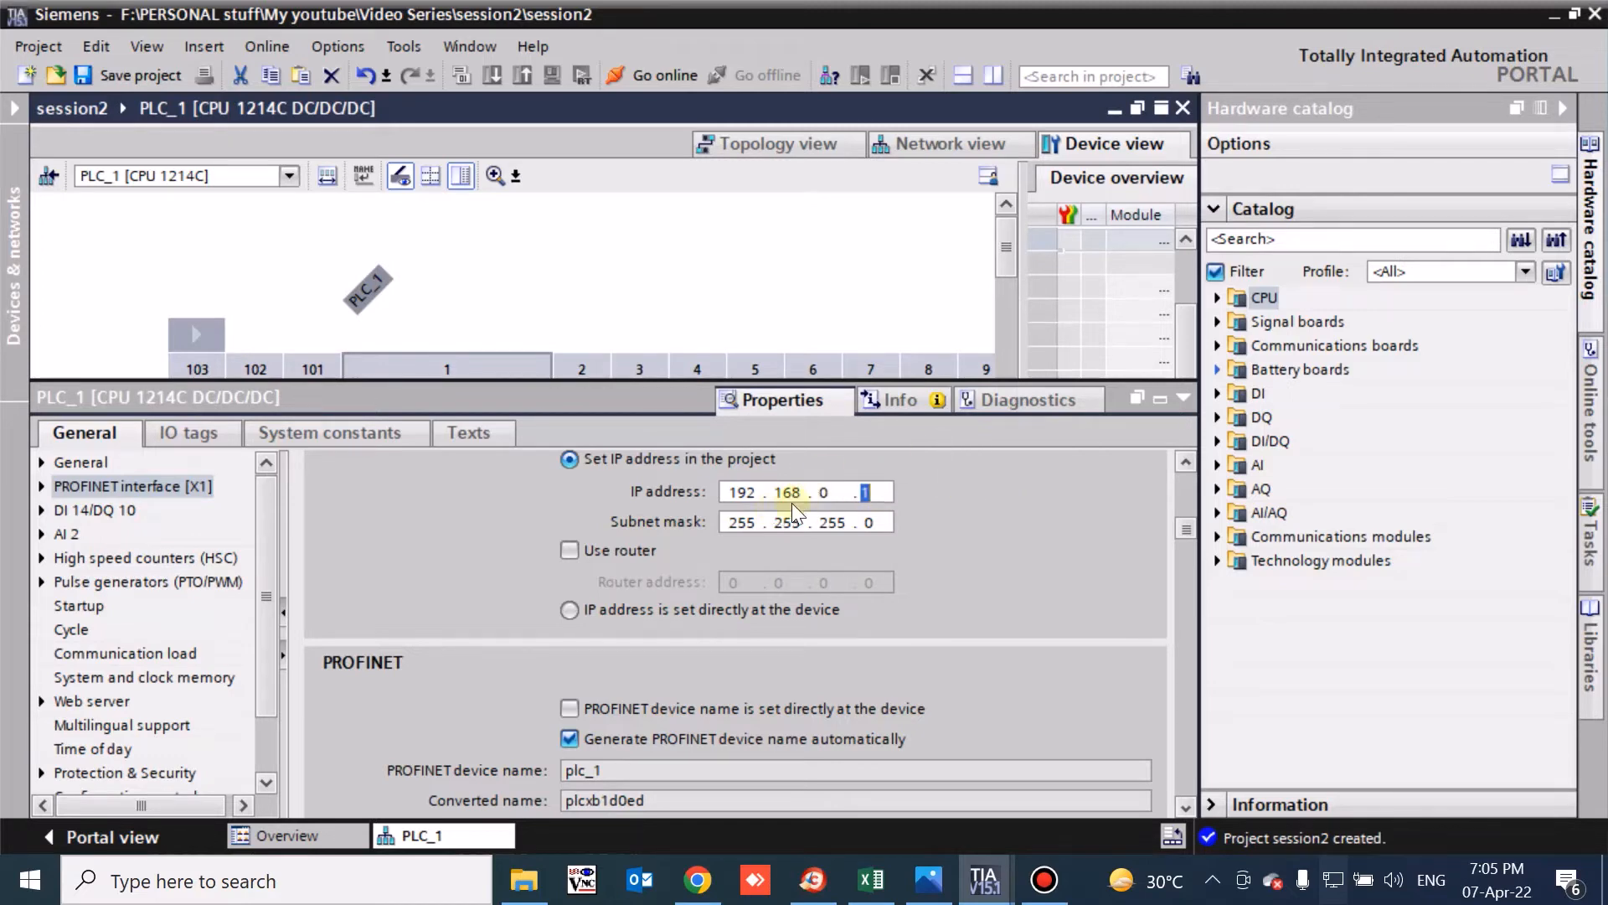
pyautogui.click(821, 493)
pyautogui.click(784, 491)
pyautogui.click(751, 493)
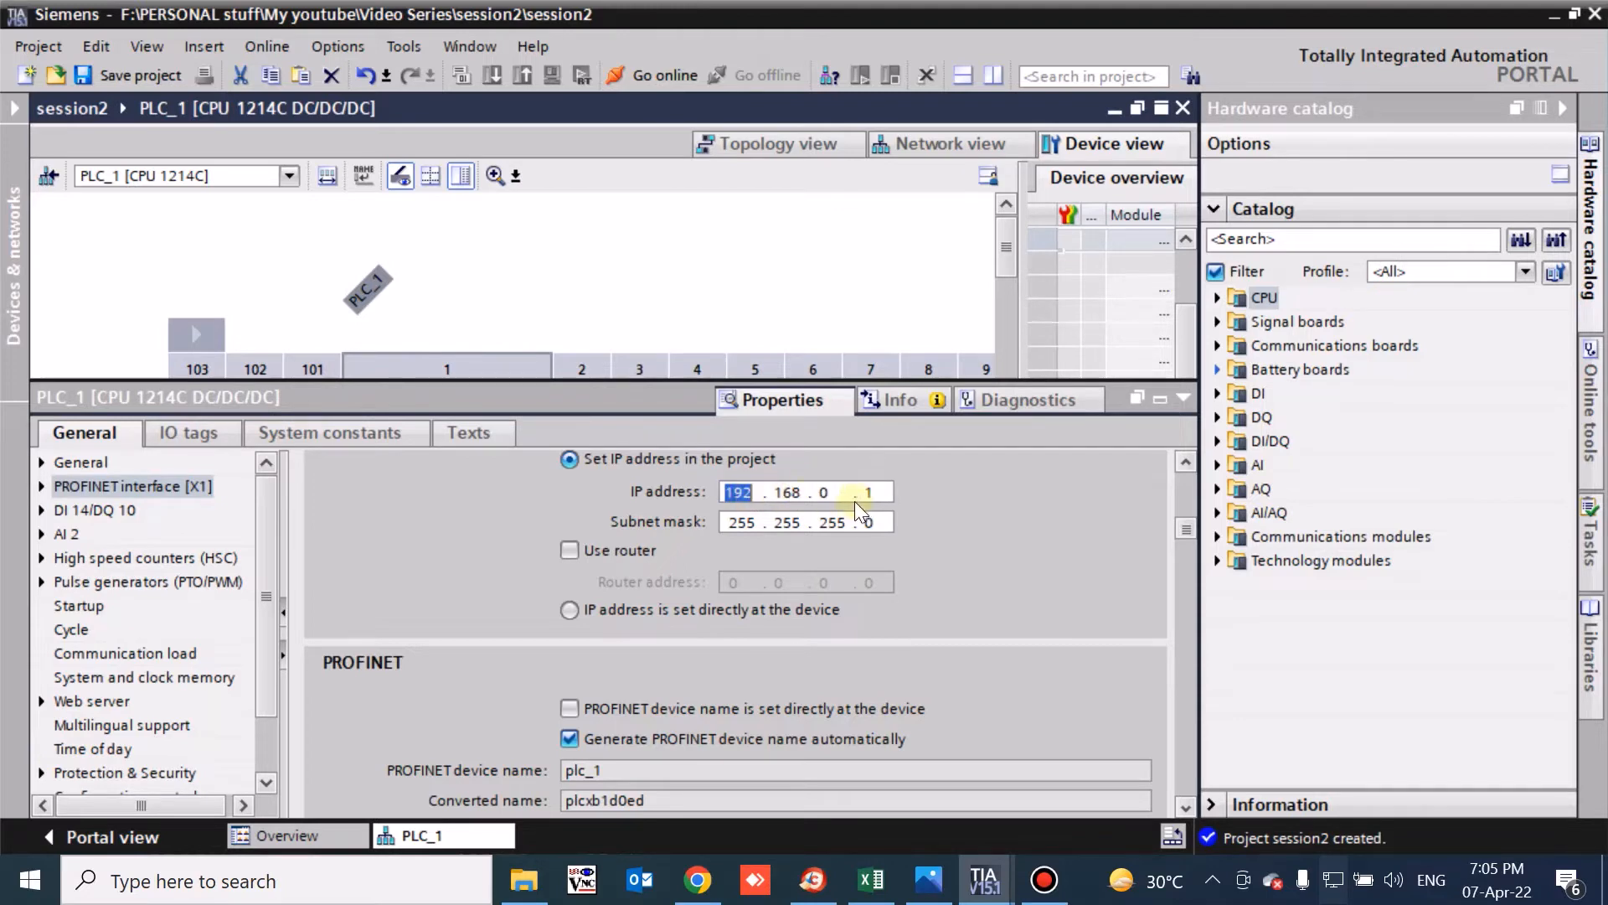
pyautogui.click(801, 495)
pyautogui.click(822, 492)
pyautogui.click(866, 493)
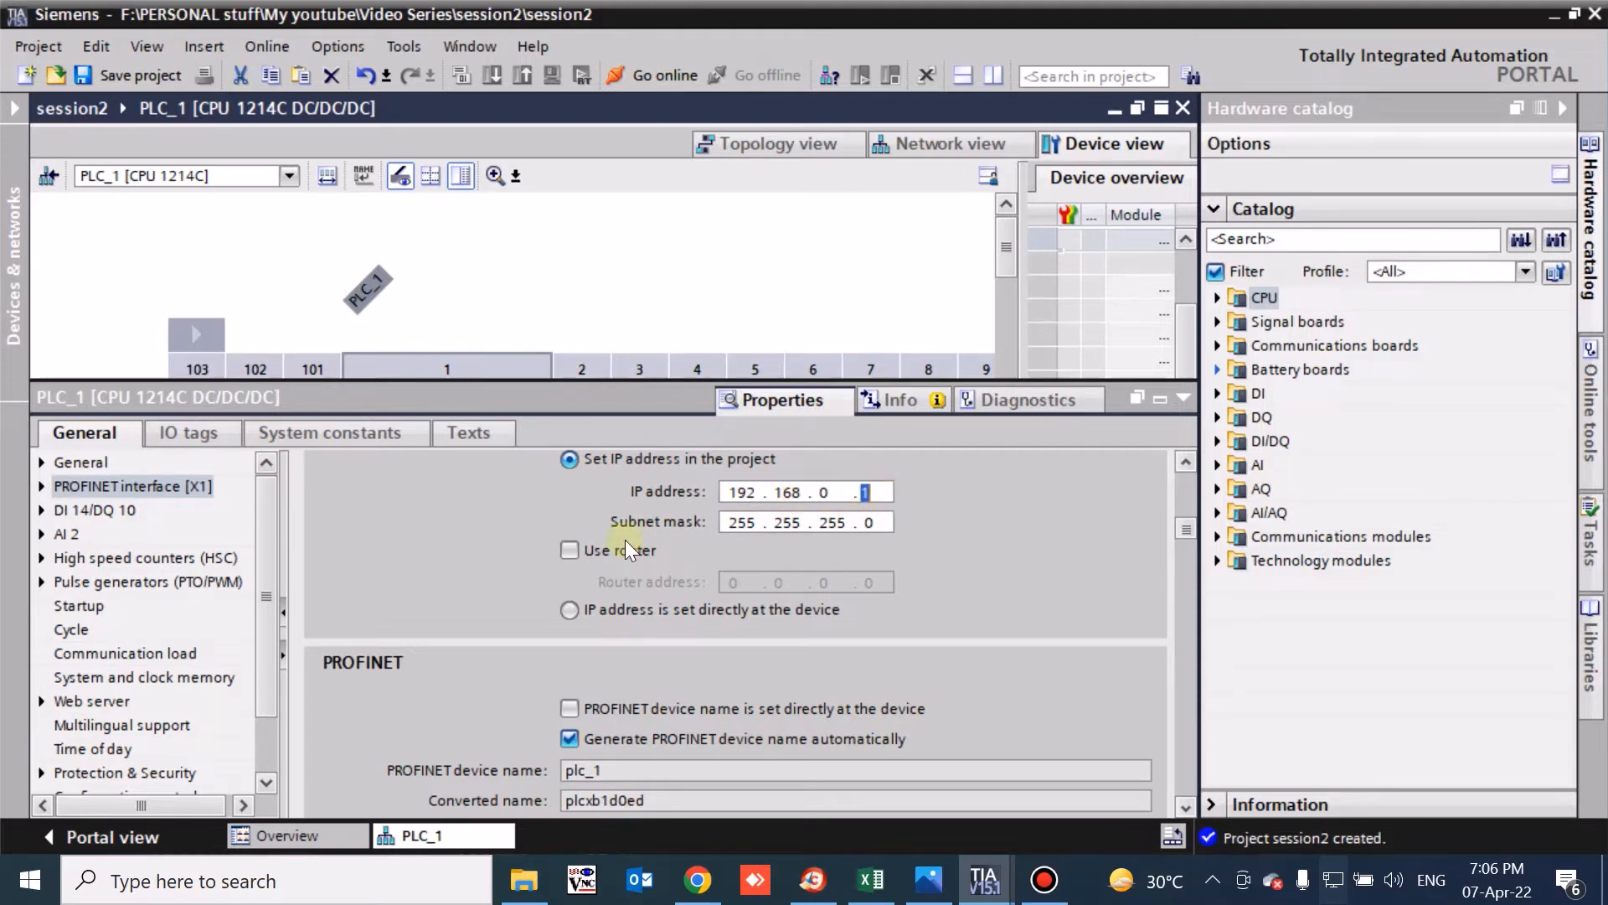
pyautogui.click(741, 521)
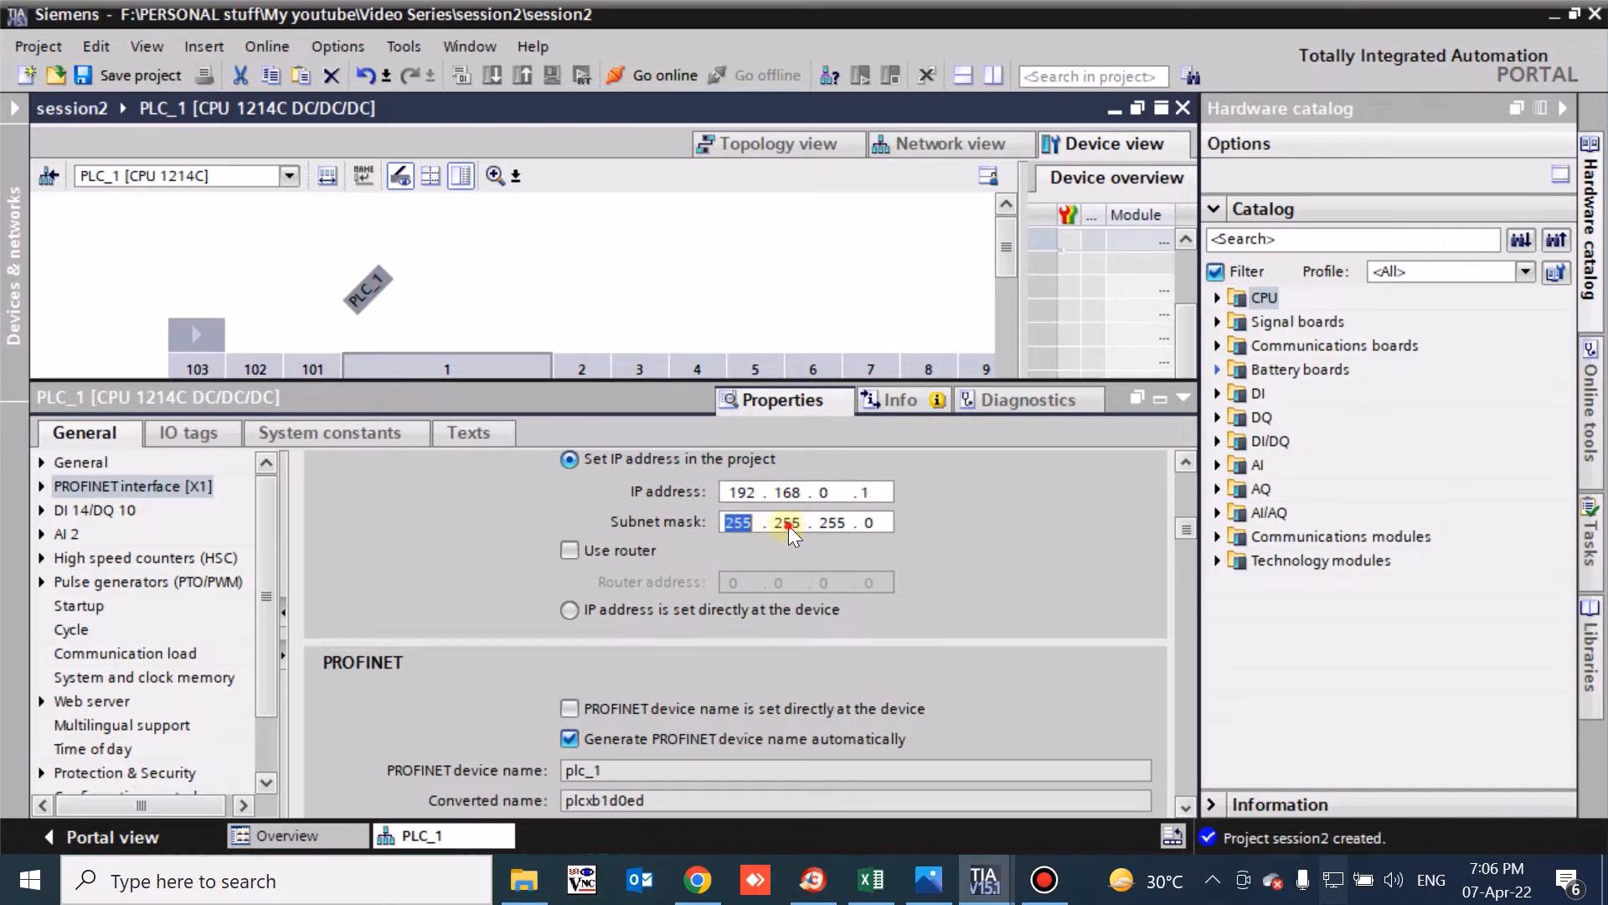
pyautogui.click(784, 522)
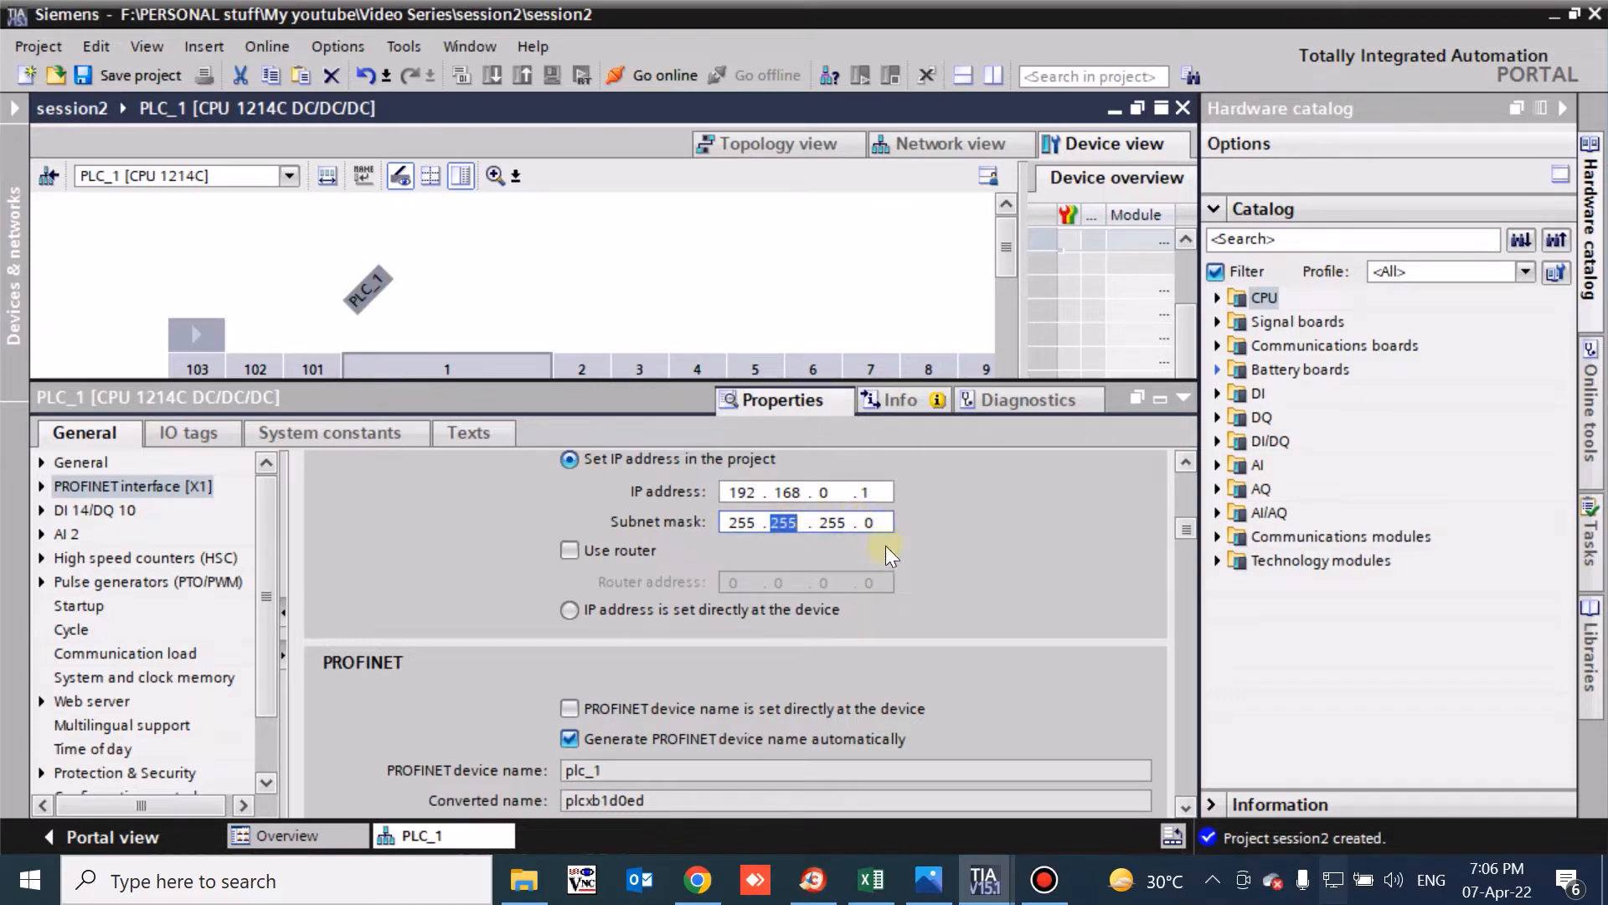
pyautogui.scroll(-2, 1171, 808)
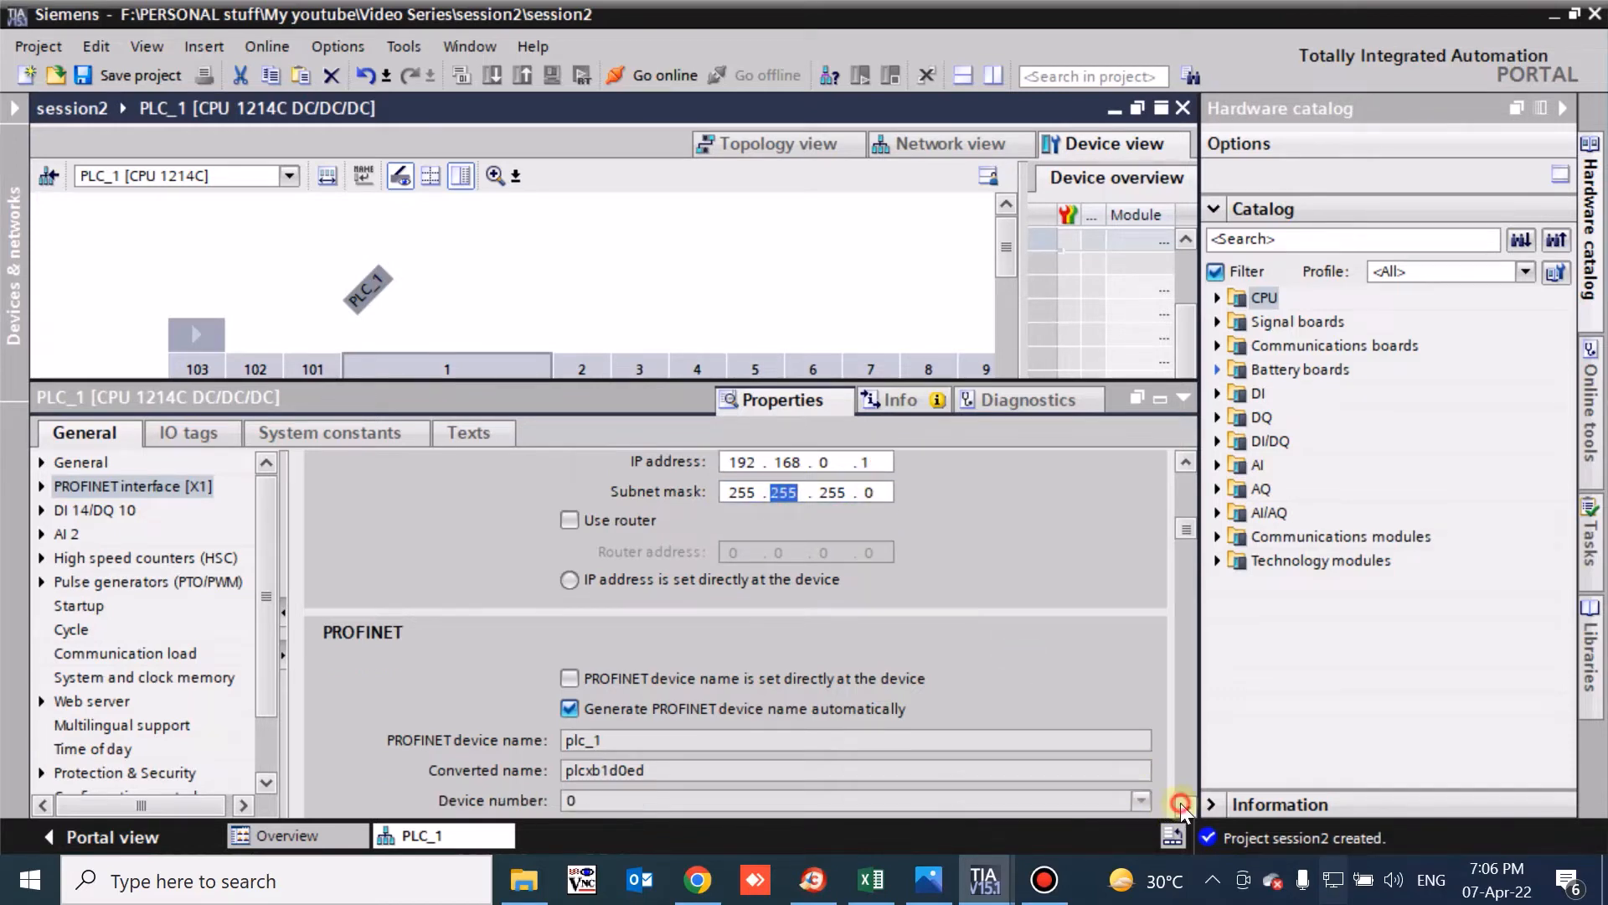
# Open the DI 14/DQ 10 properties, expand the group and view its general project information.
pyautogui.click(77, 493)
pyautogui.click(78, 508)
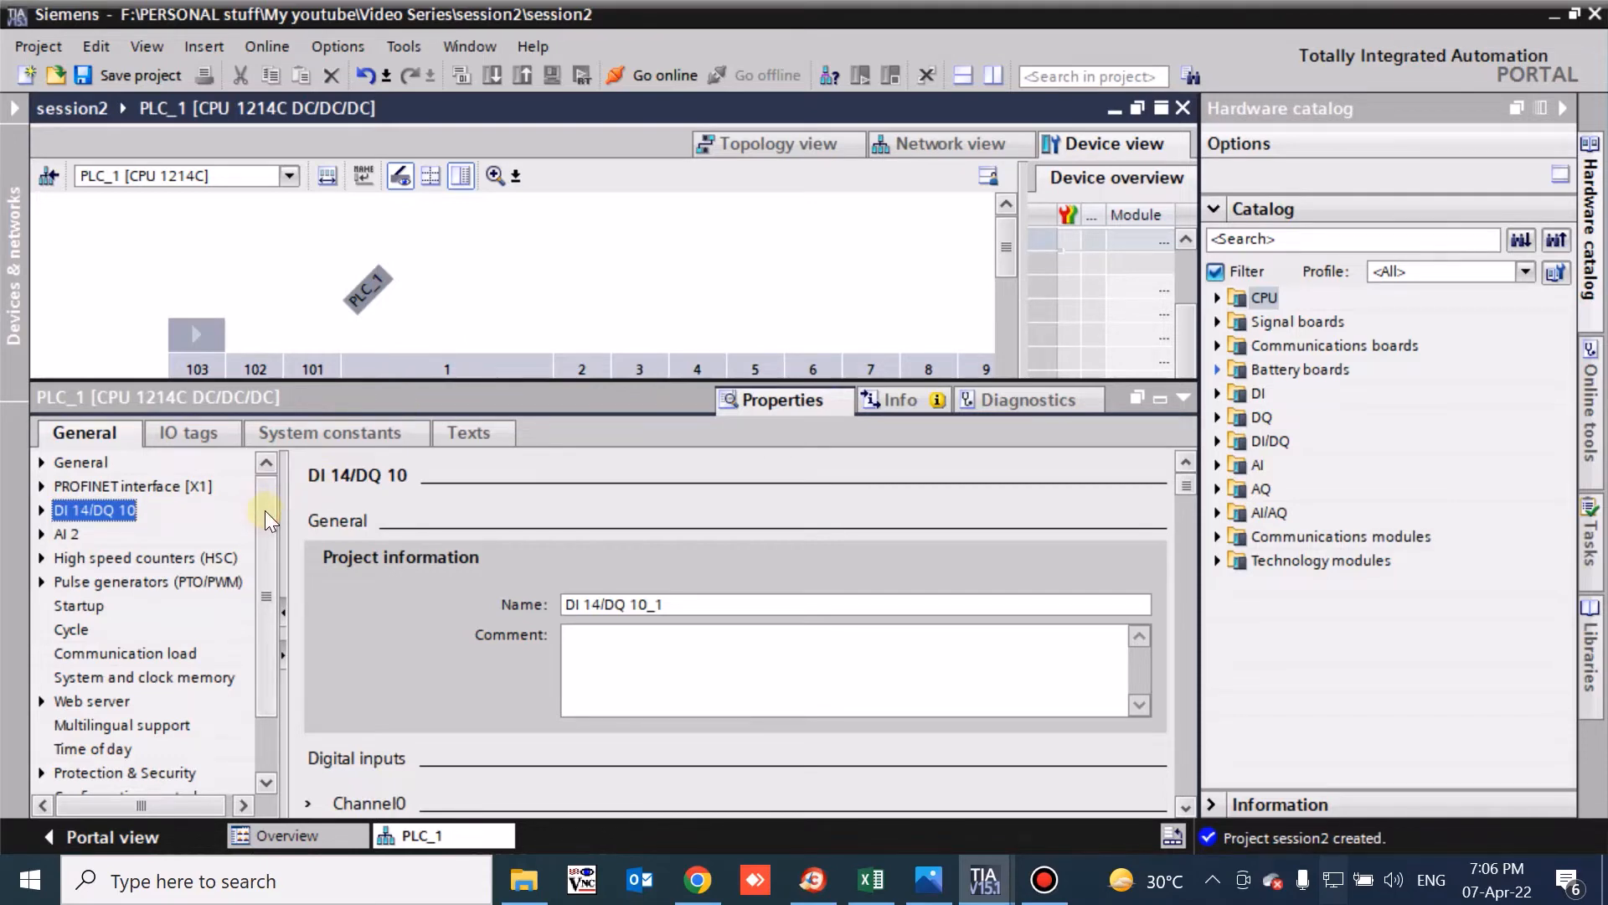
pyautogui.click(1185, 806)
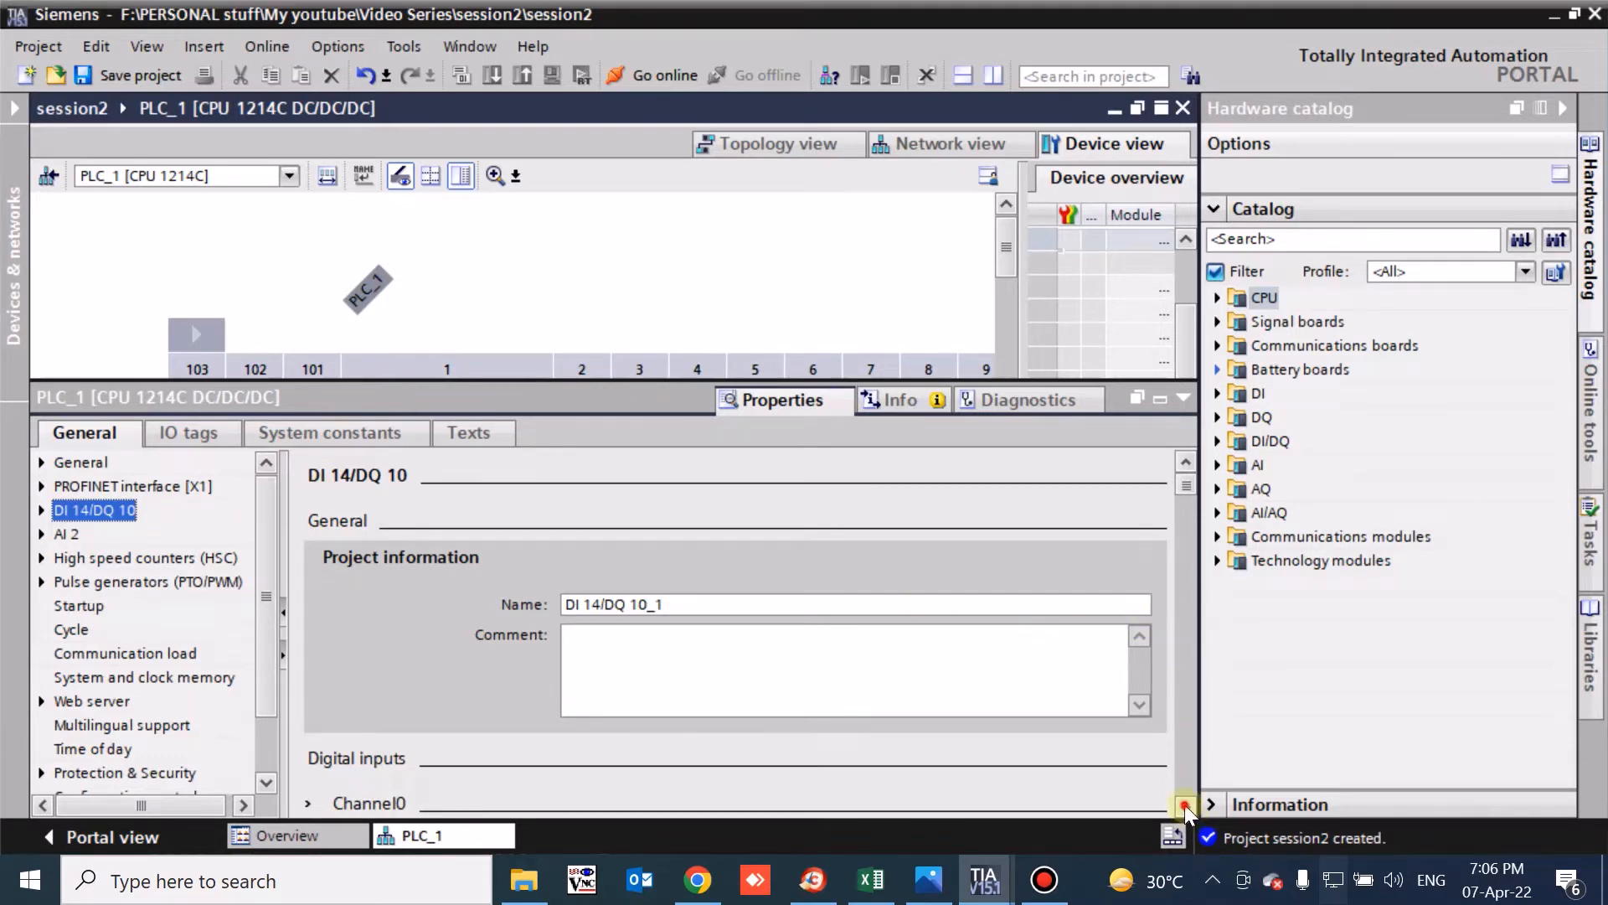
pyautogui.click(1185, 806)
pyautogui.click(1185, 806)
pyautogui.click(1186, 805)
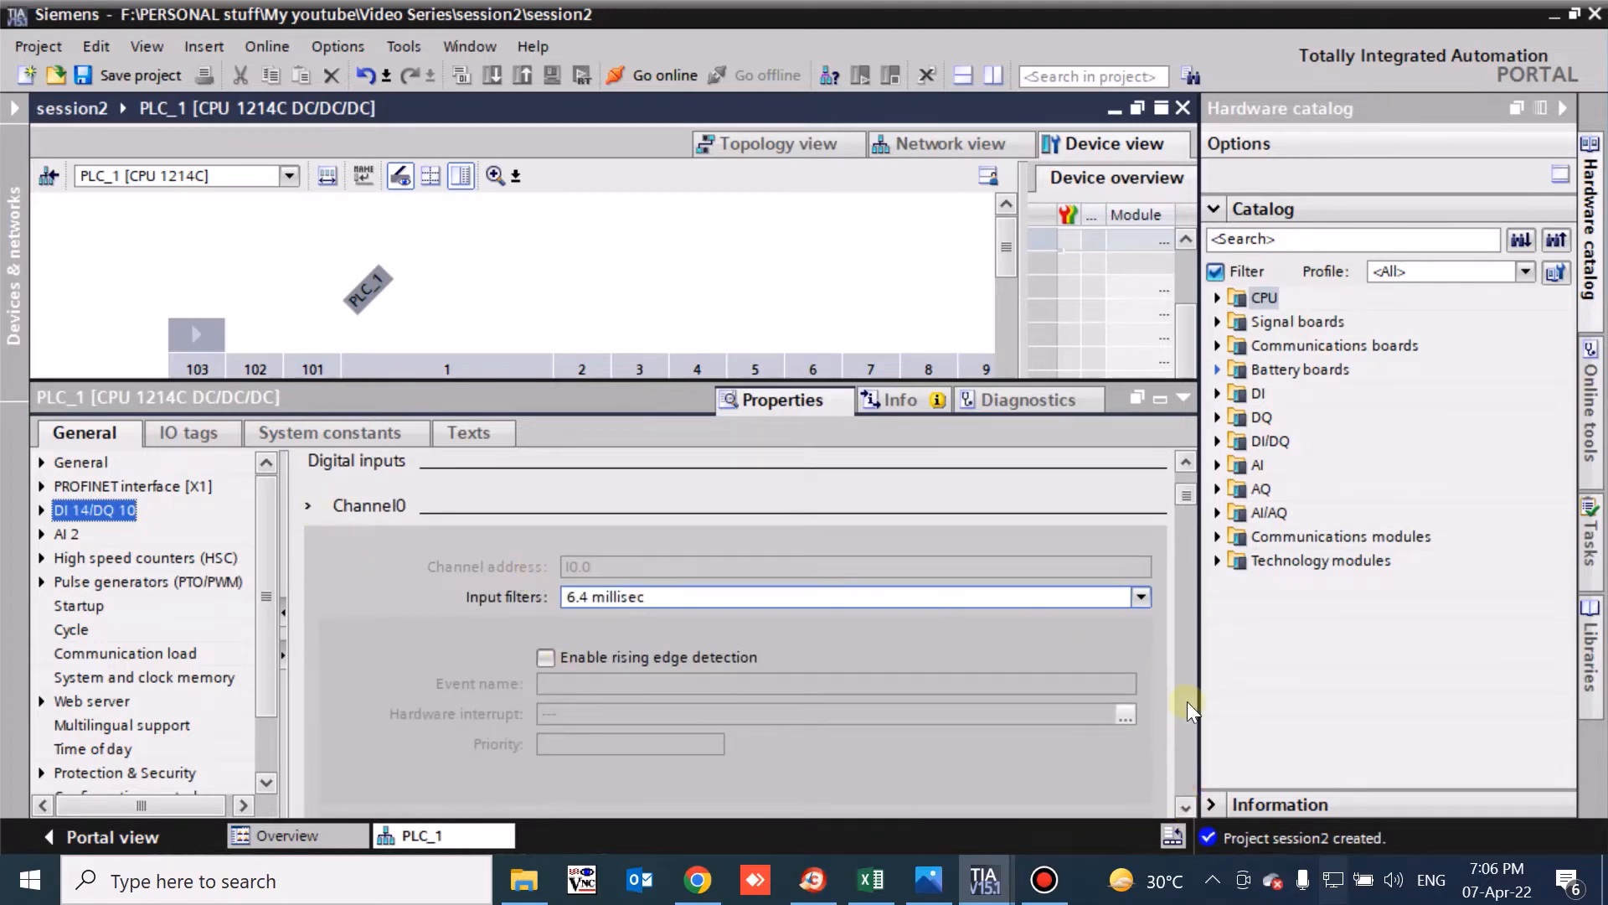
pyautogui.click(42, 510)
pyautogui.click(96, 537)
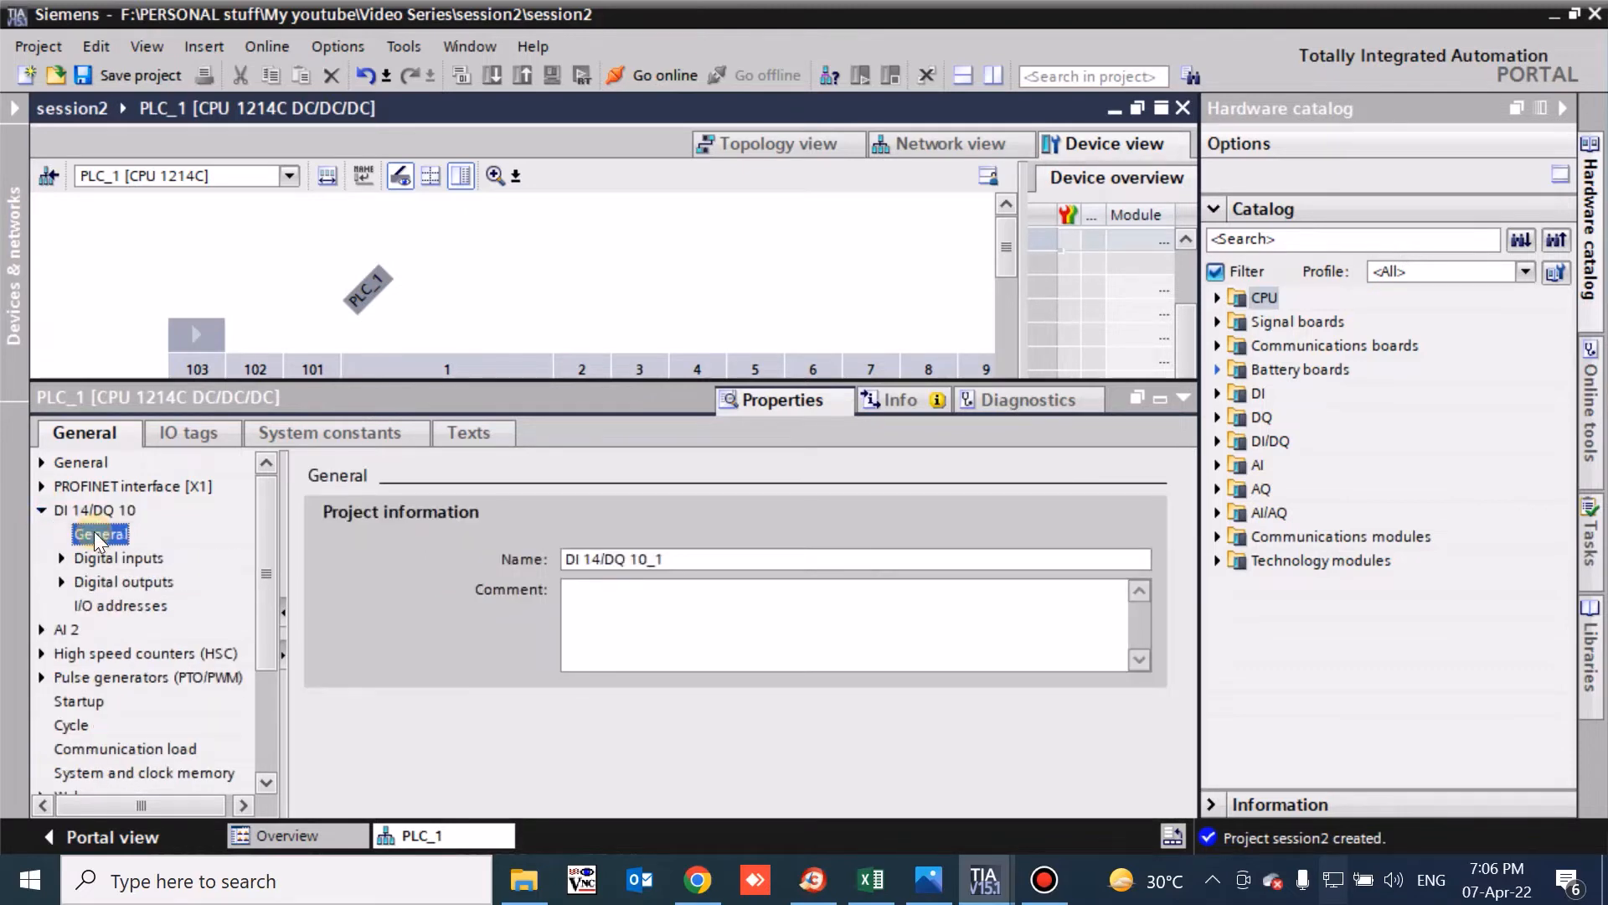
# Examine the channel settings of the onboard digital inputs and digital outputs, including the outputs' reaction to CPU STOP.
pyautogui.click(81, 557)
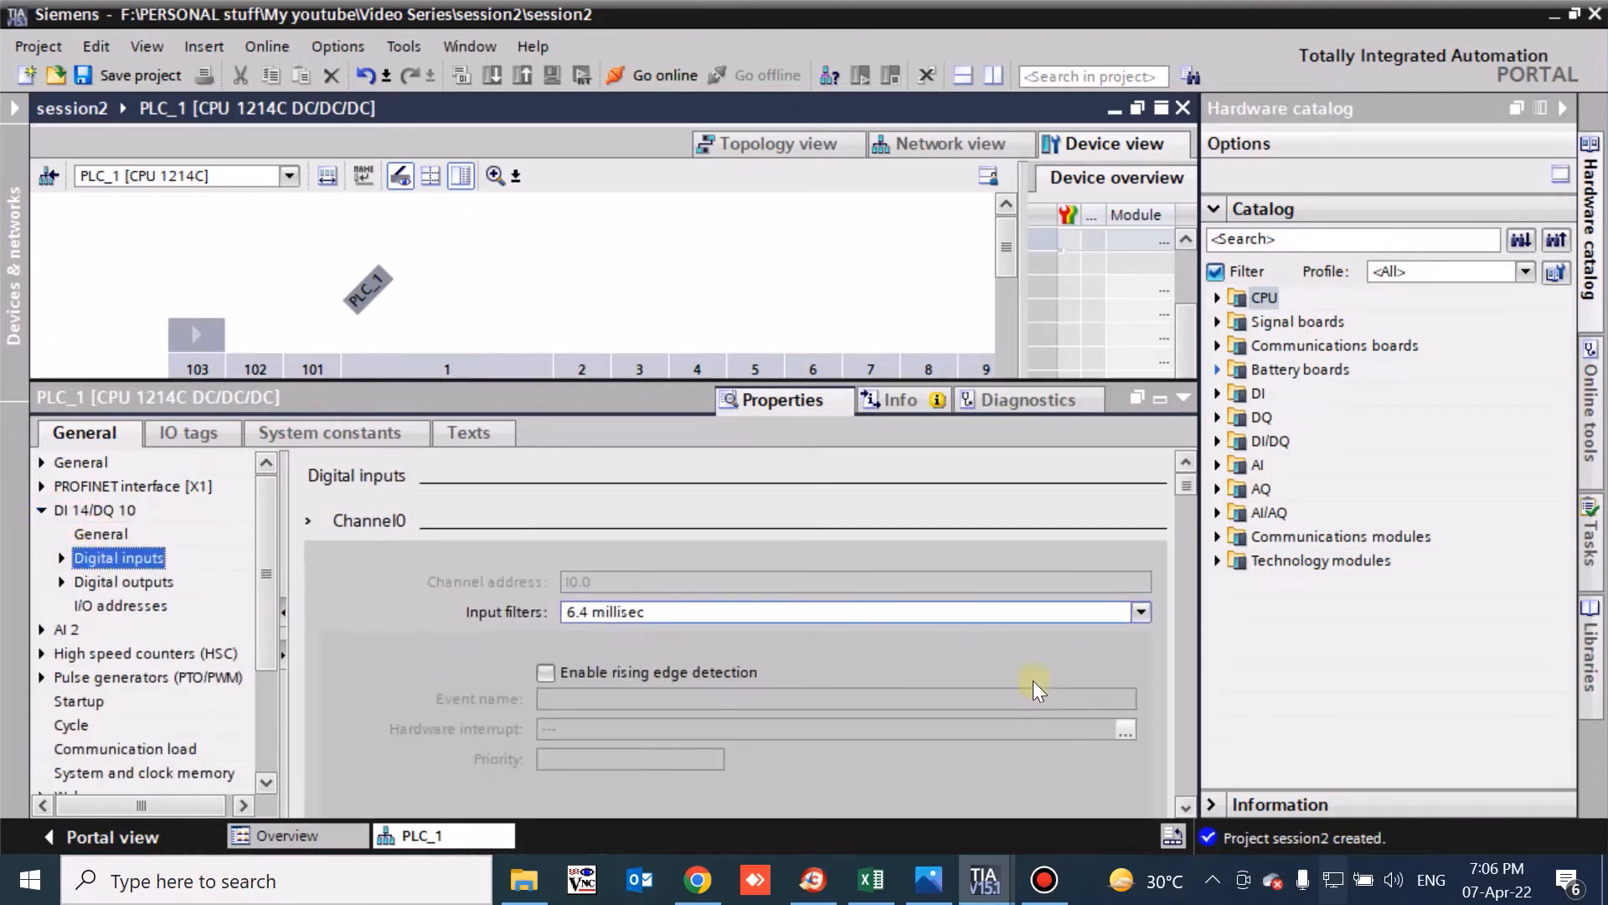
pyautogui.click(1185, 806)
pyautogui.click(1185, 806)
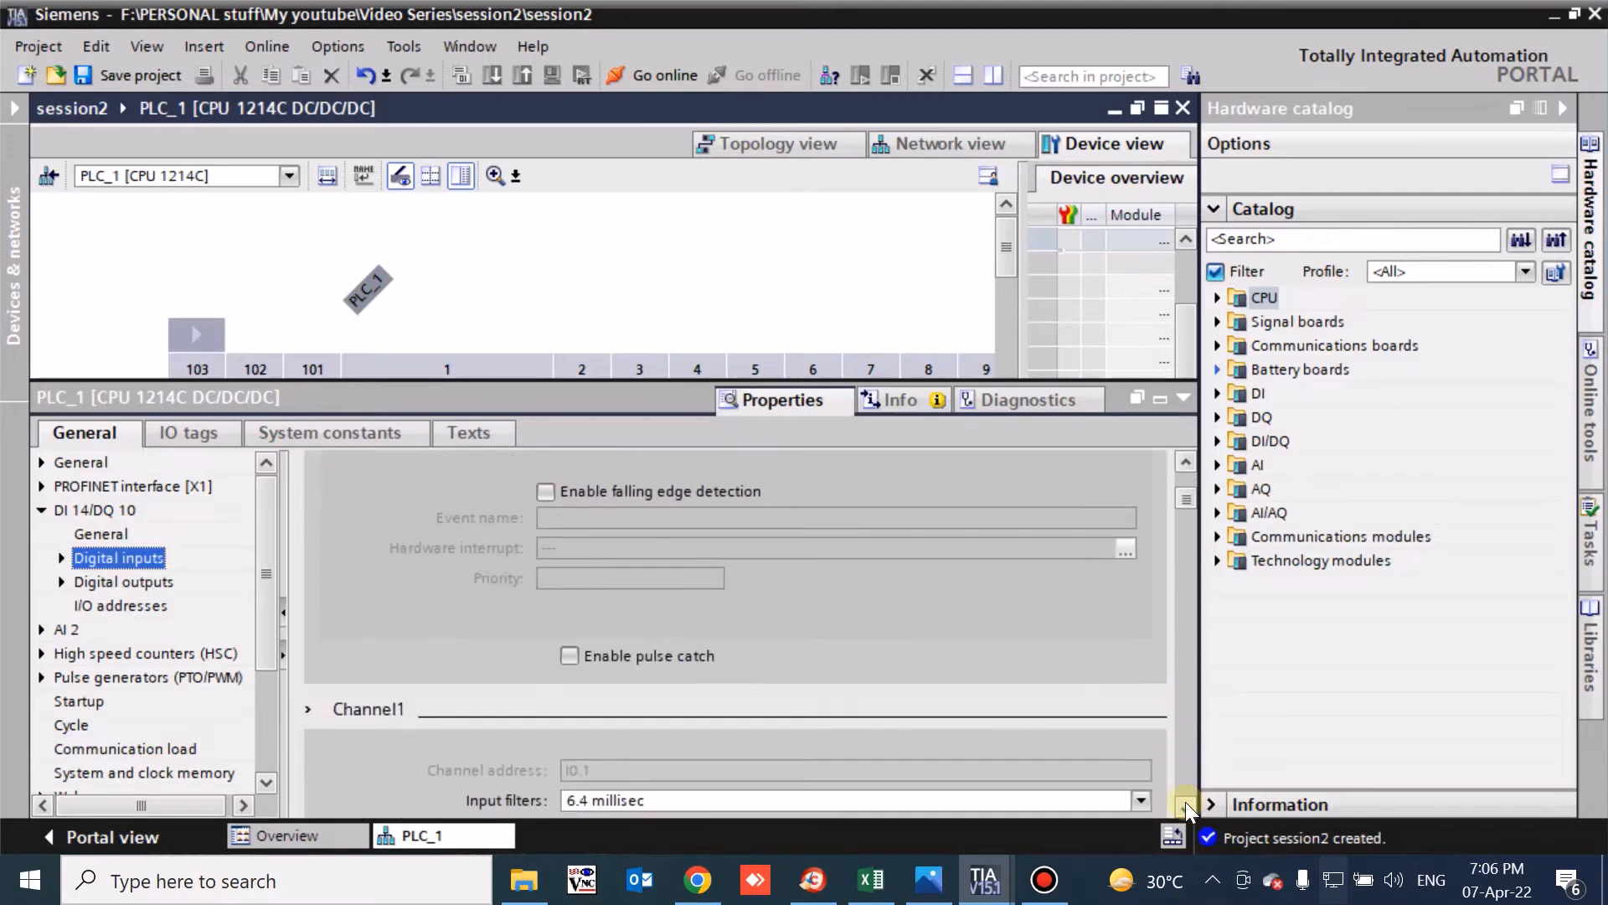
pyautogui.click(1185, 805)
pyautogui.click(1185, 805)
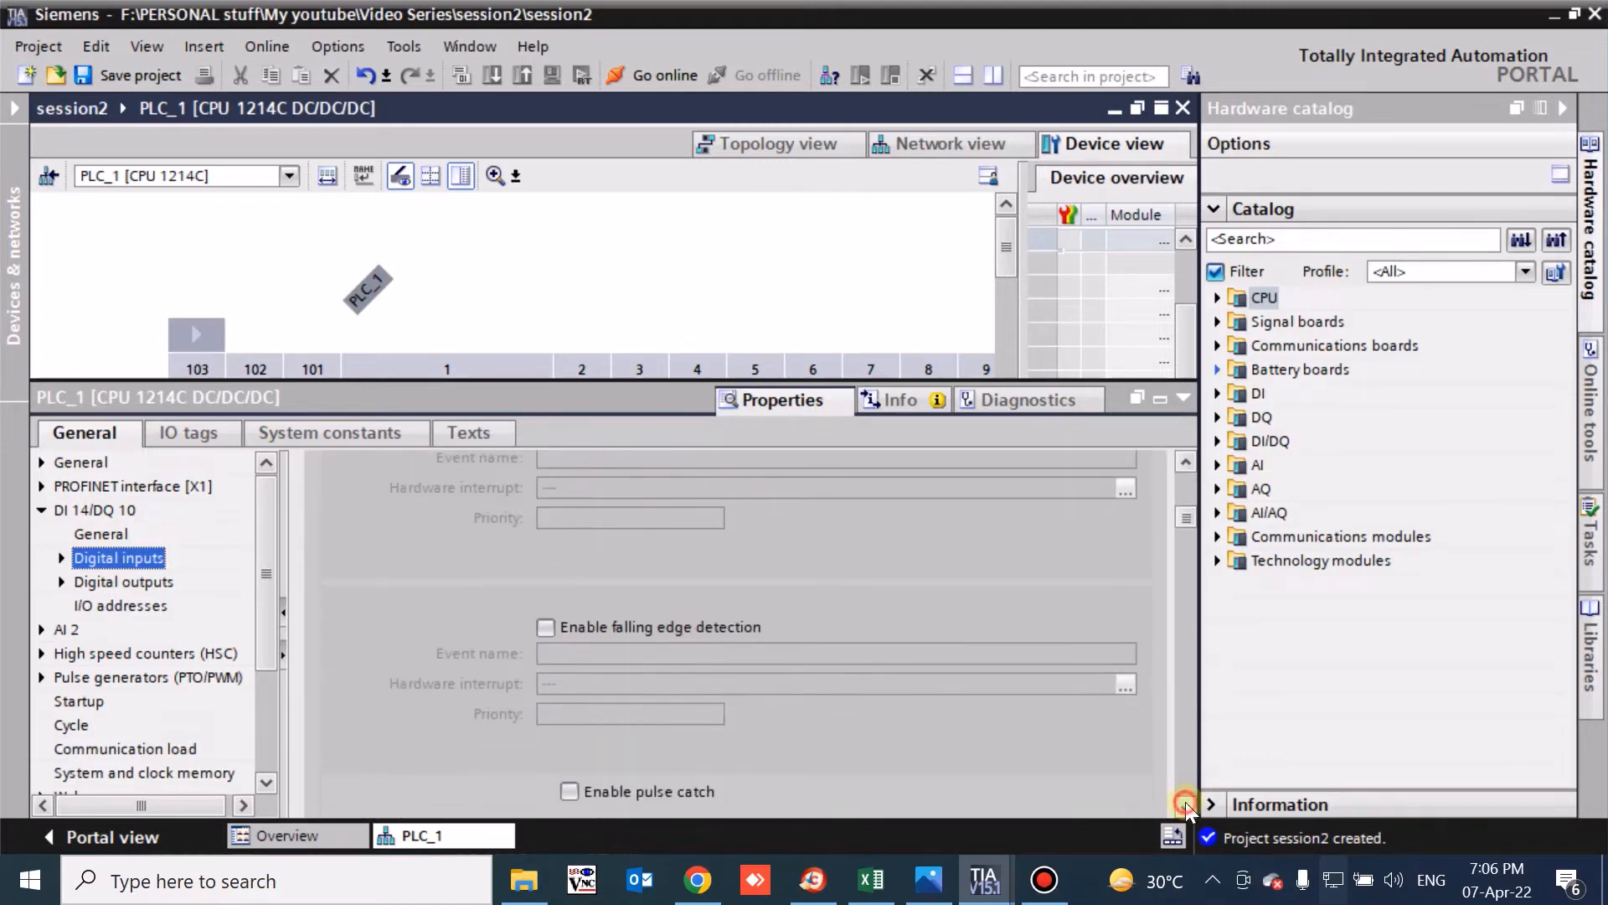
pyautogui.click(1186, 806)
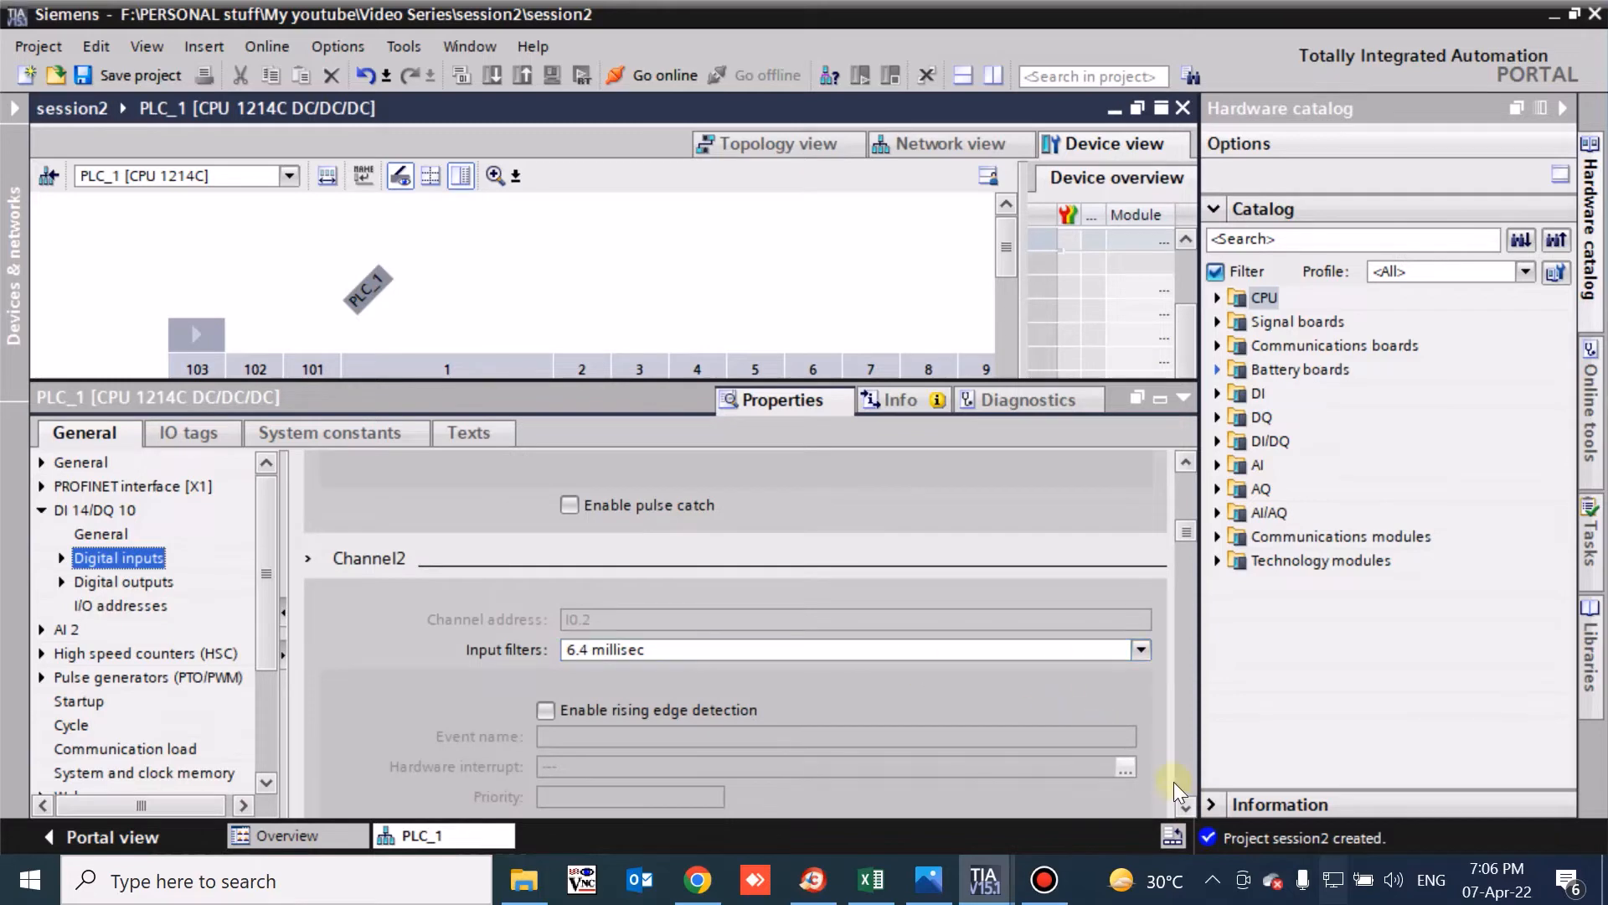
pyautogui.click(1183, 805)
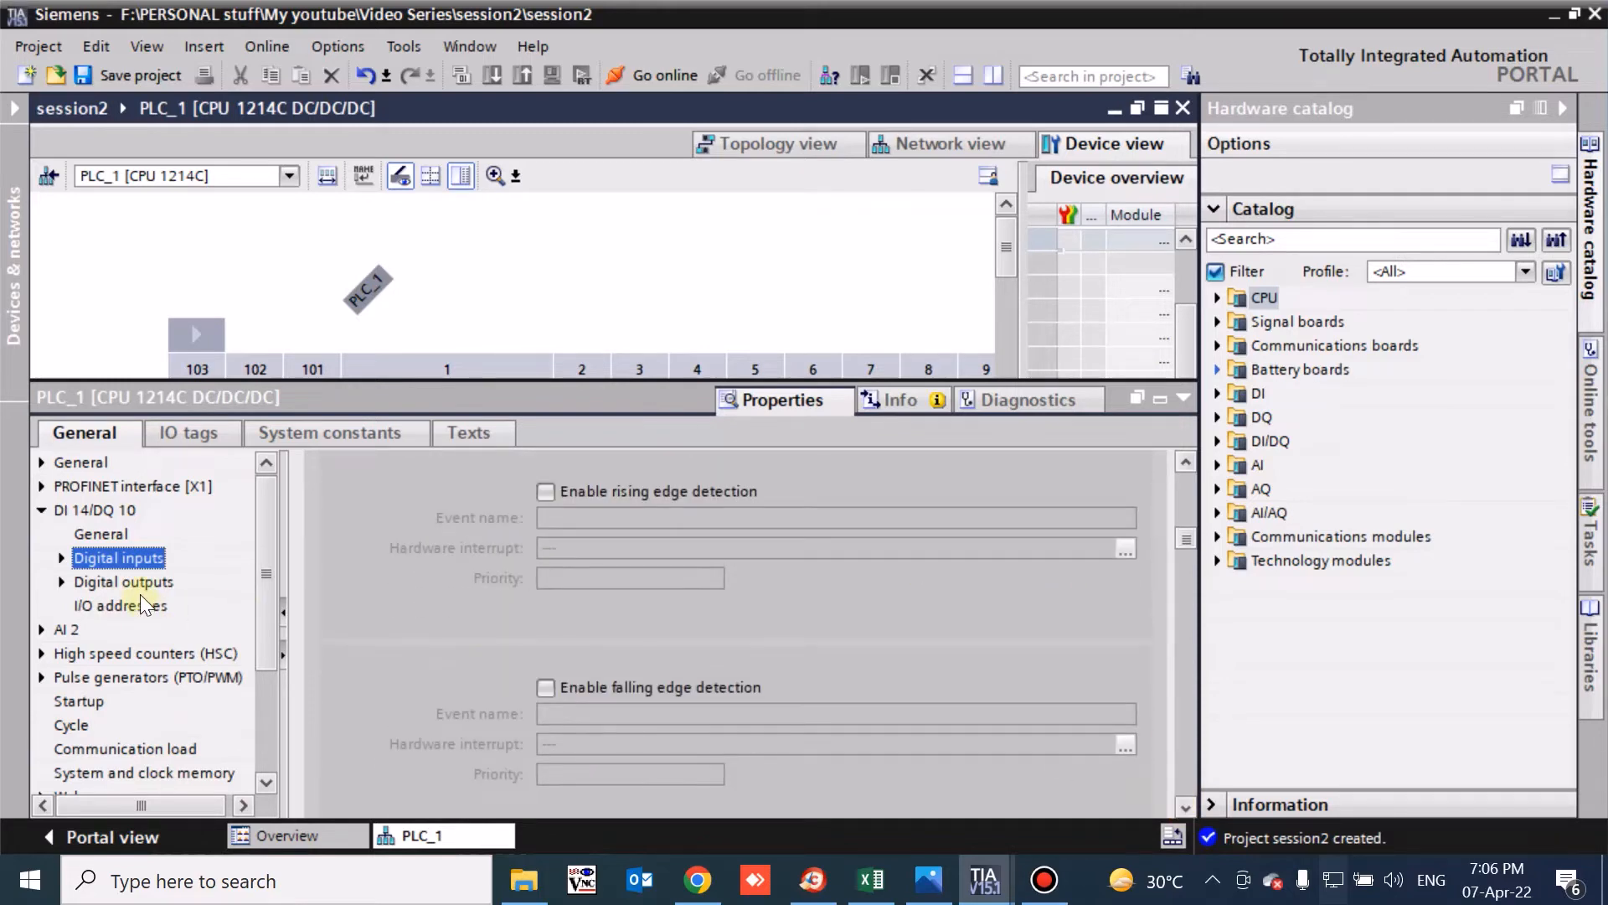
pyautogui.click(134, 584)
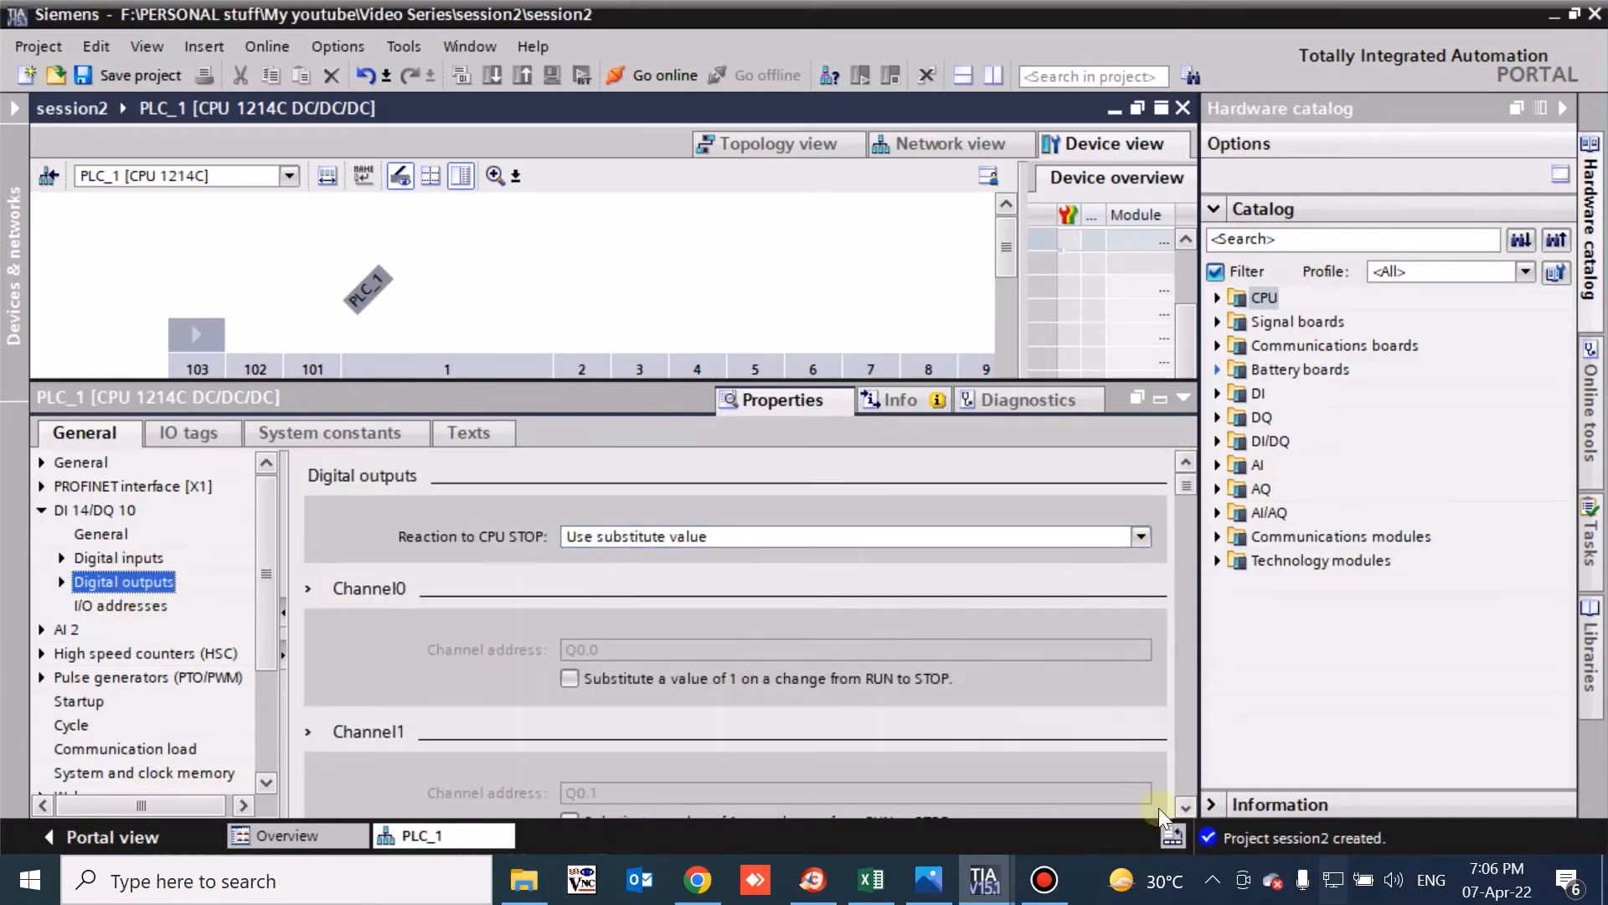
pyautogui.click(1186, 806)
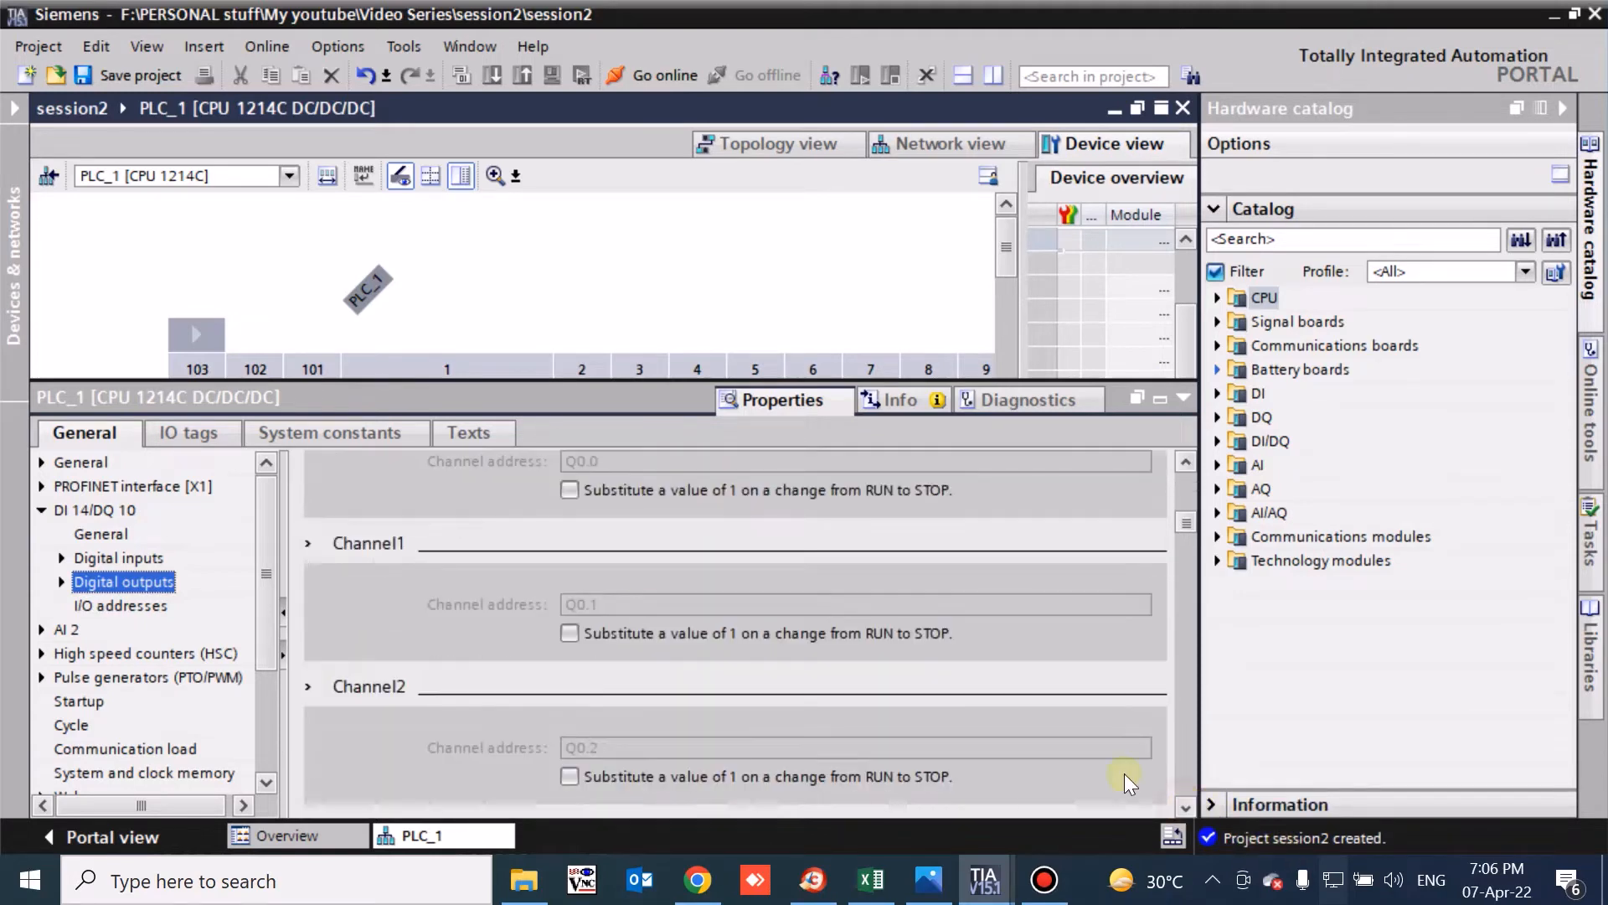
# View the DI 14/DQ 10 I/O addresses and check the allowed range of the input start address and the output addresses.
pyautogui.click(126, 606)
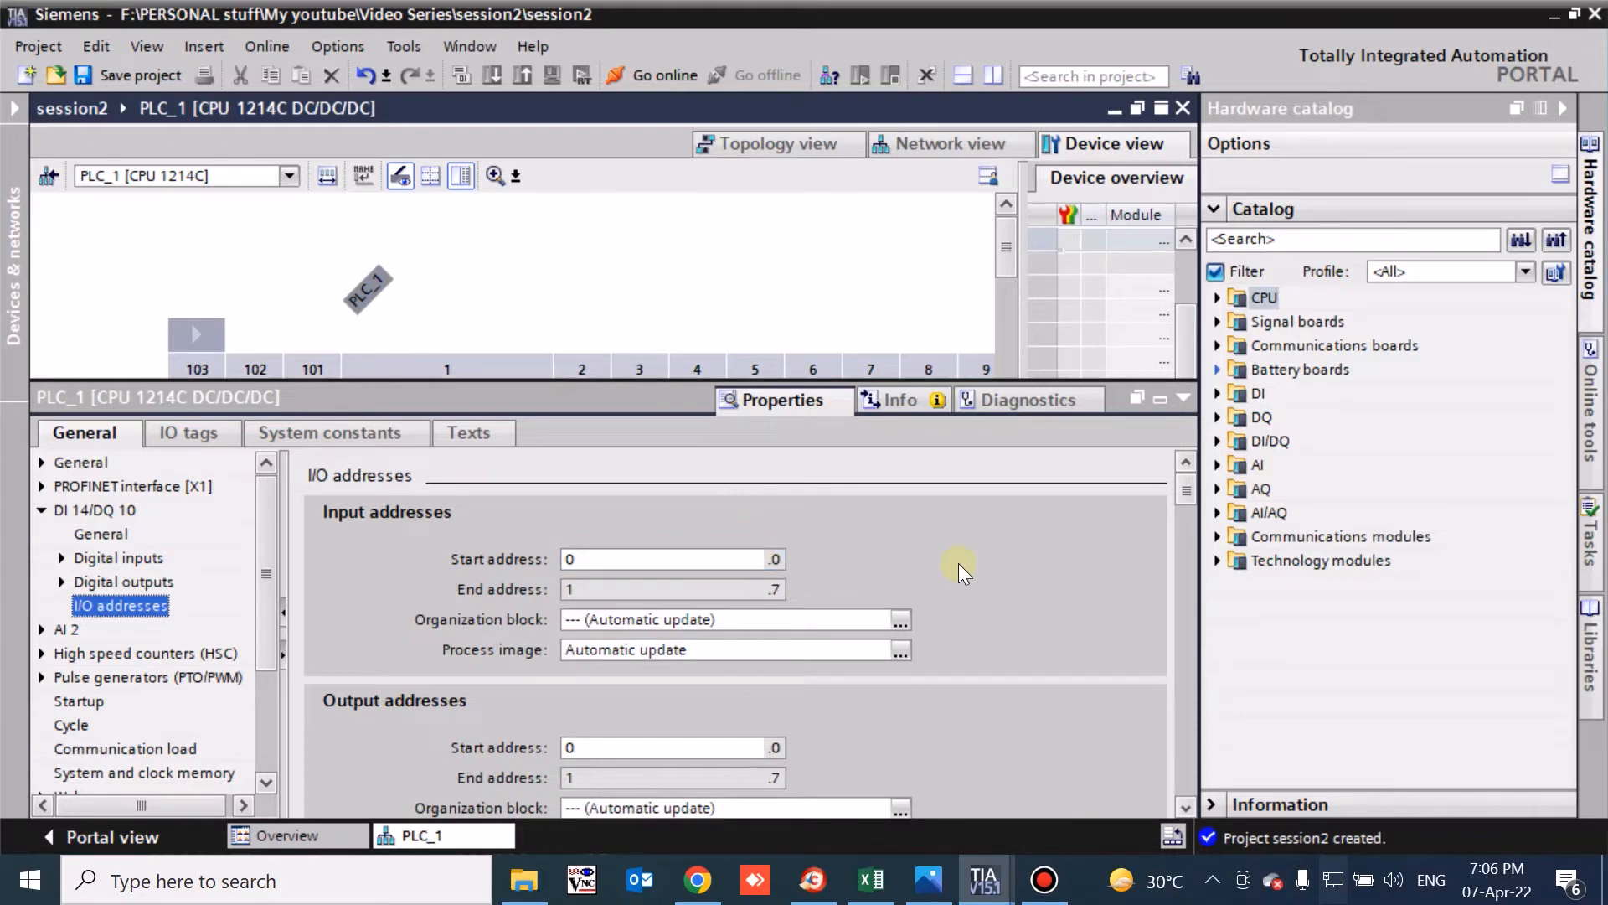
pyautogui.click(598, 564)
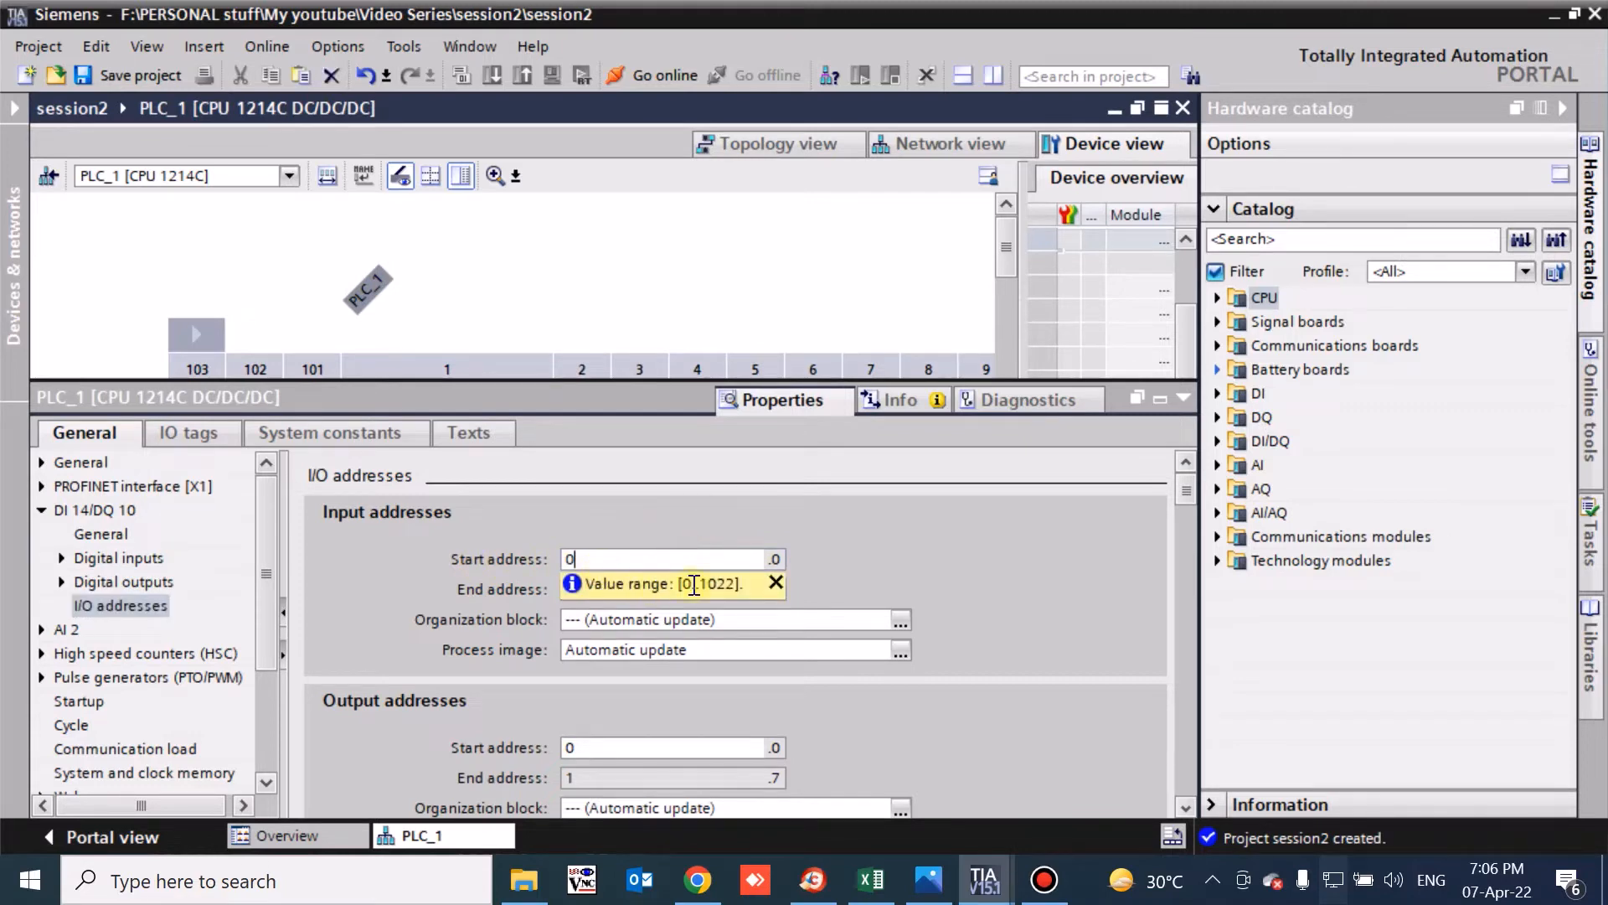
pyautogui.click(779, 582)
pyautogui.moveTo(603, 559); pyautogui.dragTo(896, 545)
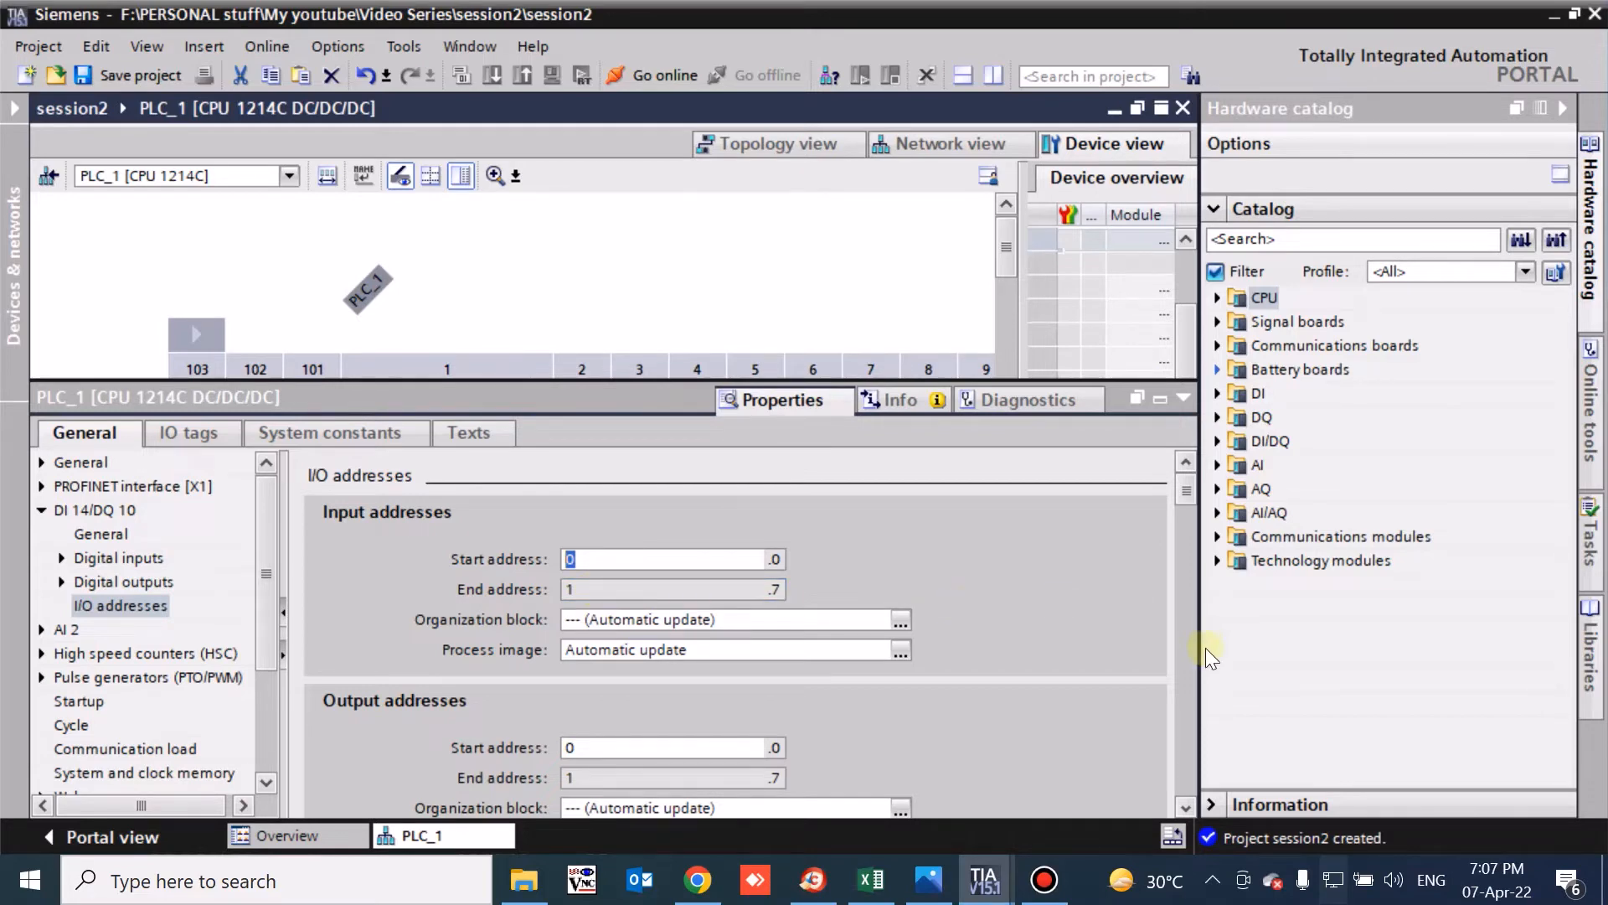
pyautogui.click(1186, 806)
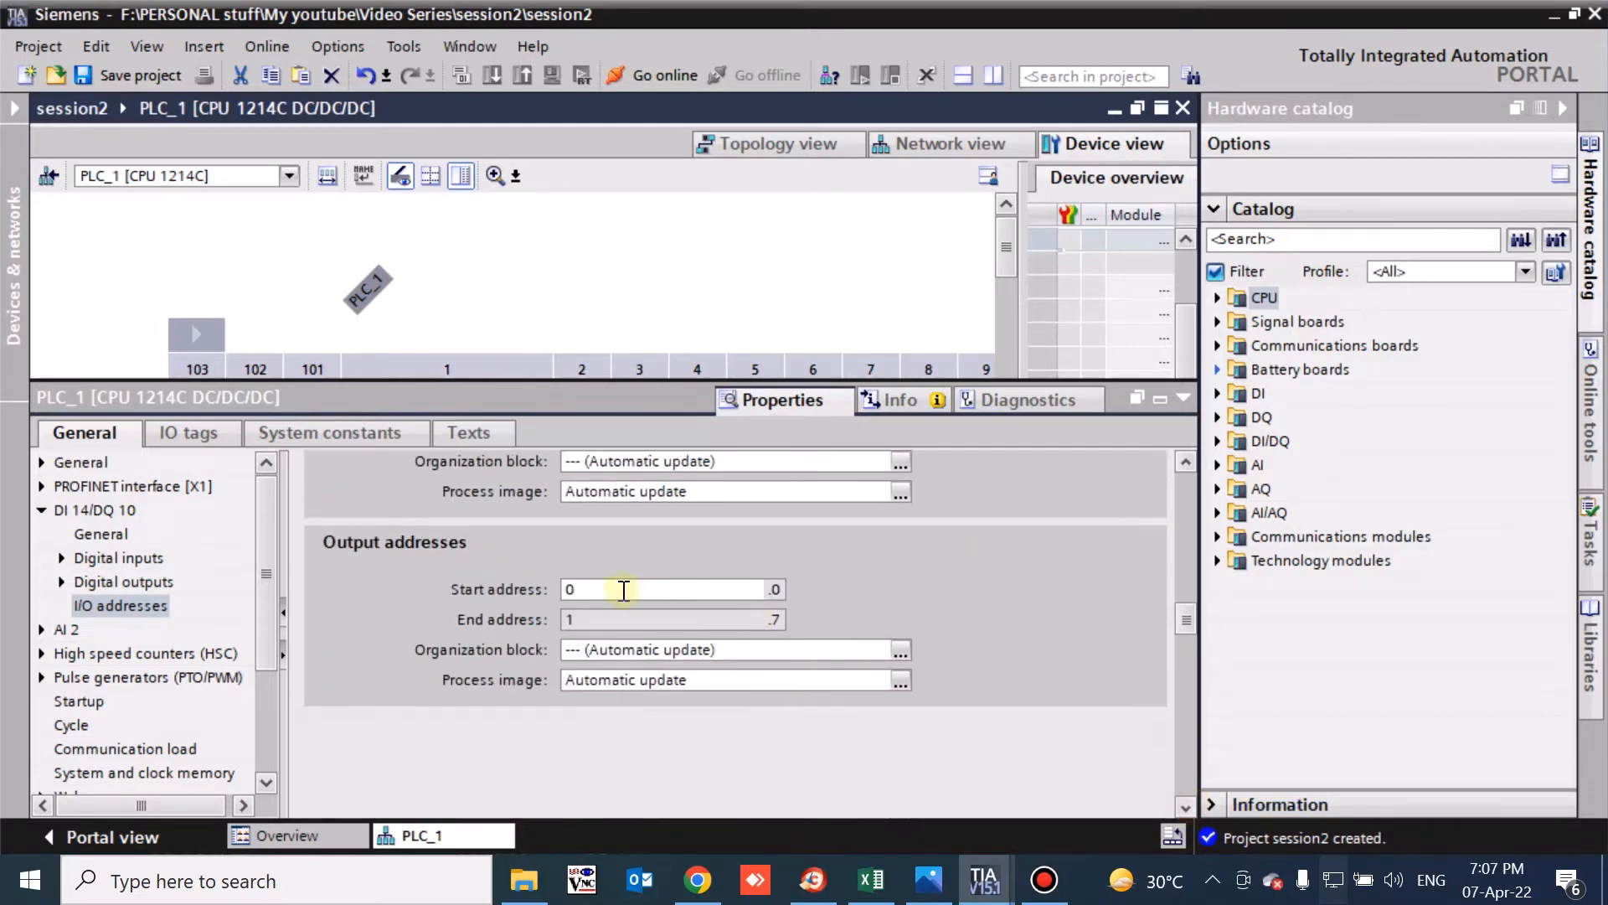
# Expand the AI 2 group and examine its noise reduction and analog input channel settings.
pyautogui.click(41, 630)
pyautogui.click(60, 629)
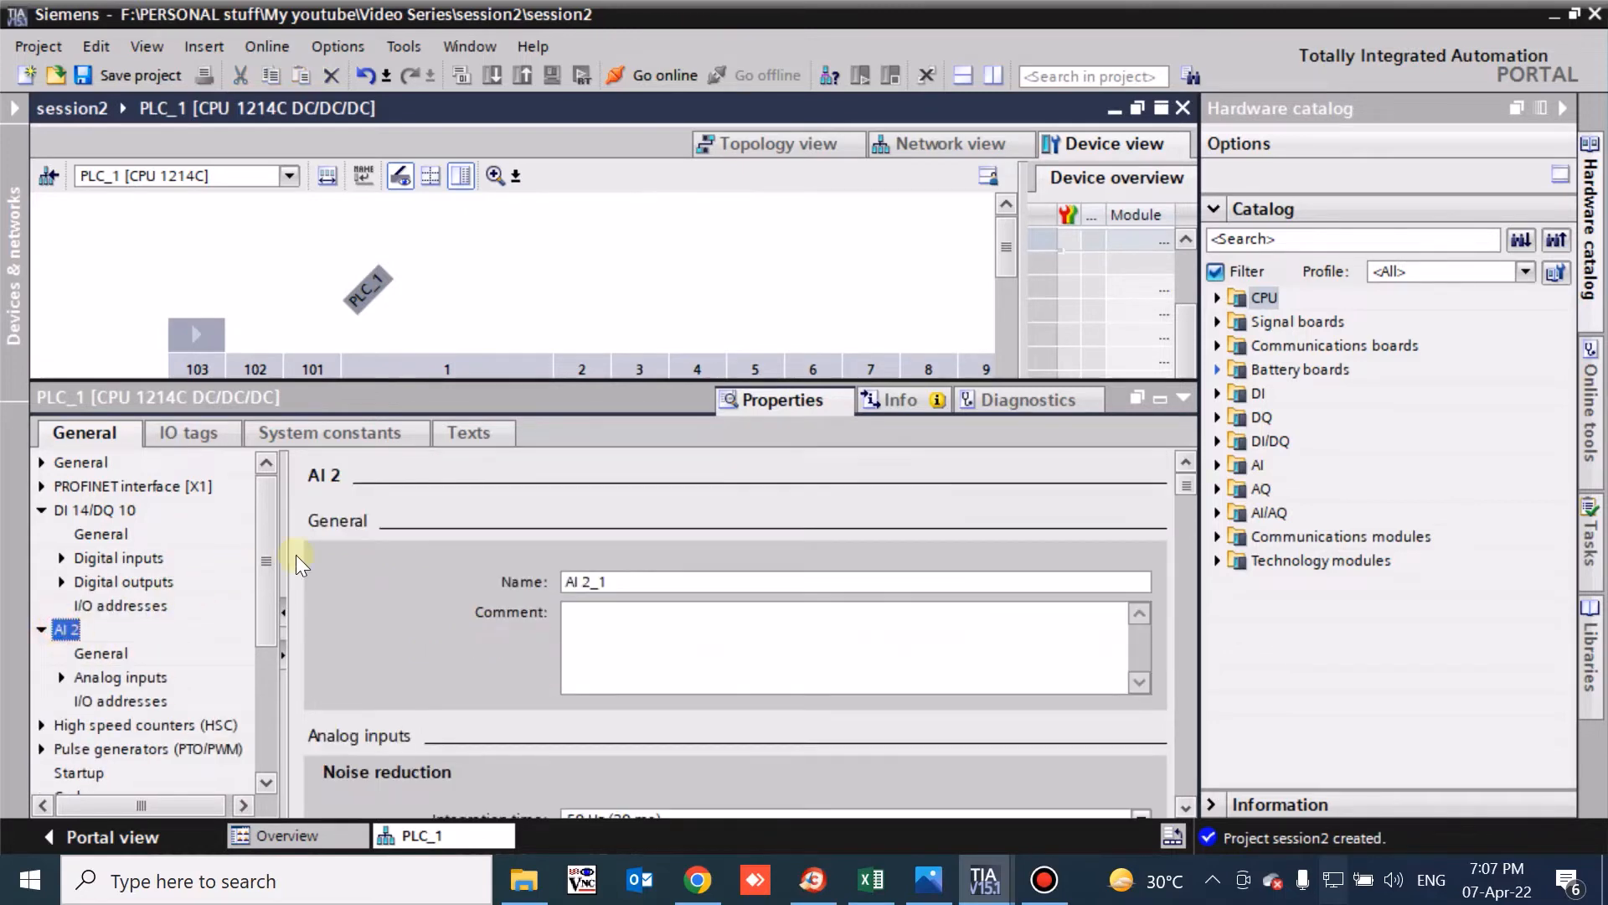
pyautogui.moveTo(1185, 478); pyautogui.dragTo(1179, 557)
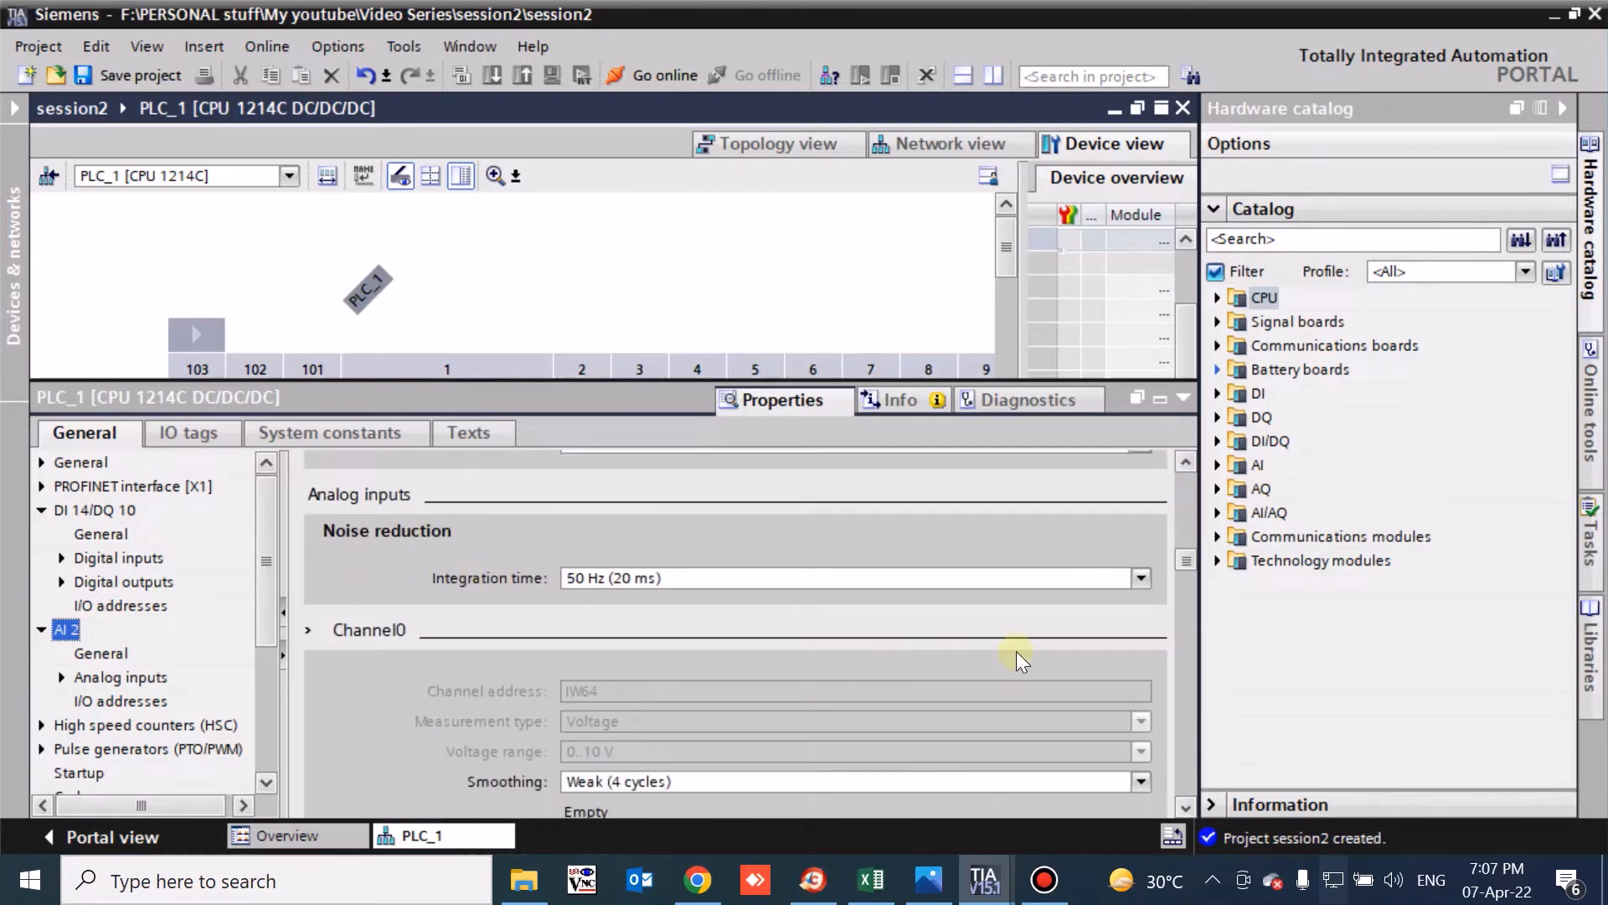
pyautogui.click(1186, 806)
pyautogui.click(1189, 802)
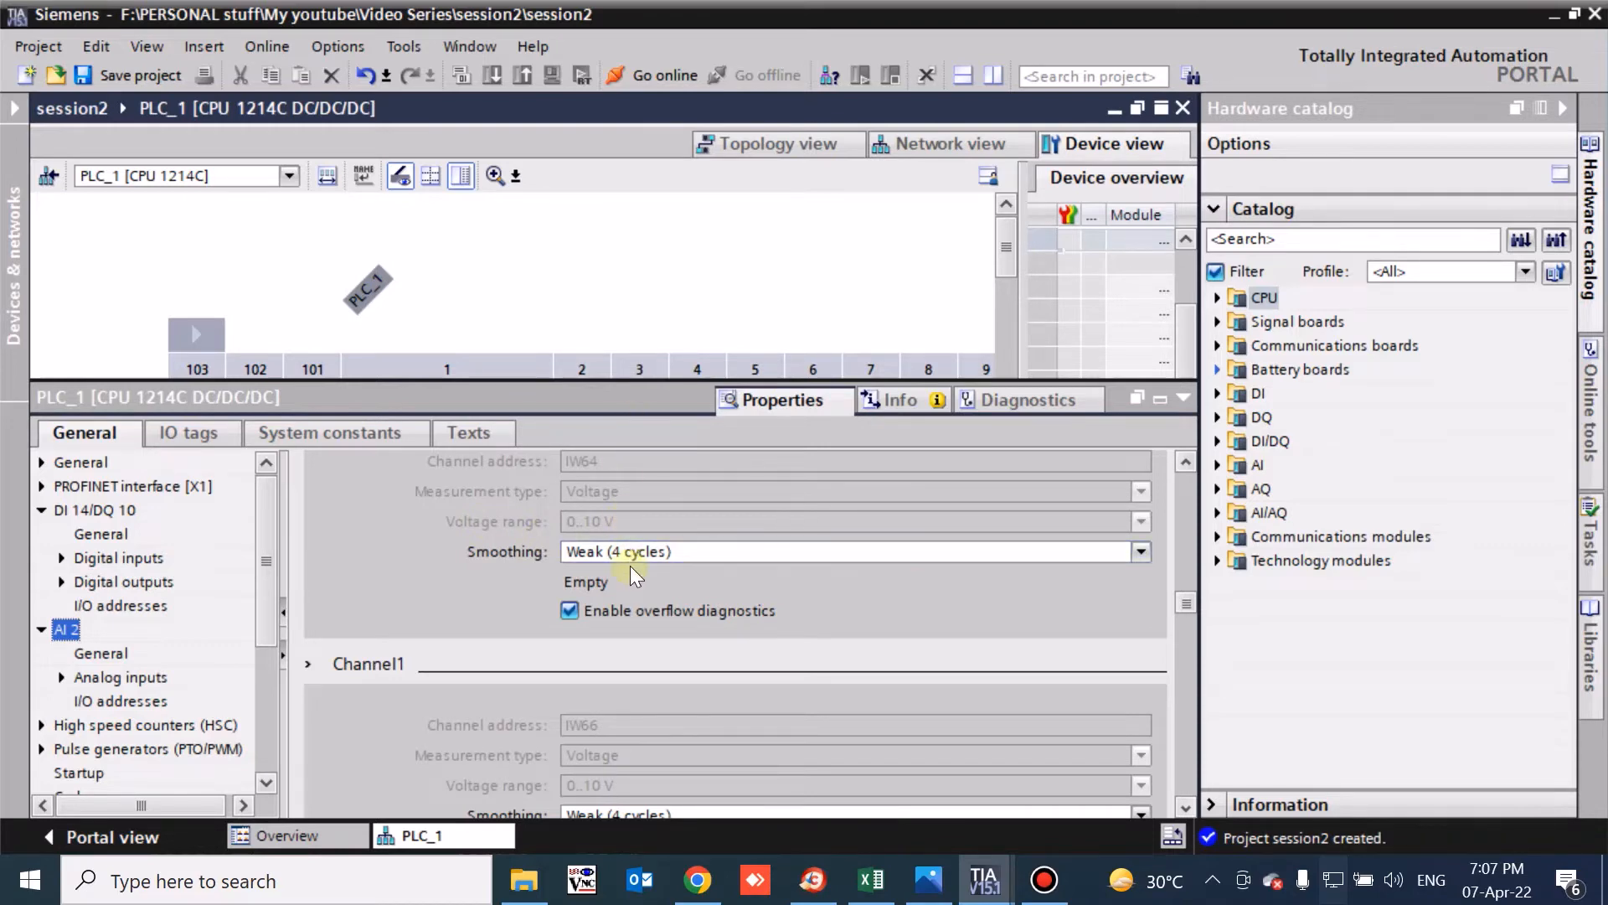
# Look through the remaining CPU property groups from high speed counters to overview of addresses, then collapse the properties and select the CPU.
pyautogui.click(828, 530)
pyautogui.moveTo(269, 539); pyautogui.dragTo(269, 551)
pyautogui.moveTo(584, 379); pyautogui.dragTo(585, 388)
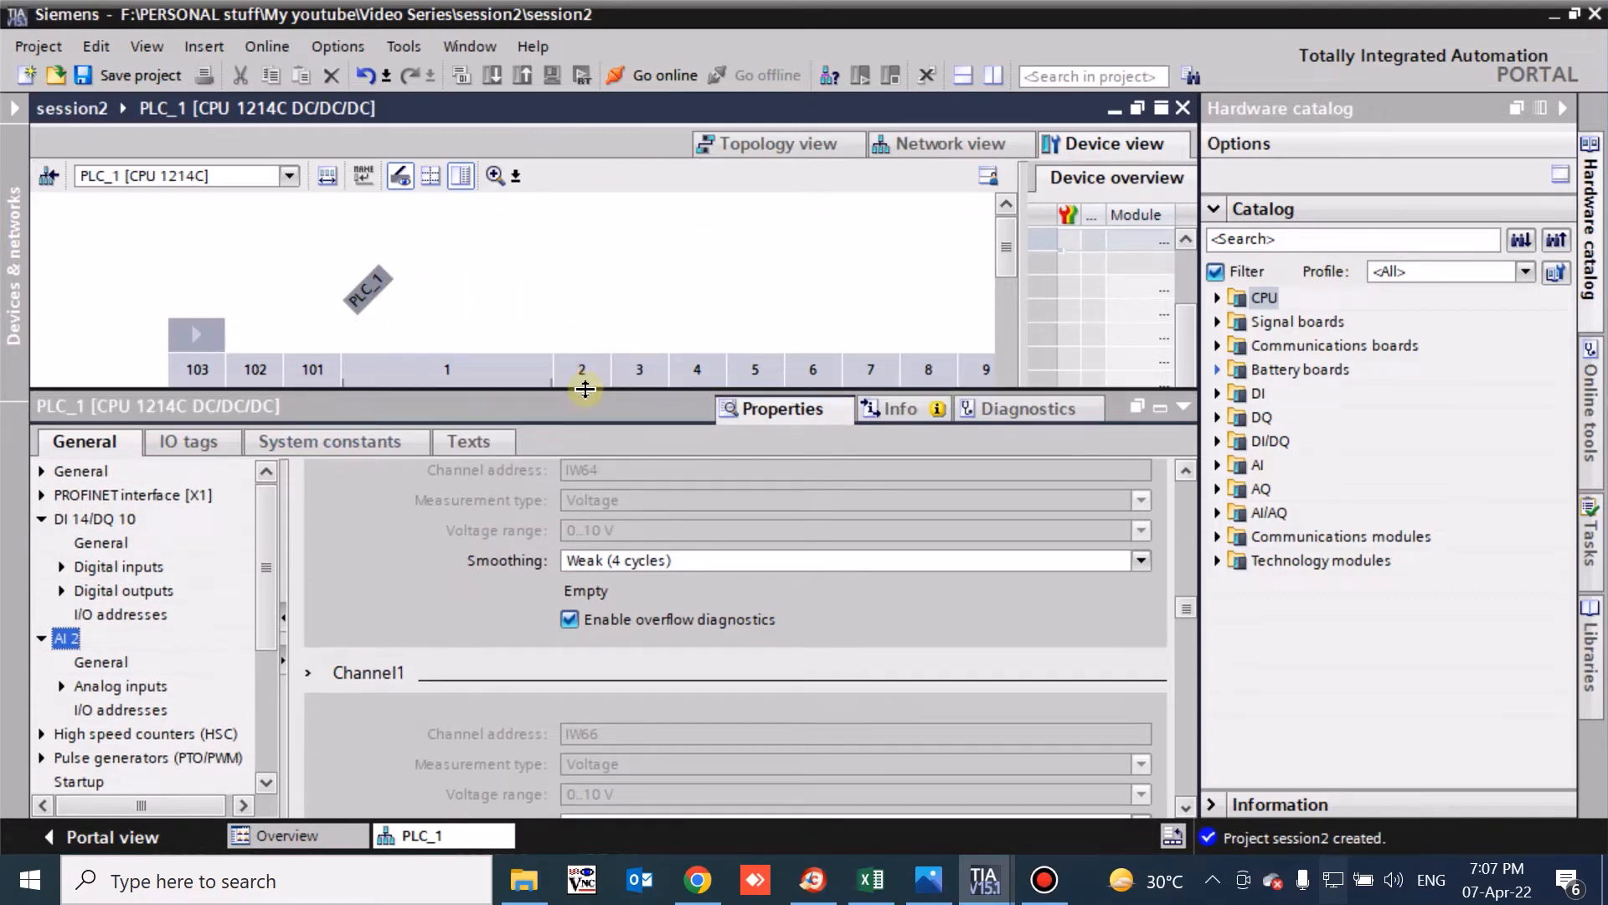
pyautogui.moveTo(263, 556); pyautogui.dragTo(263, 574)
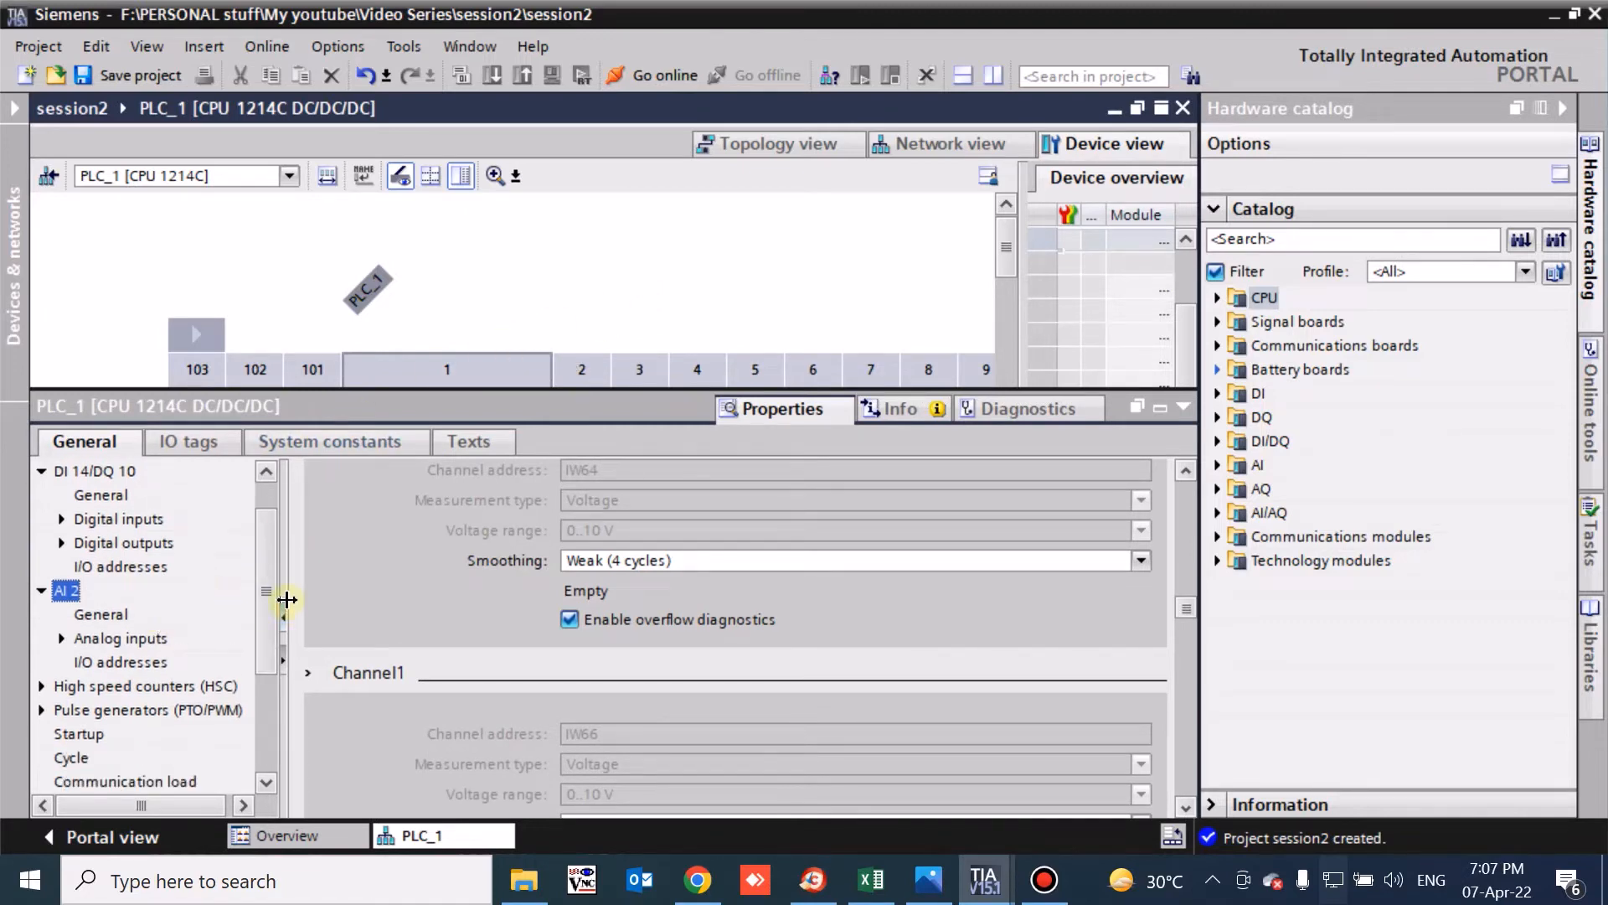
pyautogui.moveTo(273, 605); pyautogui.dragTo(270, 650)
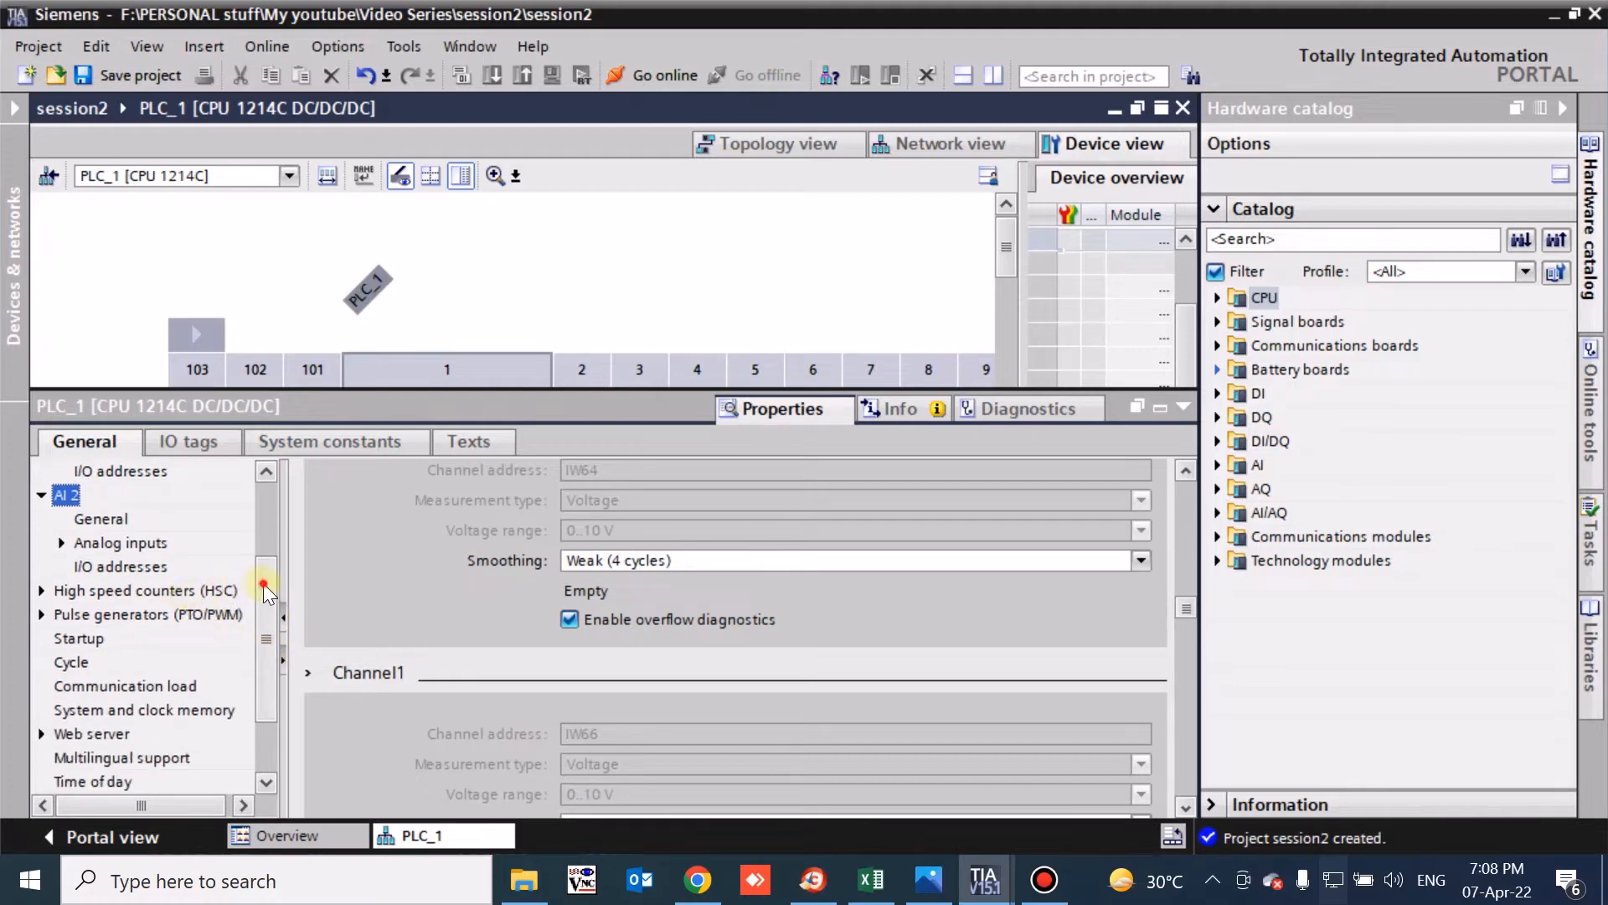
pyautogui.moveTo(268, 592); pyautogui.dragTo(268, 499)
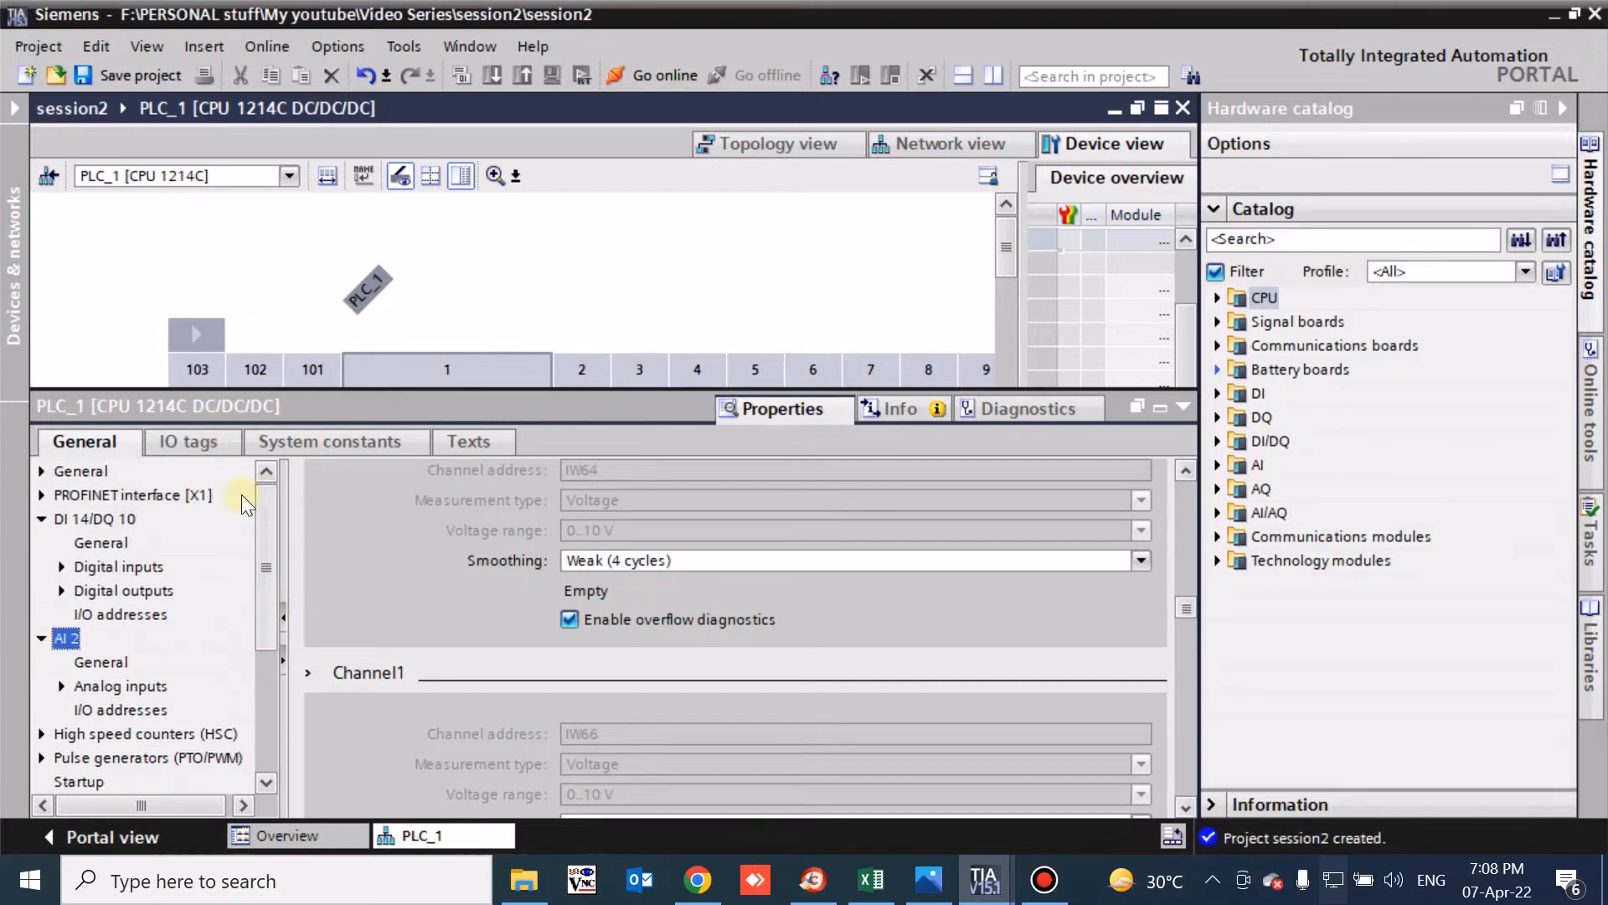
pyautogui.click(37, 515)
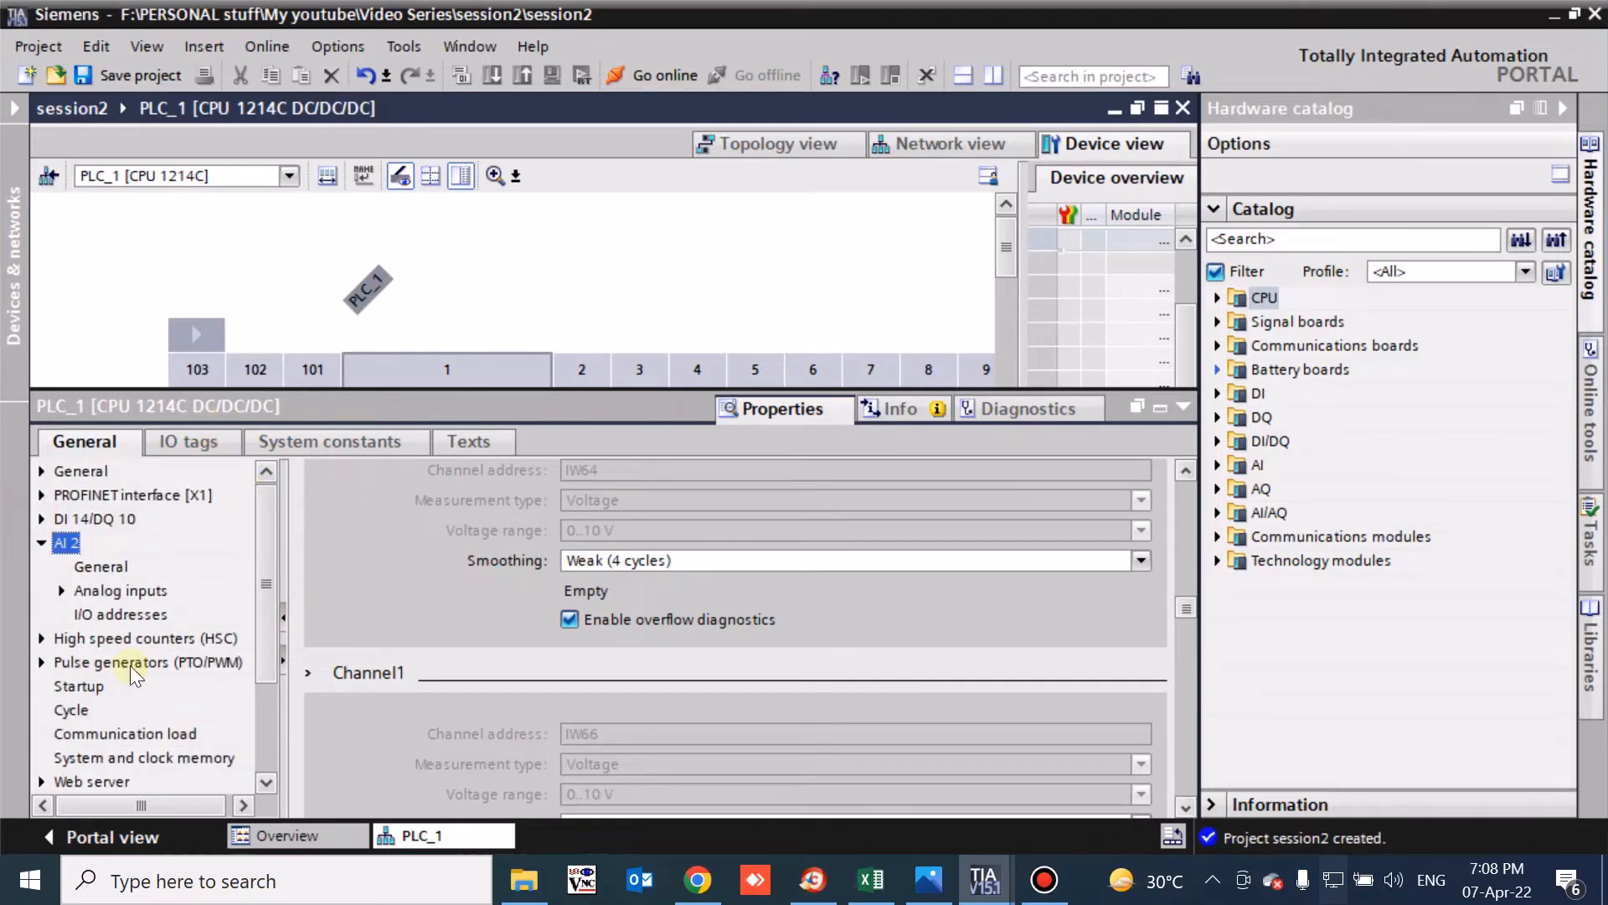
pyautogui.moveTo(268, 541); pyautogui.dragTo(268, 626)
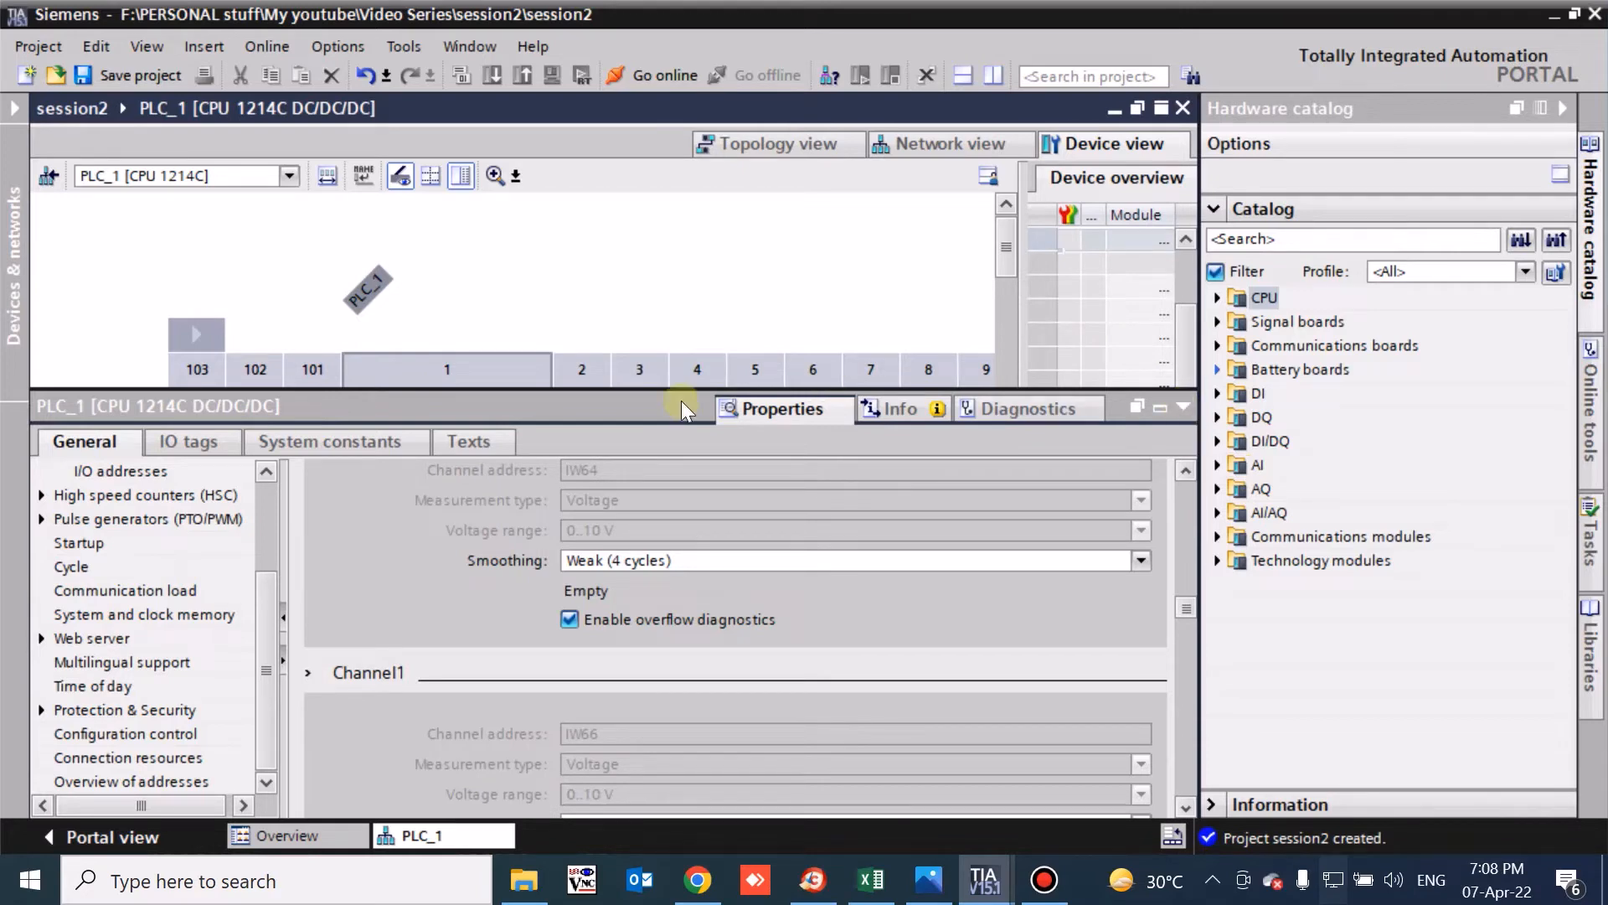
pyautogui.click(1183, 410)
pyautogui.click(516, 435)
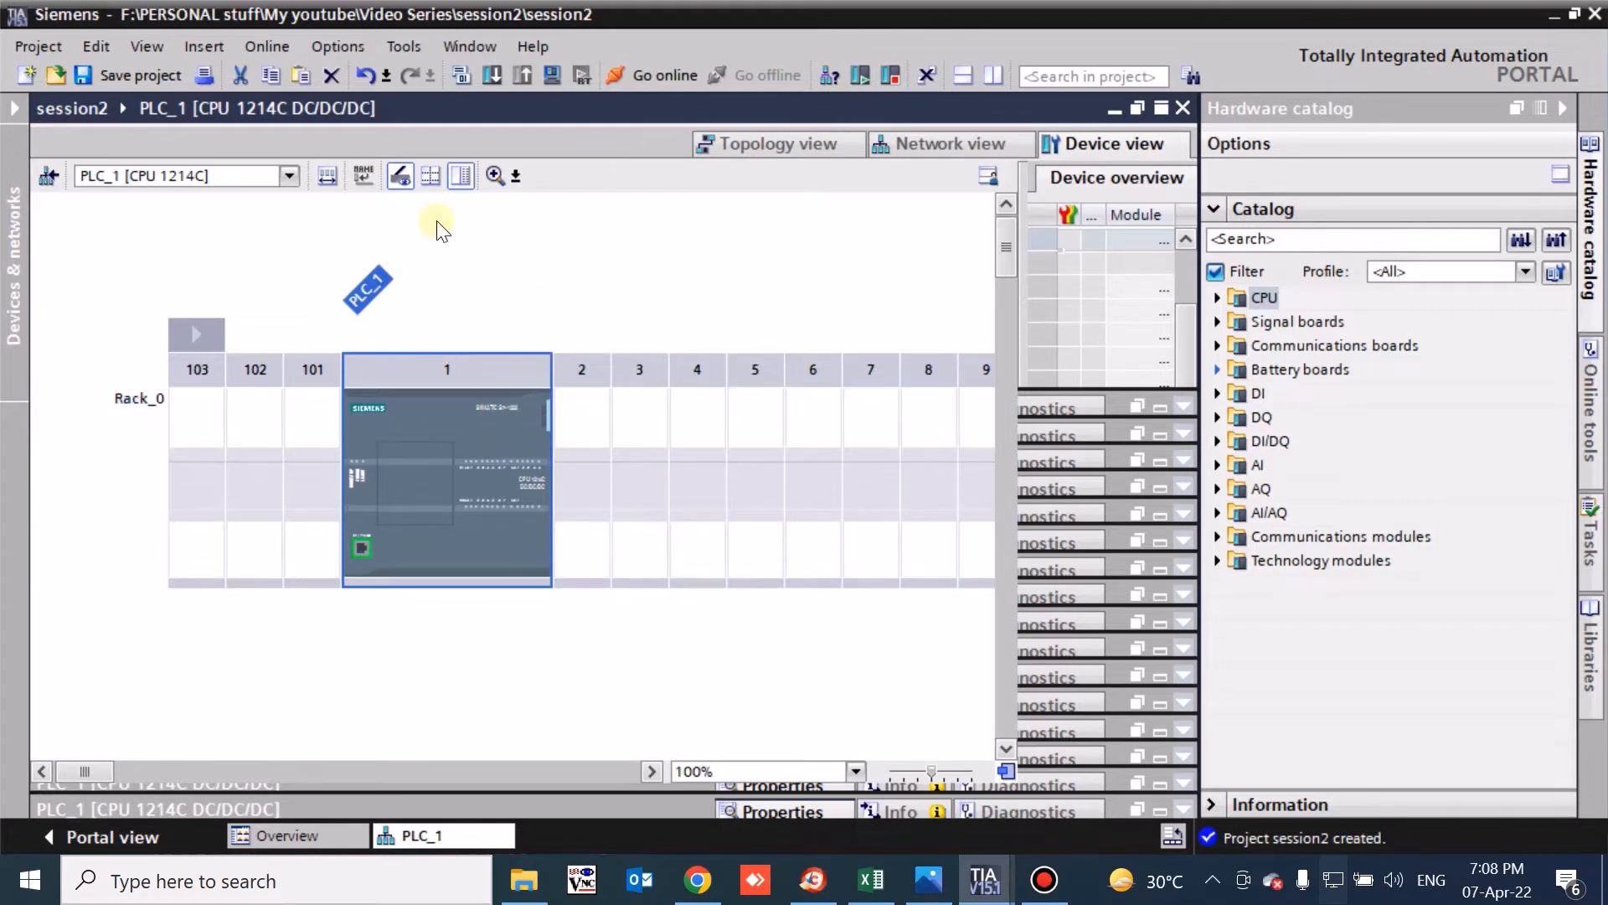
# Review the interface choices for finding accessible devices, choose PN/IE and Killer E2200 Gigabit Ethernet Controller, and leave without searching.
pyautogui.click(838, 84)
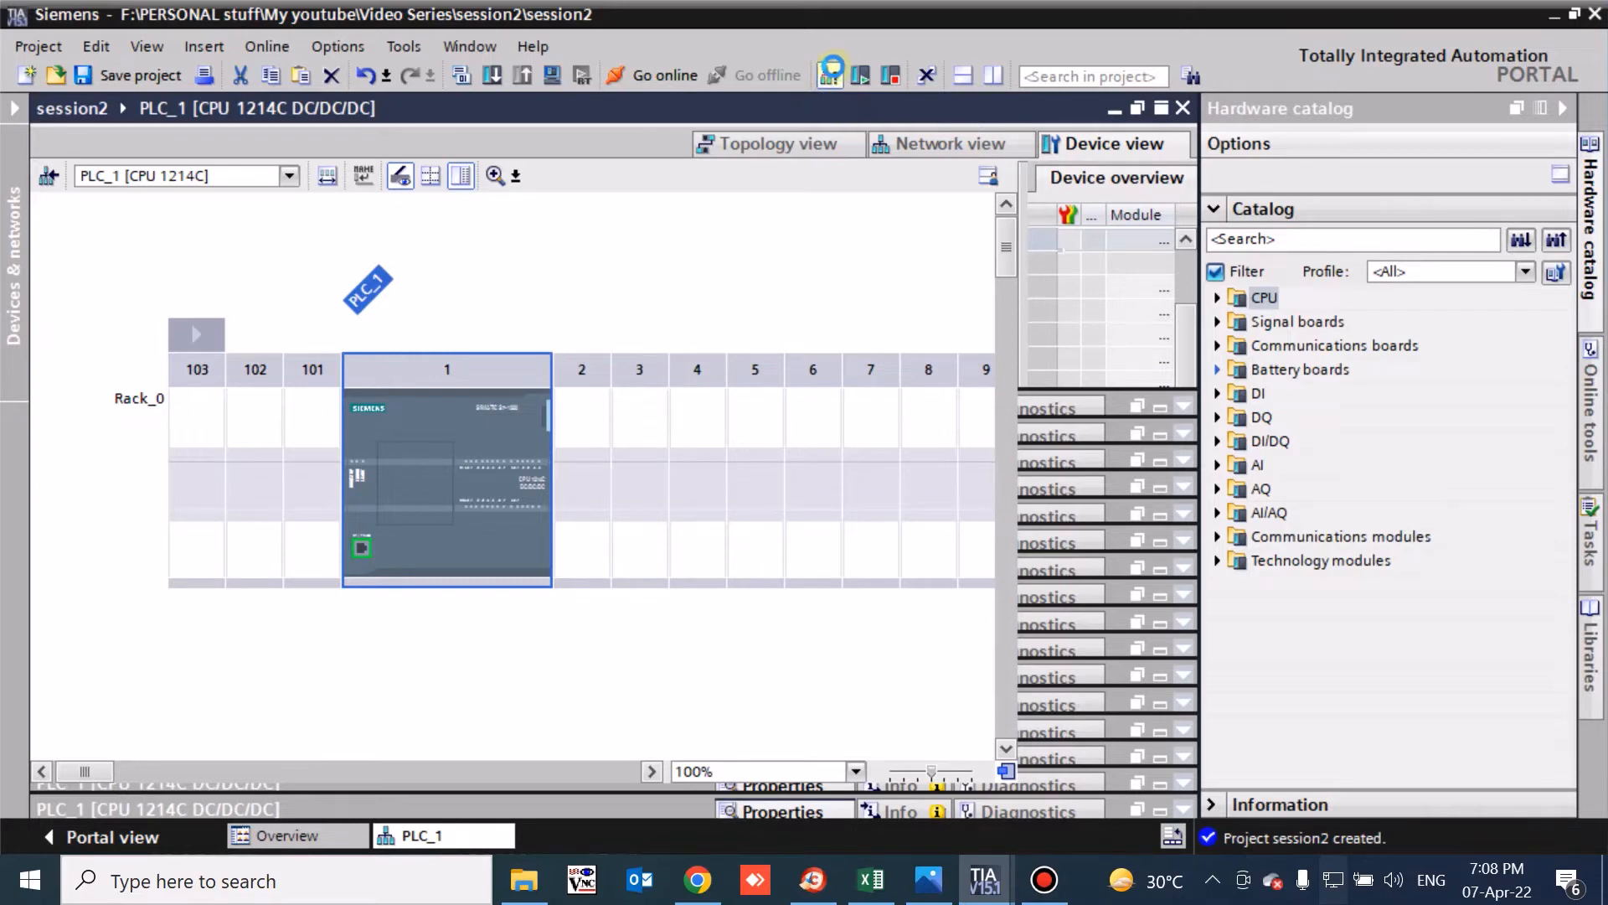
pyautogui.click(827, 78)
pyautogui.click(827, 78)
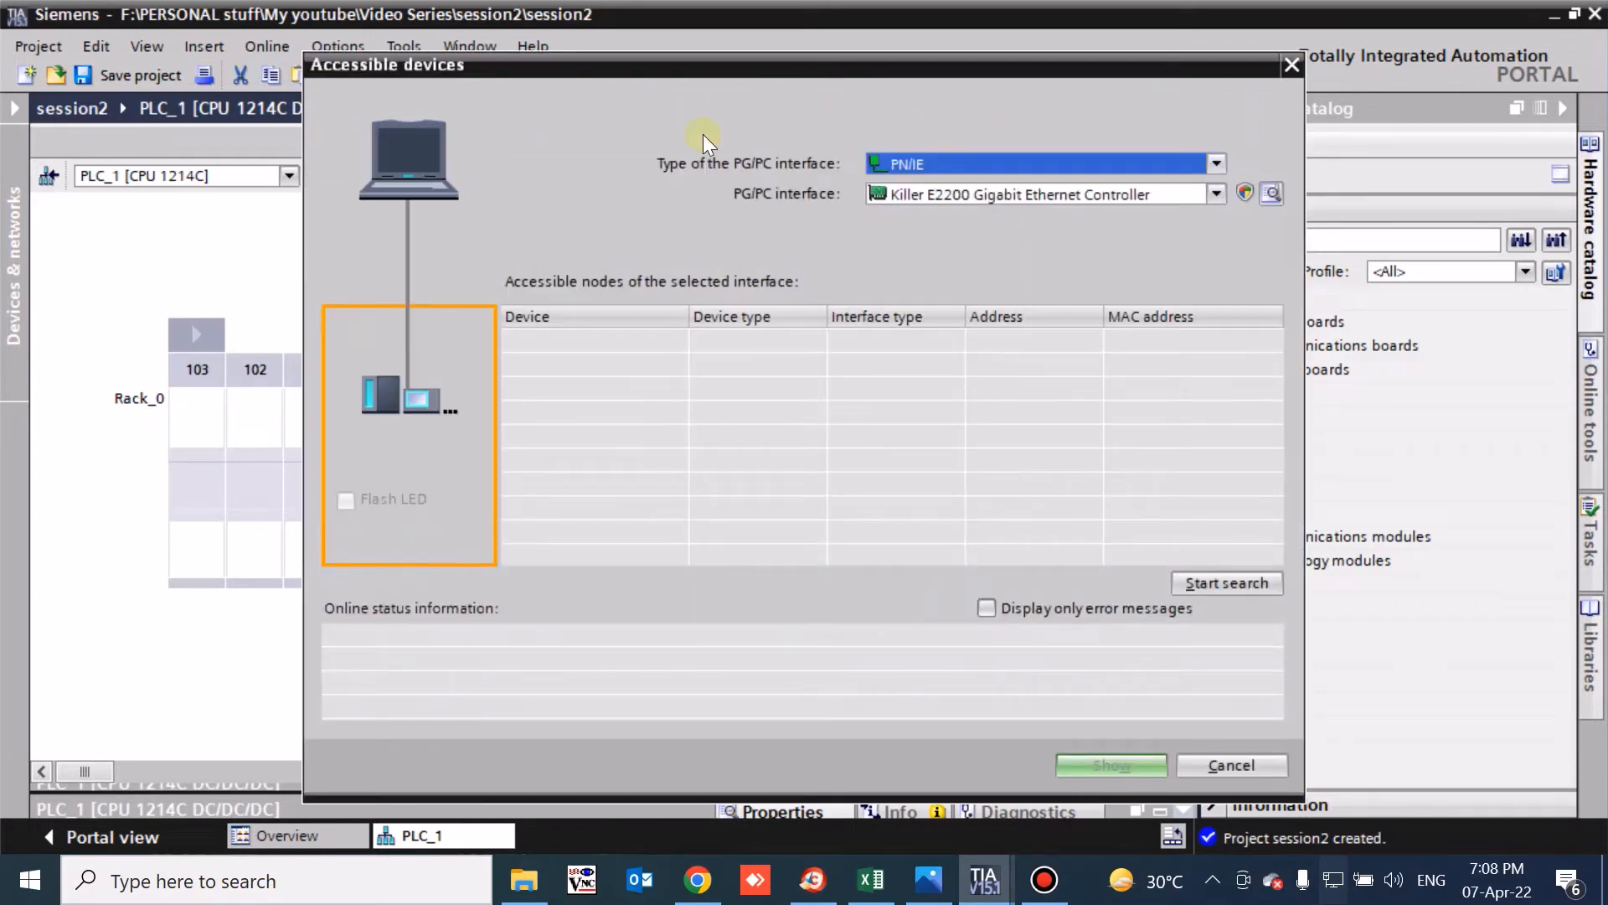
pyautogui.click(974, 179)
pyautogui.click(975, 167)
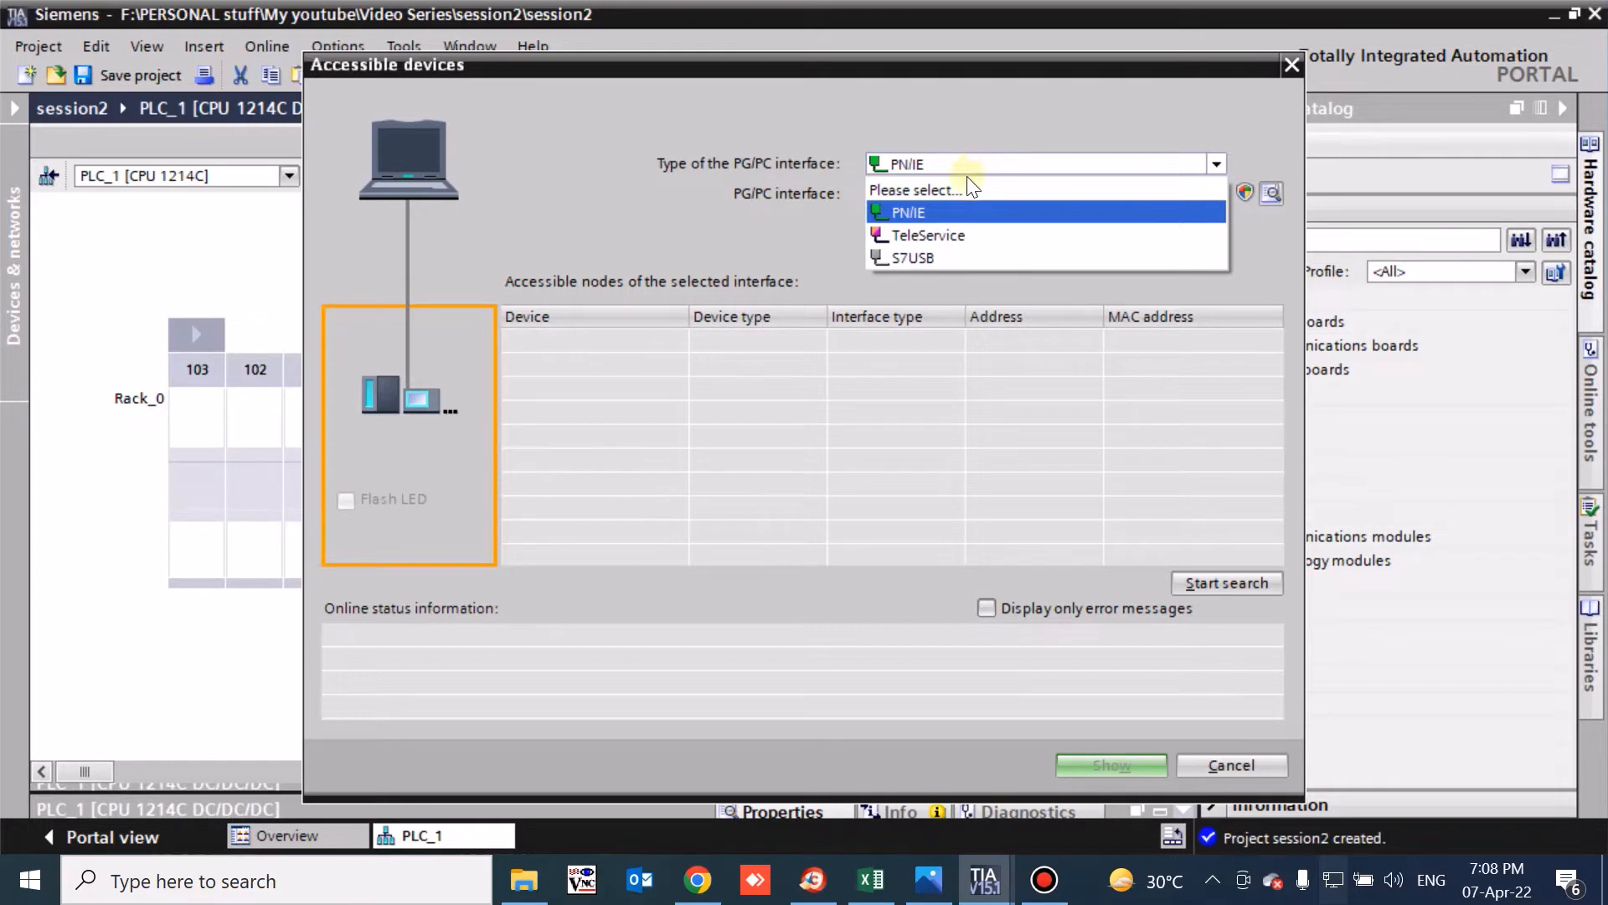
pyautogui.click(918, 214)
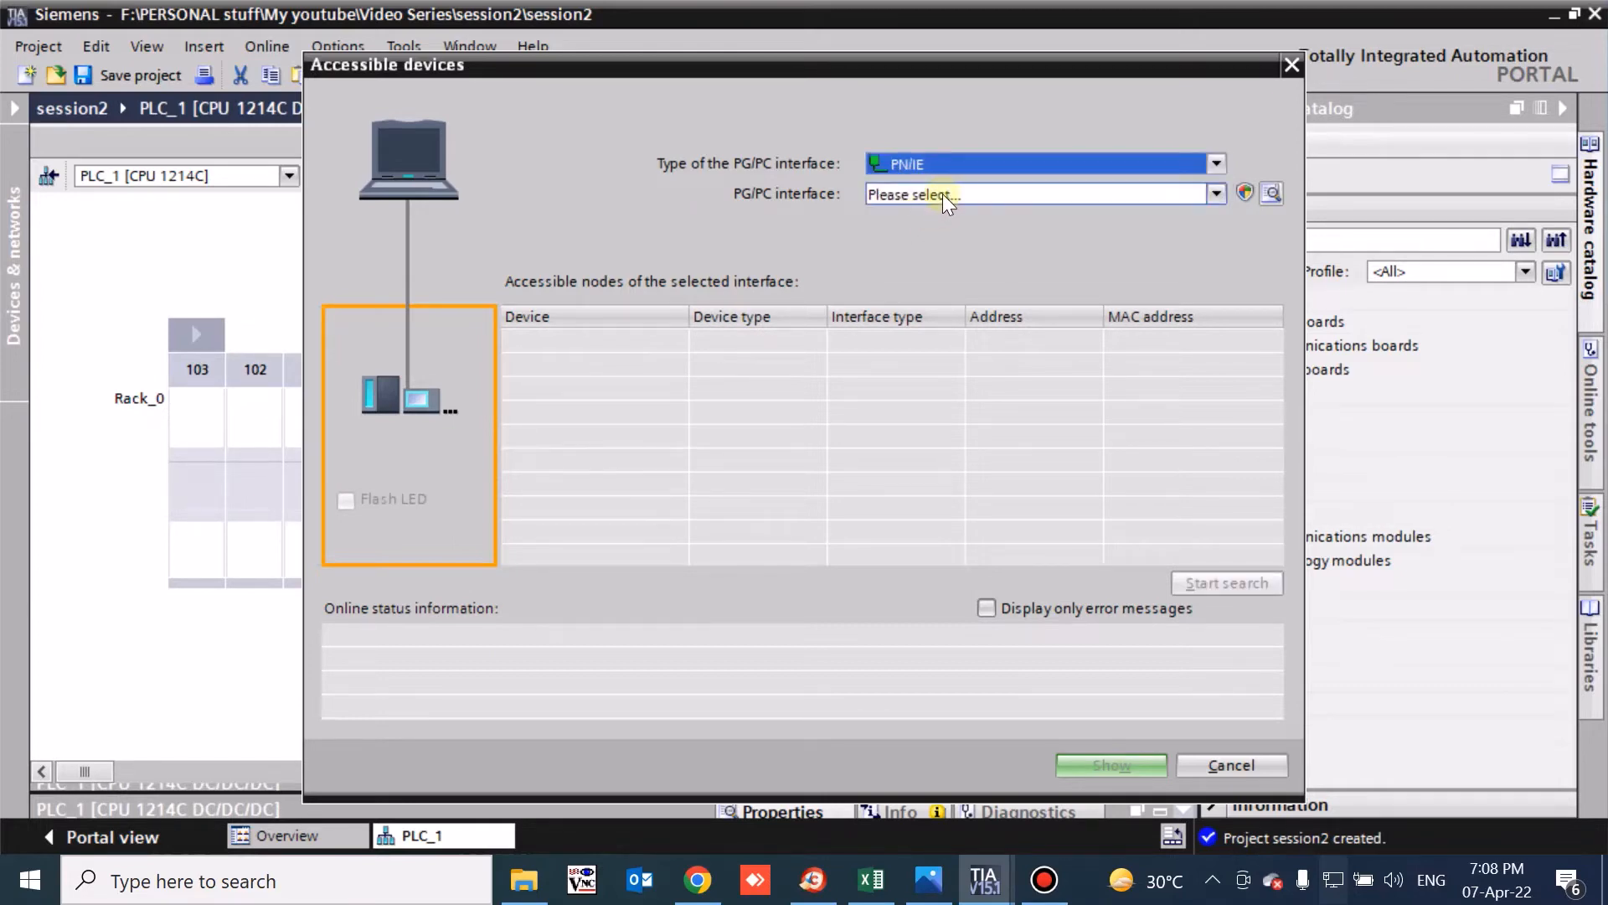
pyautogui.click(943, 194)
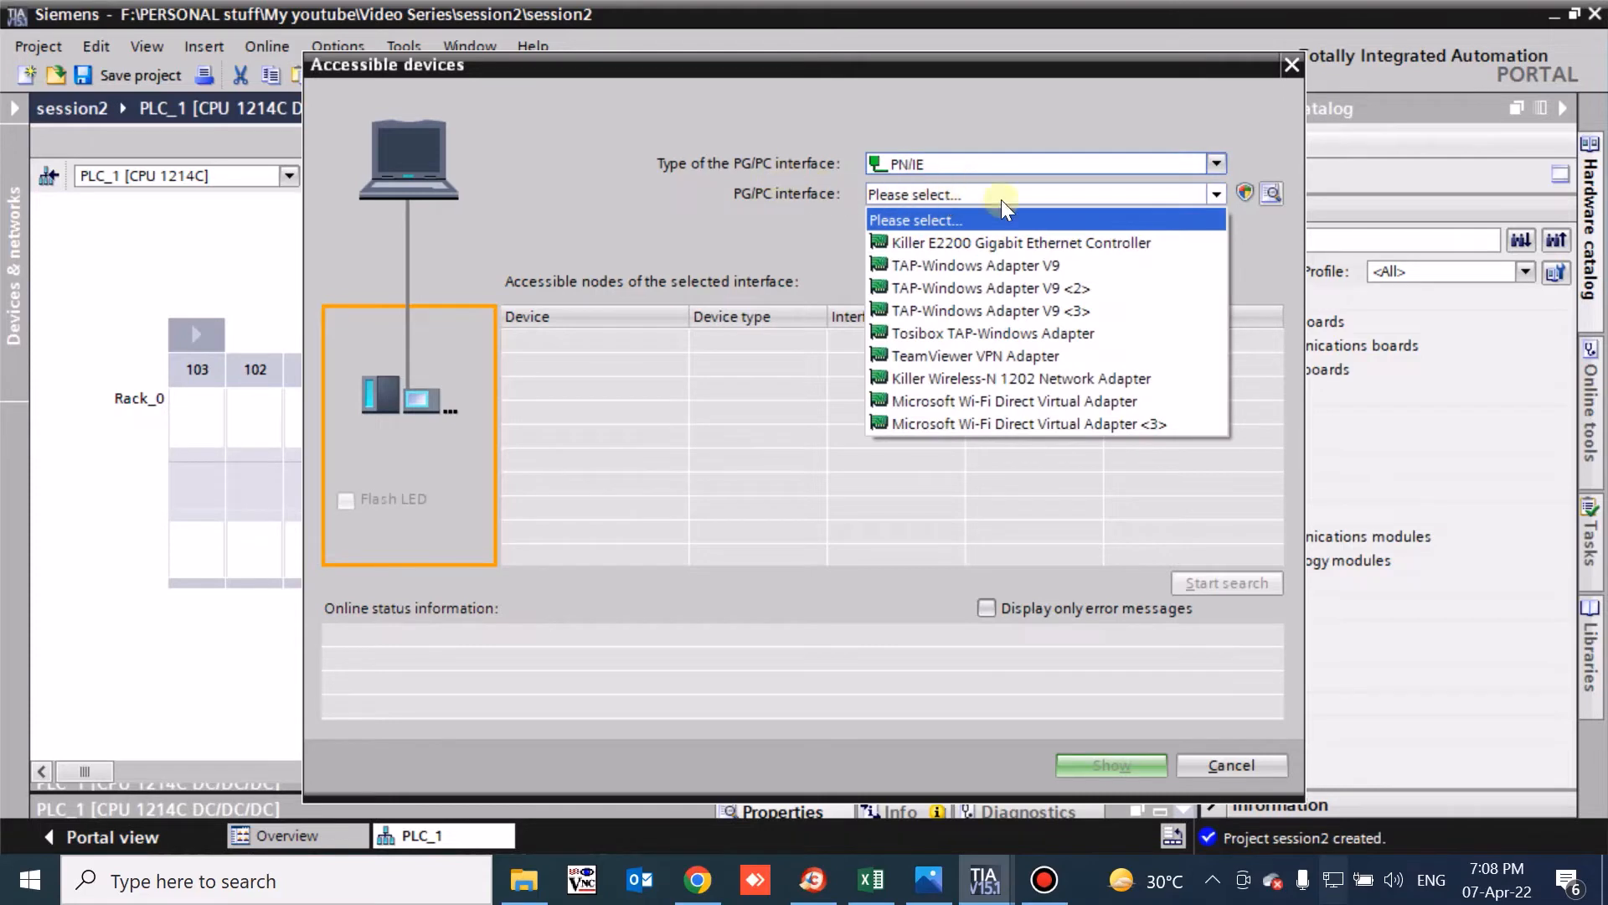
pyautogui.click(952, 244)
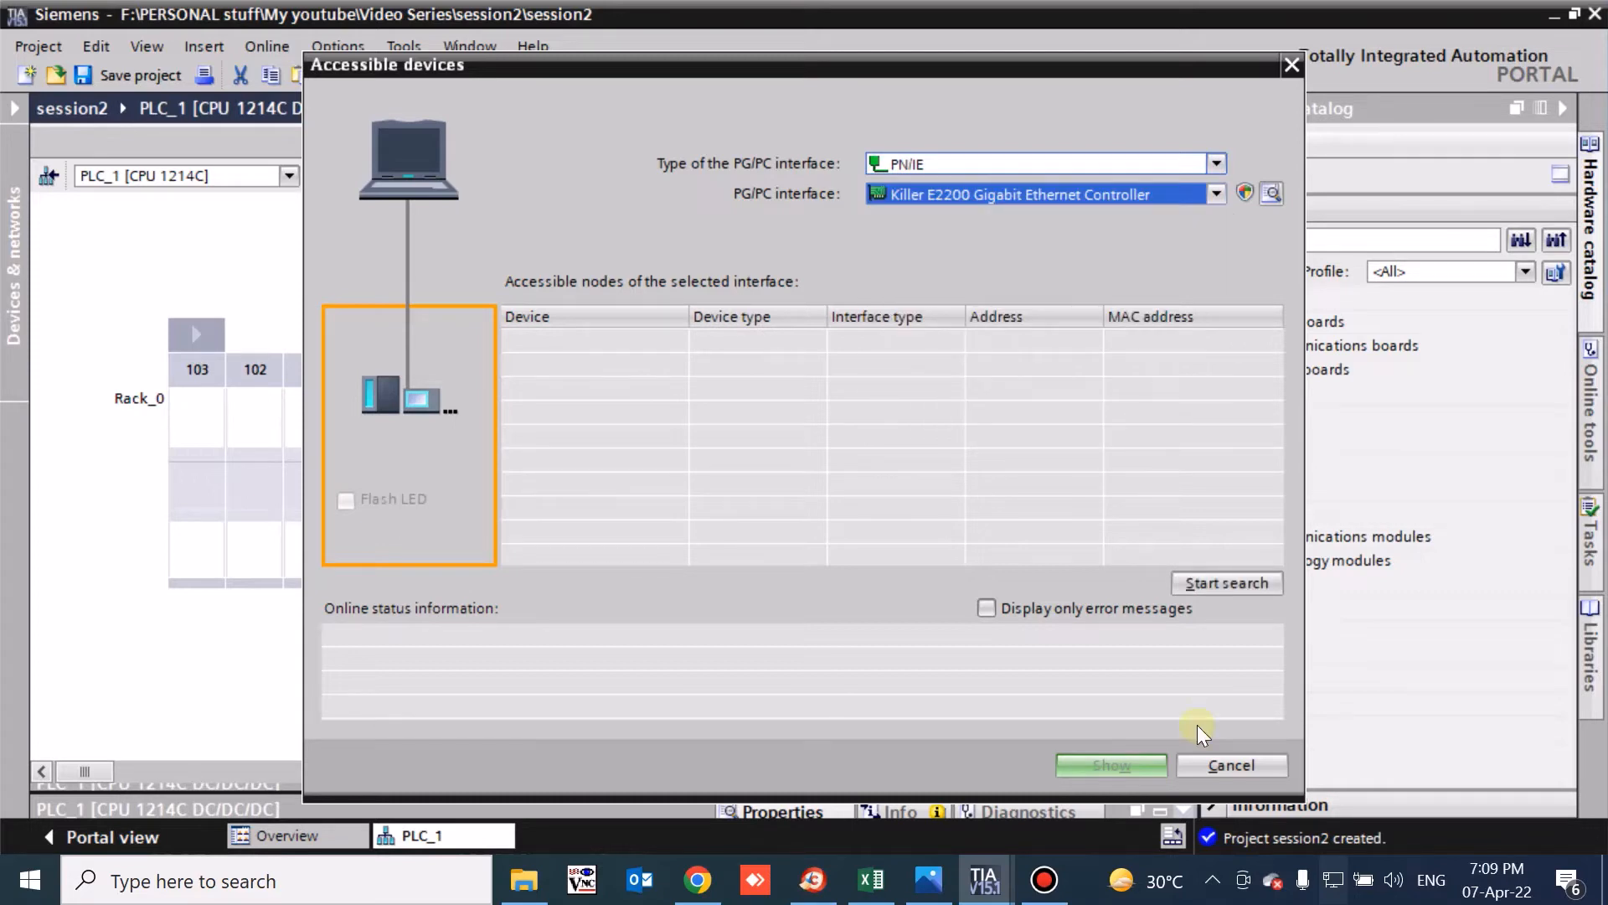
pyautogui.click(1186, 761)
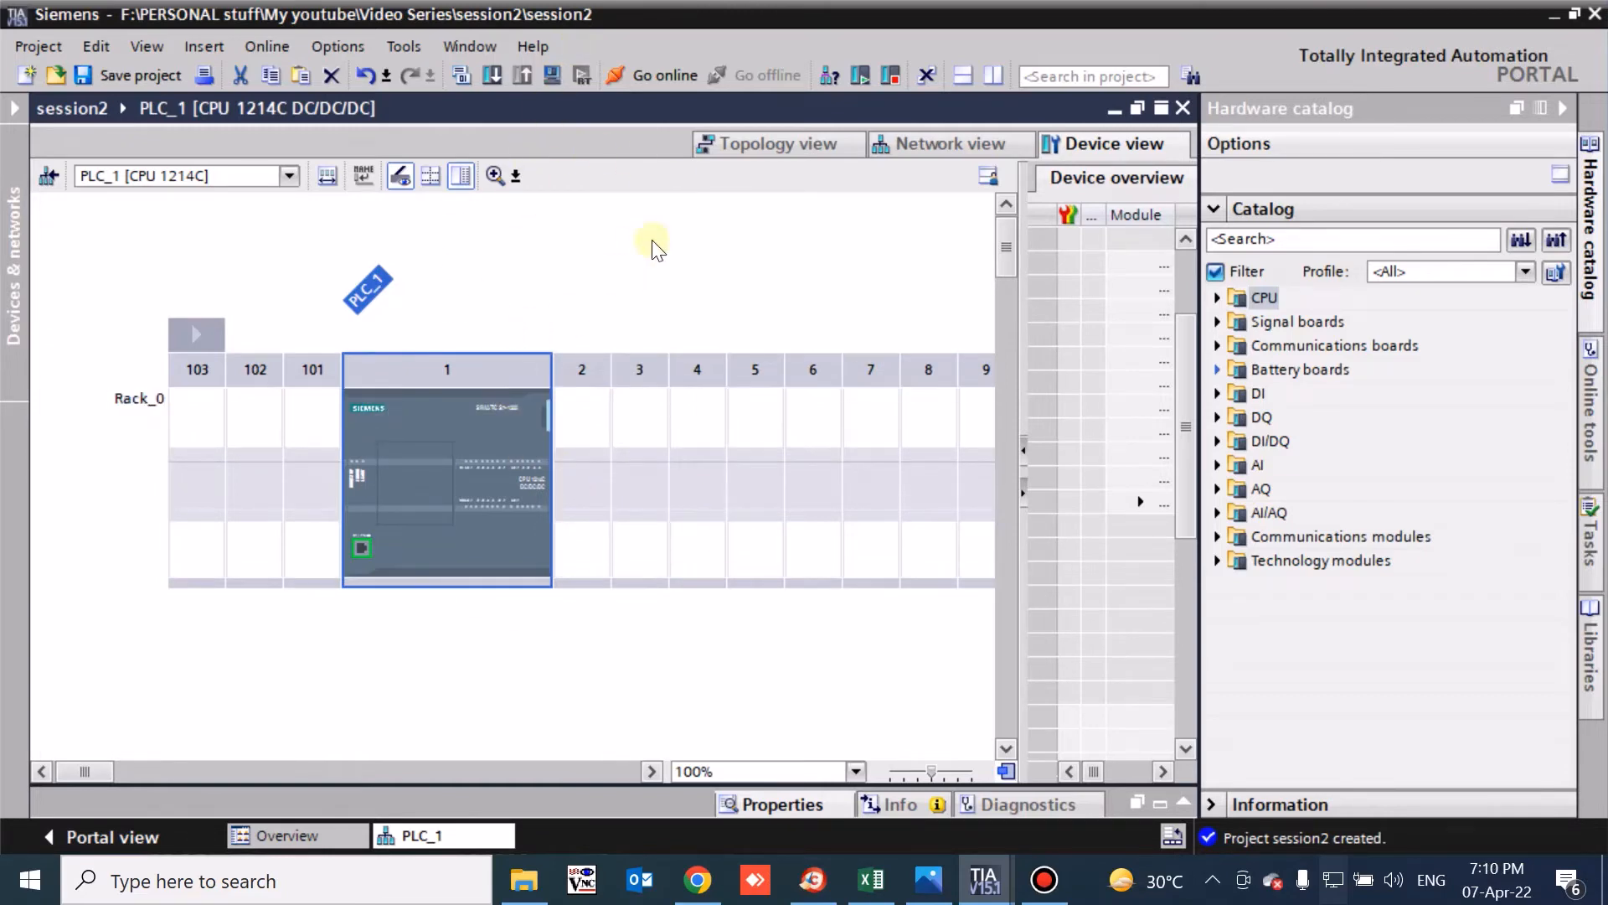
# Enable simulation support during block compilation for the project and try to start the S7-PLCSIM simulation of PLC_1.
pyautogui.click(549, 80)
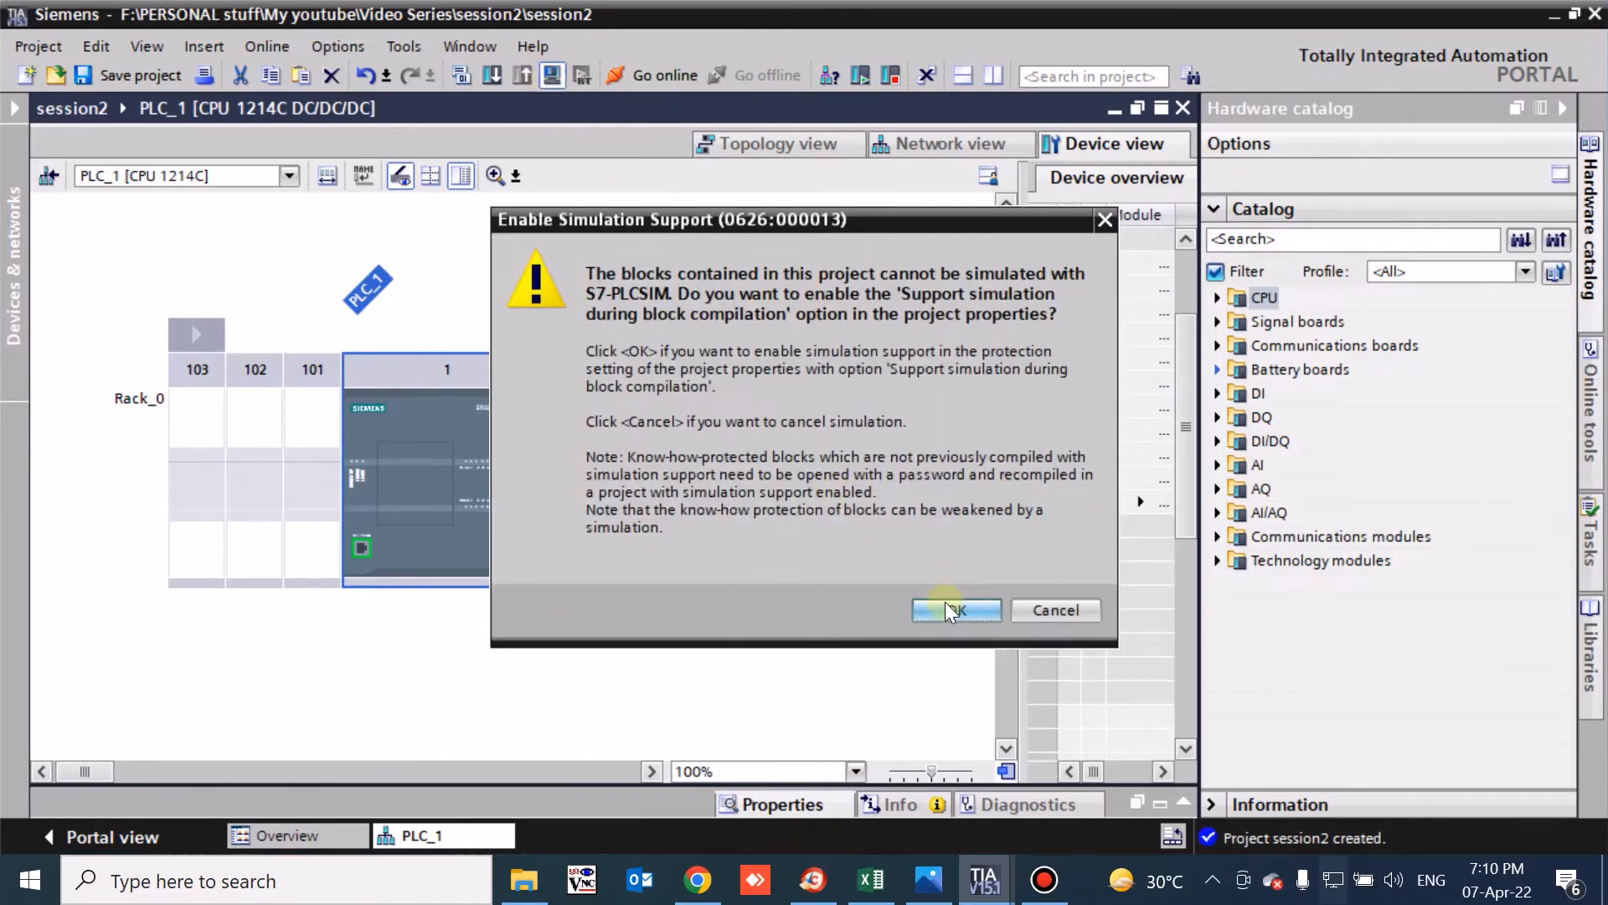
pyautogui.click(947, 616)
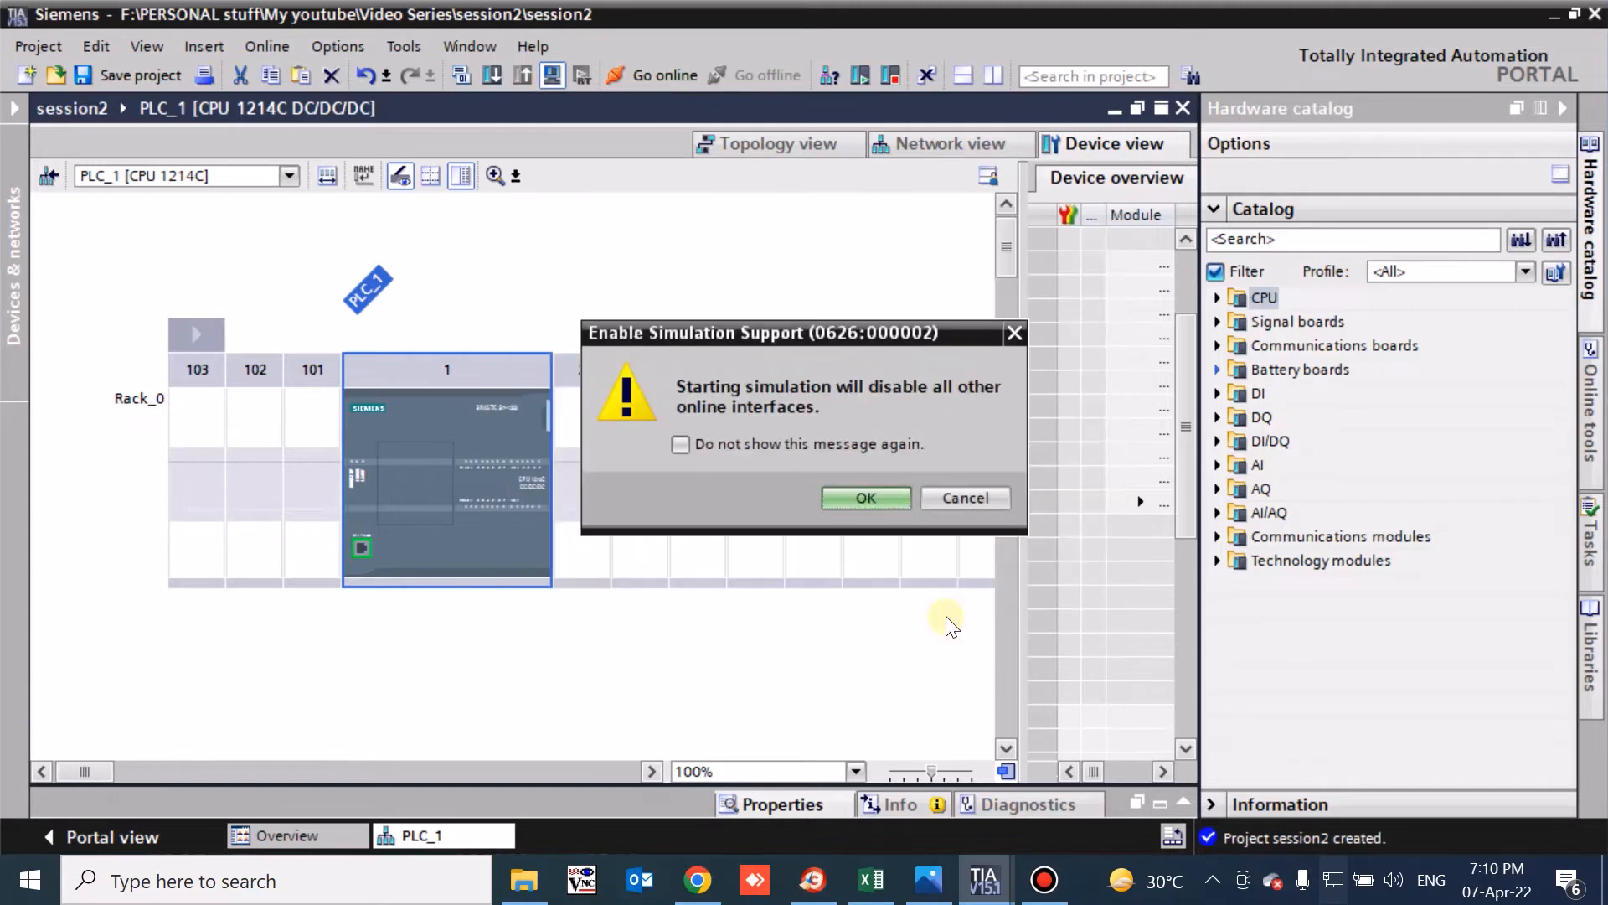
pyautogui.click(867, 498)
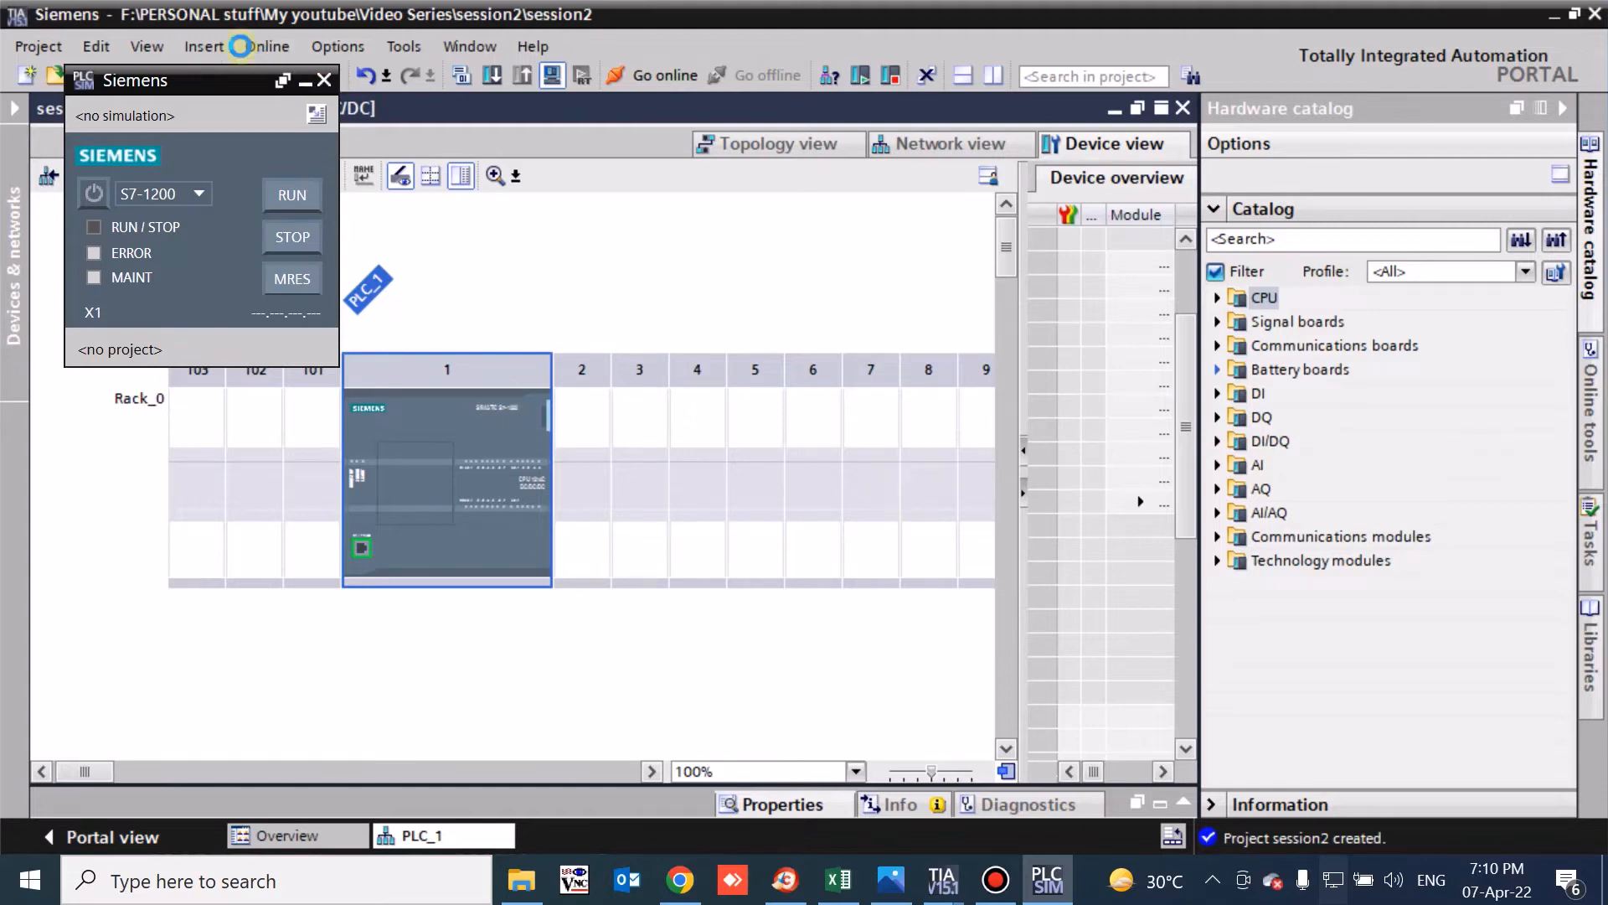
pyautogui.moveTo(204, 72); pyautogui.dragTo(198, 95)
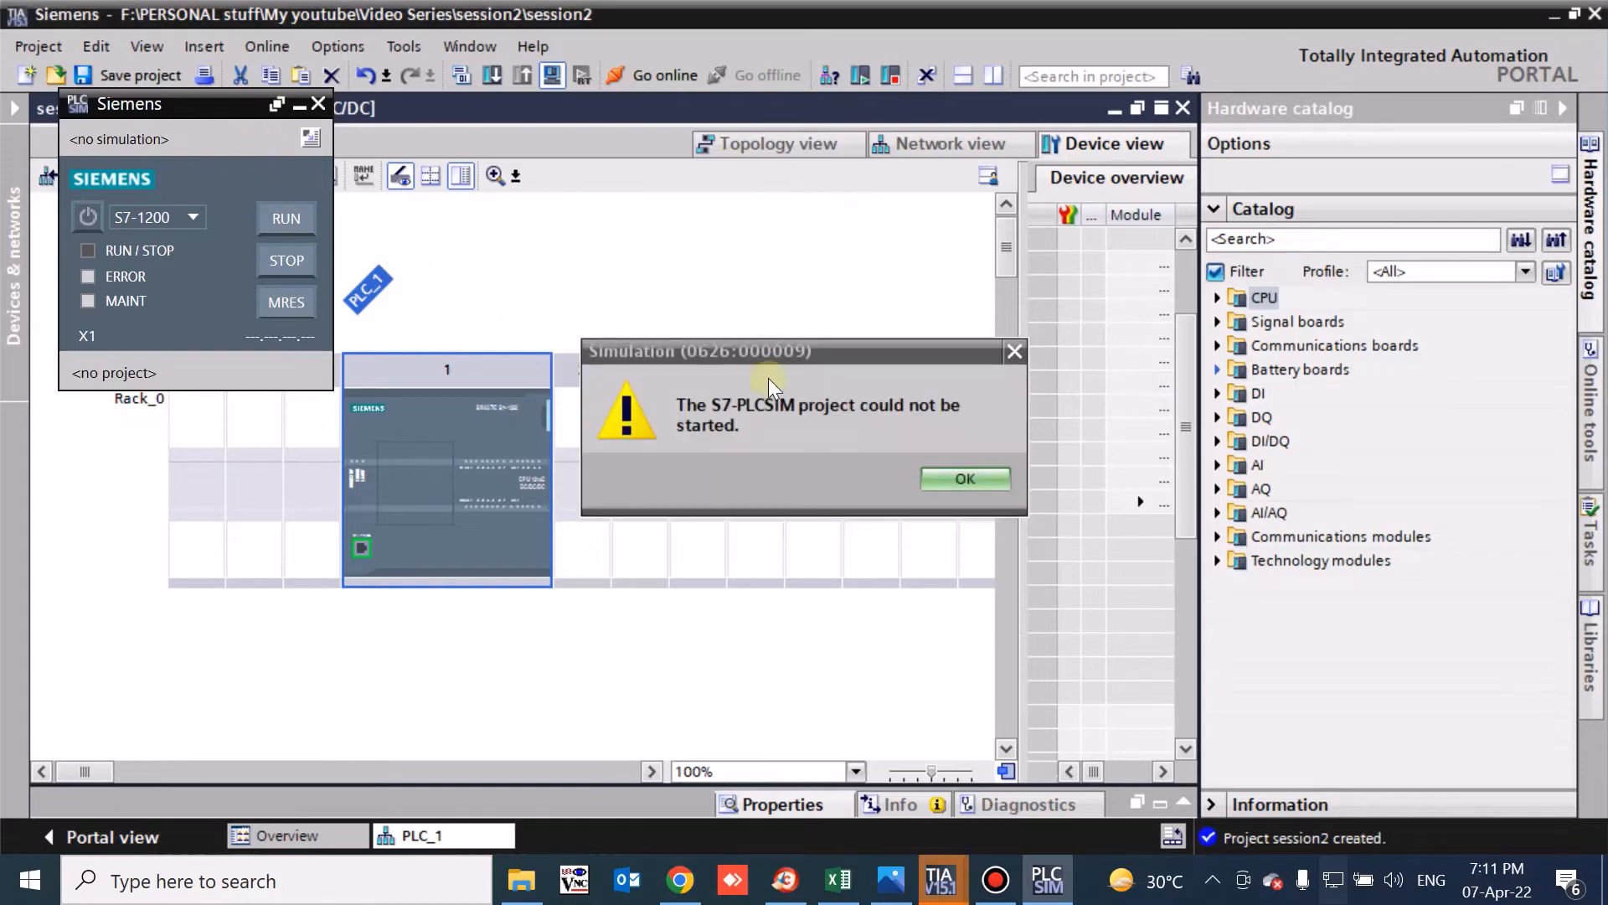
pyautogui.click(948, 484)
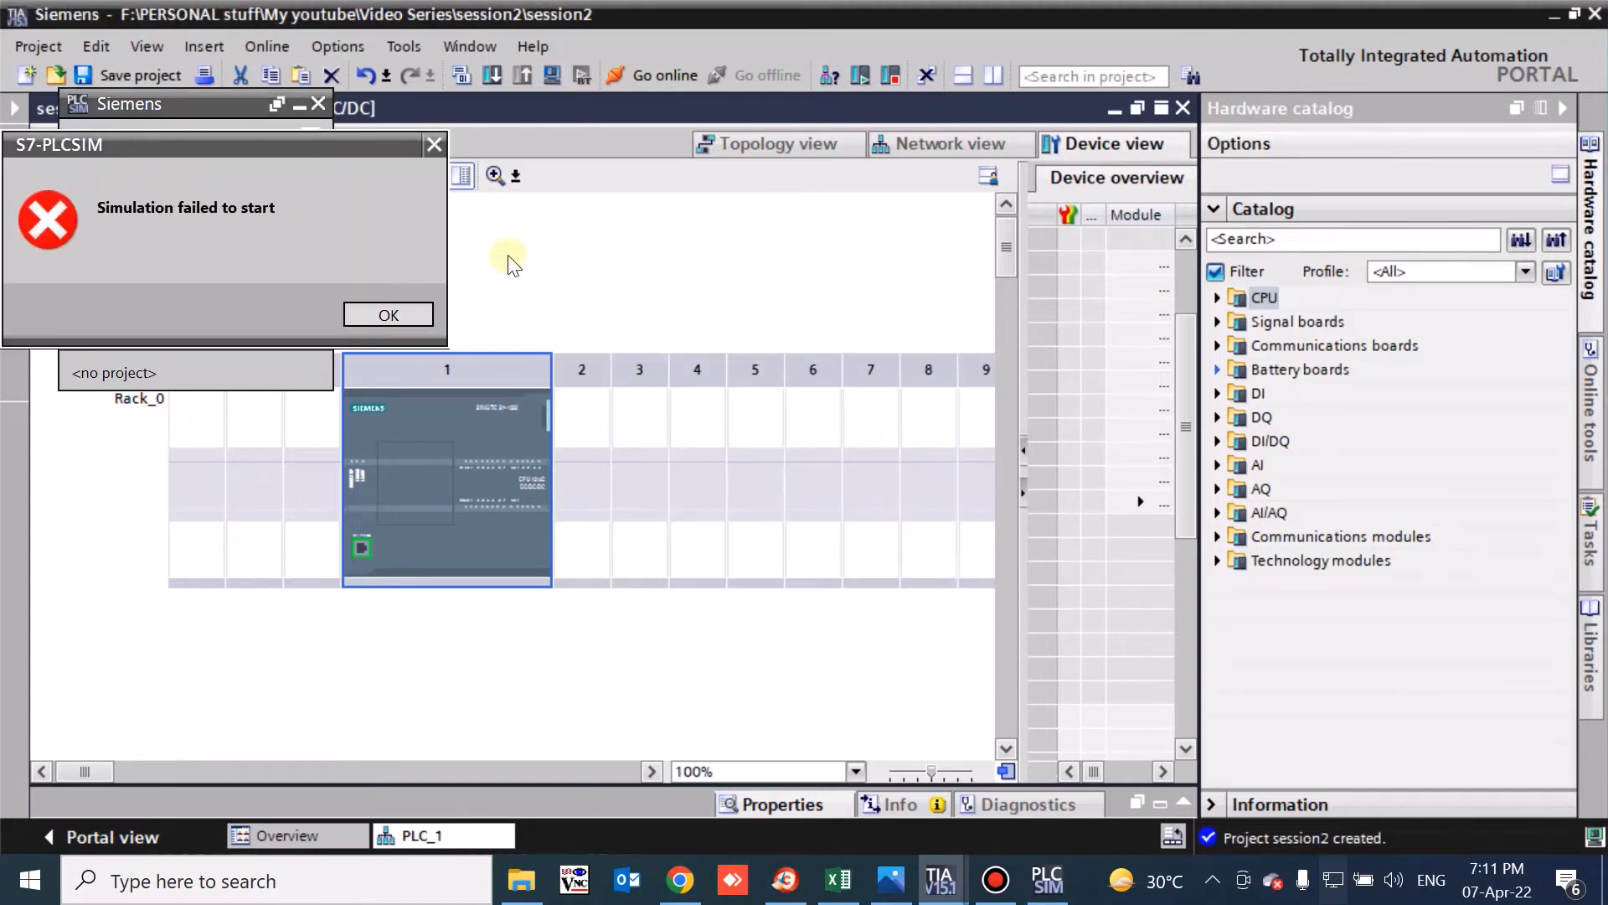
pyautogui.click(412, 313)
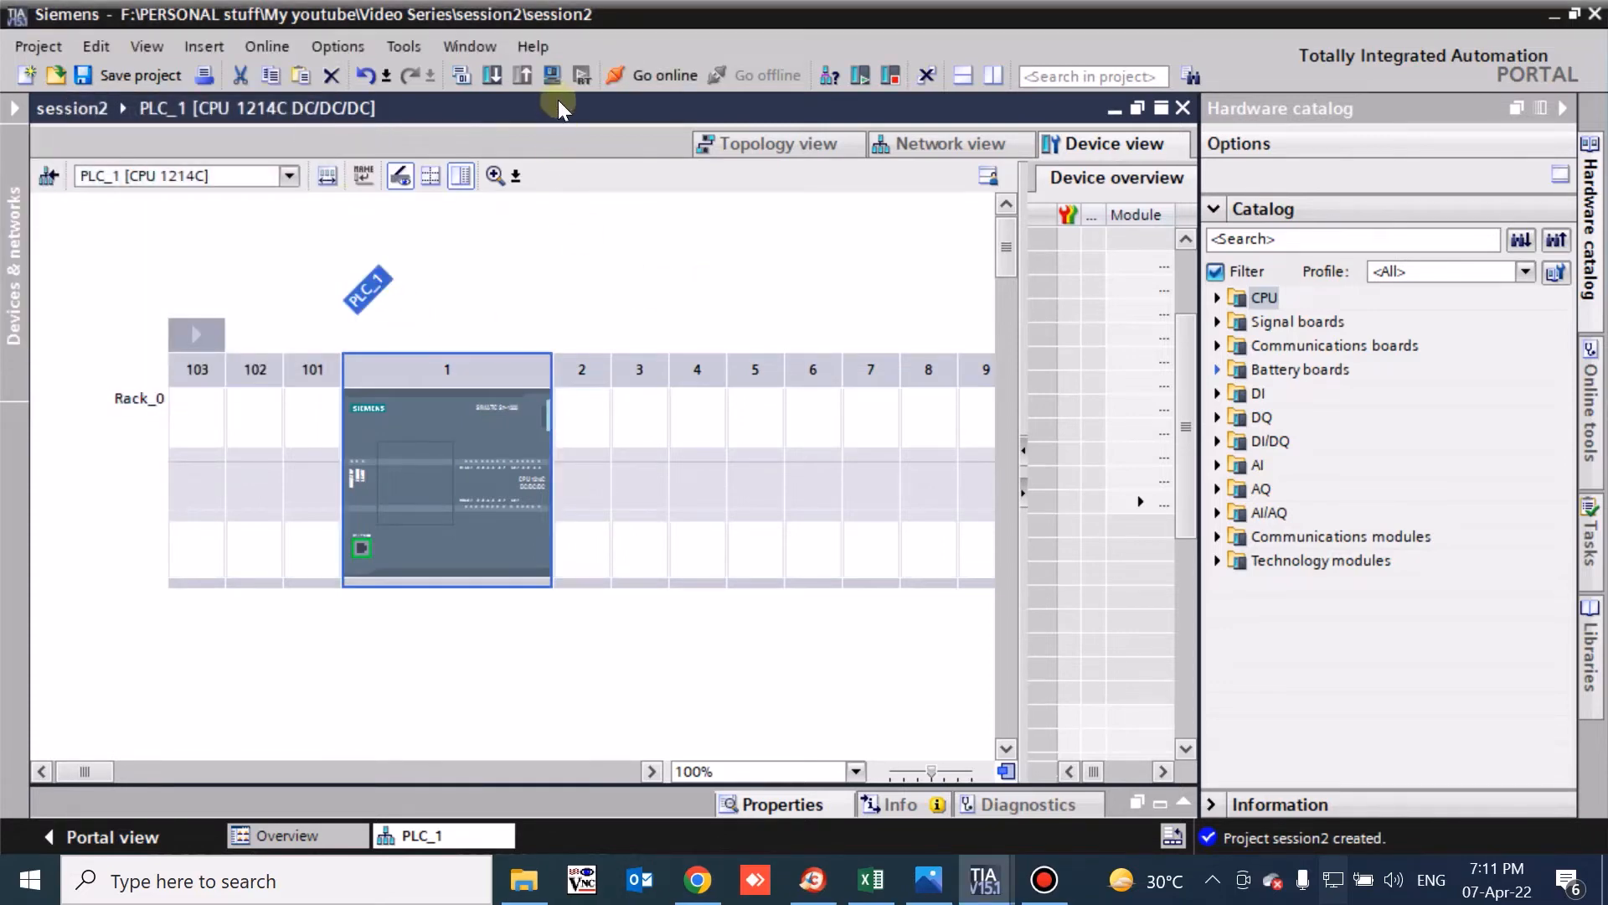
# Start the PLC_1 simulation again, expand the Go online entry in the load preview and cancel the load.
pyautogui.click(556, 79)
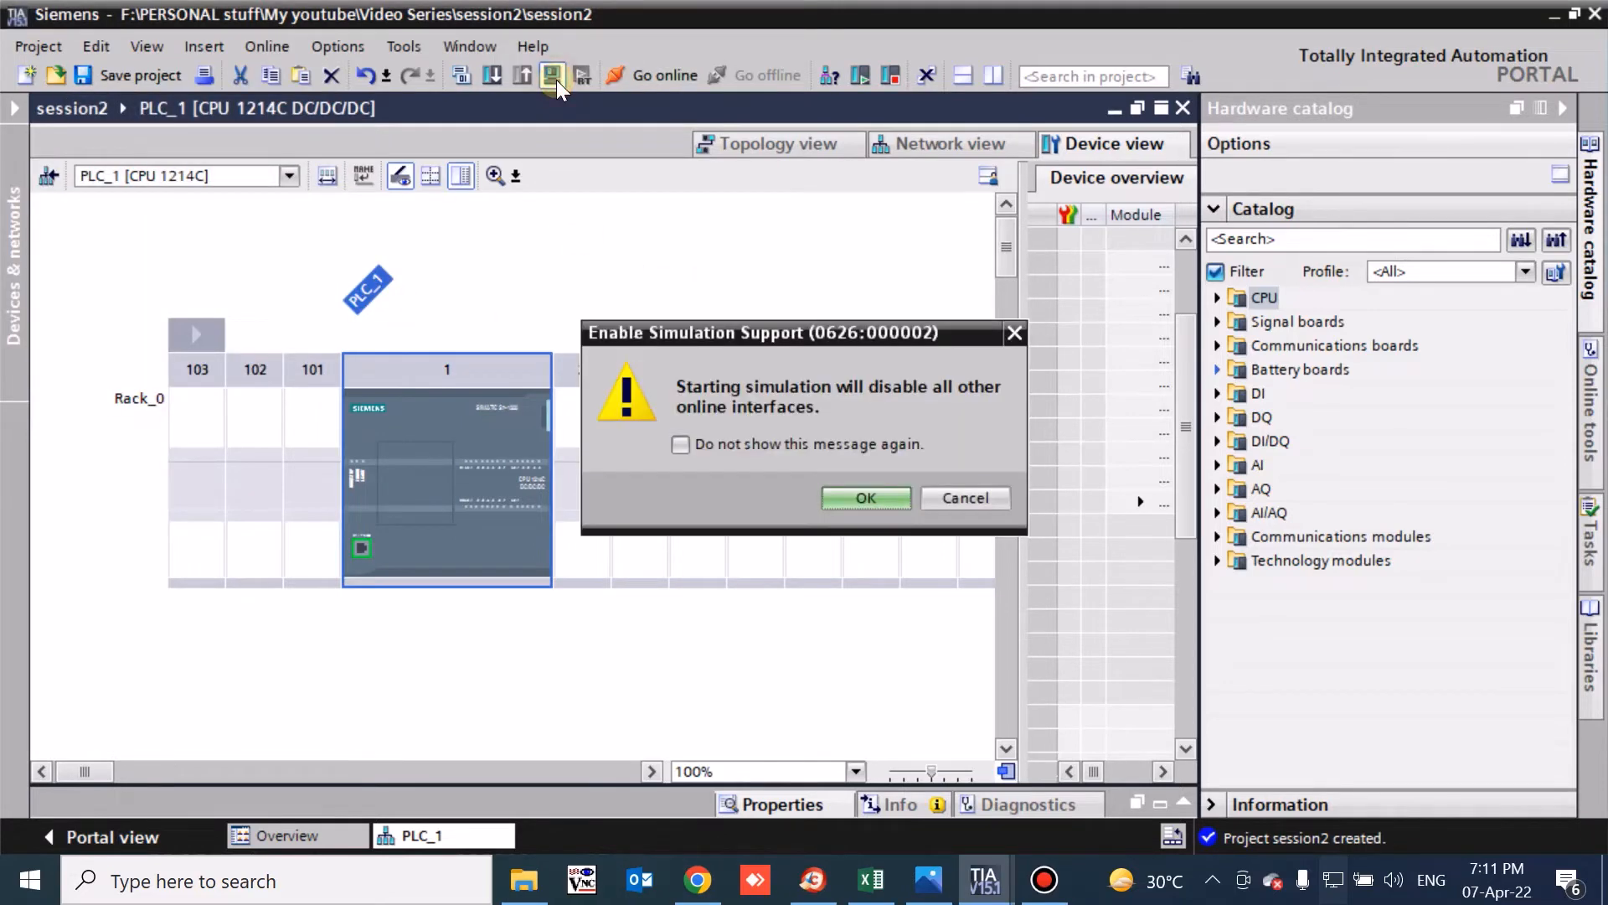
pyautogui.click(886, 452)
pyautogui.click(854, 499)
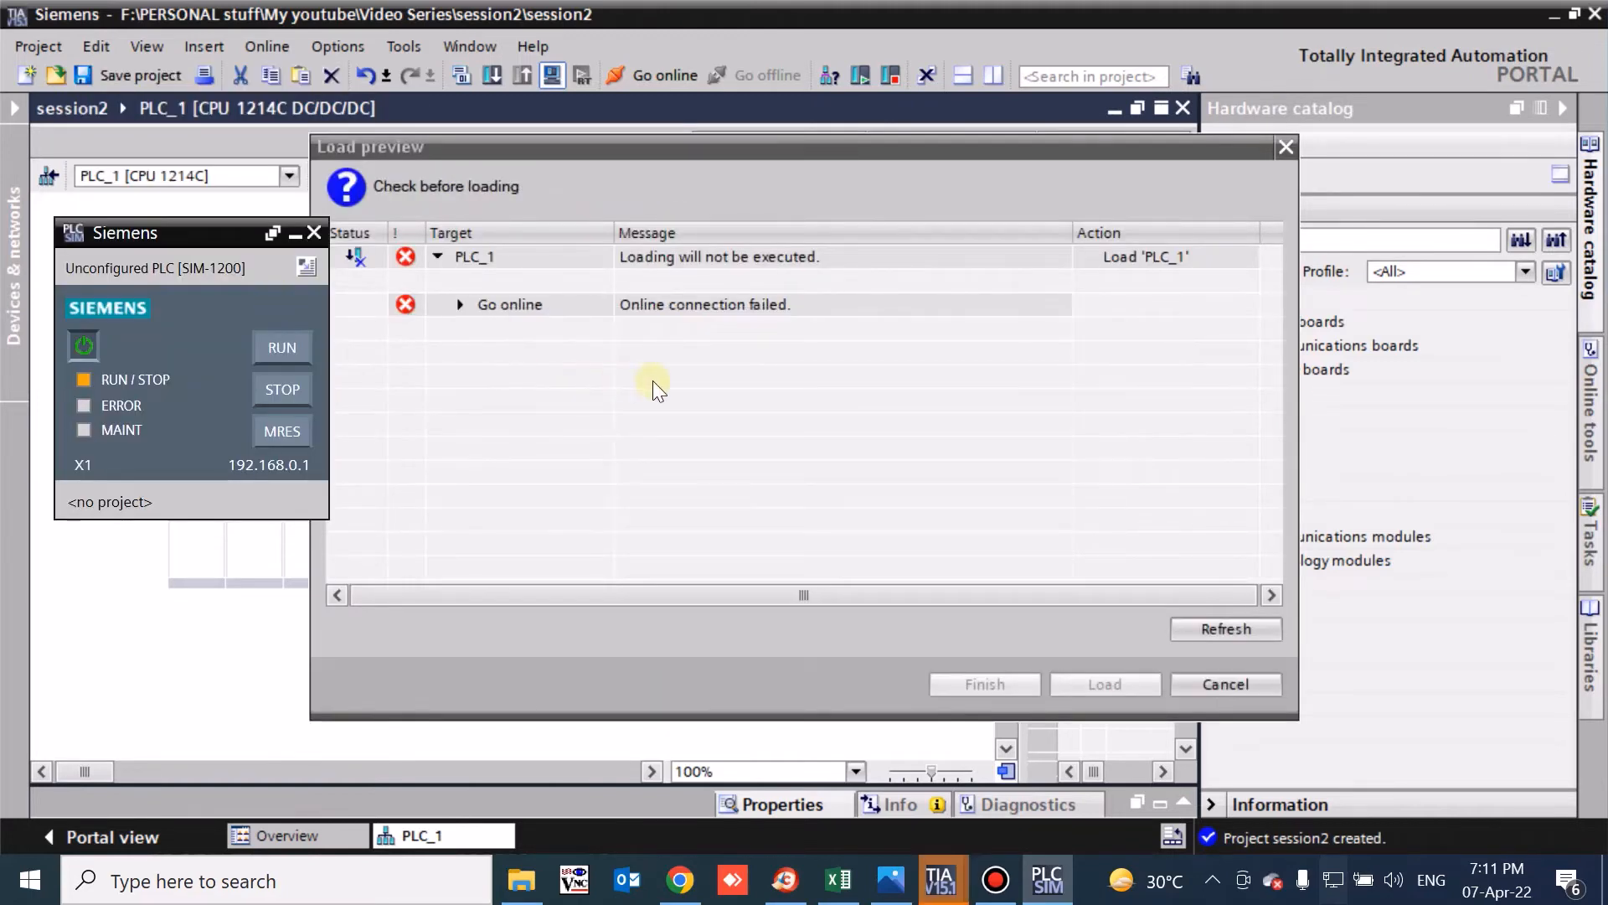
pyautogui.click(465, 308)
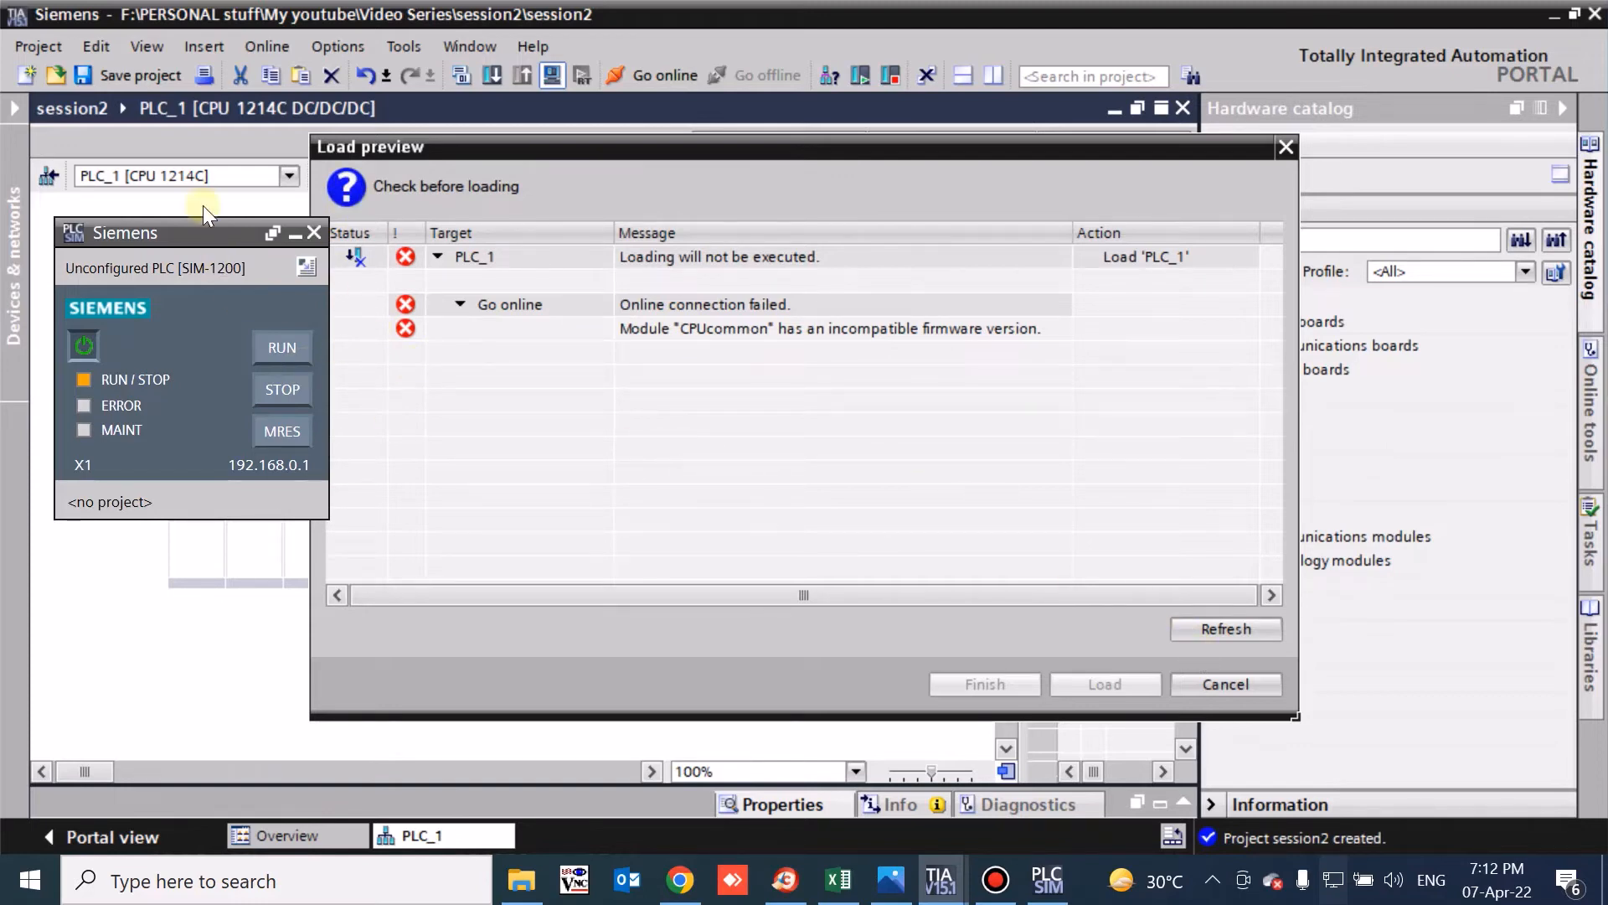
pyautogui.click(1208, 687)
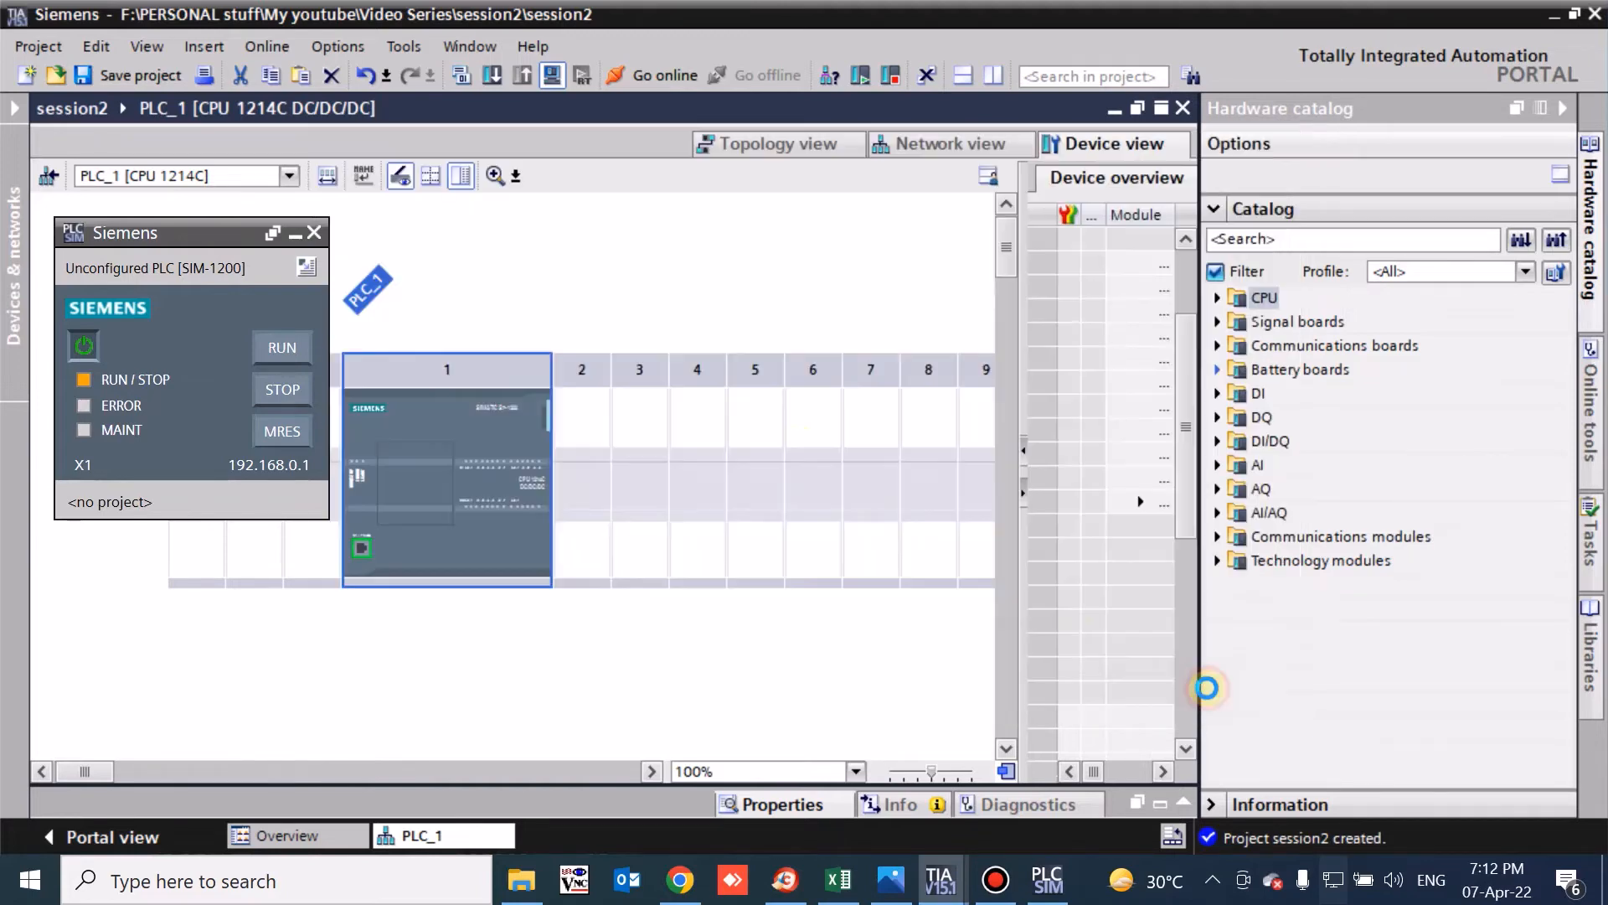
# Change the device PLC_1 to CPU 1214C DC/DC/DC 6ES7 214-1AG40-0XB0 with firmware version V4.2.
pyautogui.rightClick(407, 397)
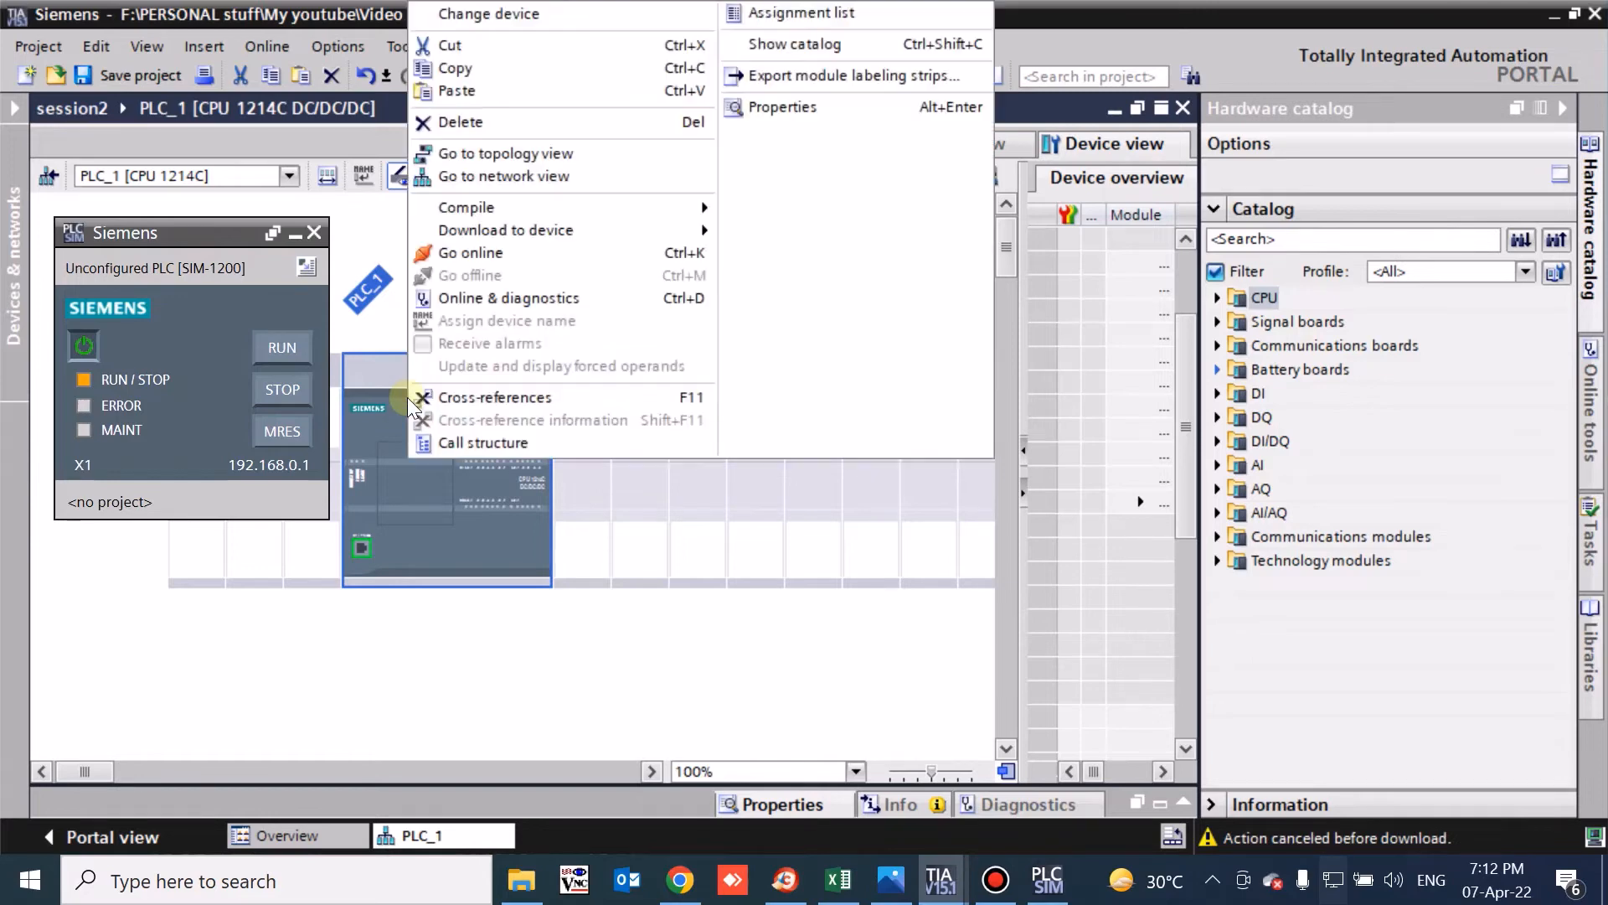
pyautogui.click(500, 13)
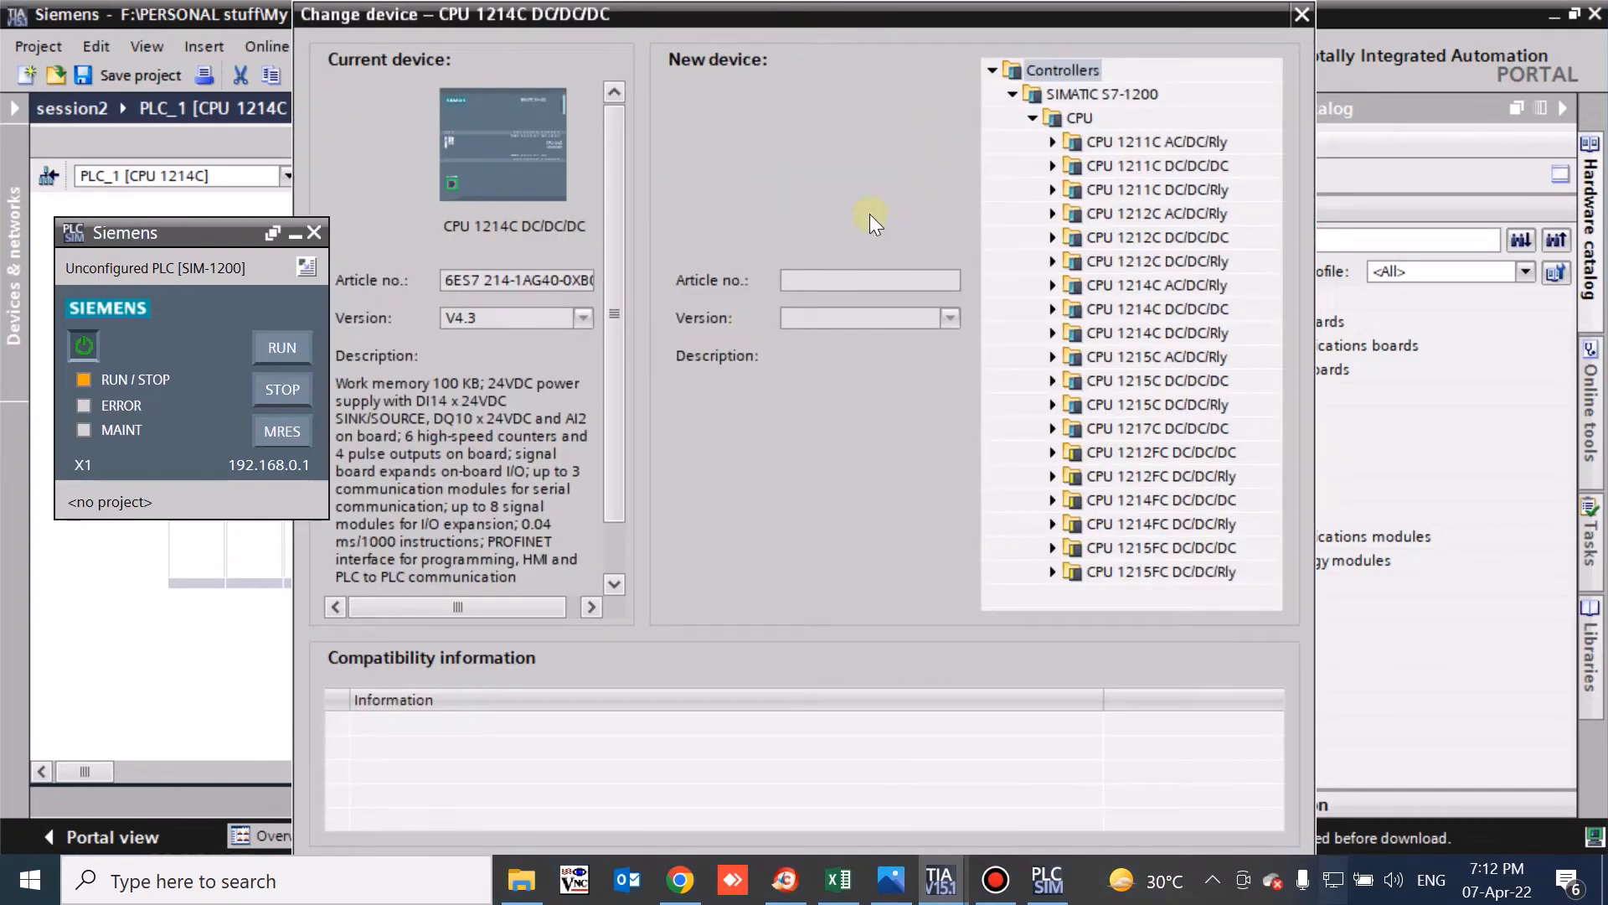
pyautogui.click(1053, 309)
pyautogui.click(1131, 339)
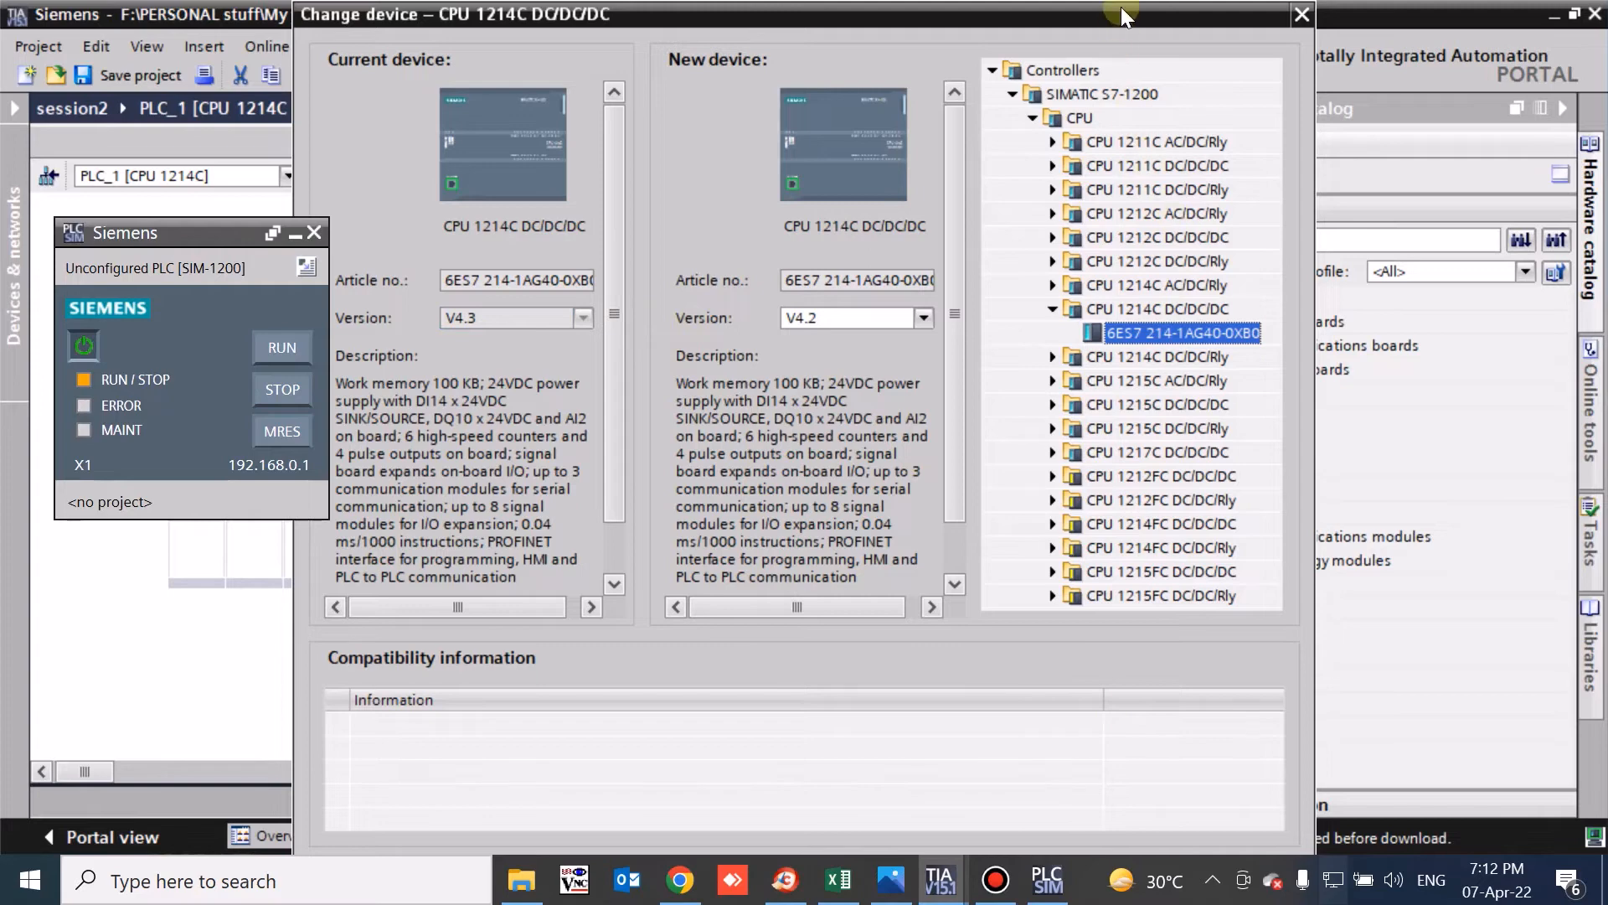
pyautogui.moveTo(1123, 25); pyautogui.dragTo(1078, 8)
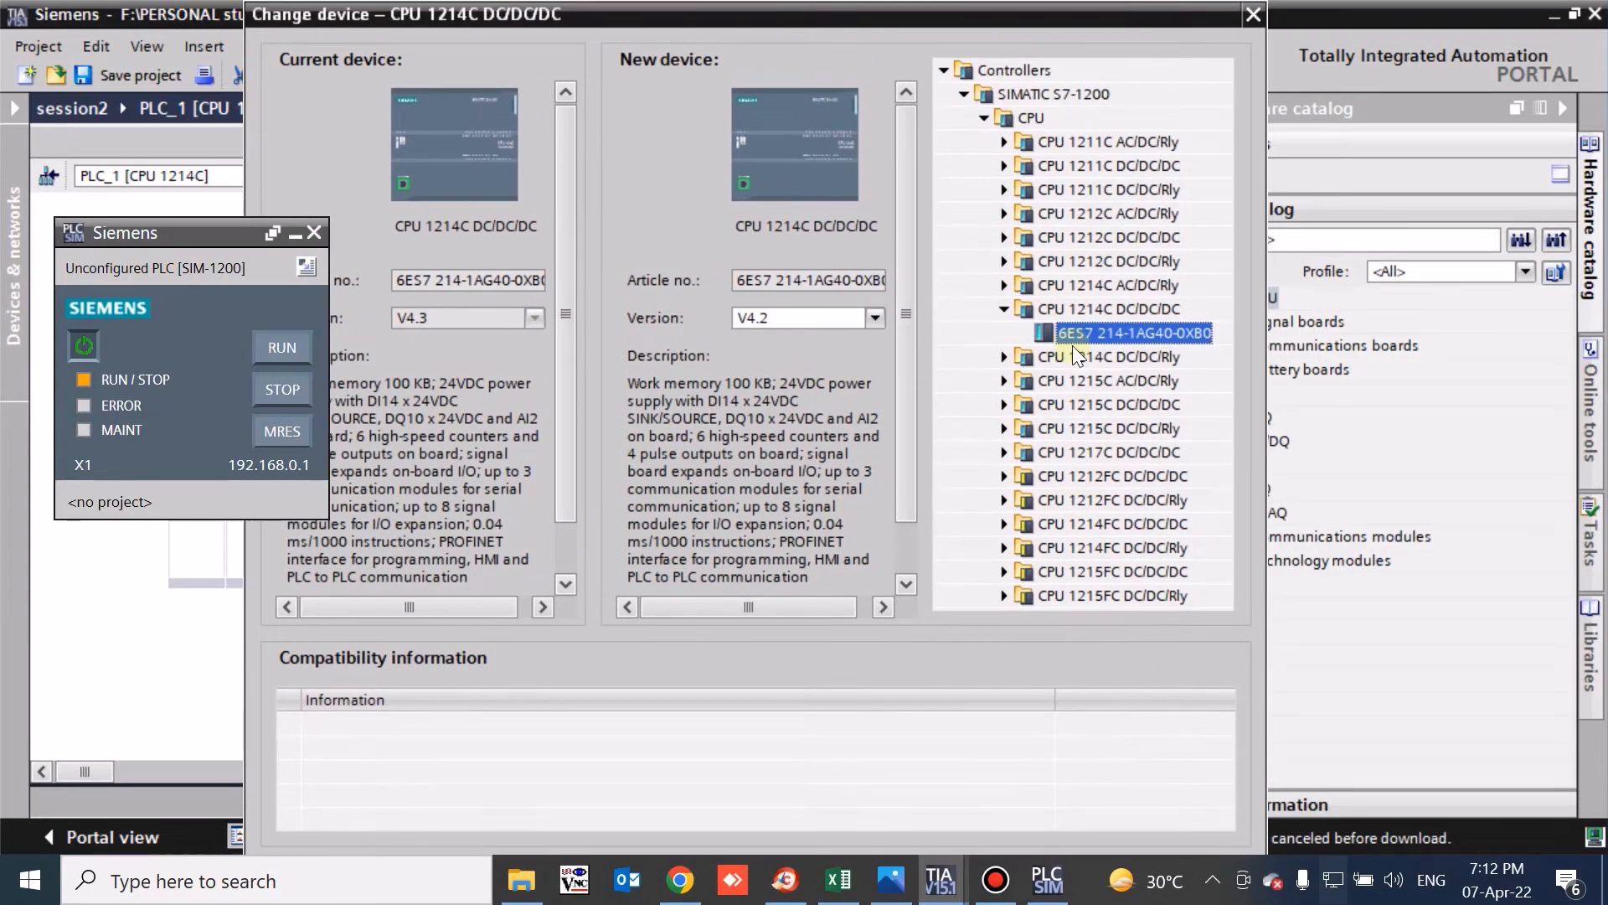
pyautogui.press('Return')
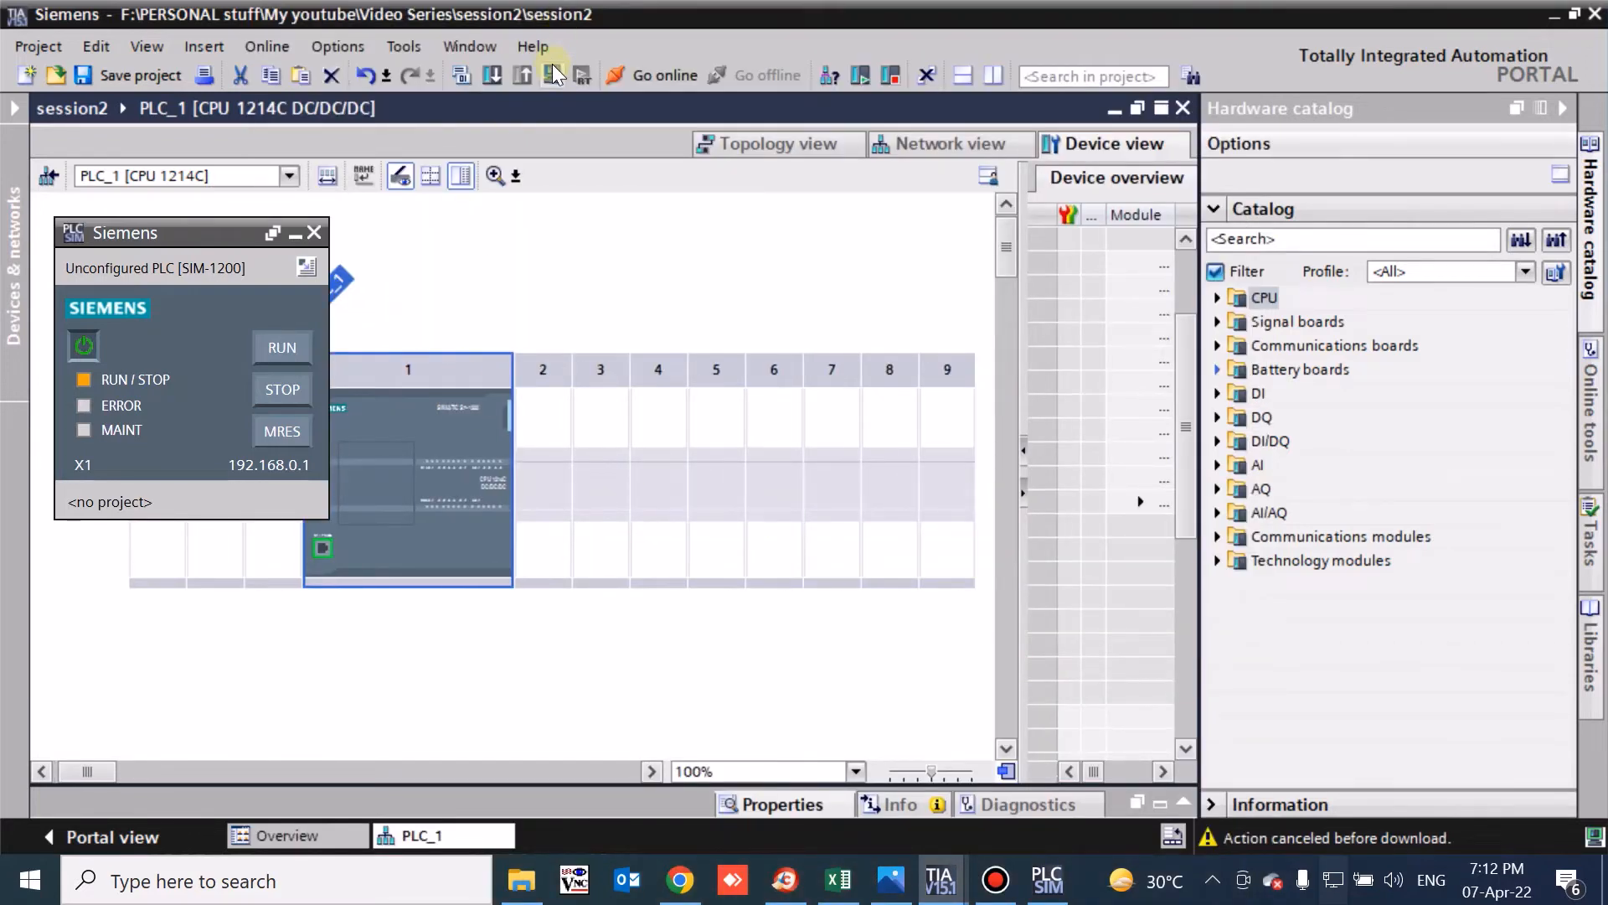
# Download PLC_1 to the simulated CPU and finish with the Start modules action set to Start module.
pyautogui.click(495, 77)
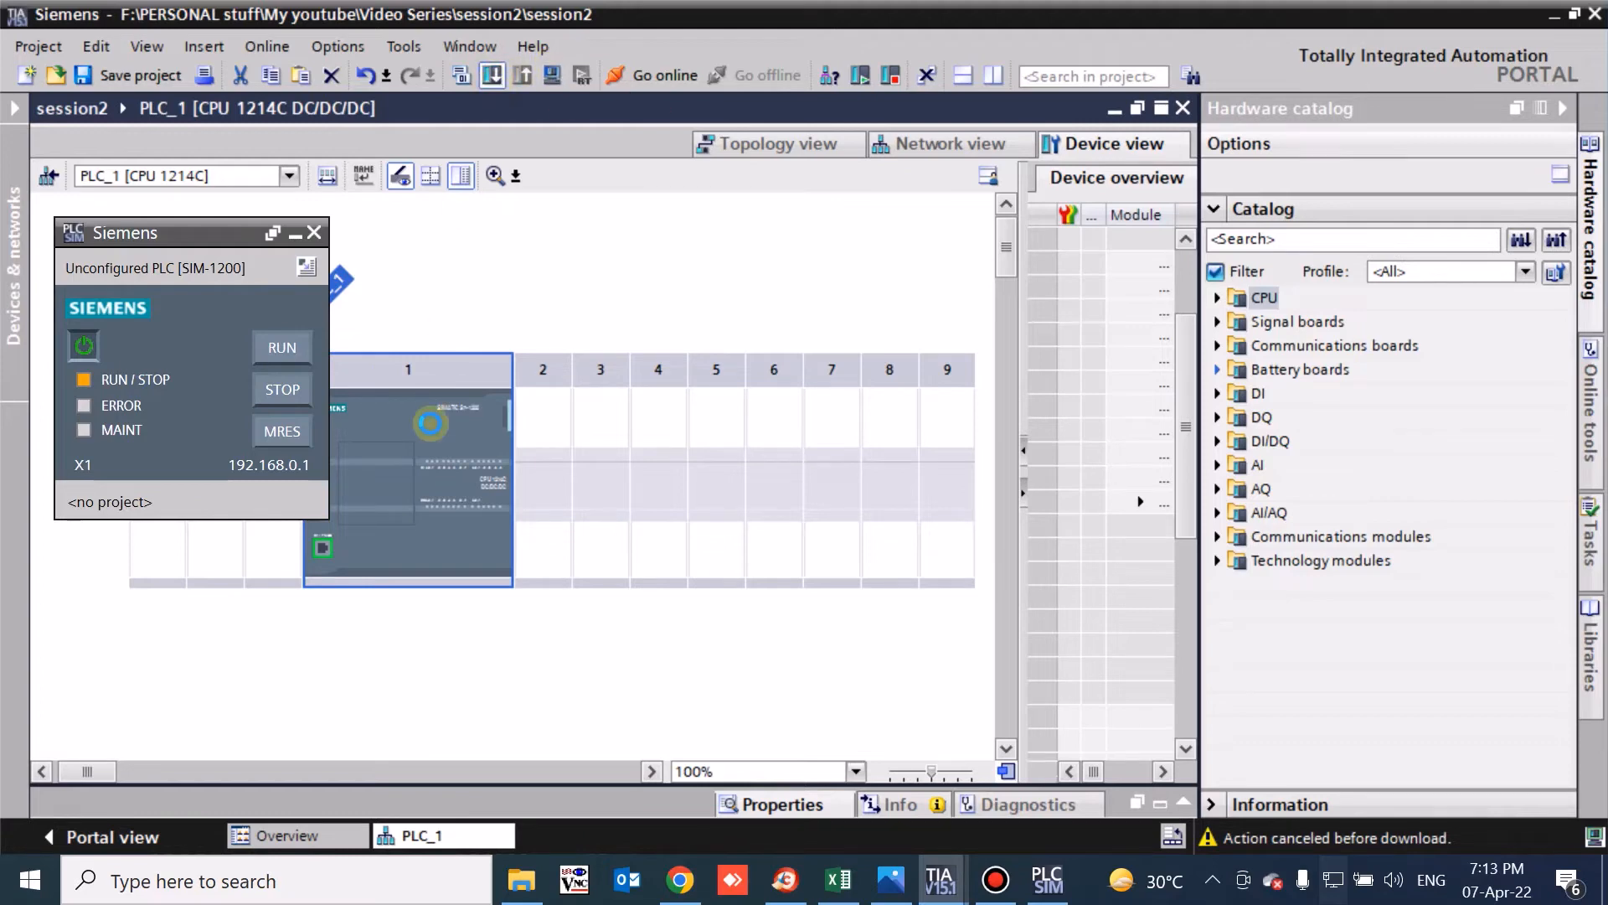
pyautogui.click(269, 349)
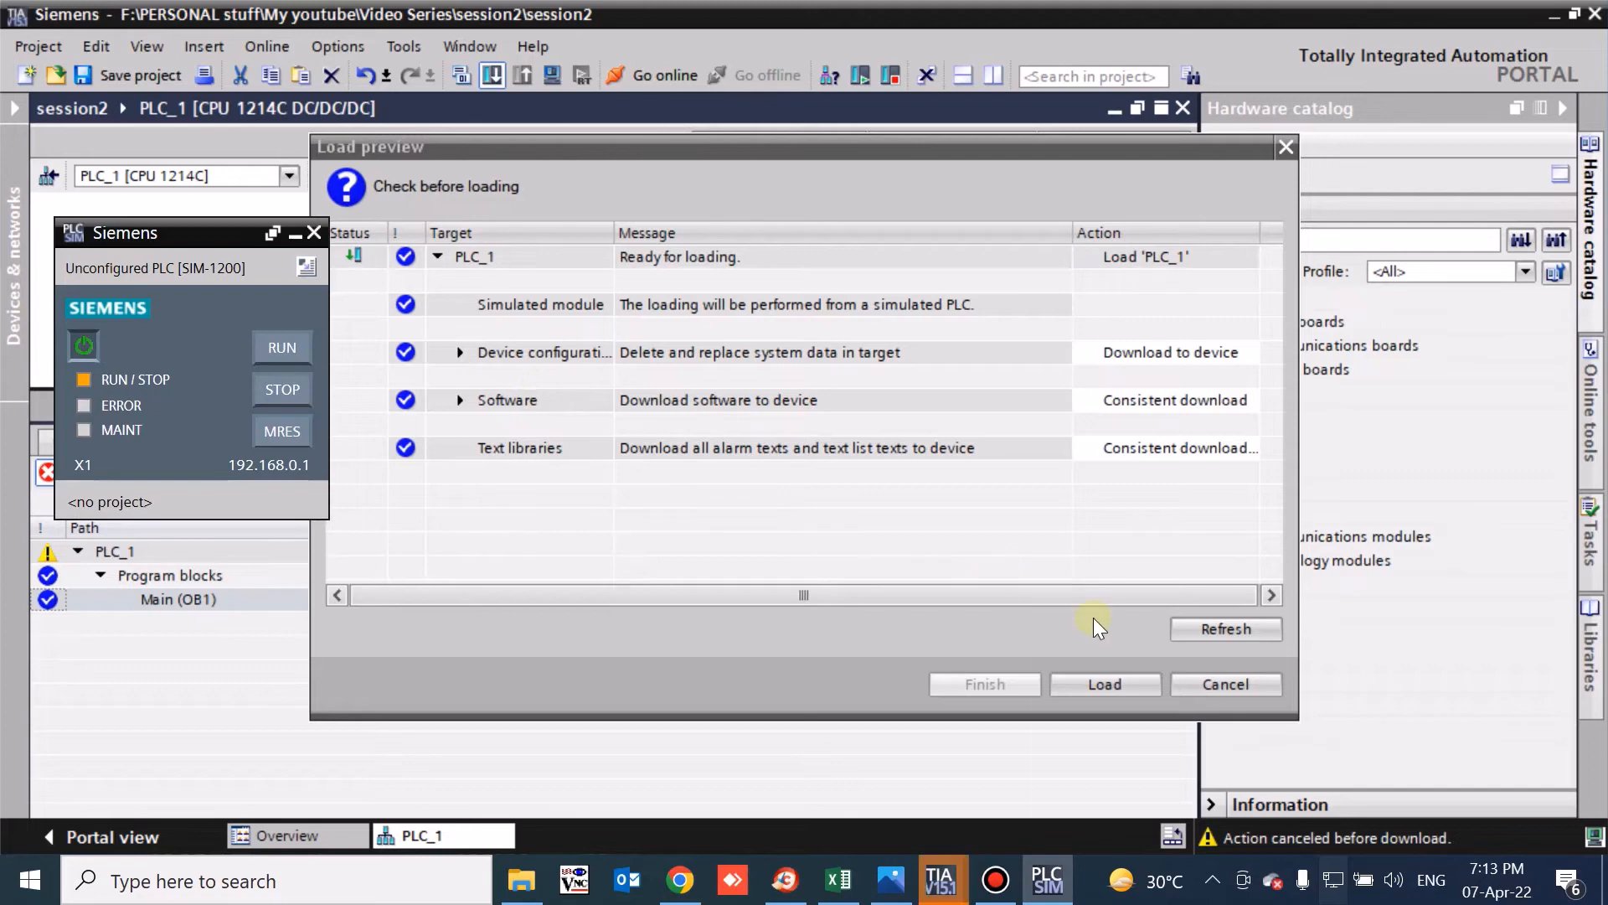
pyautogui.click(1091, 688)
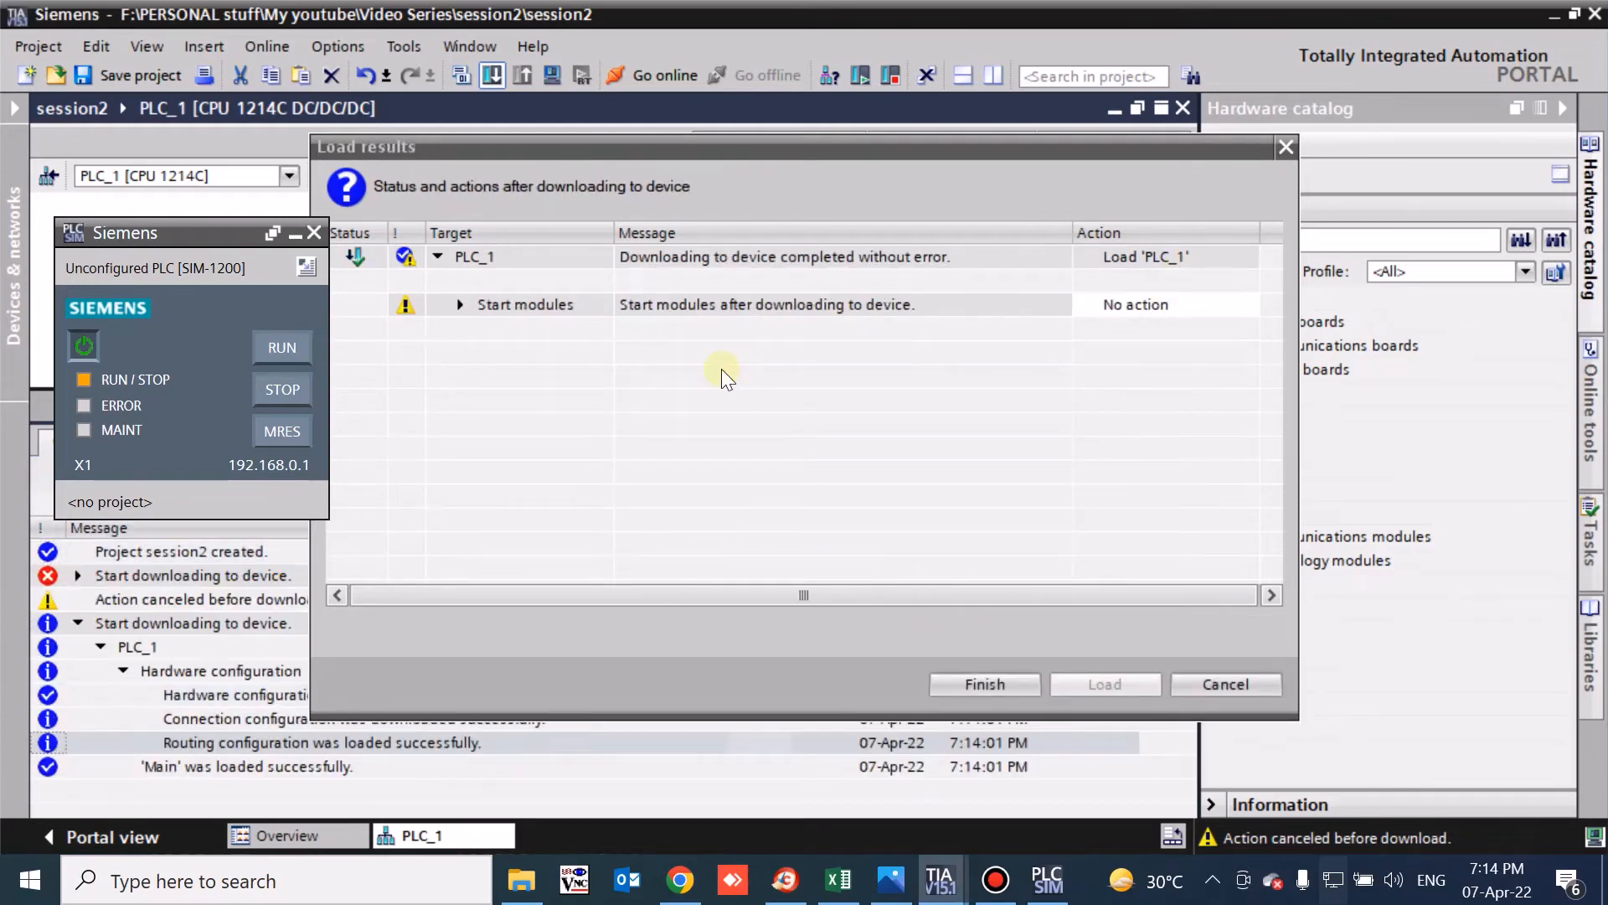
pyautogui.click(1195, 305)
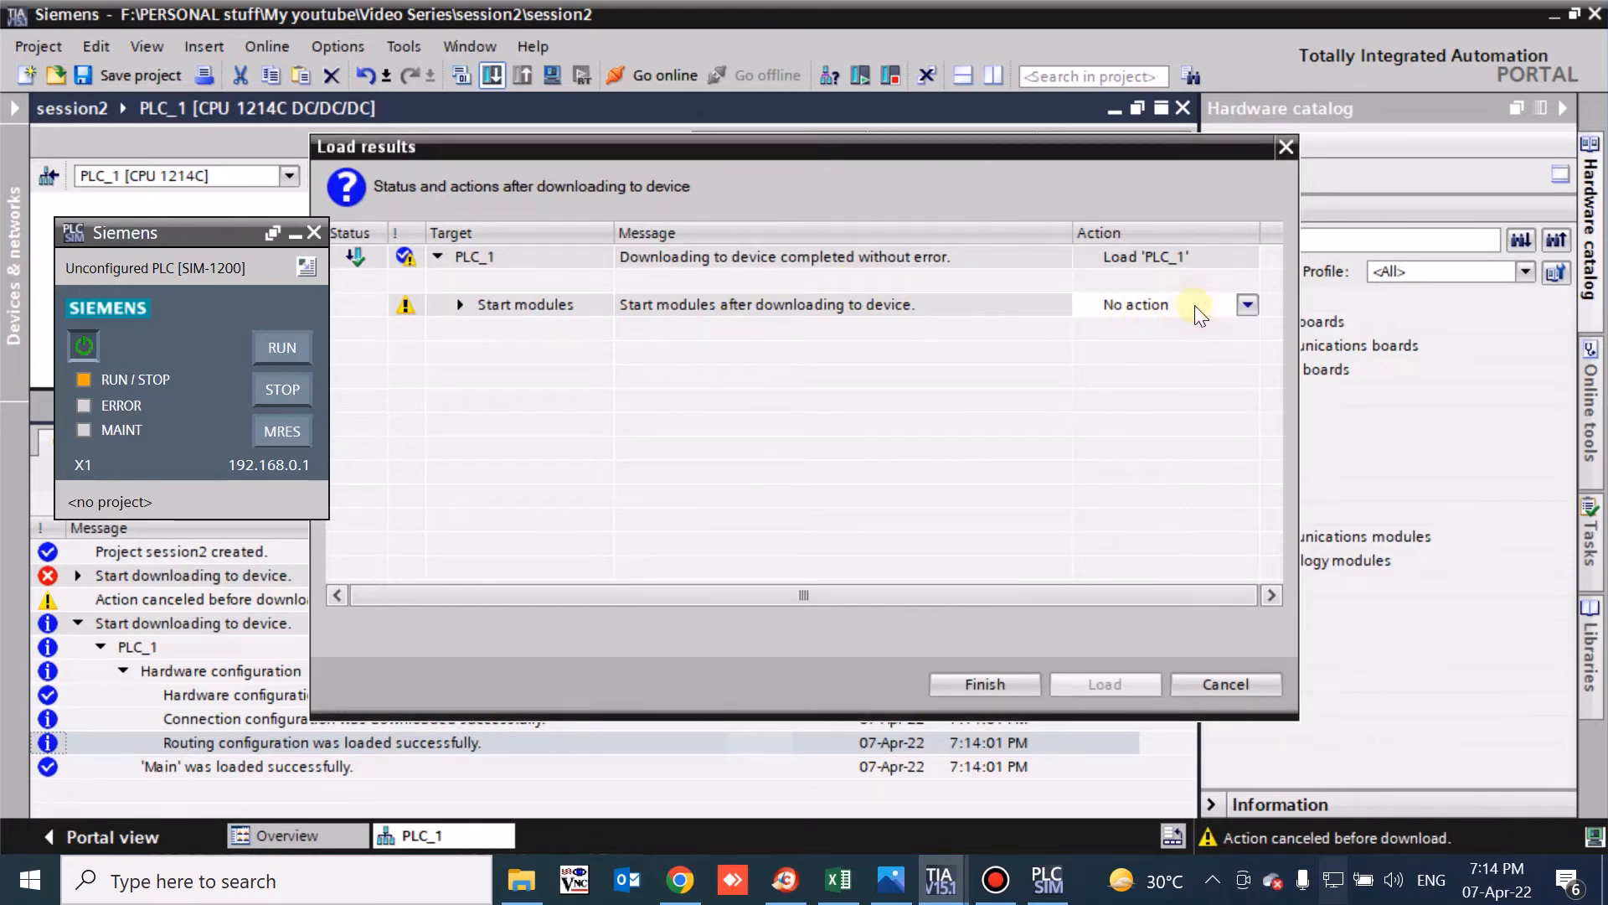
pyautogui.click(1194, 305)
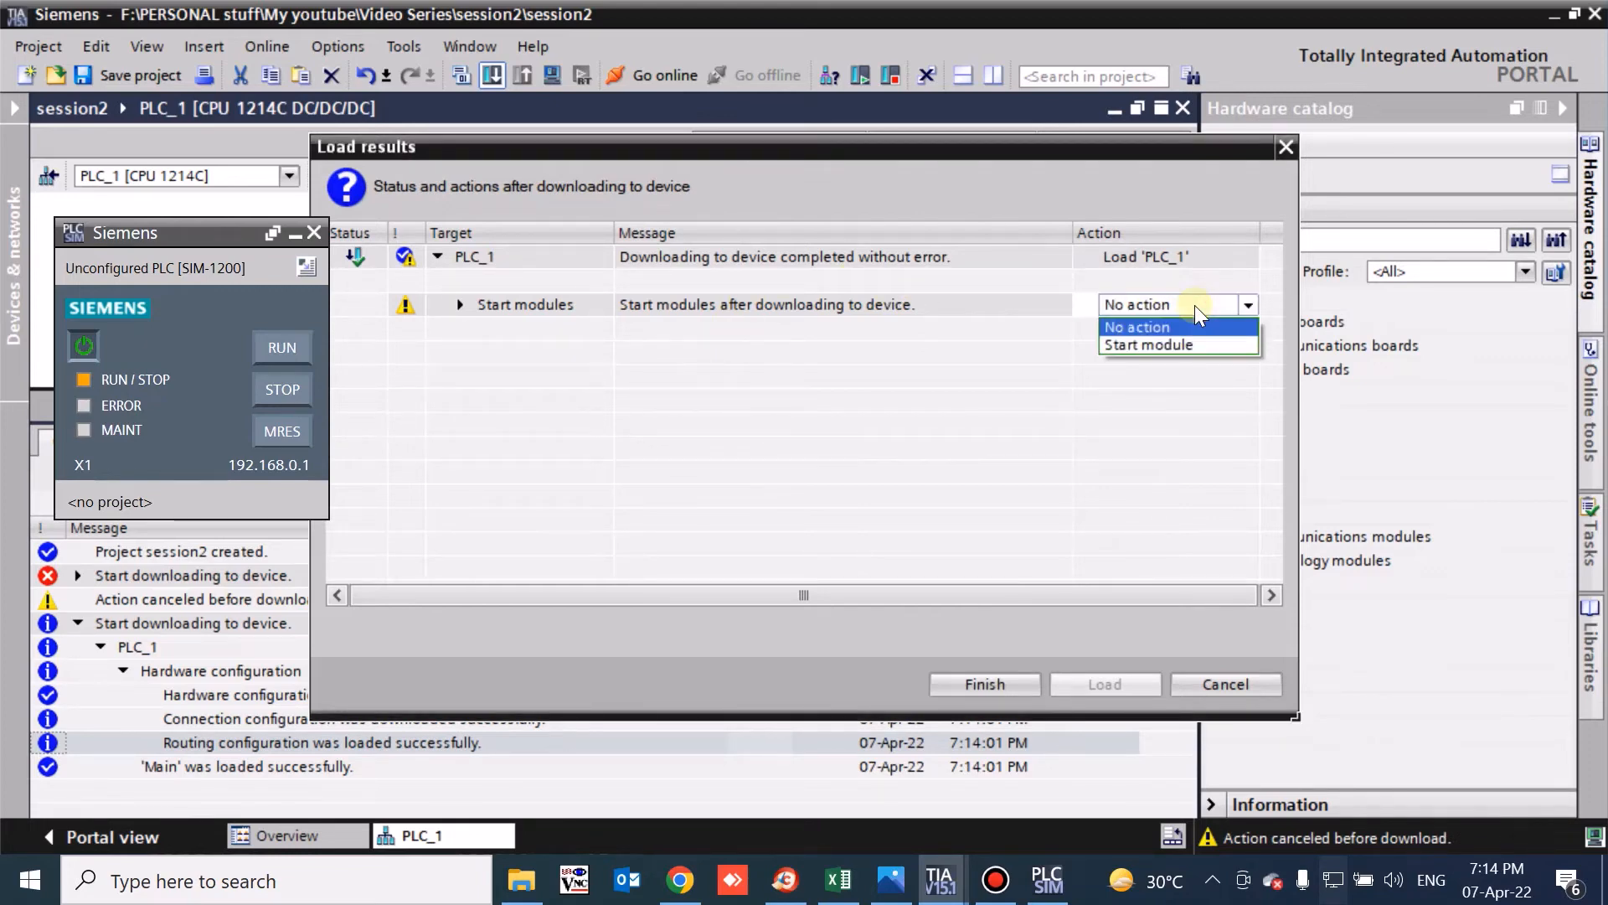
pyautogui.click(1119, 346)
pyautogui.click(1009, 675)
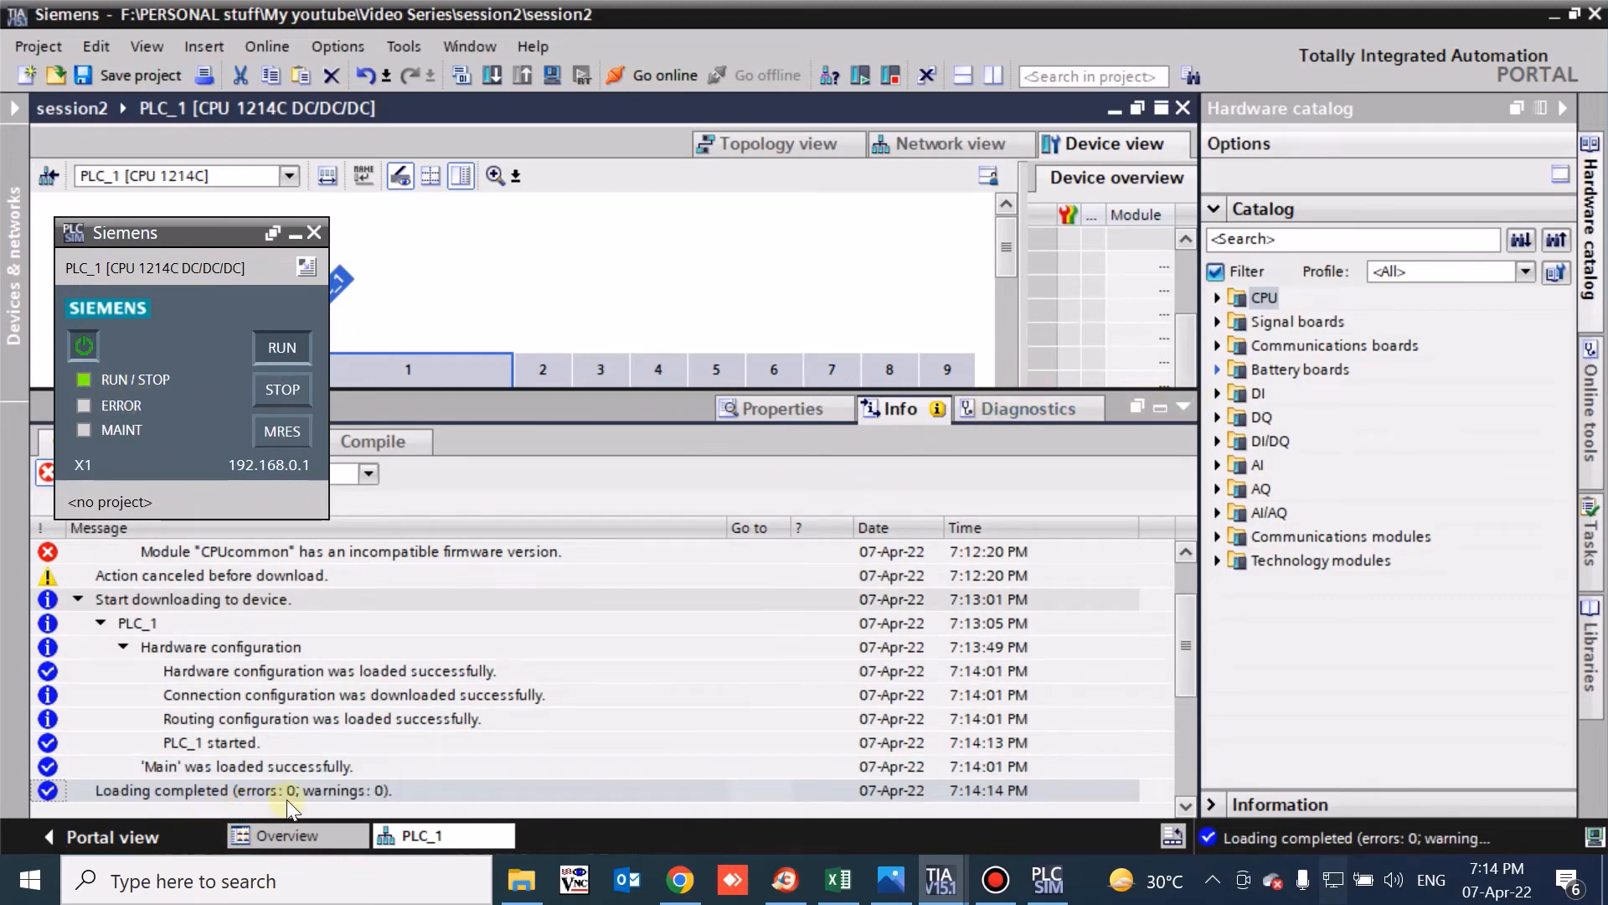
# Collapse the message area, minimize the PLC_1 simulator window and go online with PLC_1.
pyautogui.click(1183, 408)
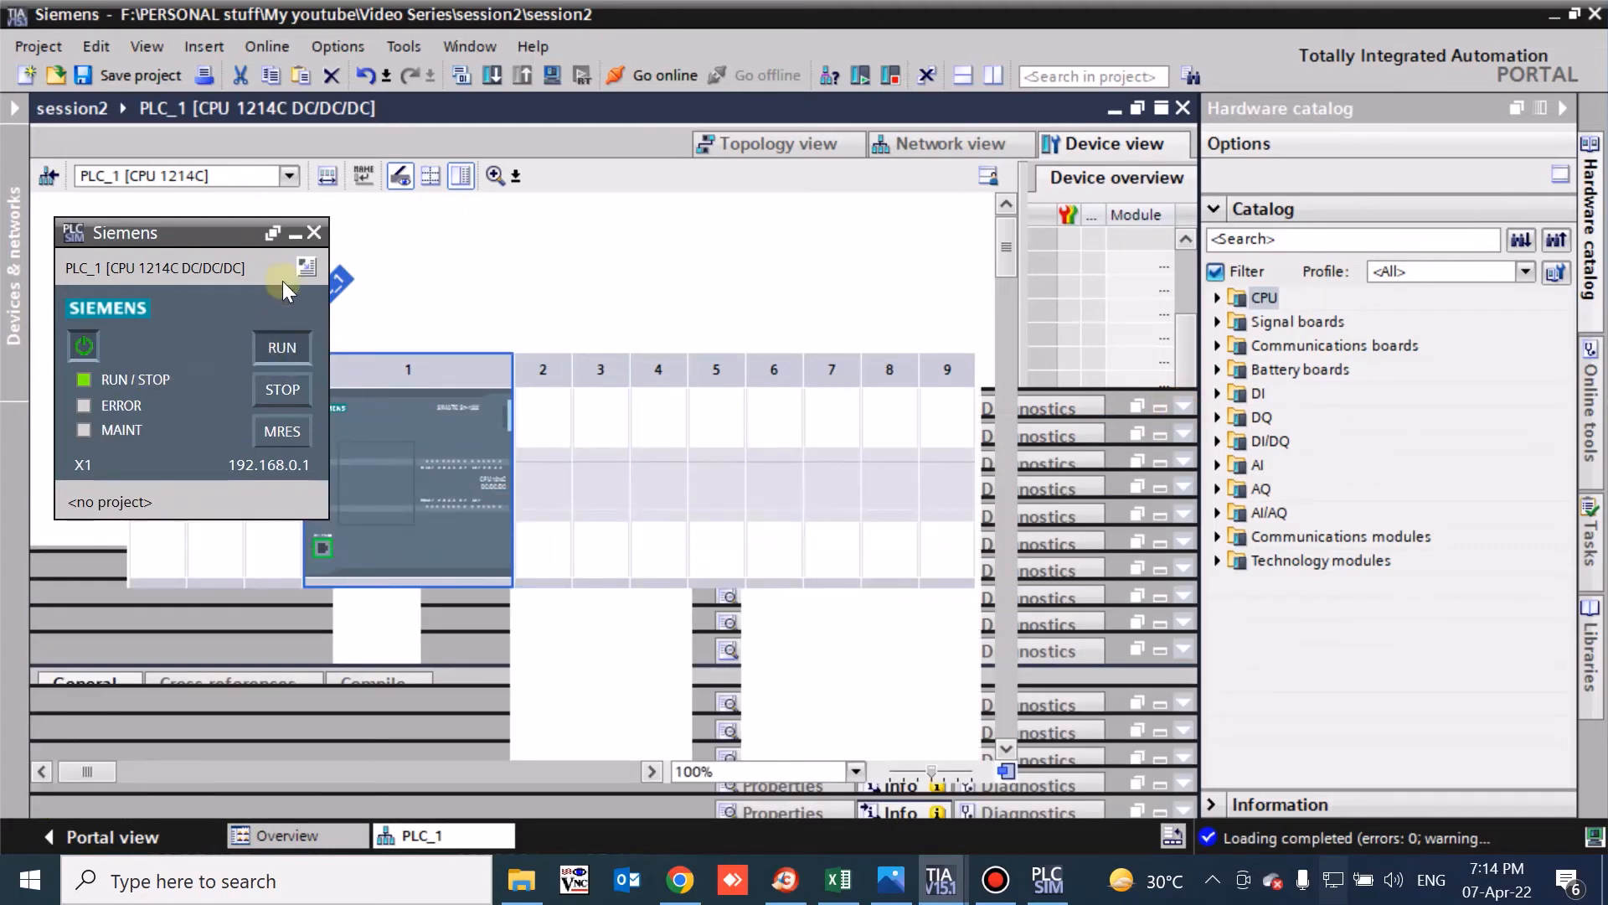
pyautogui.click(298, 230)
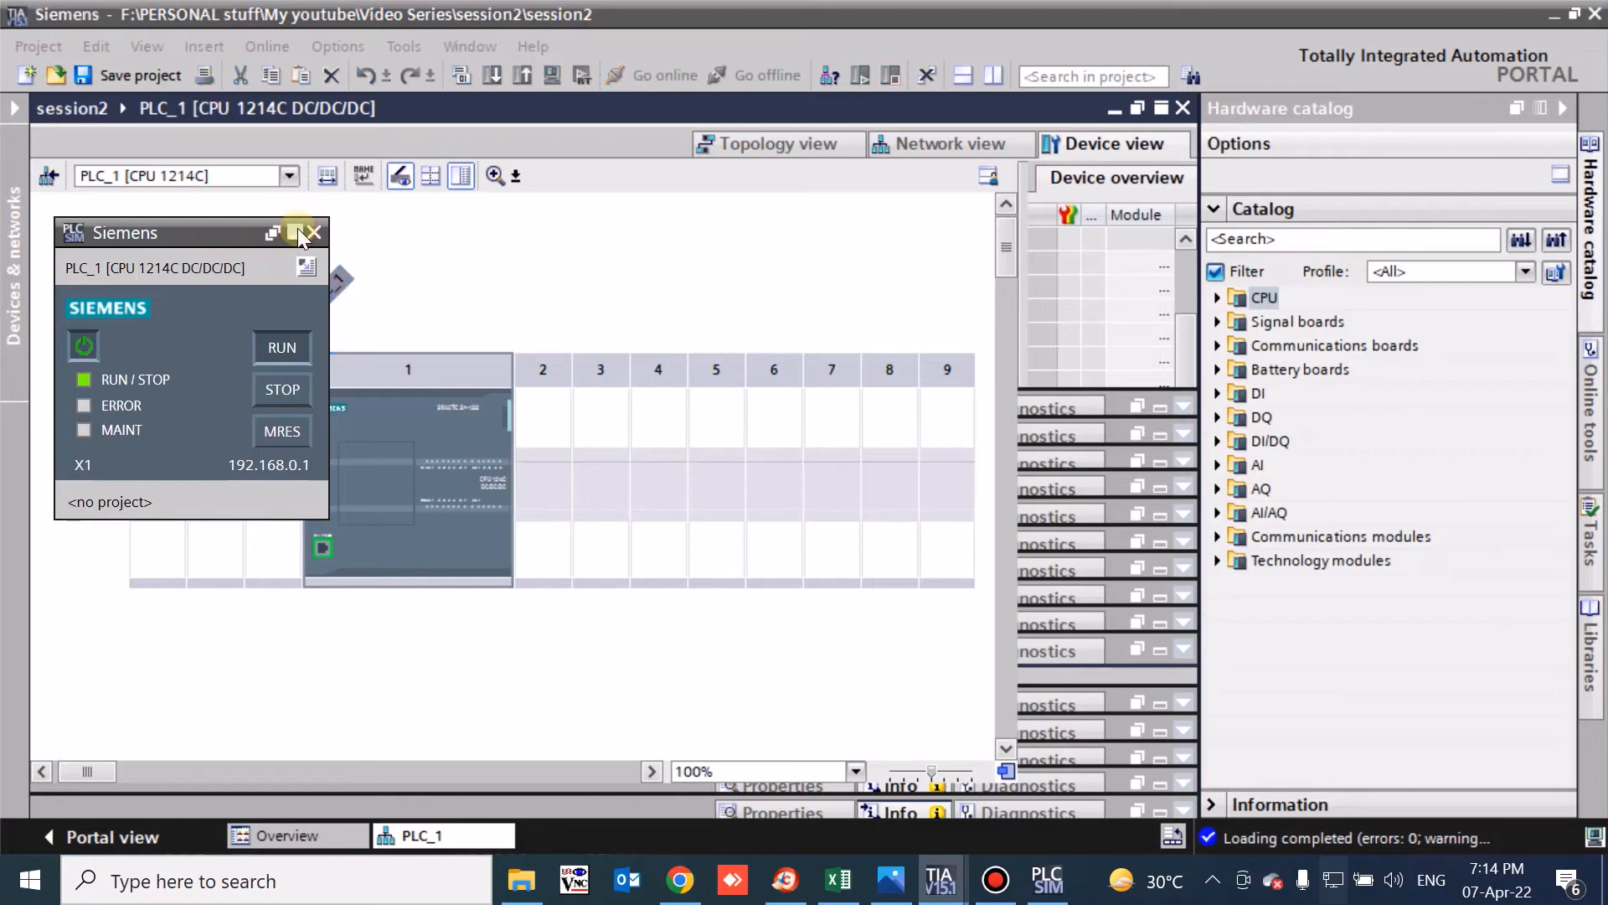
pyautogui.click(418, 422)
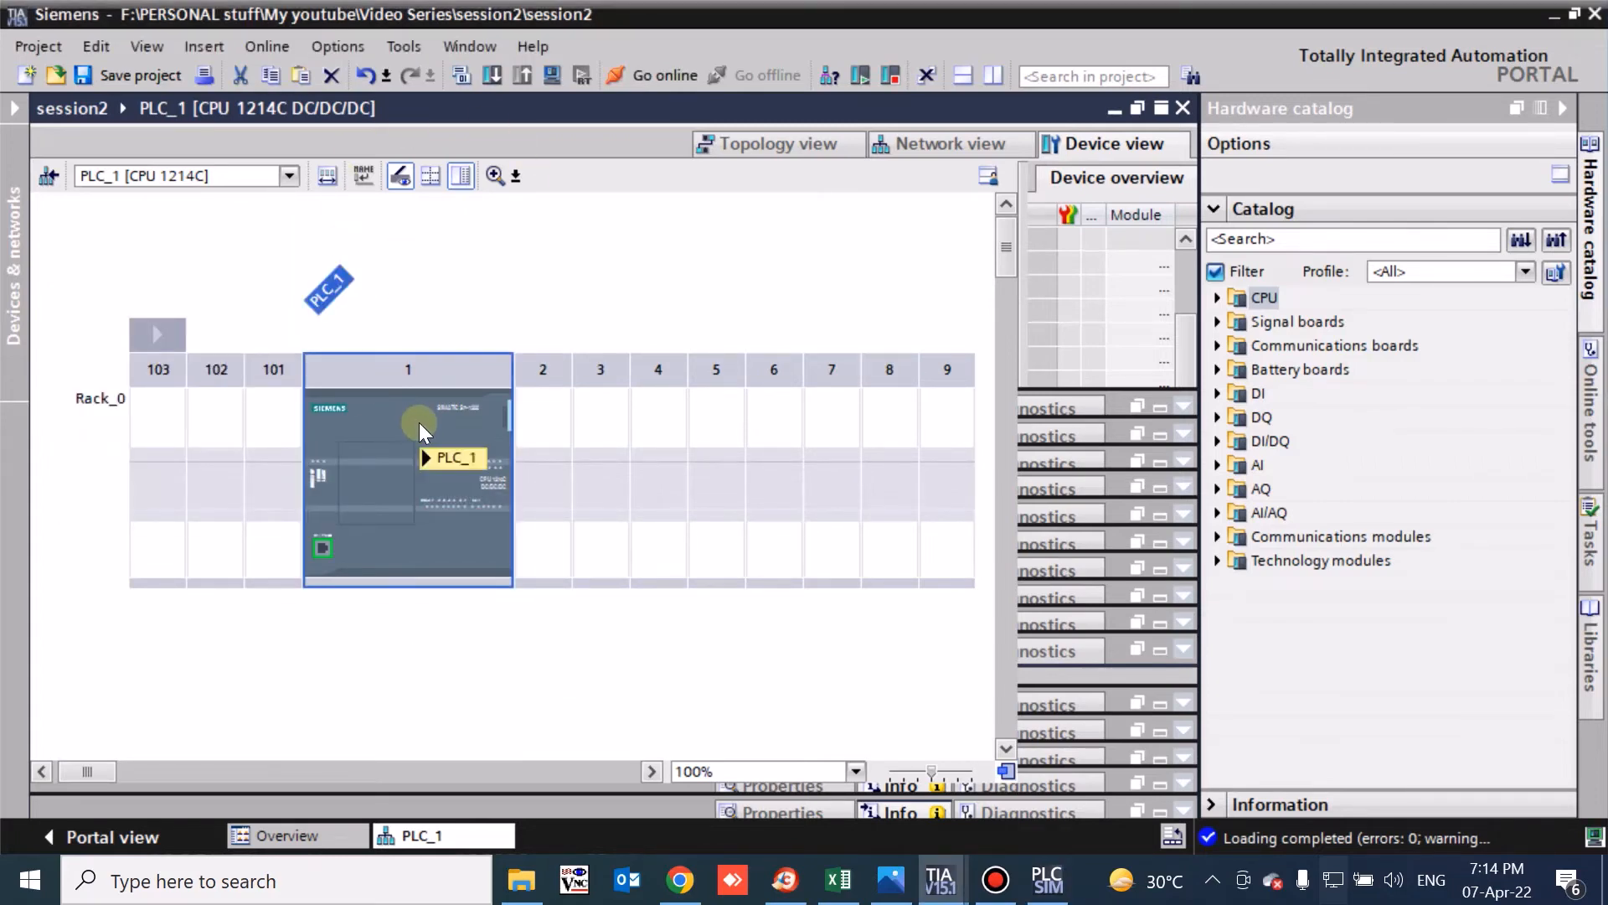
pyautogui.click(640, 75)
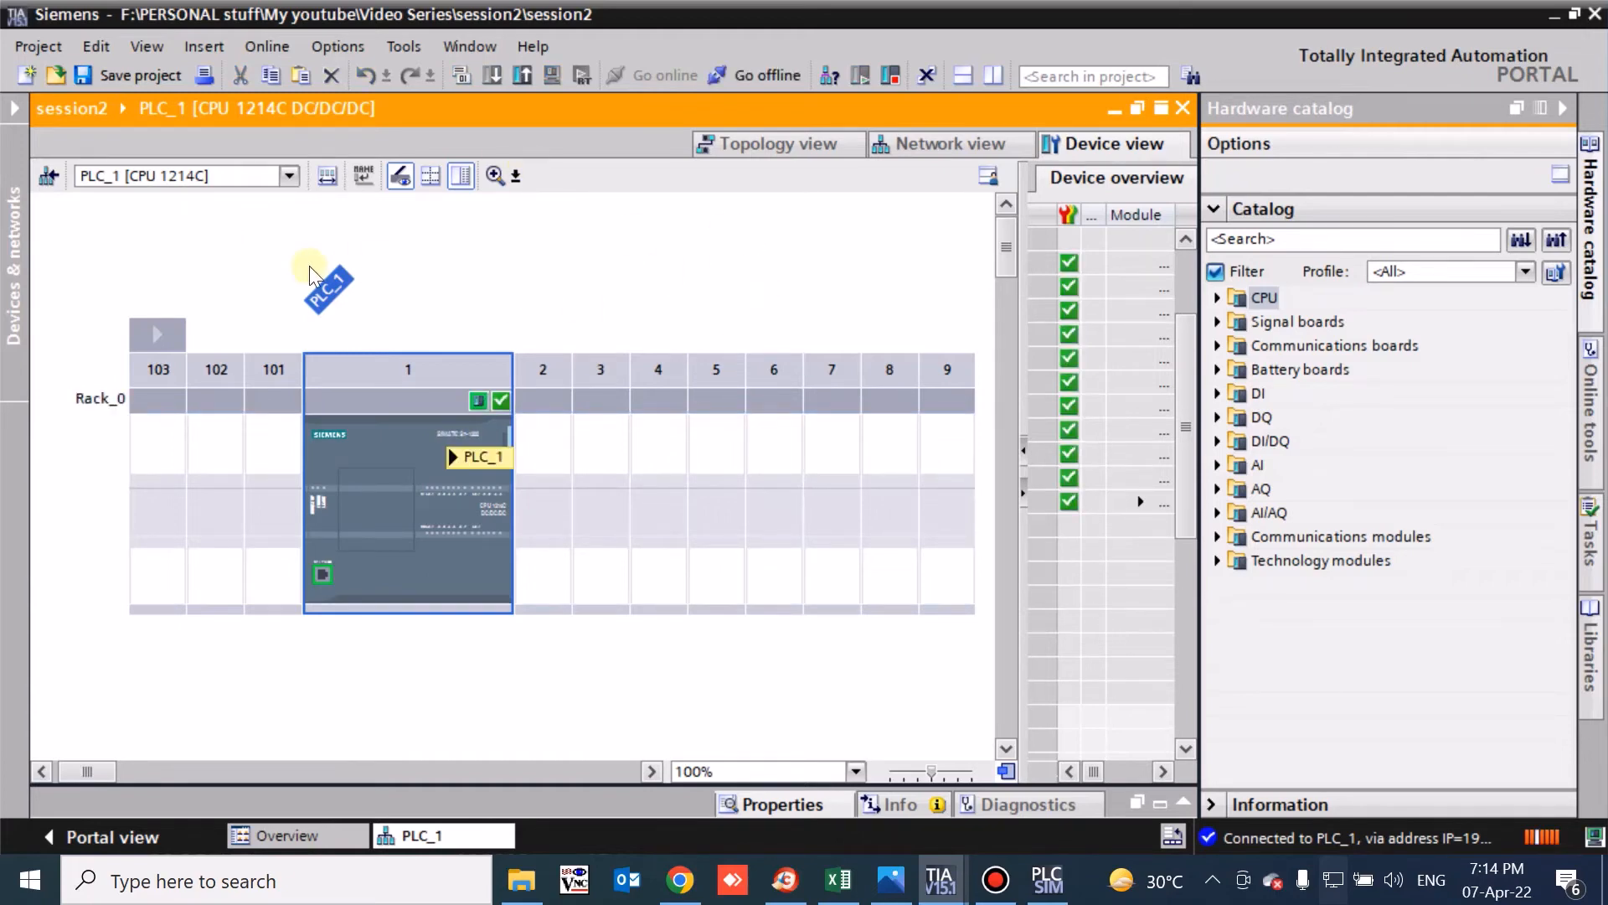
# Show the project tree in a narrow width beside the device view and select the PLC_1 CPU.
pyautogui.click(17, 109)
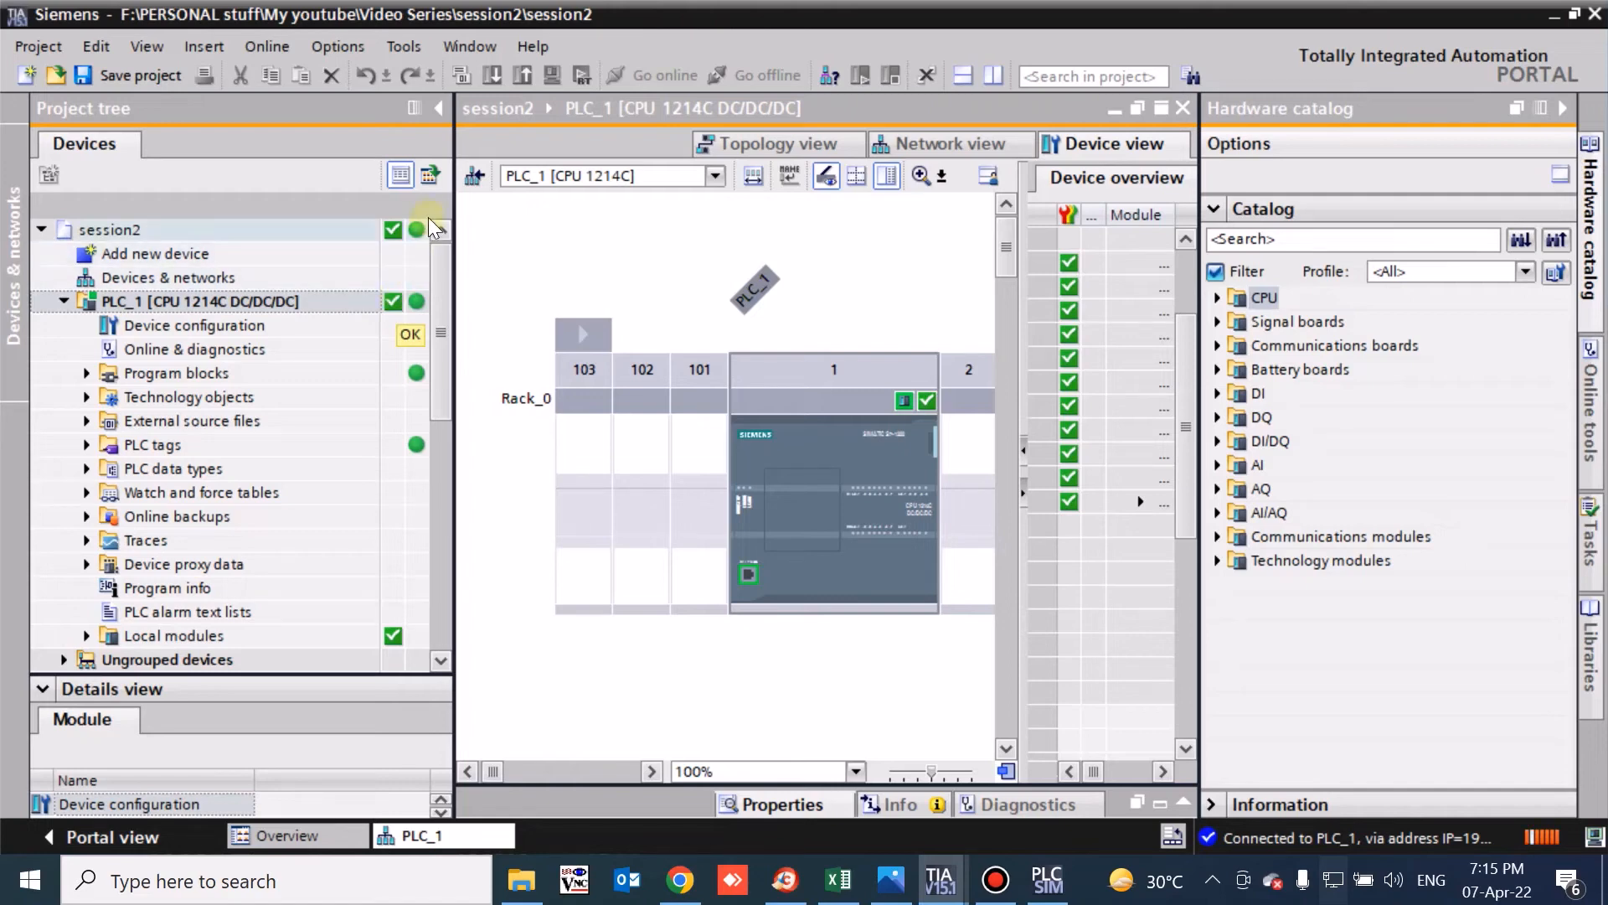
pyautogui.moveTo(454, 197); pyautogui.dragTo(260, 201)
pyautogui.click(635, 447)
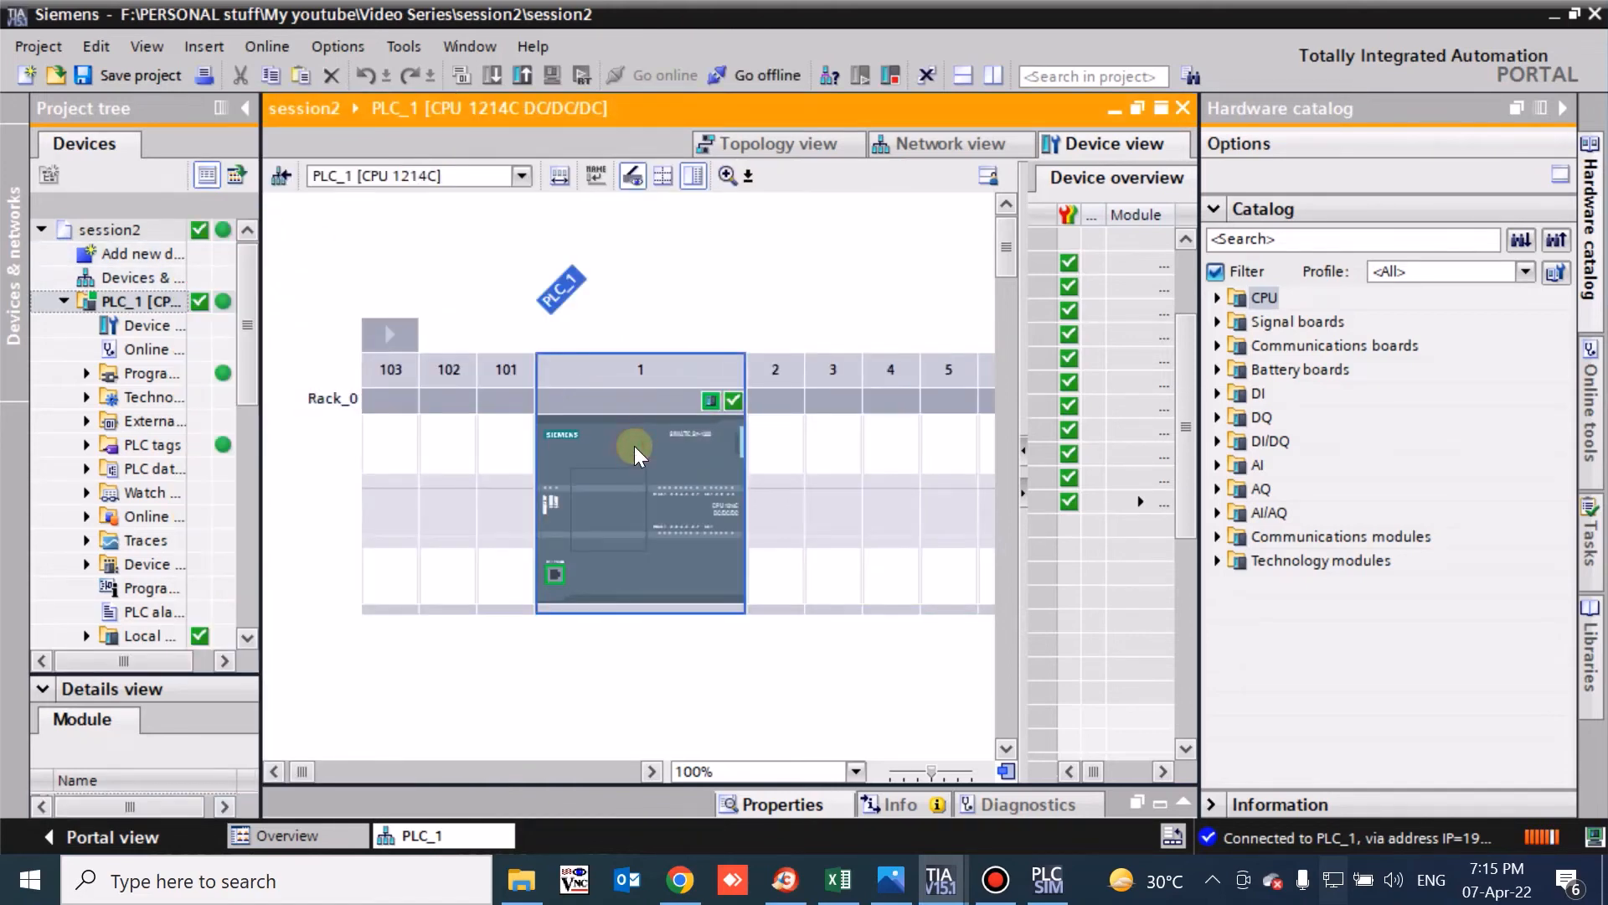
# Open the online tools for PLC_1 and resize the sections to examine the CPU operator panel, cycle time and memory usage.
pyautogui.click(1591, 431)
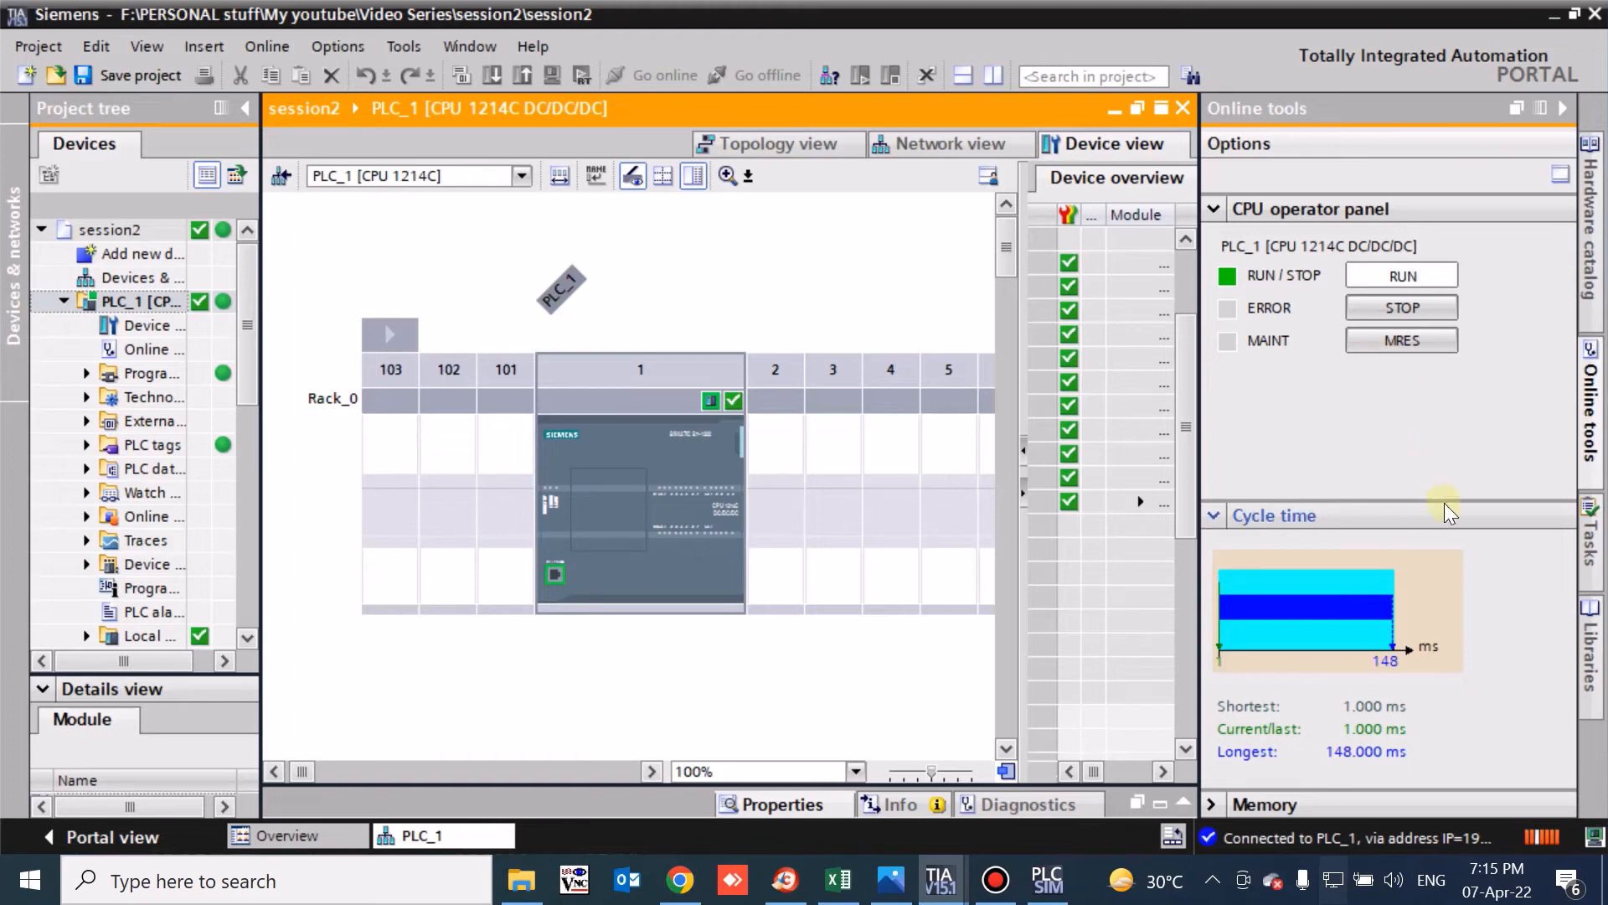
pyautogui.moveTo(1442, 499); pyautogui.dragTo(1431, 392)
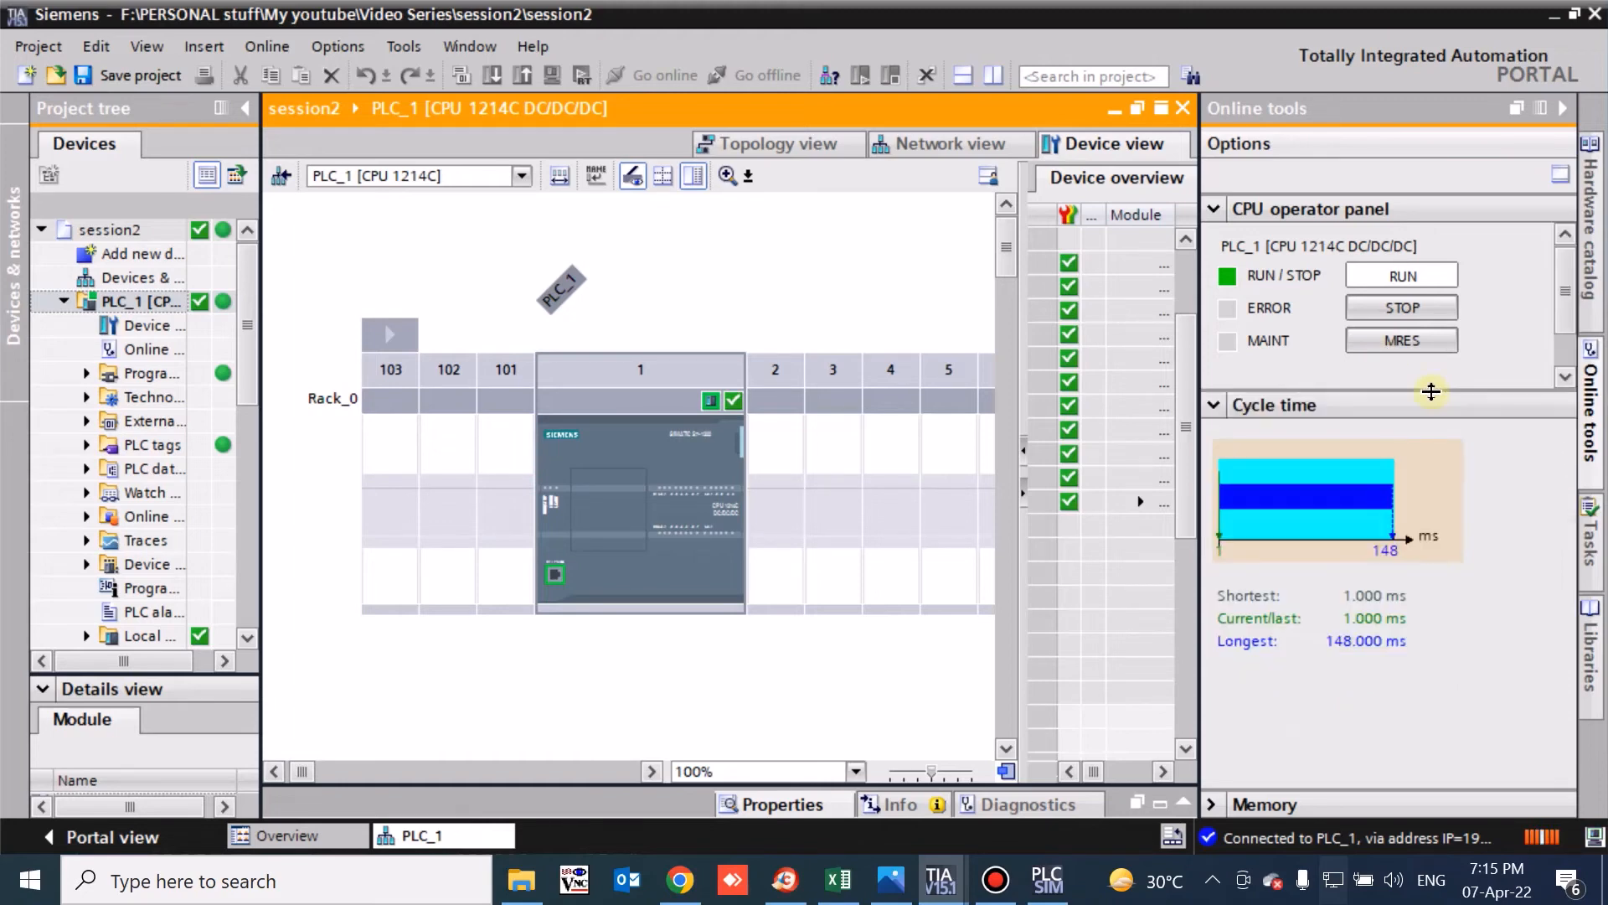
pyautogui.click(1263, 802)
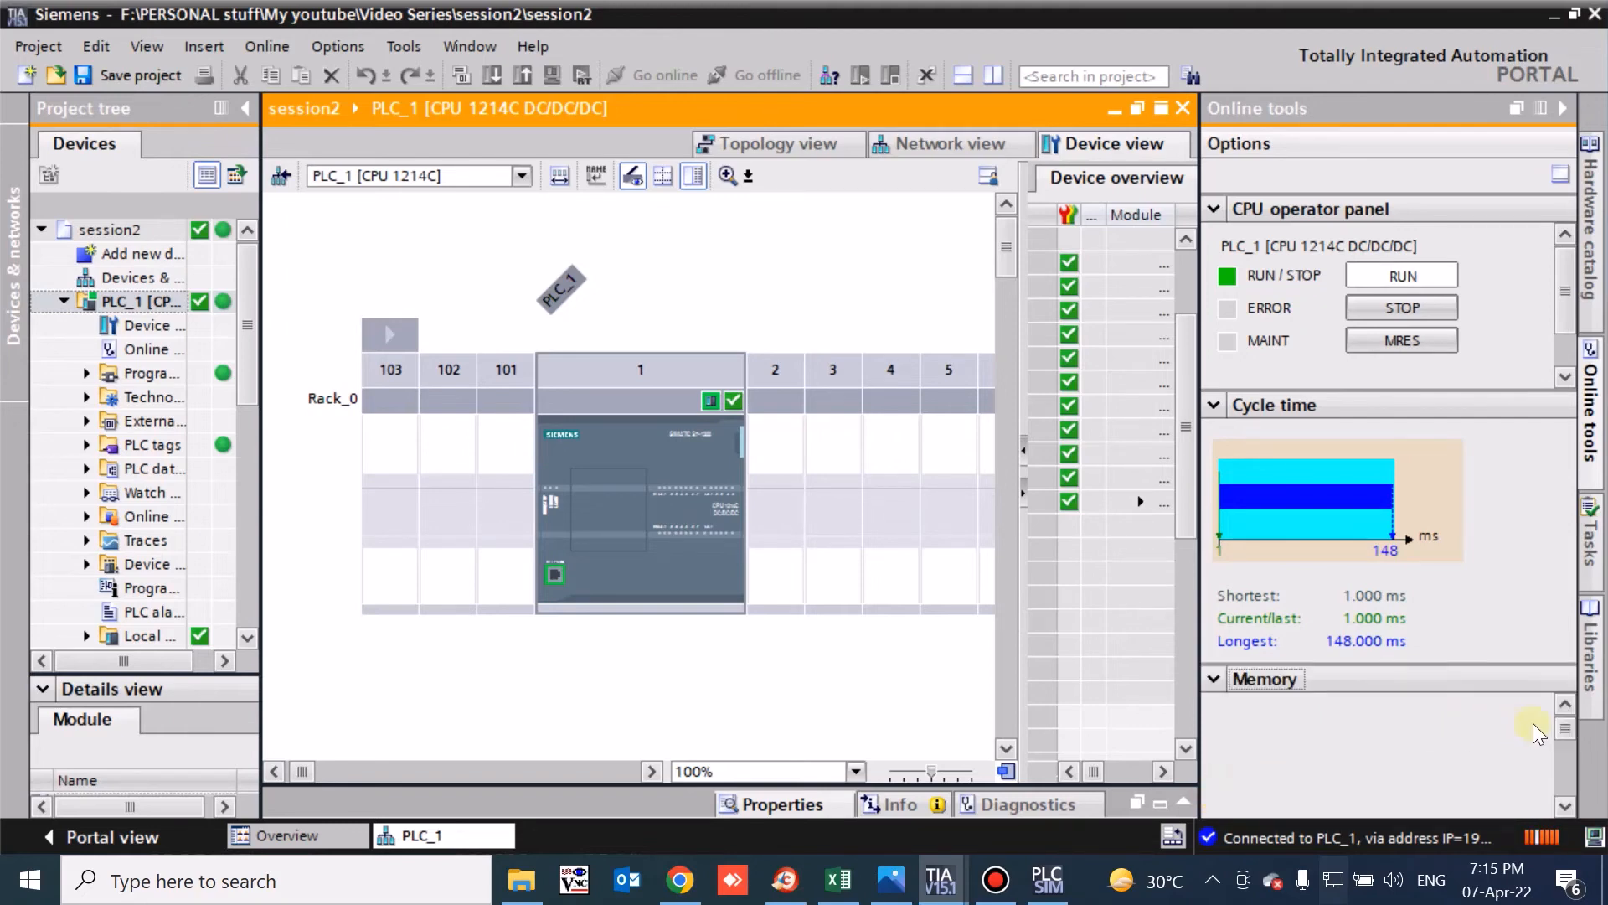
pyautogui.moveTo(1517, 664); pyautogui.dragTo(1508, 536)
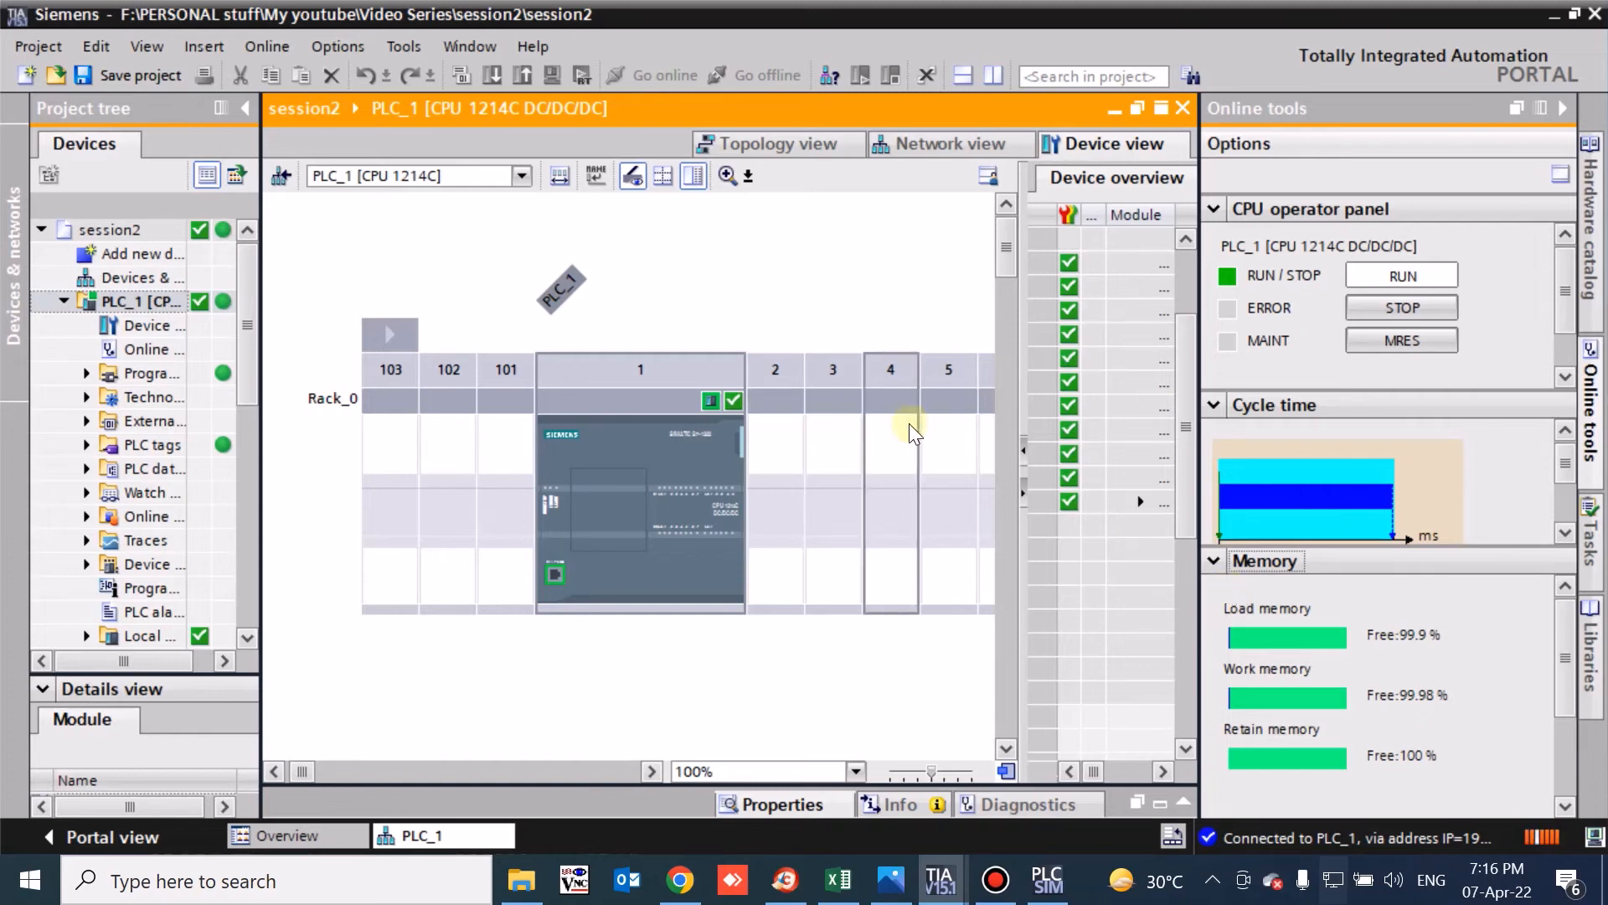
# Try splitting the editor space vertically, hide the device overview, and switch to a horizontal split with a taller device view.
pyautogui.click(674, 434)
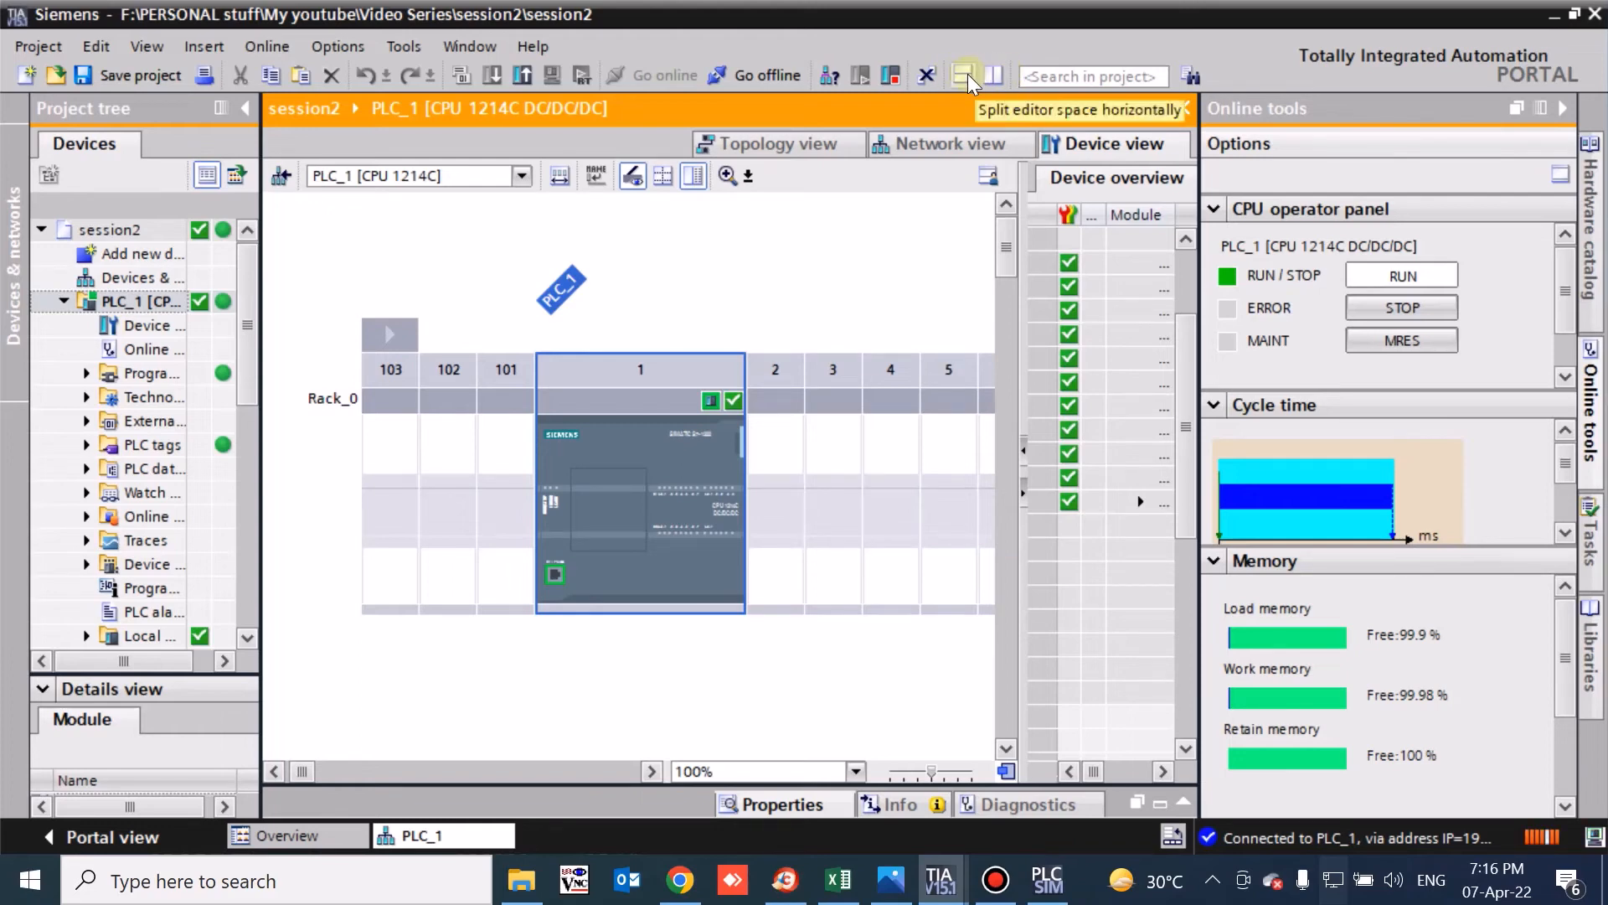
pyautogui.click(994, 77)
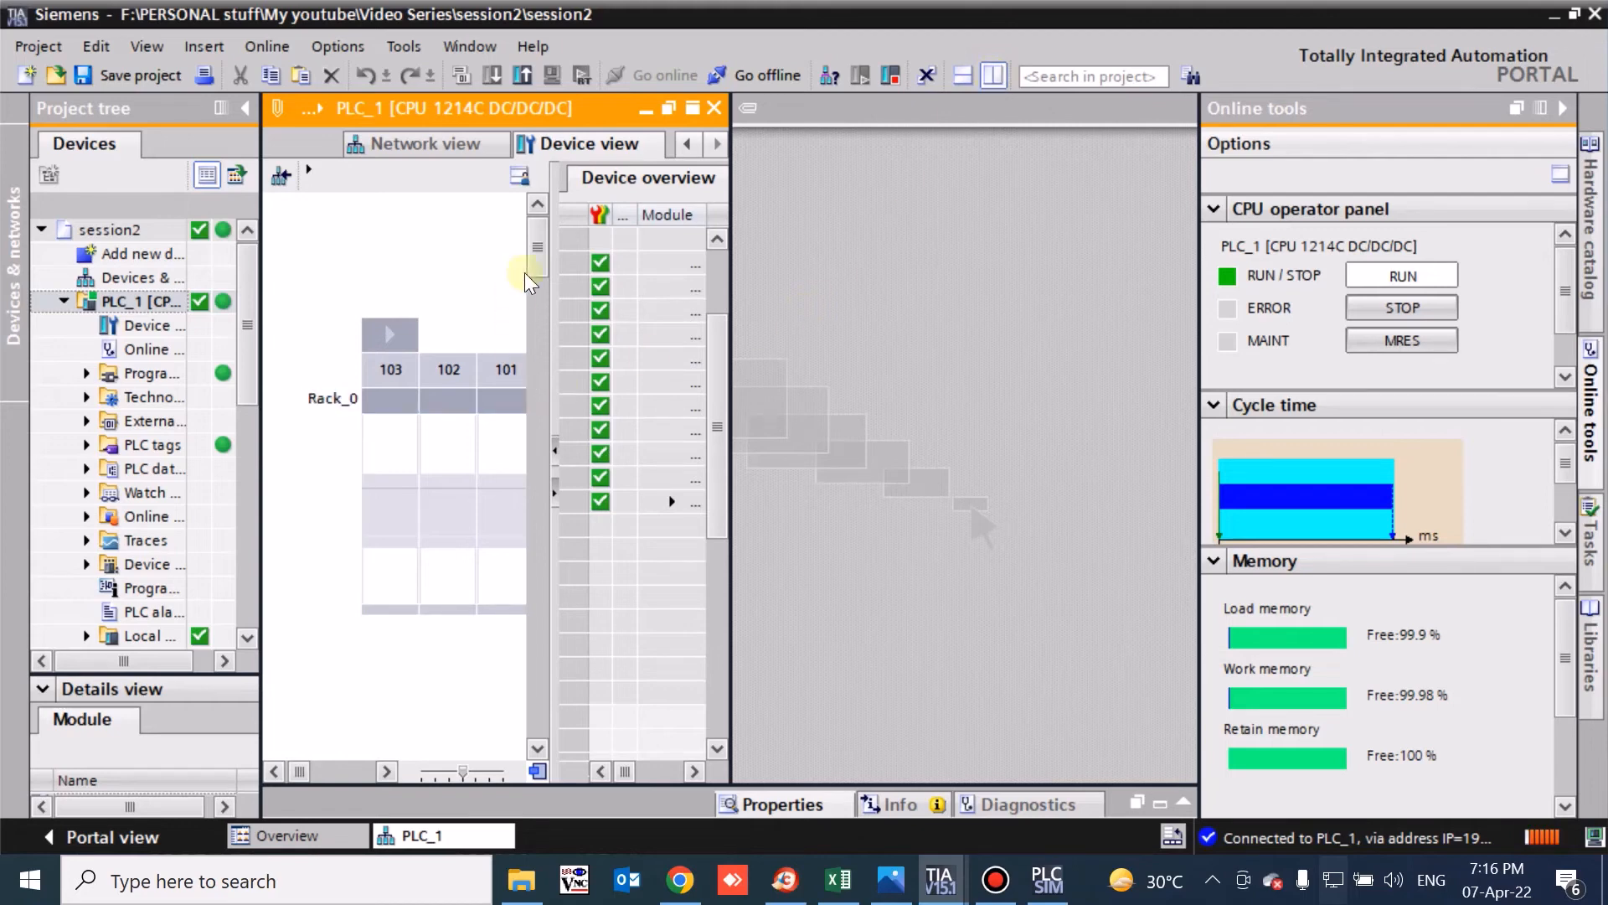
pyautogui.click(555, 493)
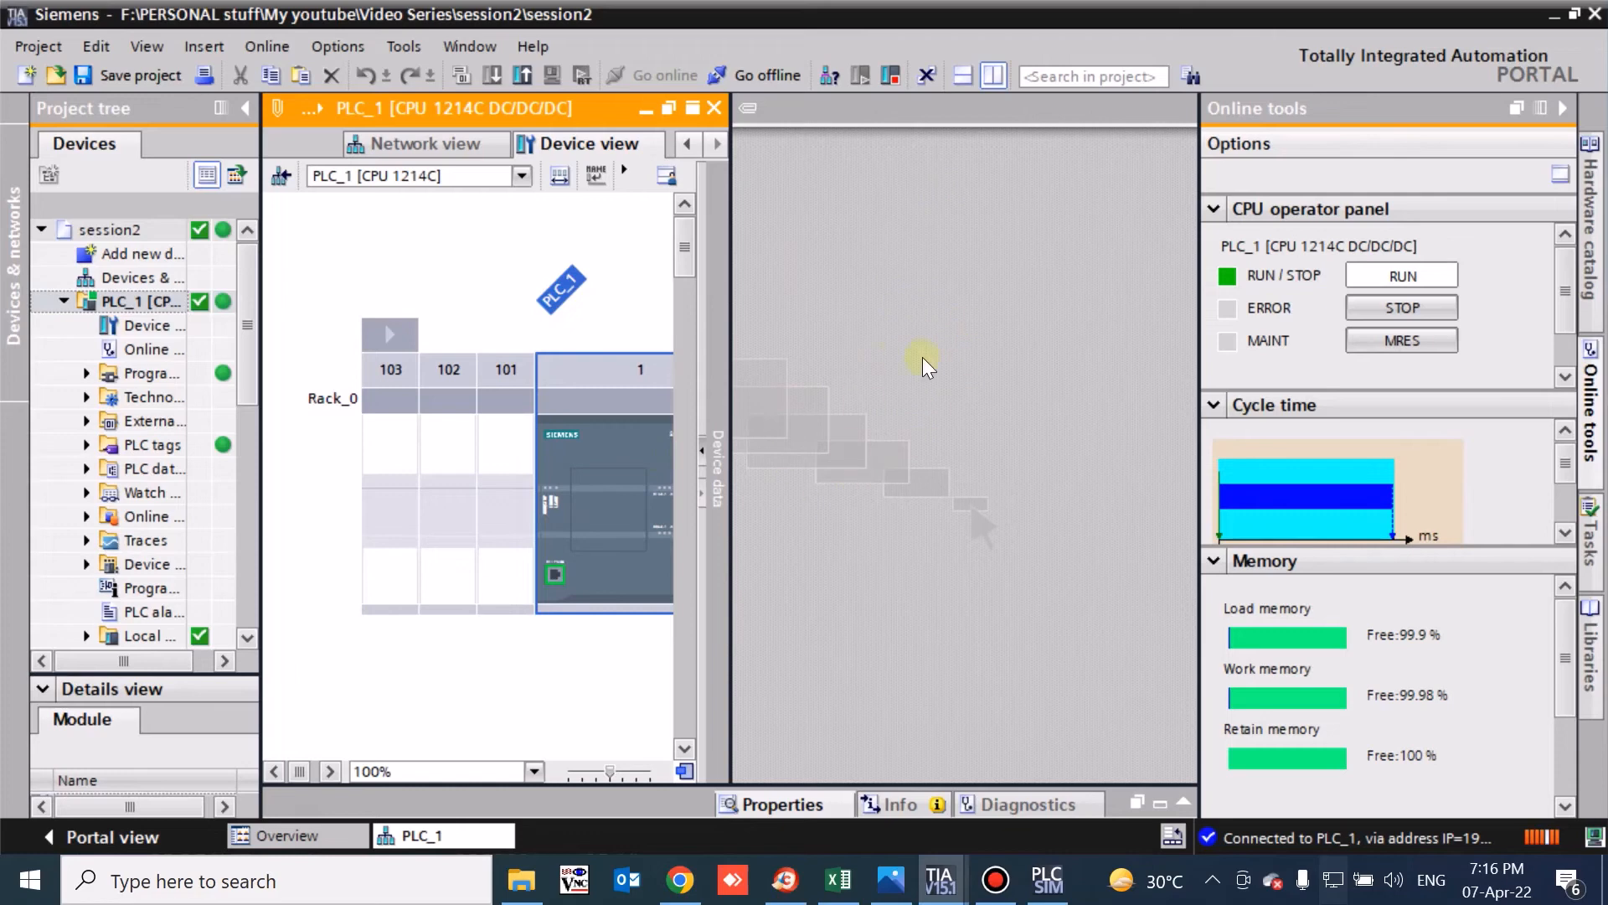
pyautogui.click(962, 77)
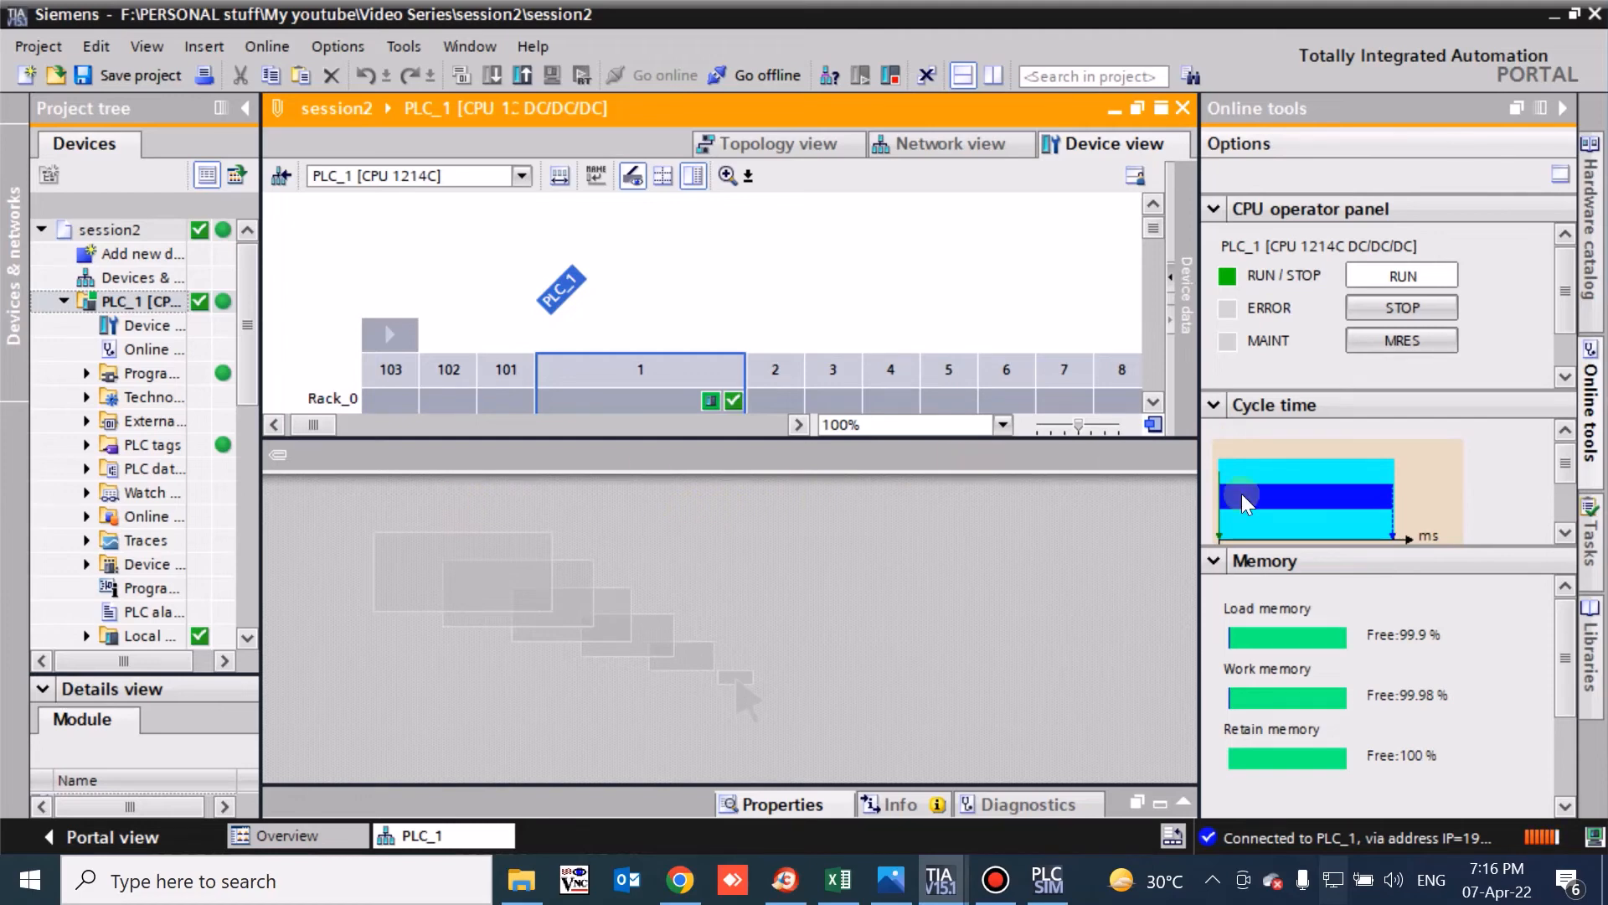
pyautogui.moveTo(1190, 437); pyautogui.dragTo(1190, 523)
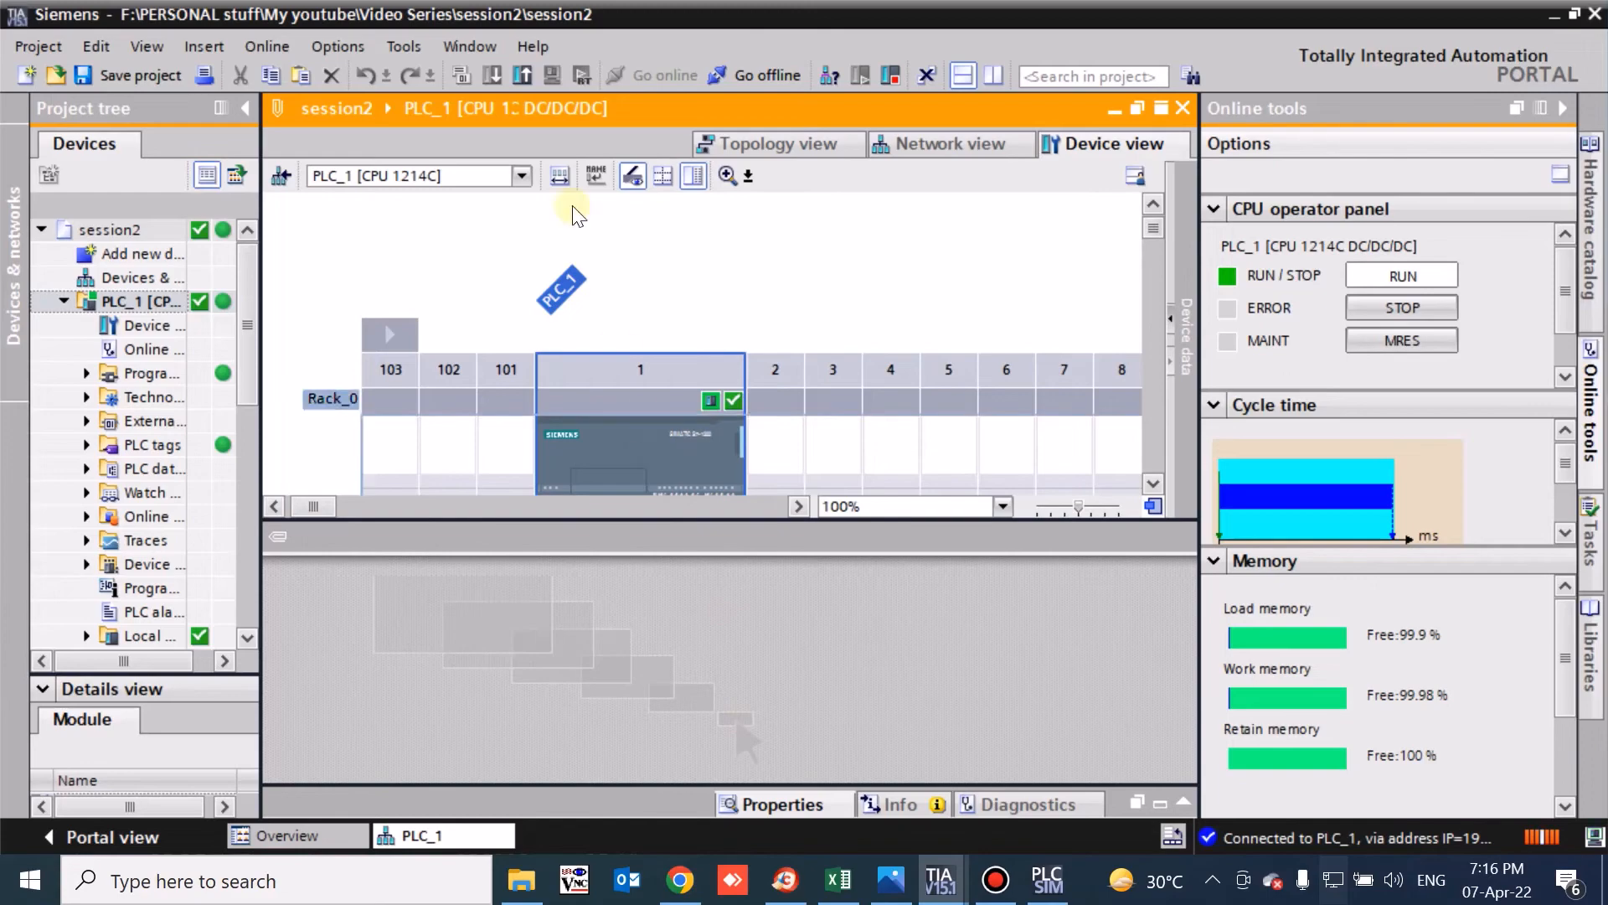
# Upload PLC_1 from the simulated device, accepting replacement of the offline program blocks with Continue, and collapse the message area.
pyautogui.click(520, 77)
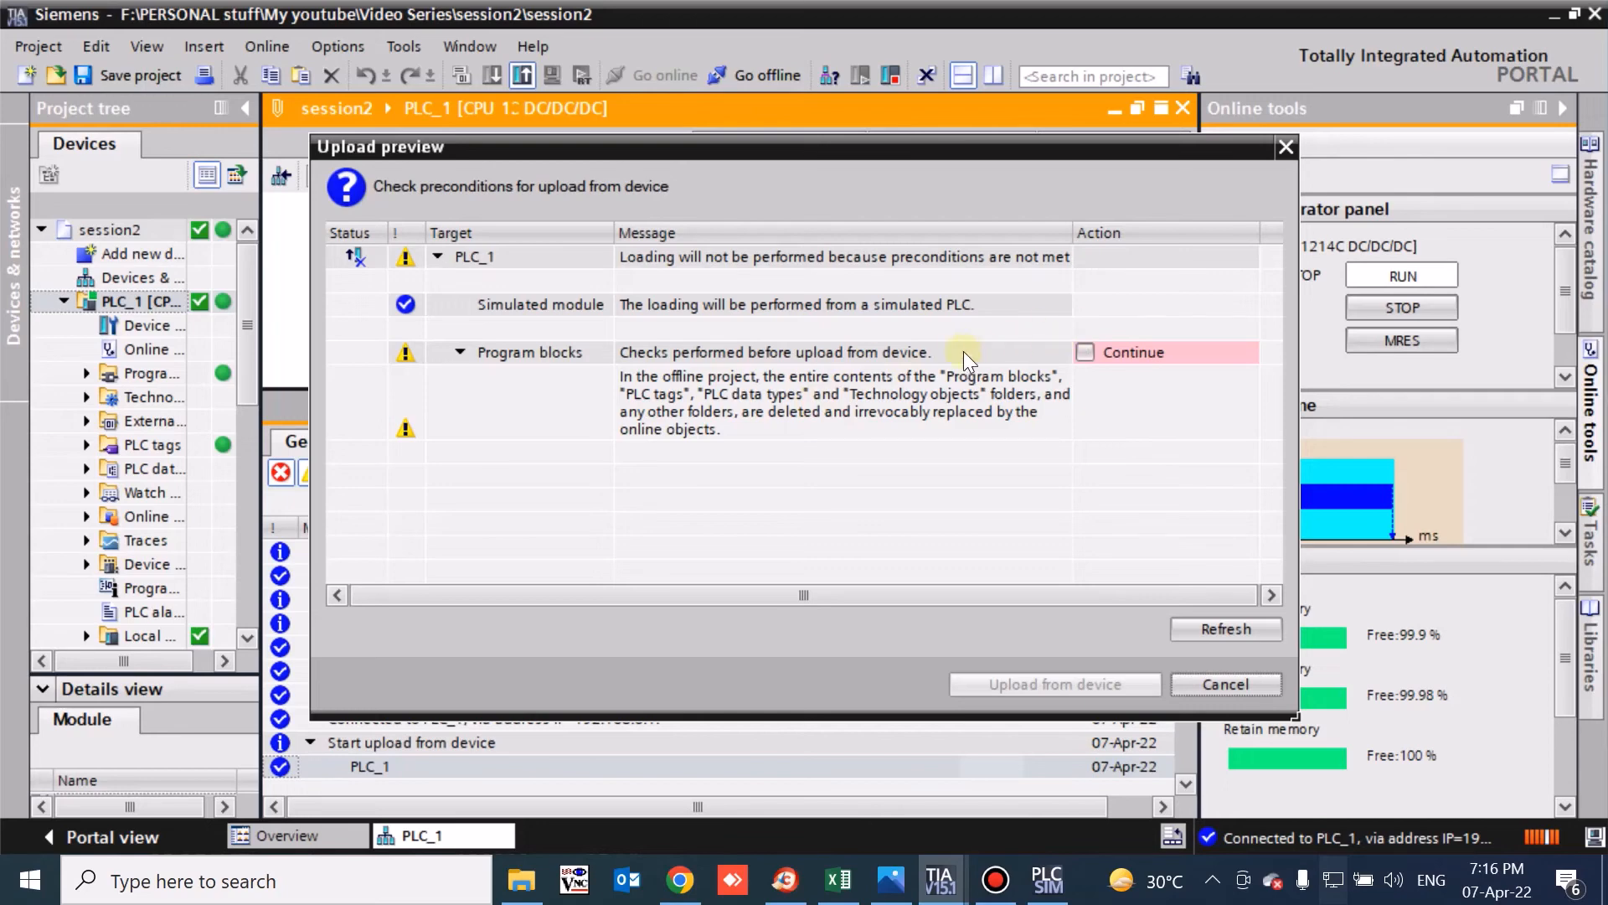
pyautogui.click(1086, 359)
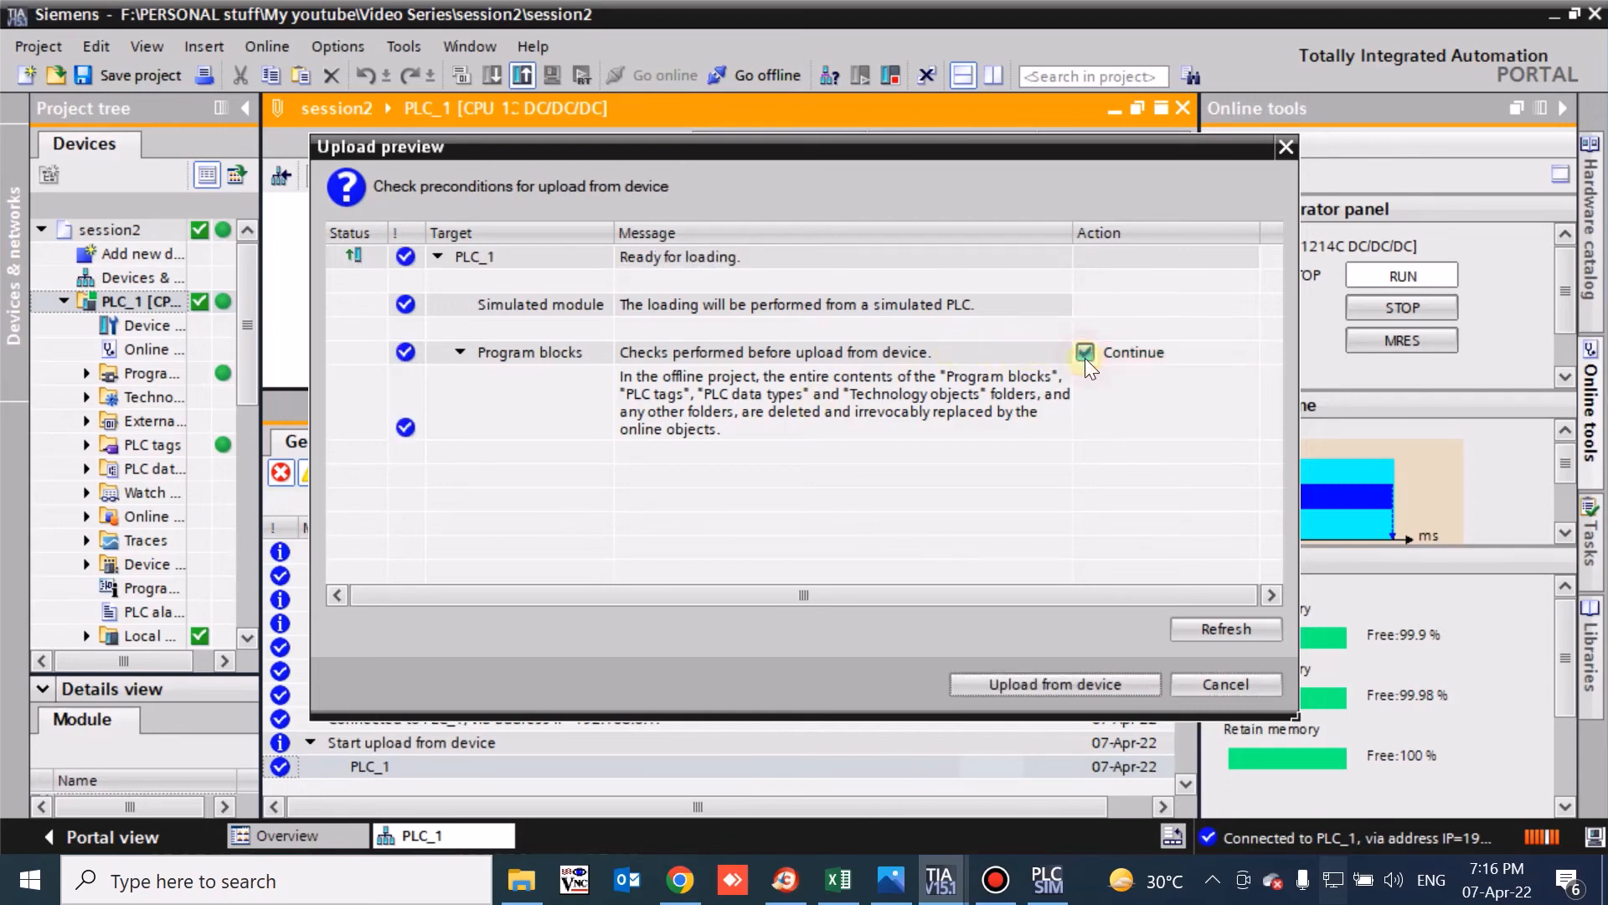
pyautogui.click(1001, 684)
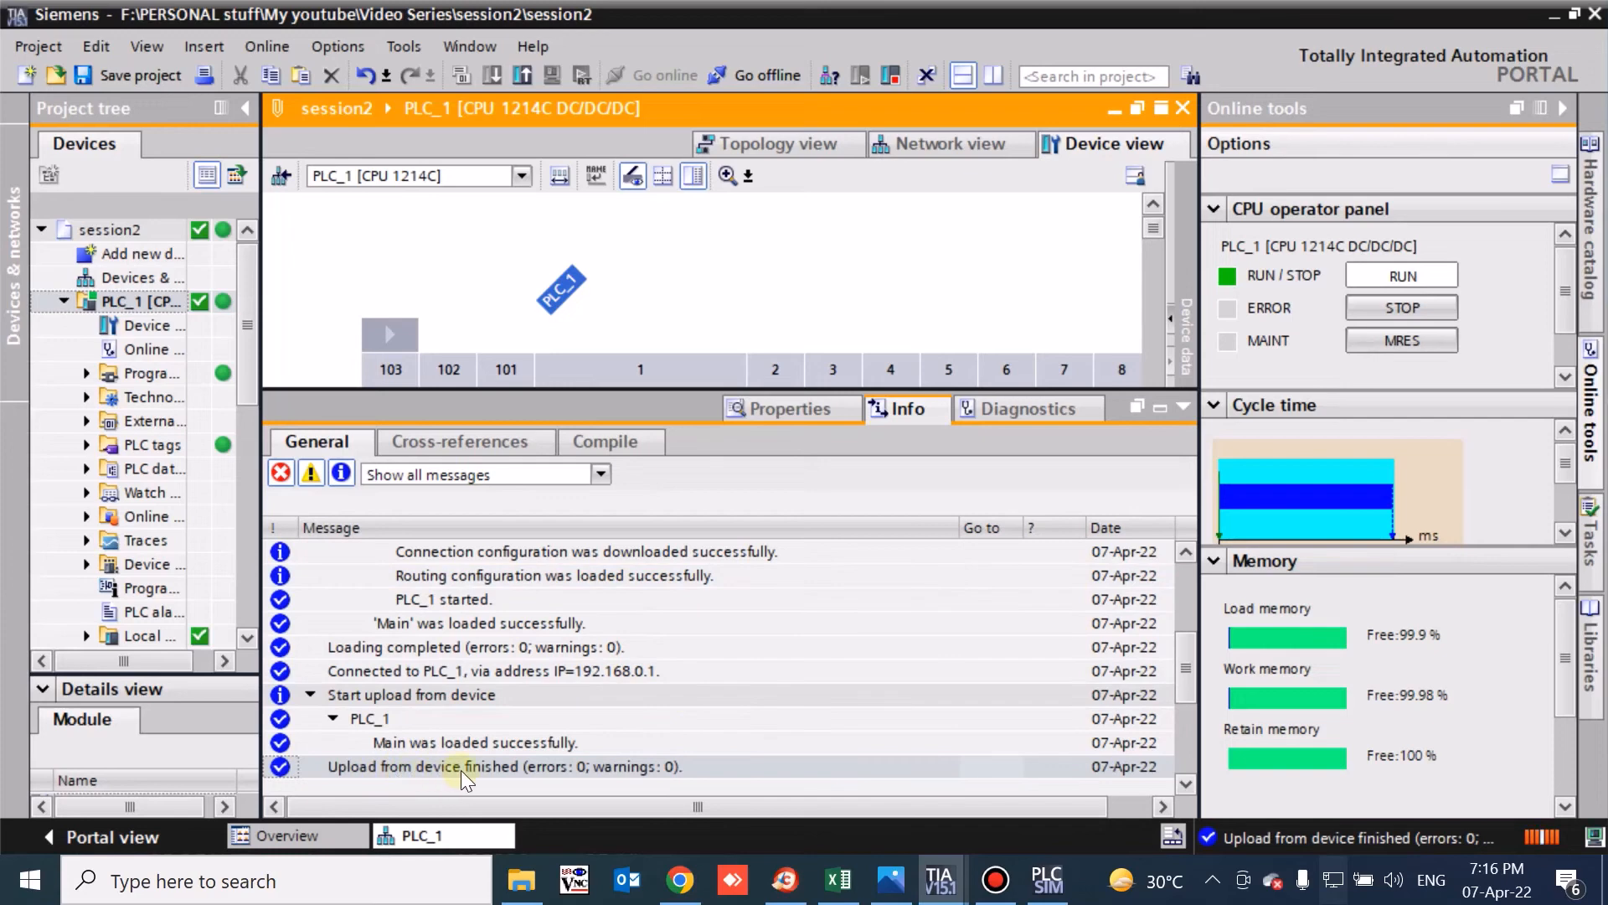
pyautogui.click(1183, 412)
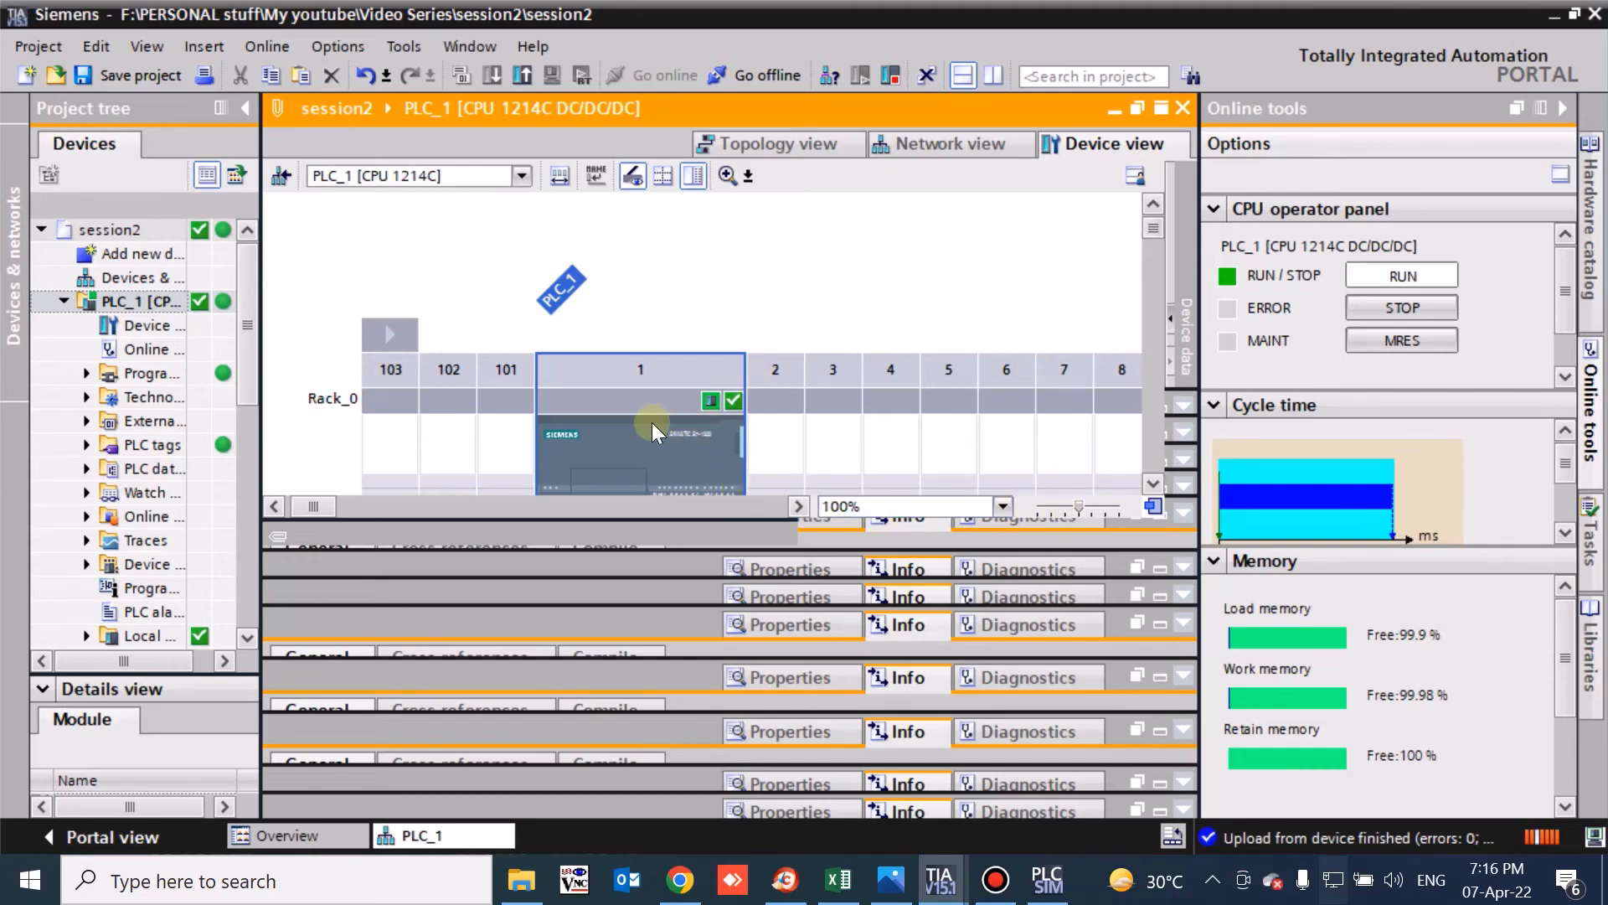
# Open Online & diagnostics for PLC_1 in an unsplit editor and review its online access and general module information.
pyautogui.doubleClick(112, 349)
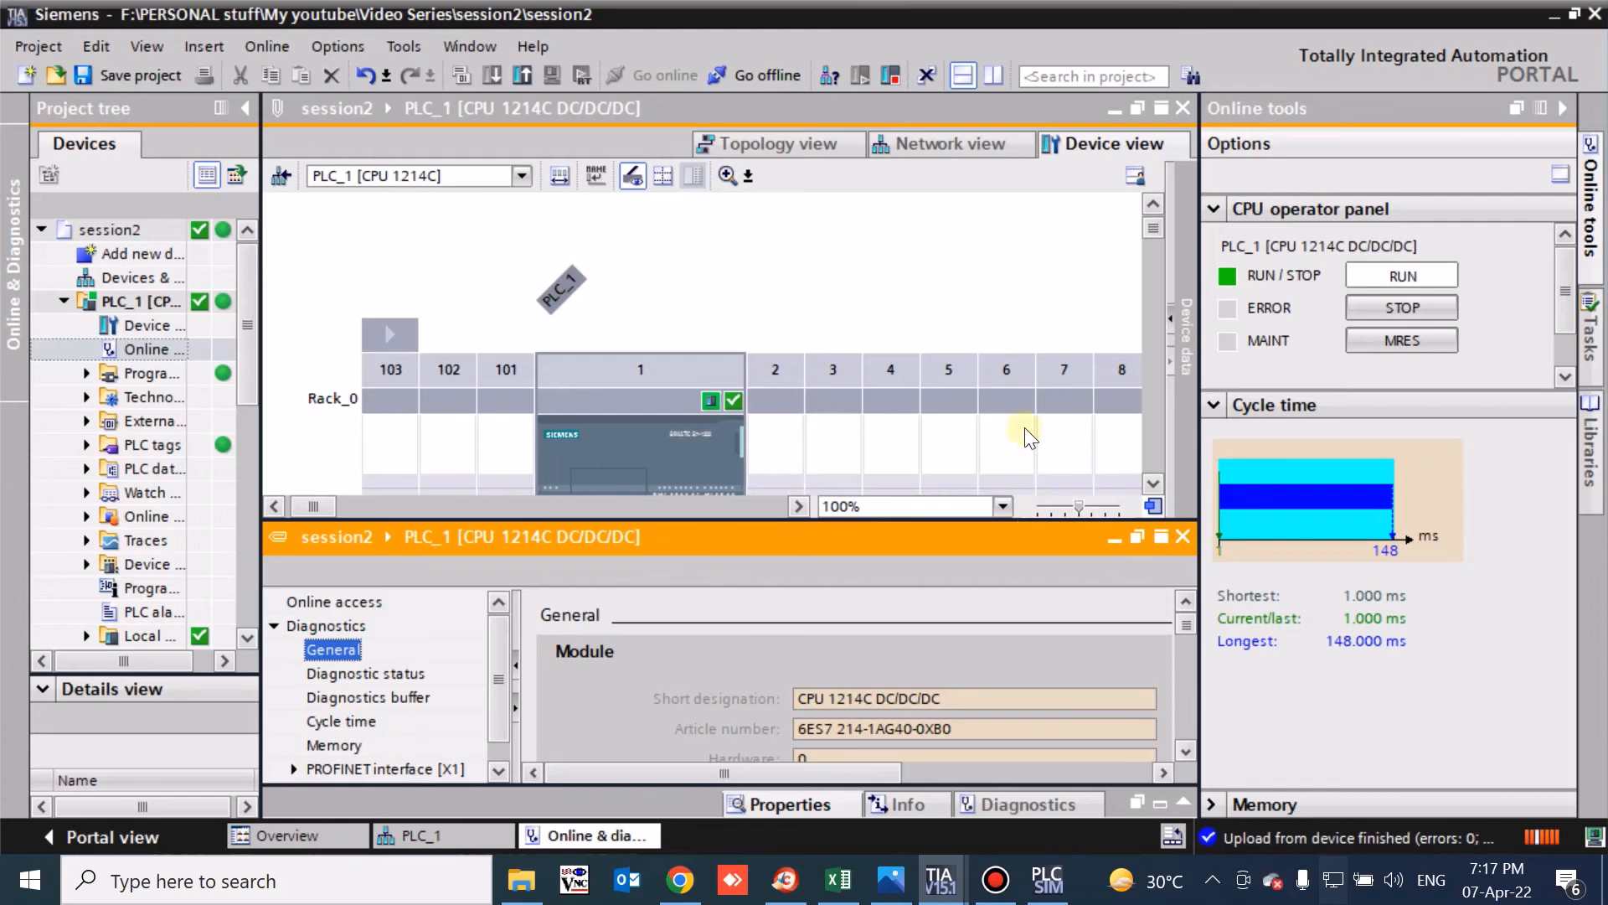
pyautogui.click(964, 82)
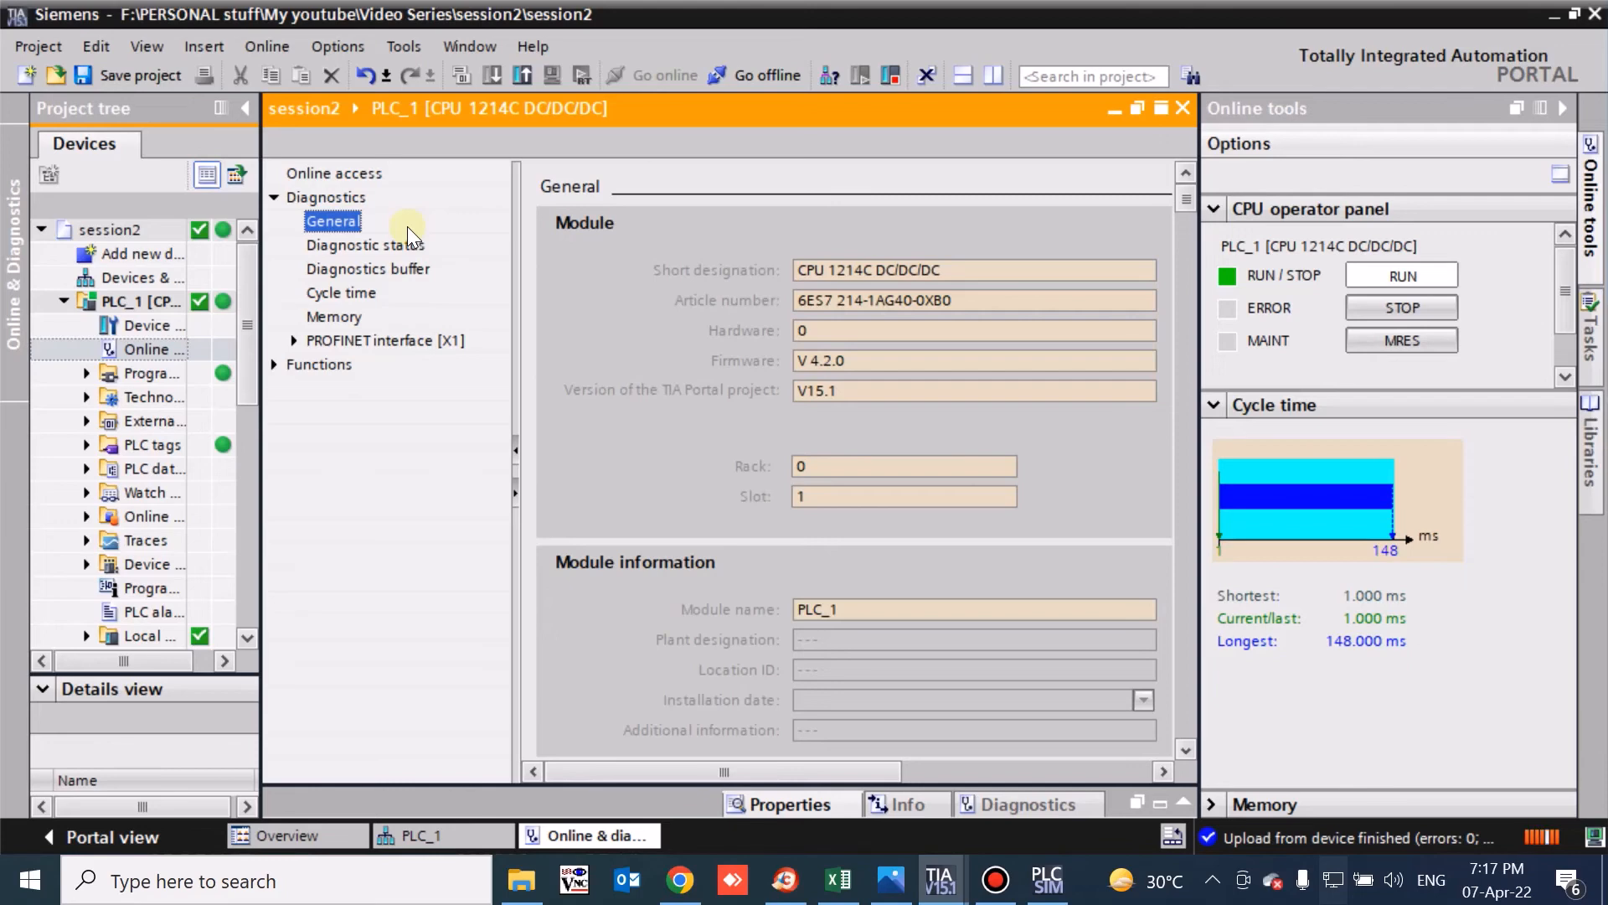
pyautogui.click(308, 175)
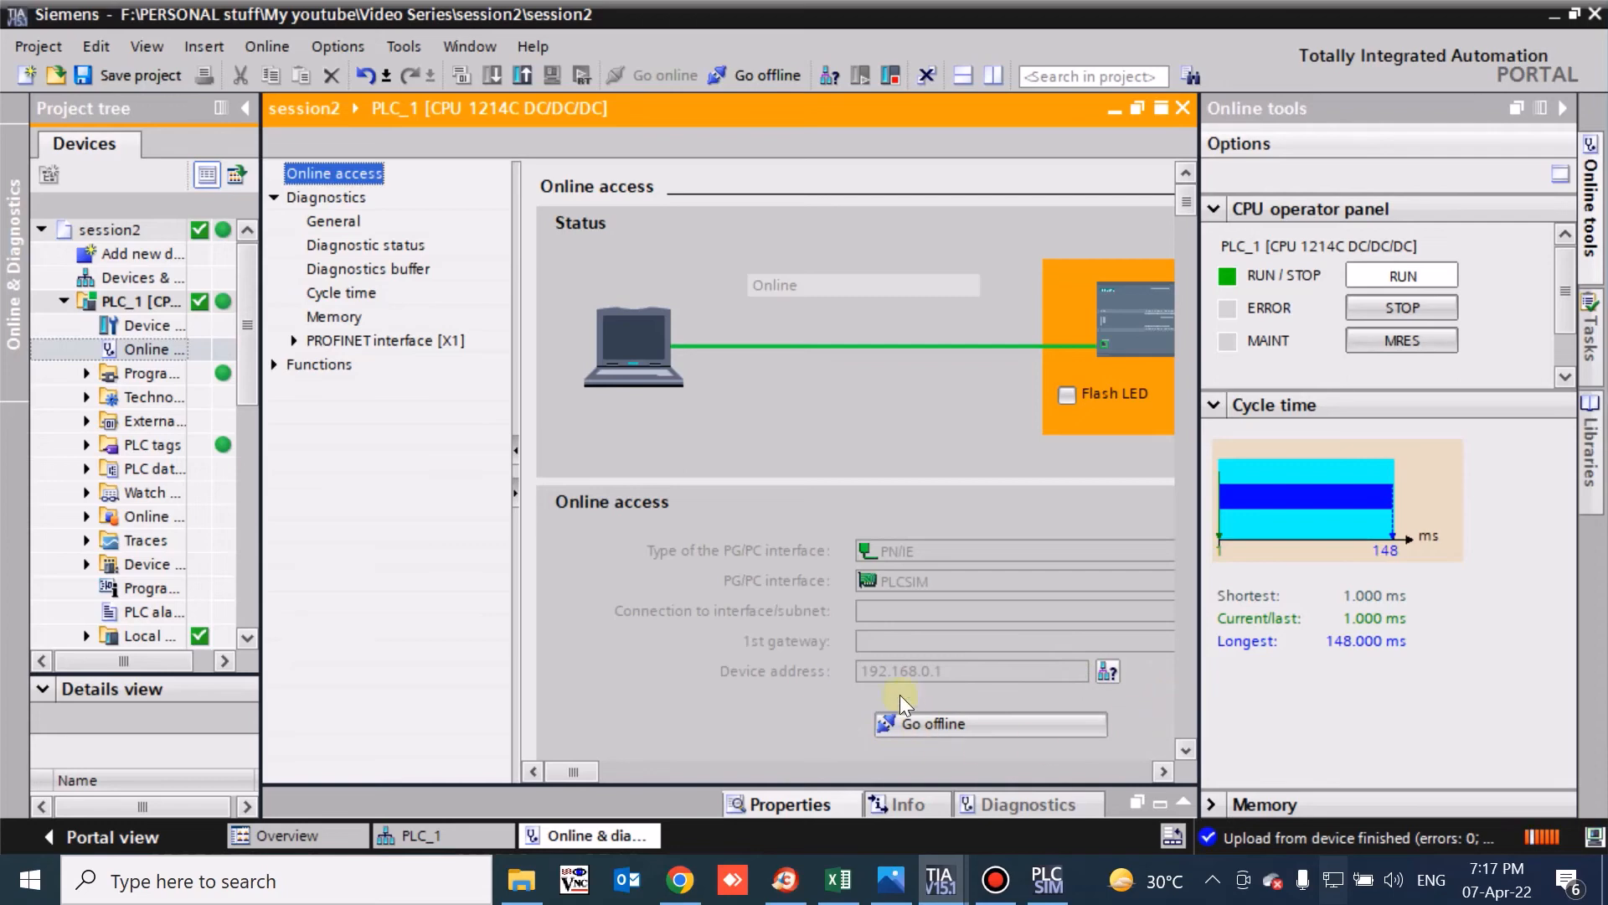
pyautogui.click(353, 225)
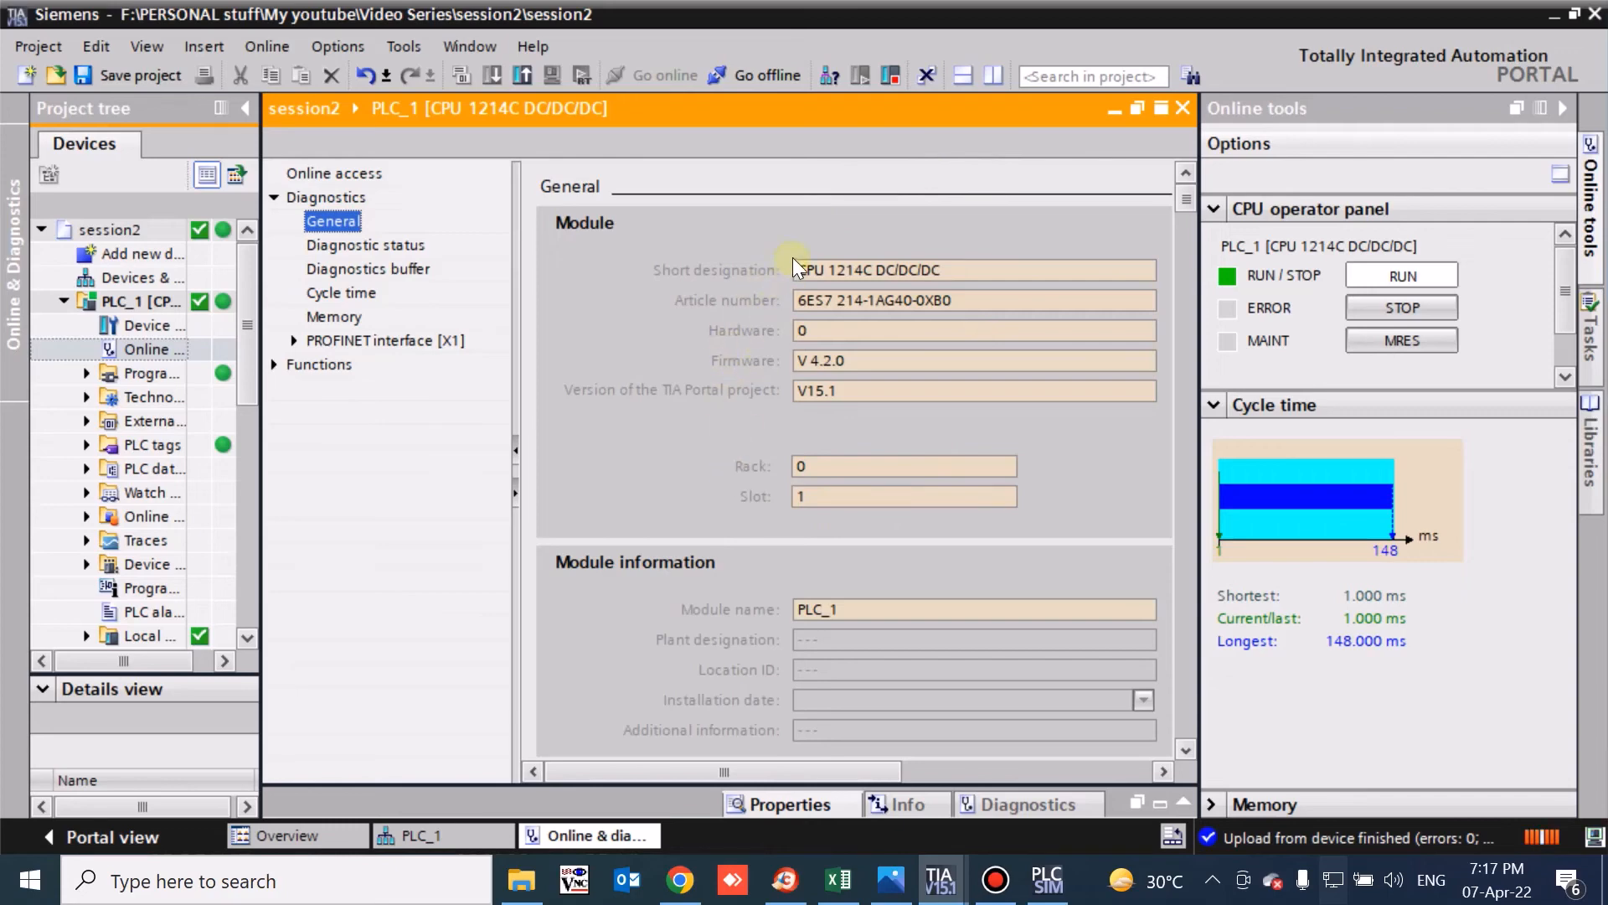
pyautogui.click(932, 268)
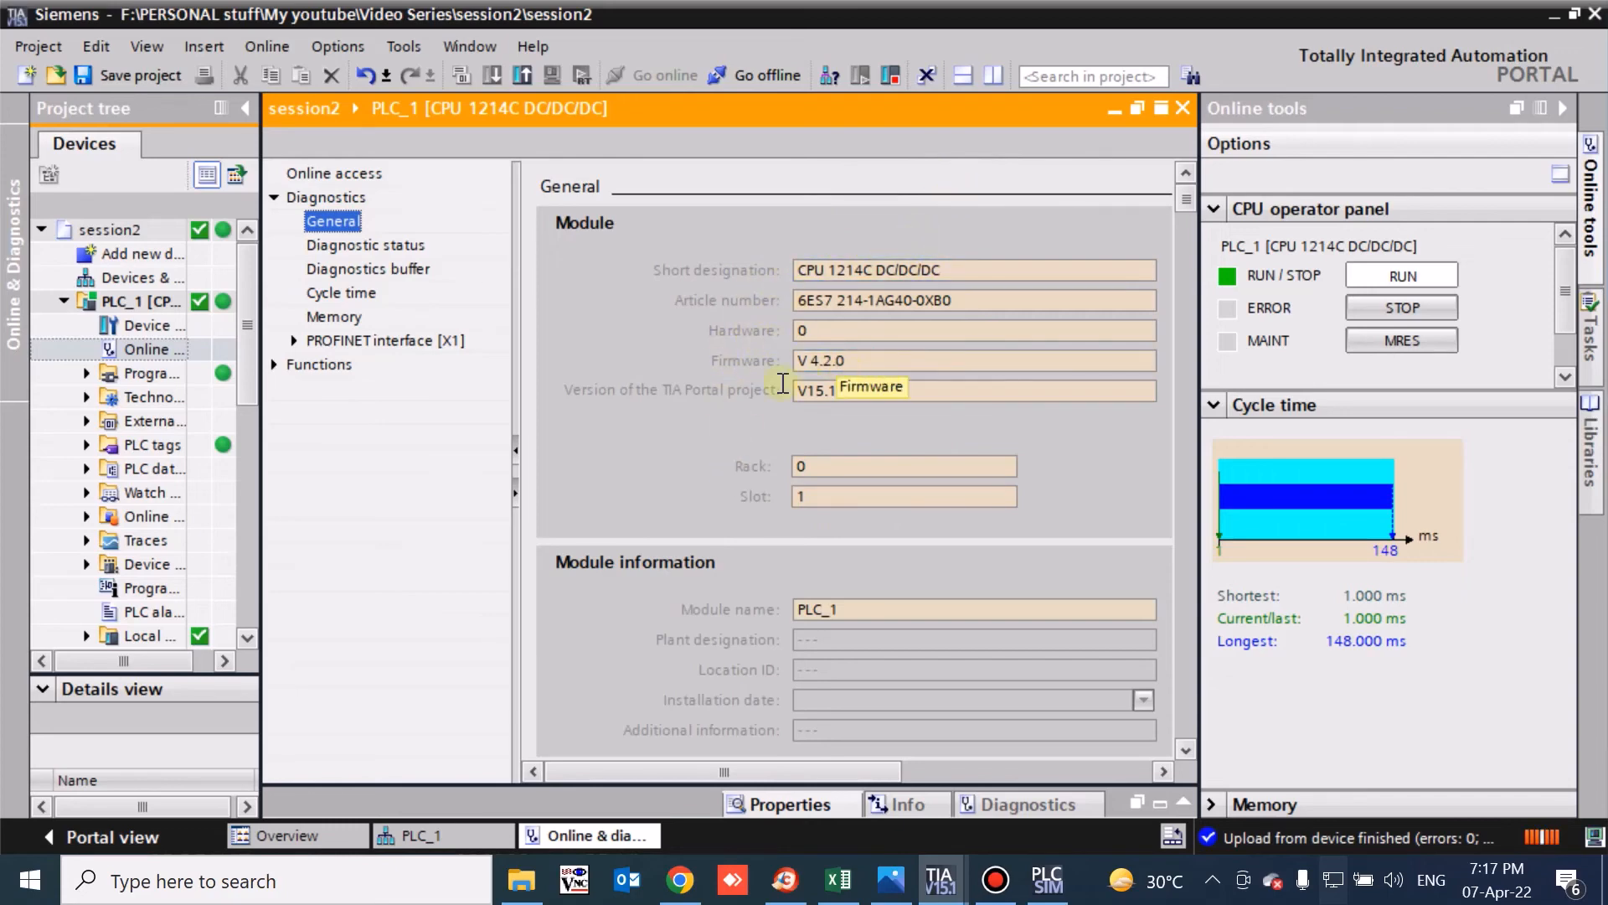
pyautogui.click(834, 390)
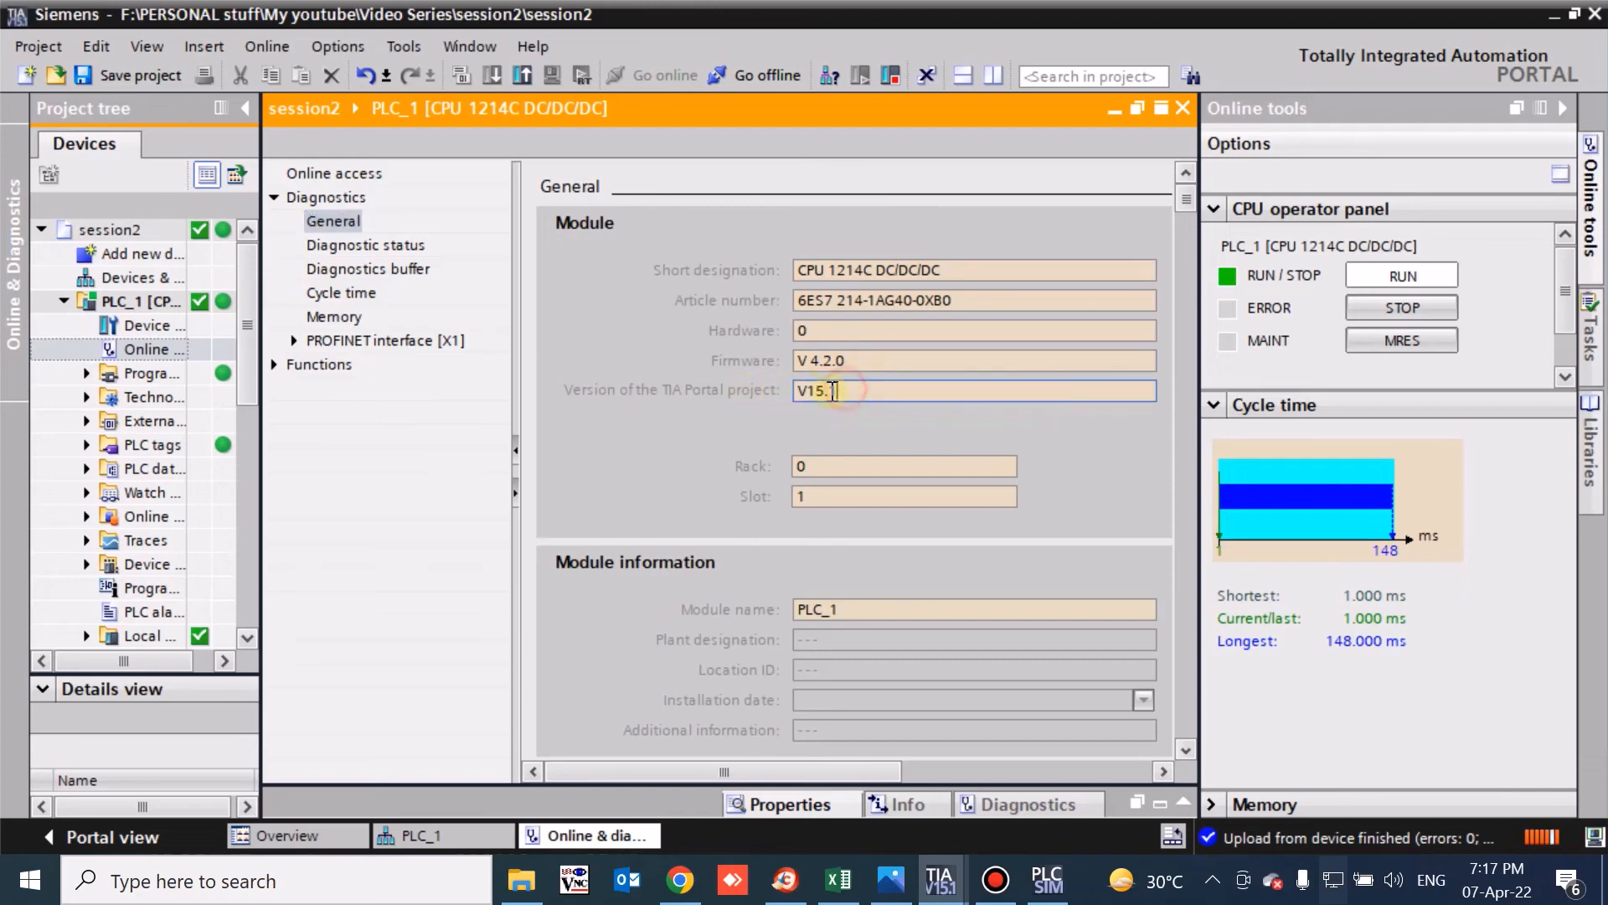
# View the diagnostic status of PLC_1 and highlight its status text.
pyautogui.click(366, 234)
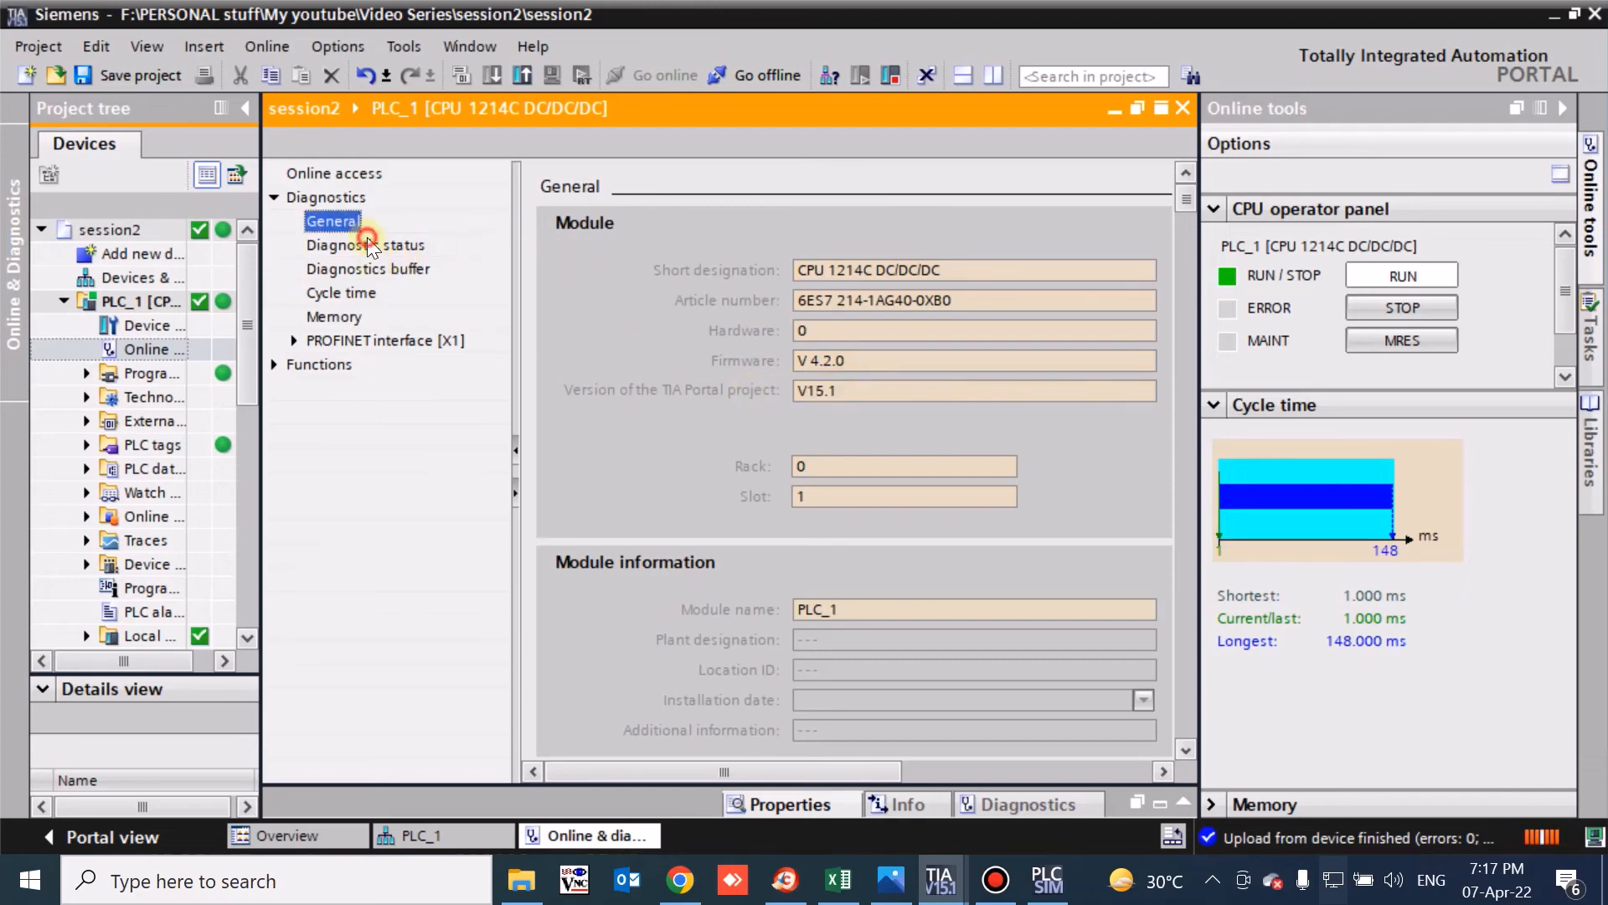
pyautogui.click(369, 244)
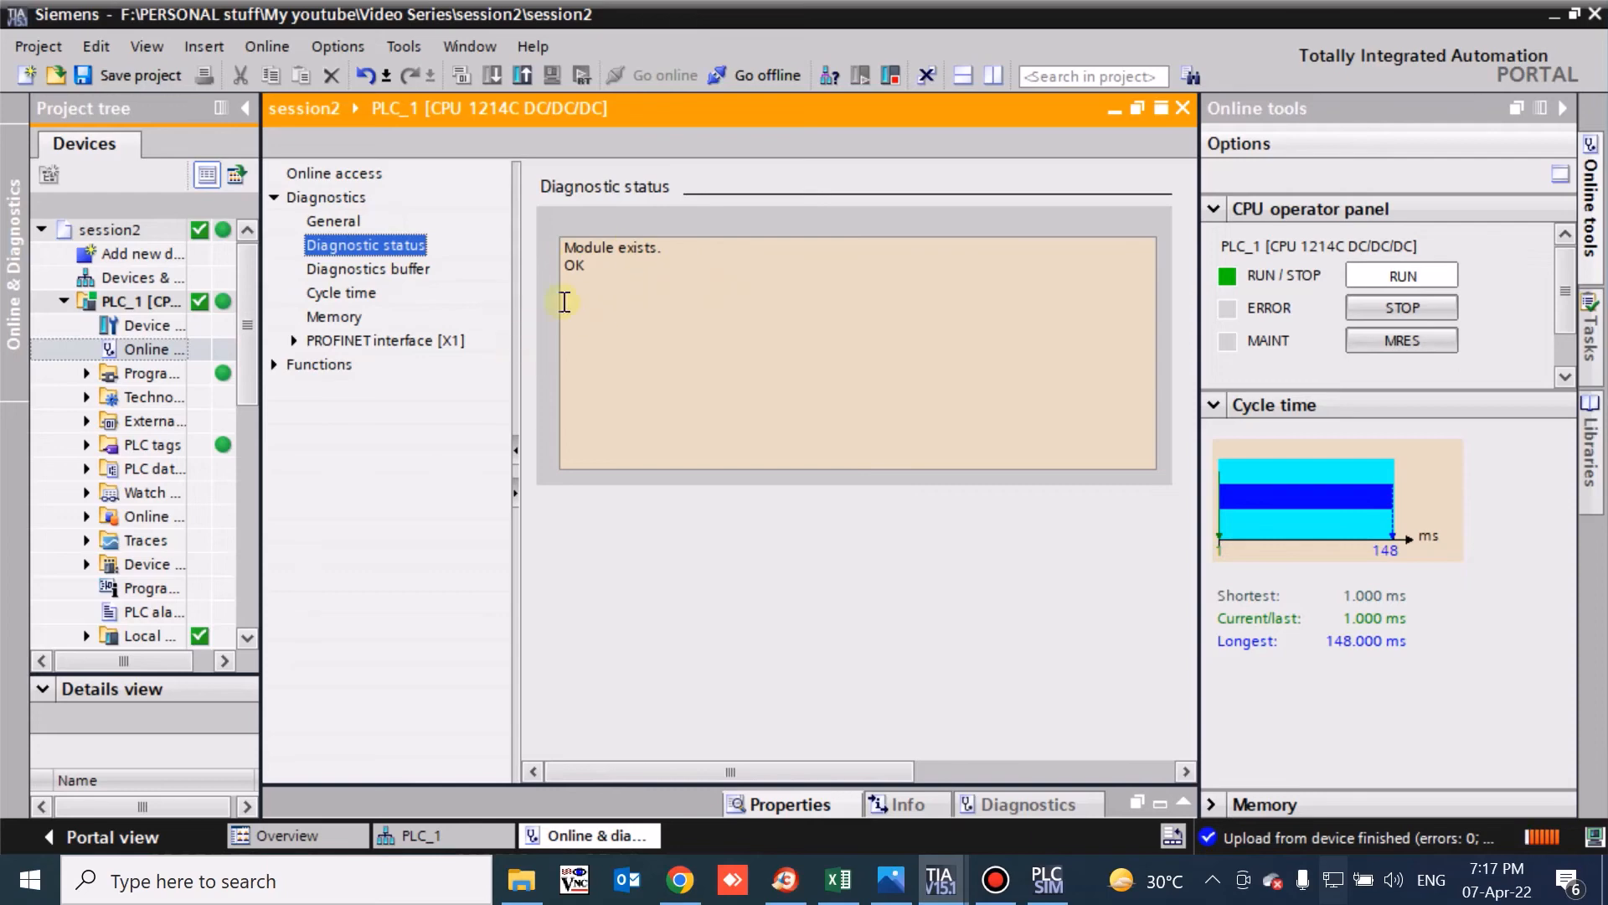
pyautogui.moveTo(600, 266); pyautogui.dragTo(517, 226)
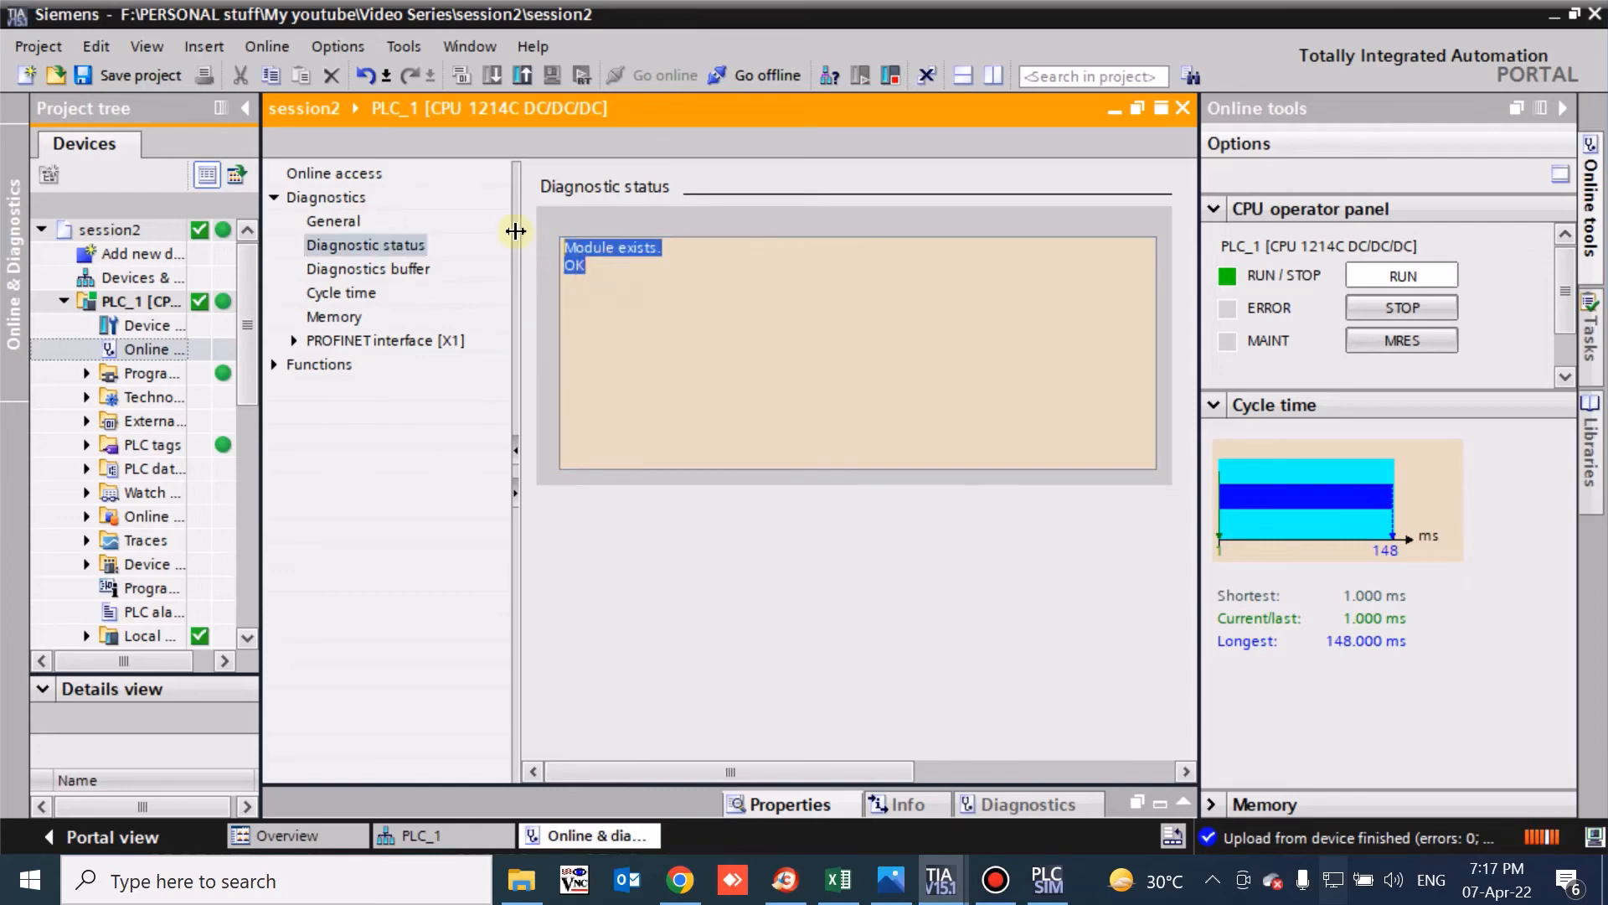
pyautogui.click(352, 246)
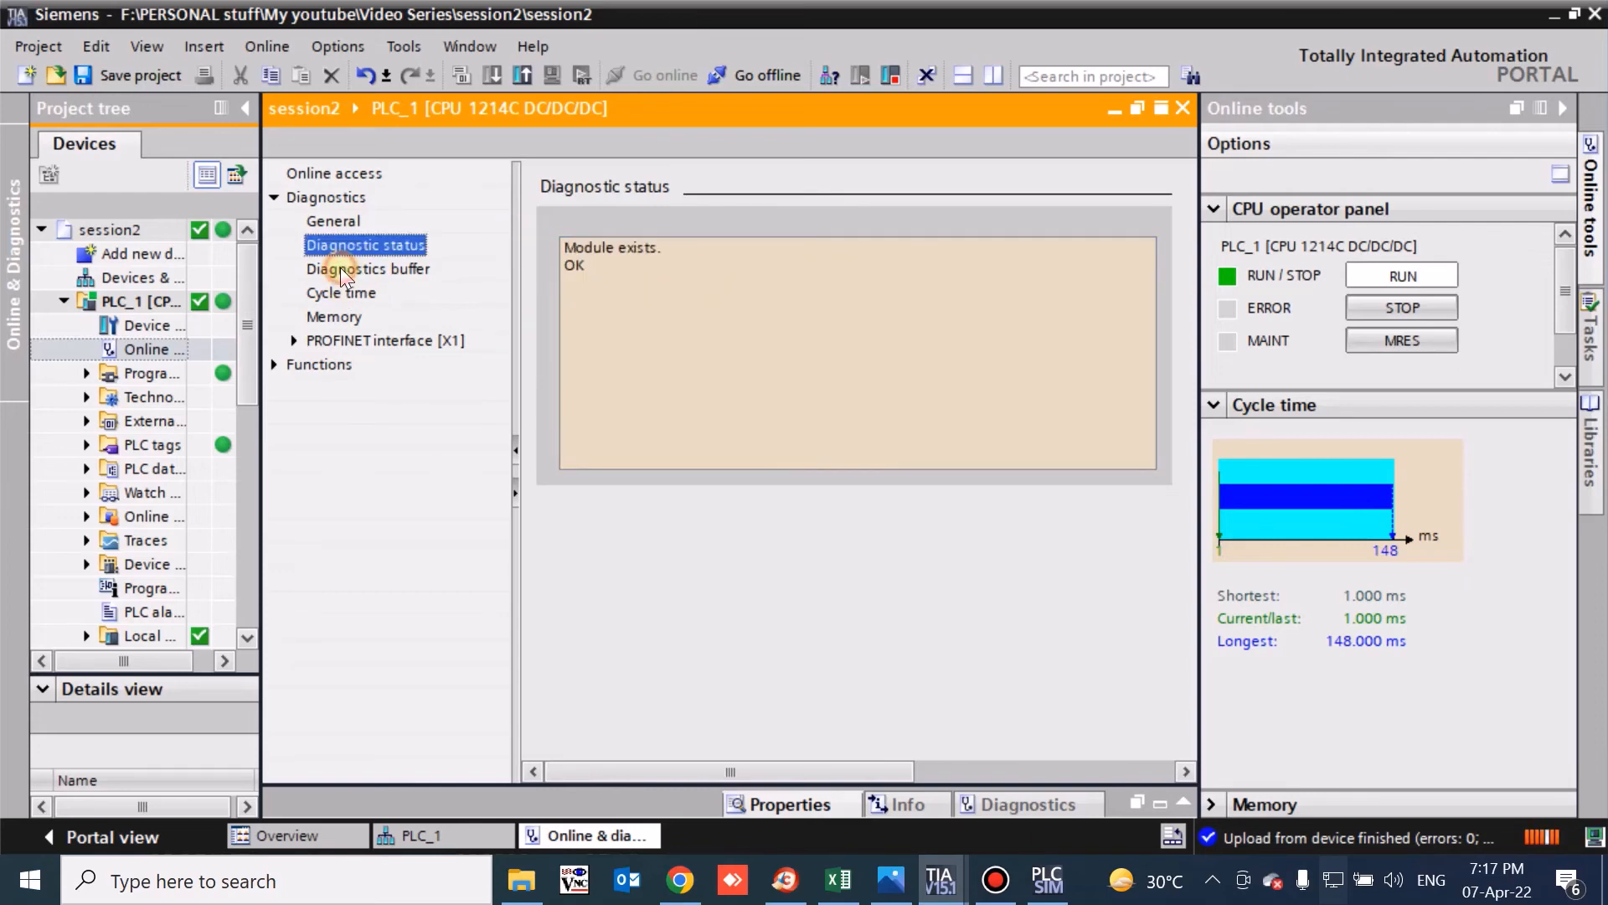
# Open the diagnostics buffer with the project tree and online tools collapsed, and view the details of event 4.
pyautogui.click(350, 268)
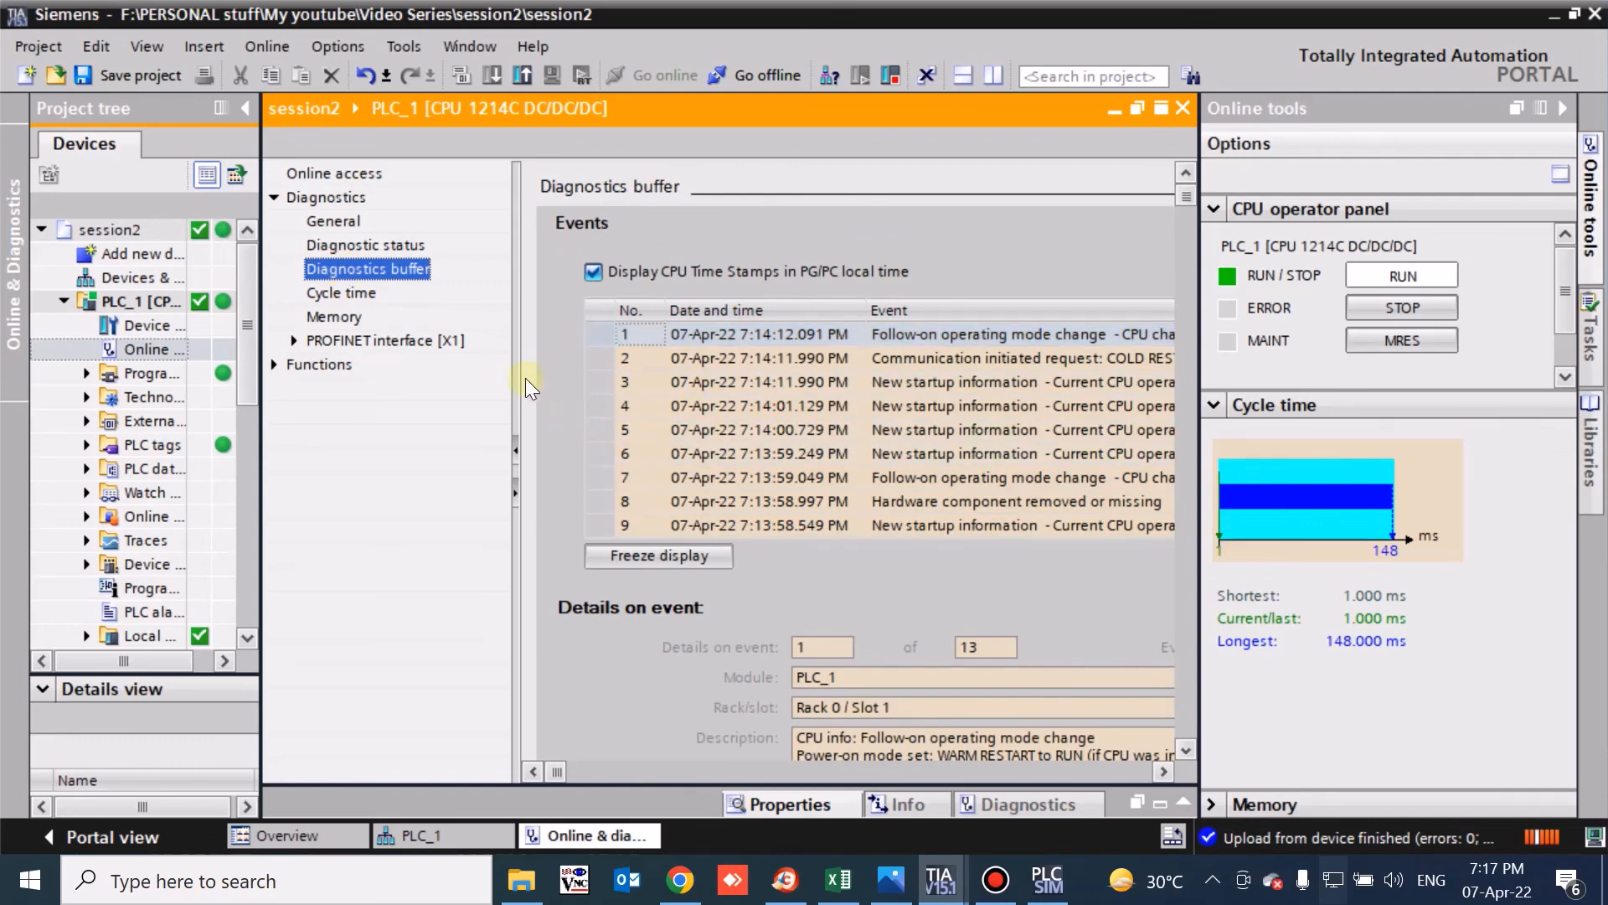
pyautogui.click(248, 107)
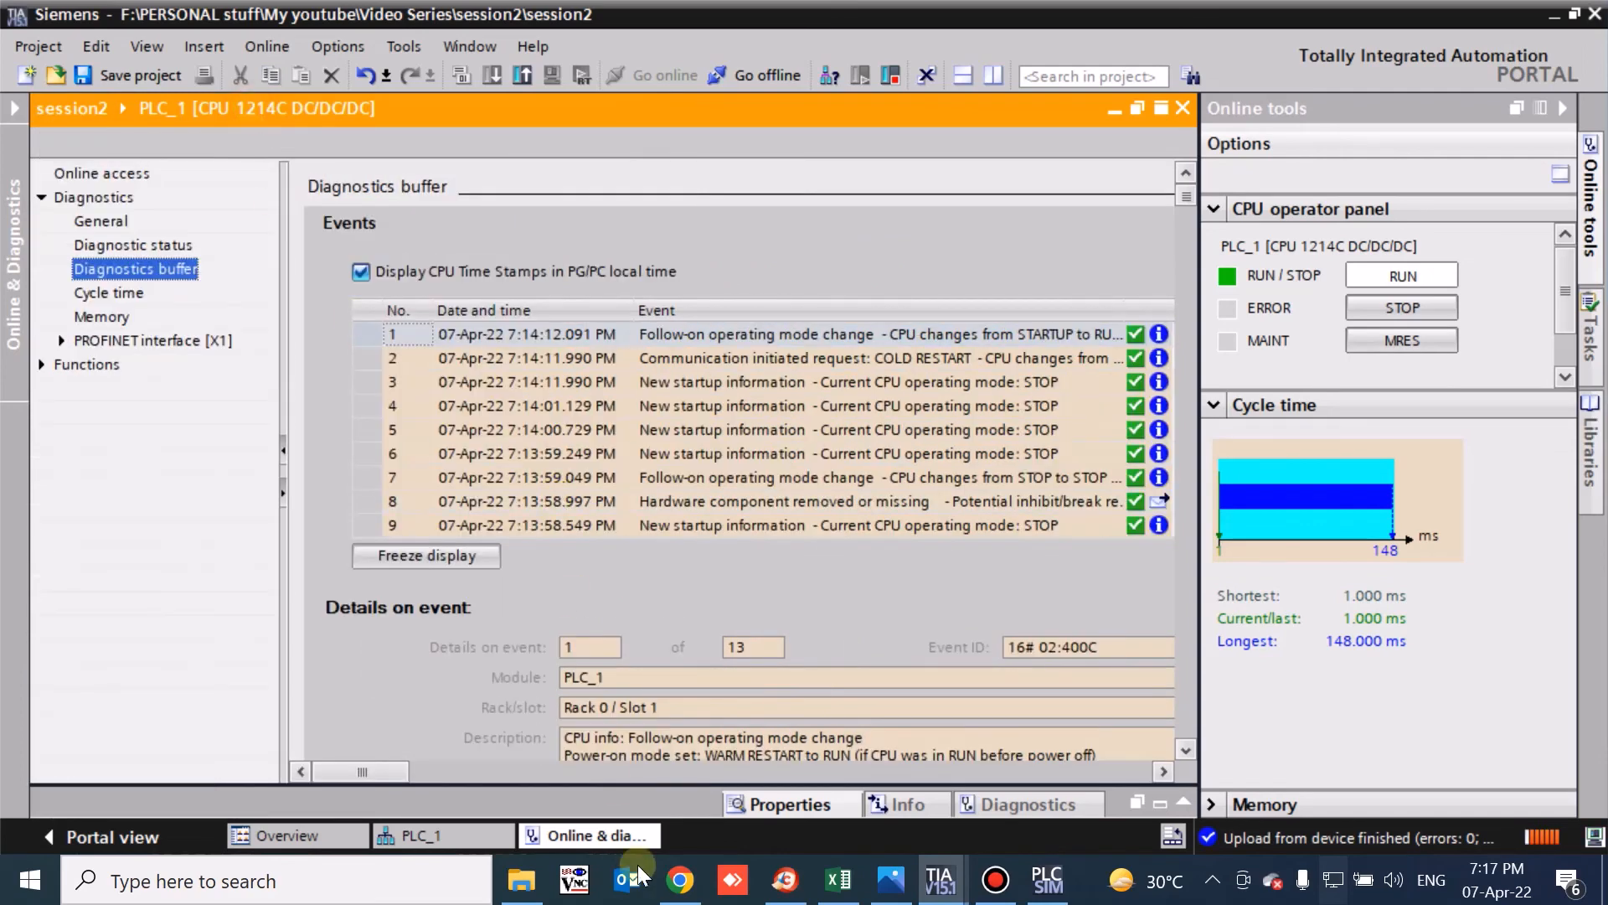
pyautogui.click(1559, 108)
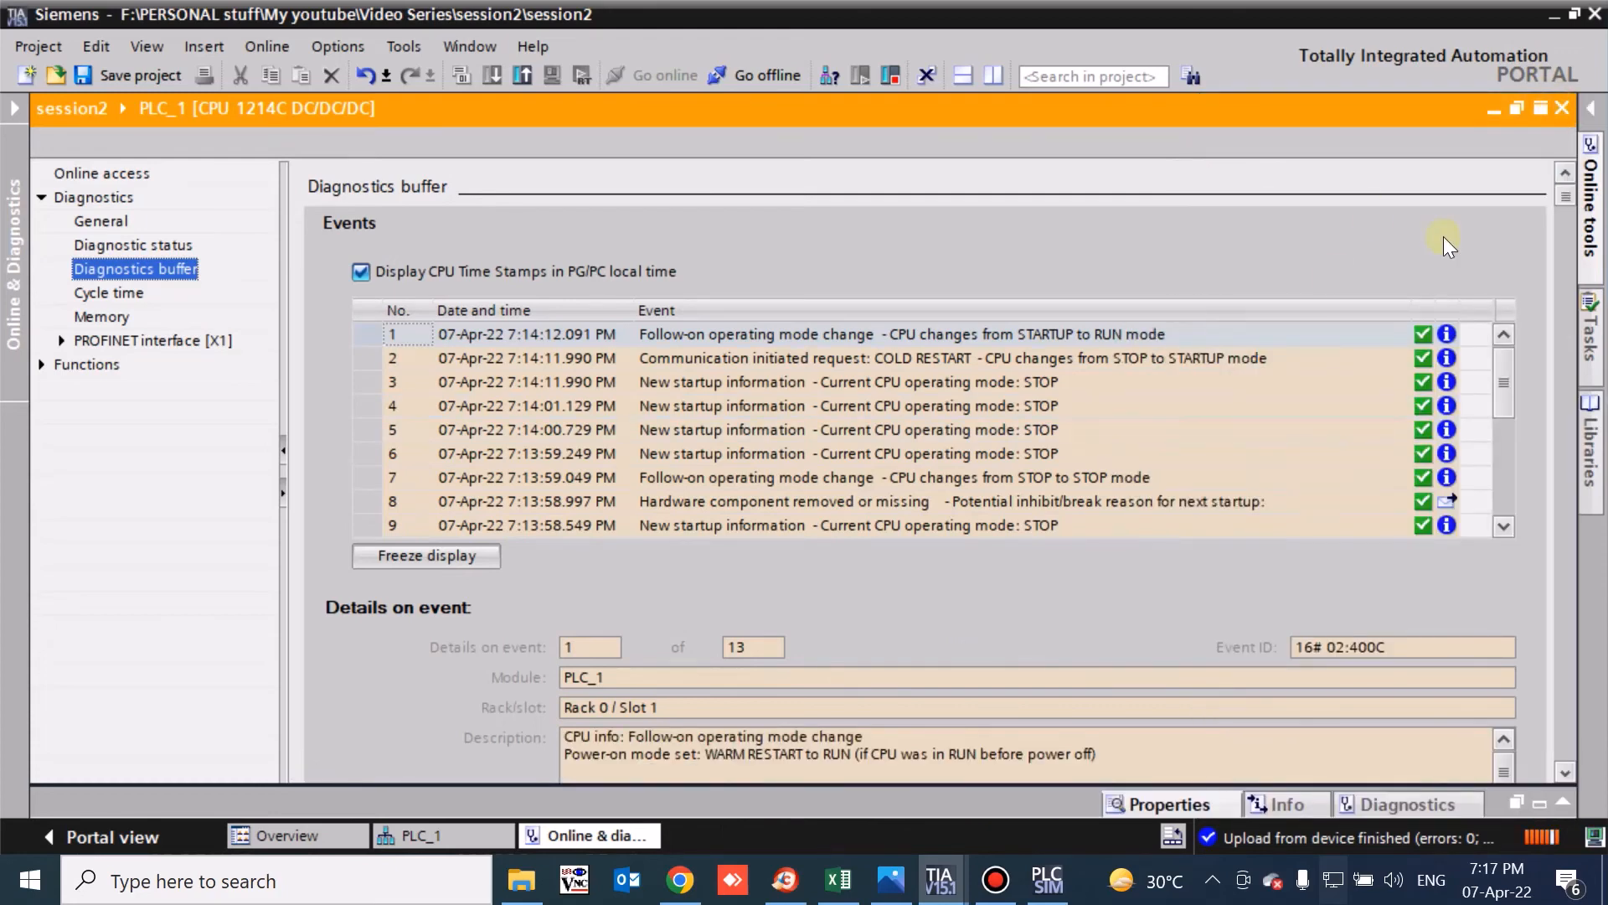
pyautogui.moveTo(1506, 354)
pyautogui.mouseDown()
pyautogui.moveTo(1500, 409)
pyautogui.moveTo(1500, 365)
pyautogui.mouseUp()
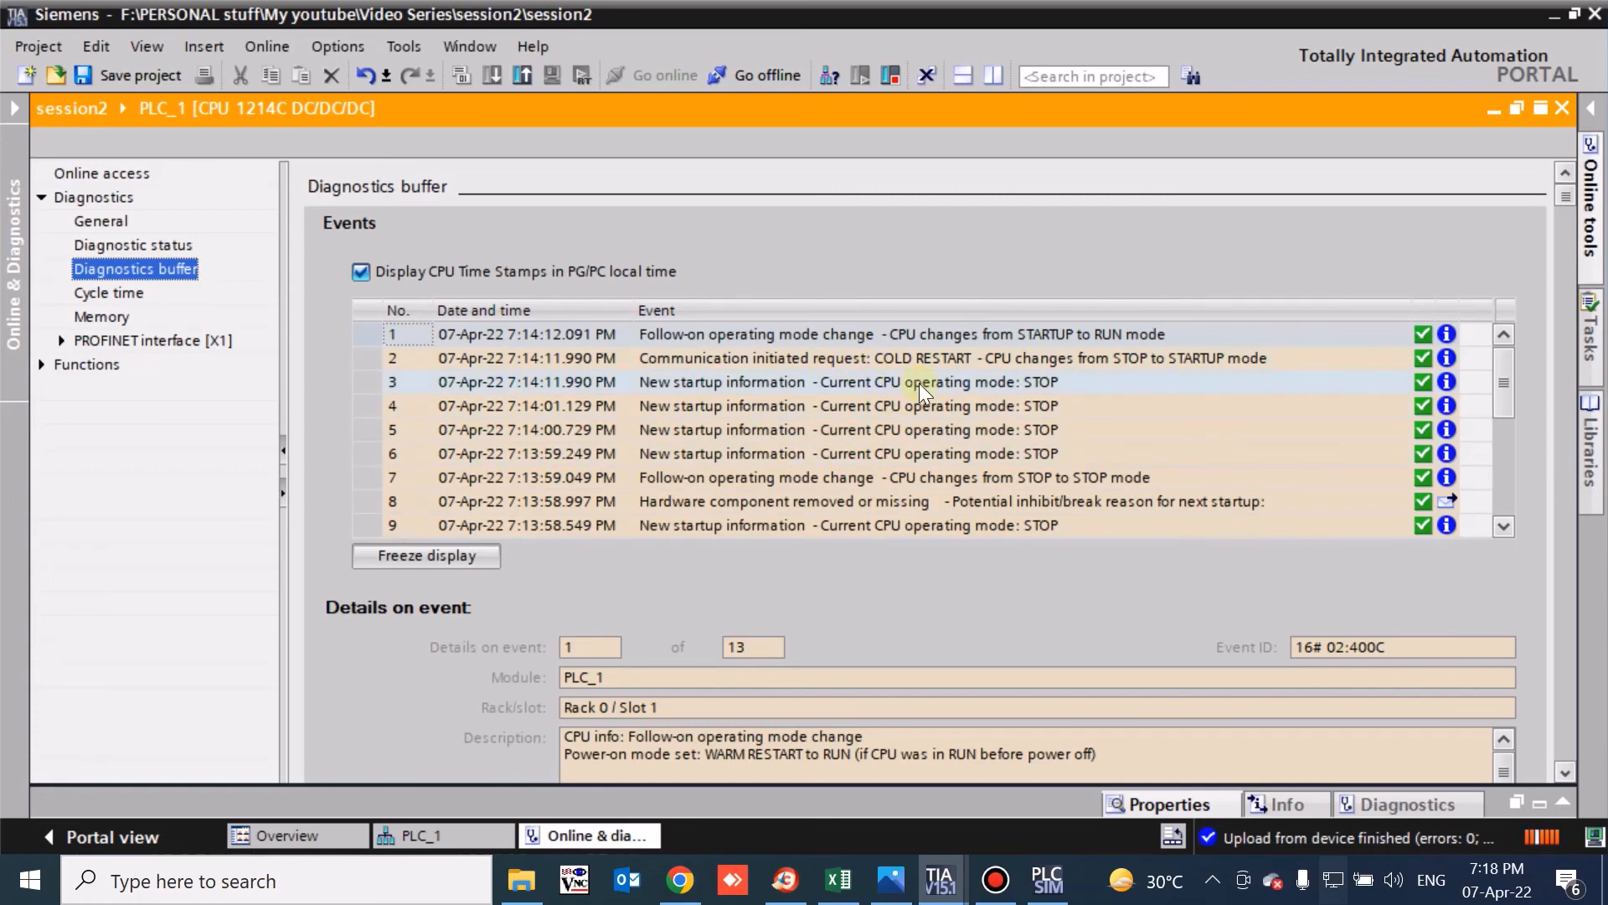
pyautogui.click(954, 408)
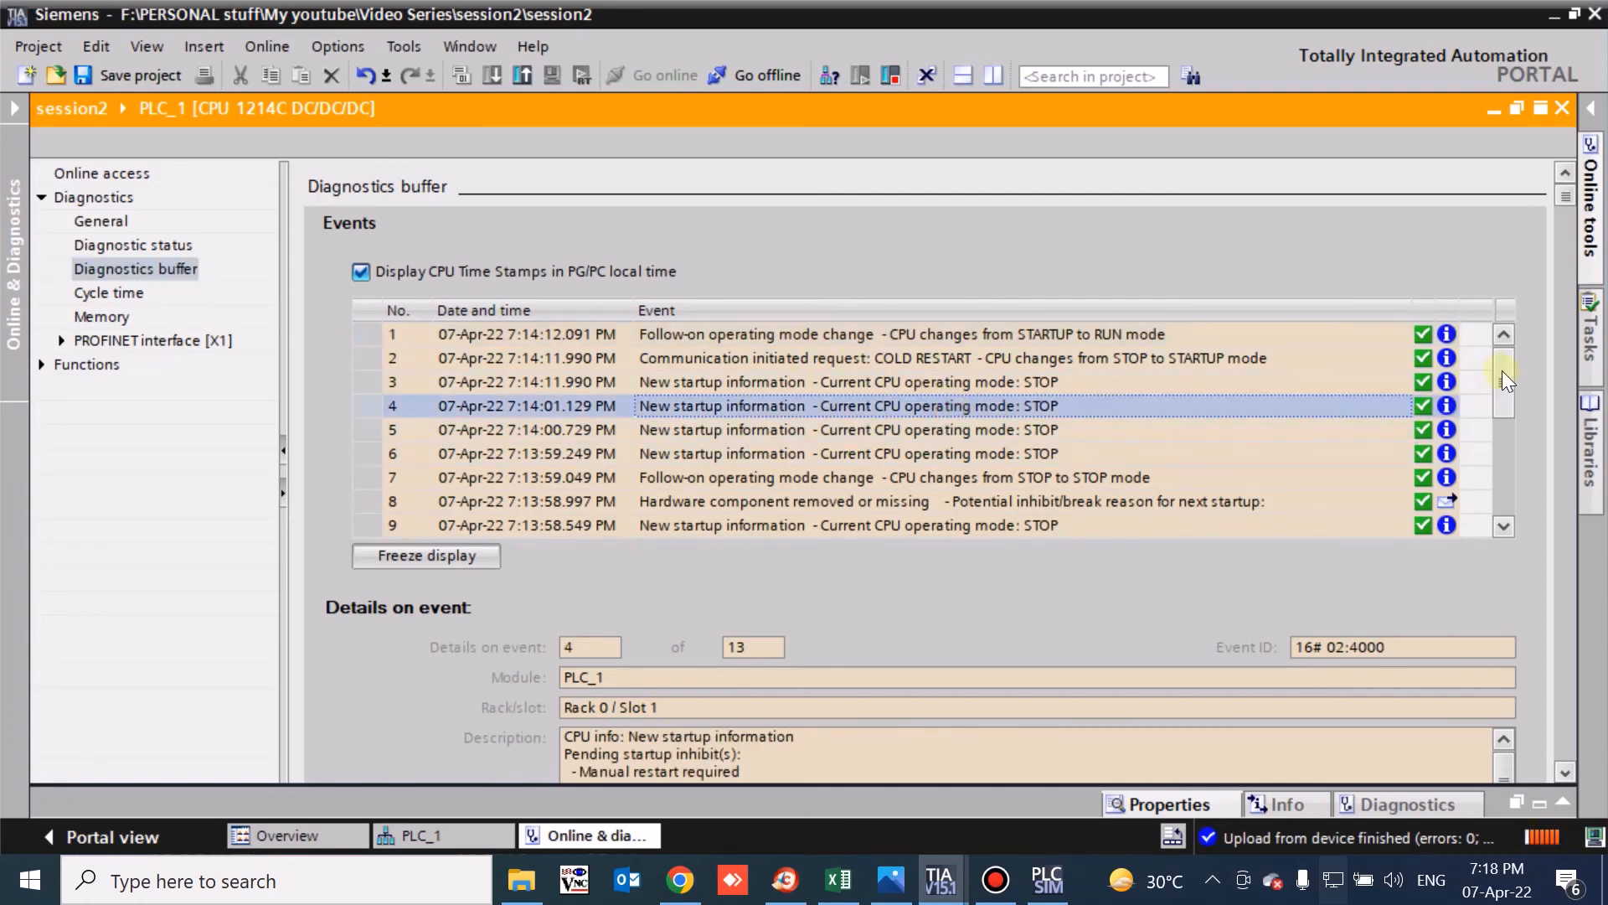
pyautogui.moveTo(1502, 372)
pyautogui.mouseDown()
pyautogui.moveTo(1498, 419)
pyautogui.moveTo(1498, 364)
pyautogui.mouseUp()
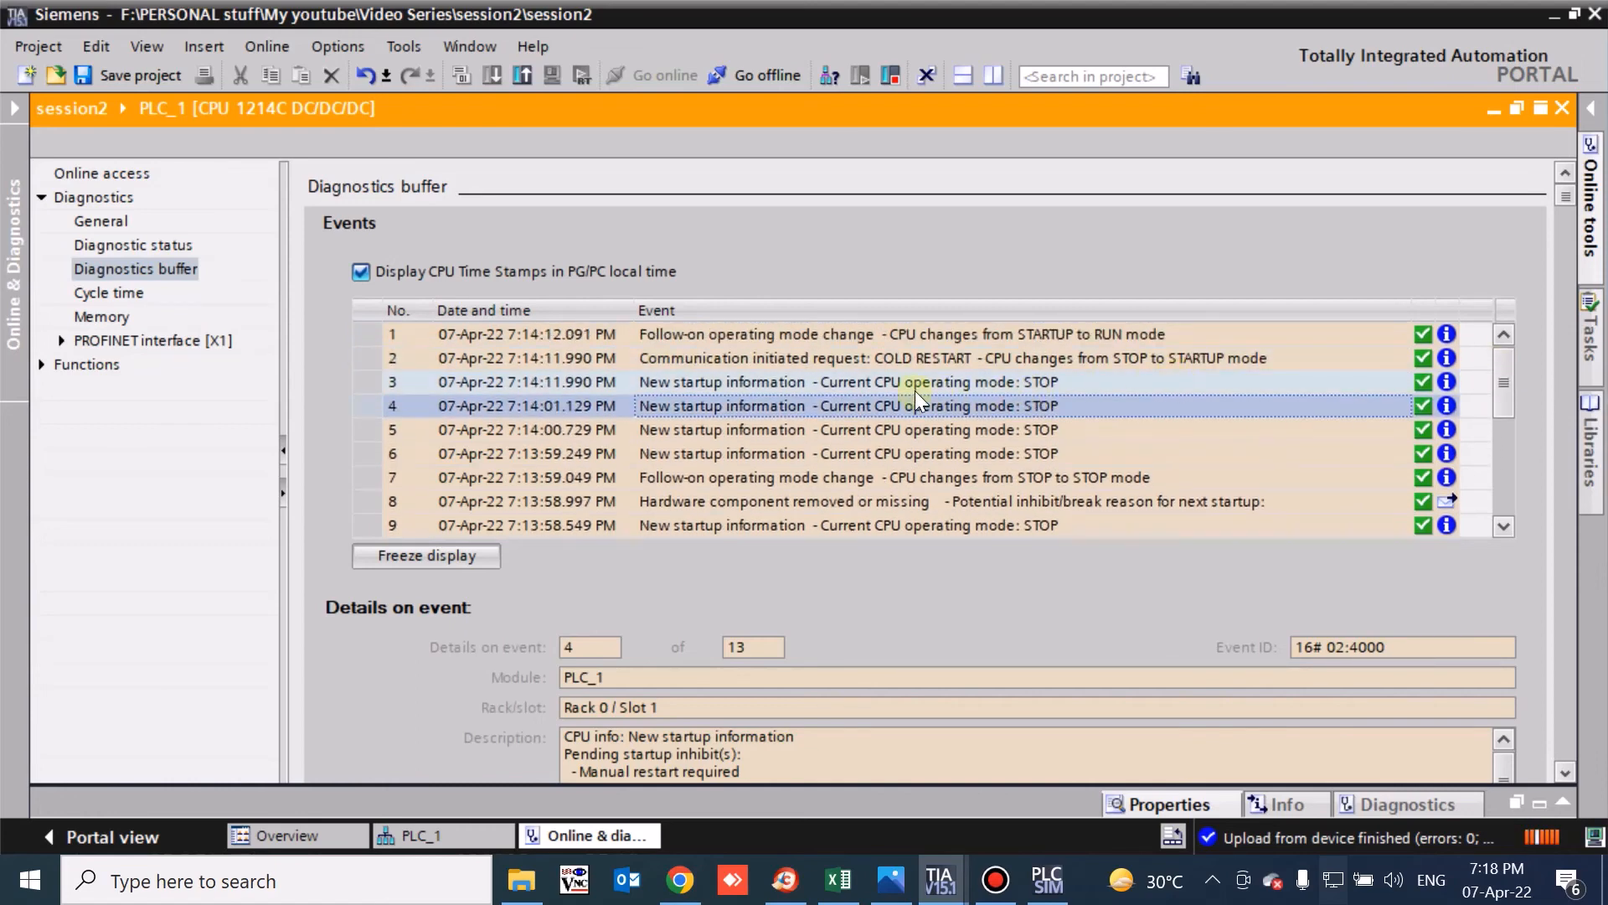
# View the details of events 1, 2 and 3 in the diagnostics buffer.
pyautogui.click(864, 339)
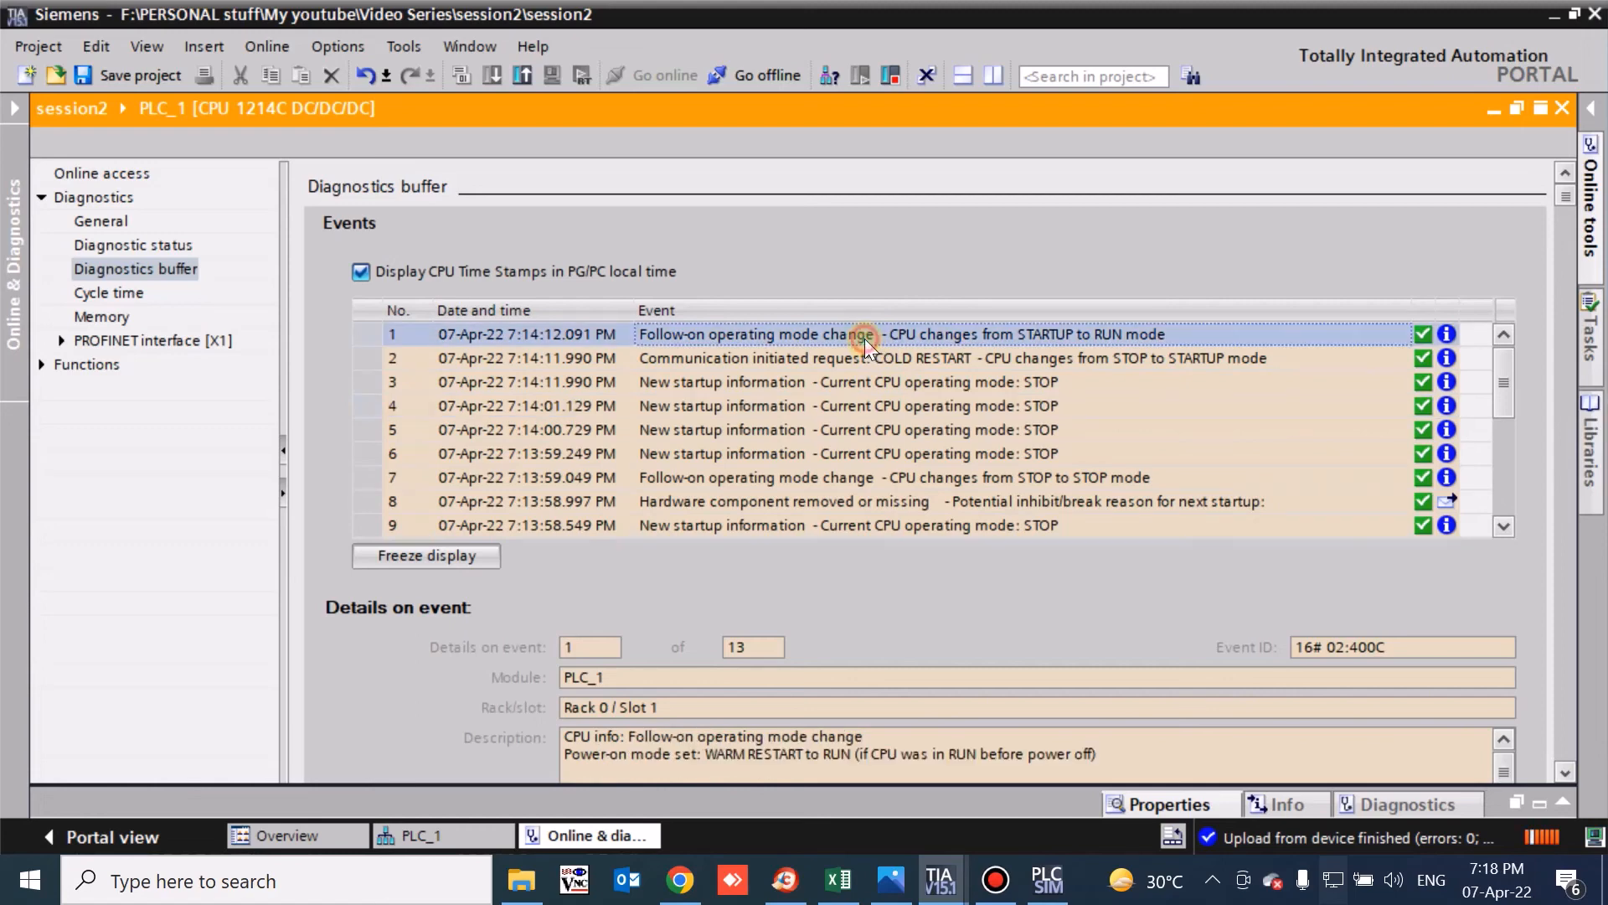
pyautogui.click(972, 360)
pyautogui.click(916, 384)
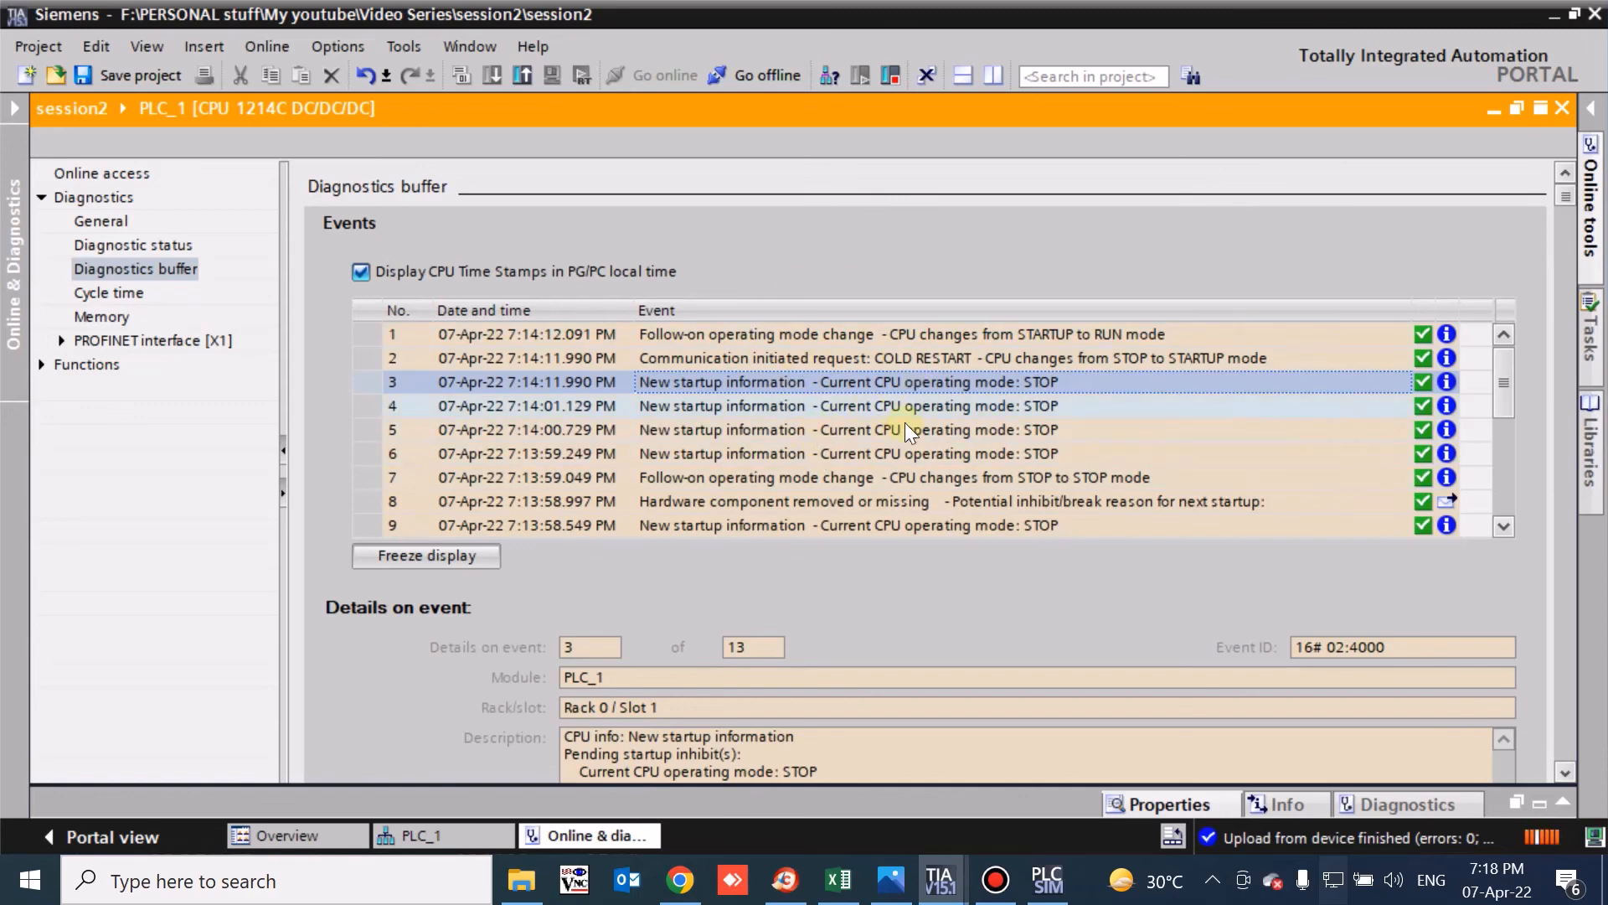
# Review the cycle time of PLC_1 and its memory usage, highlighting the In use row of the memory table.
pyautogui.click(118, 293)
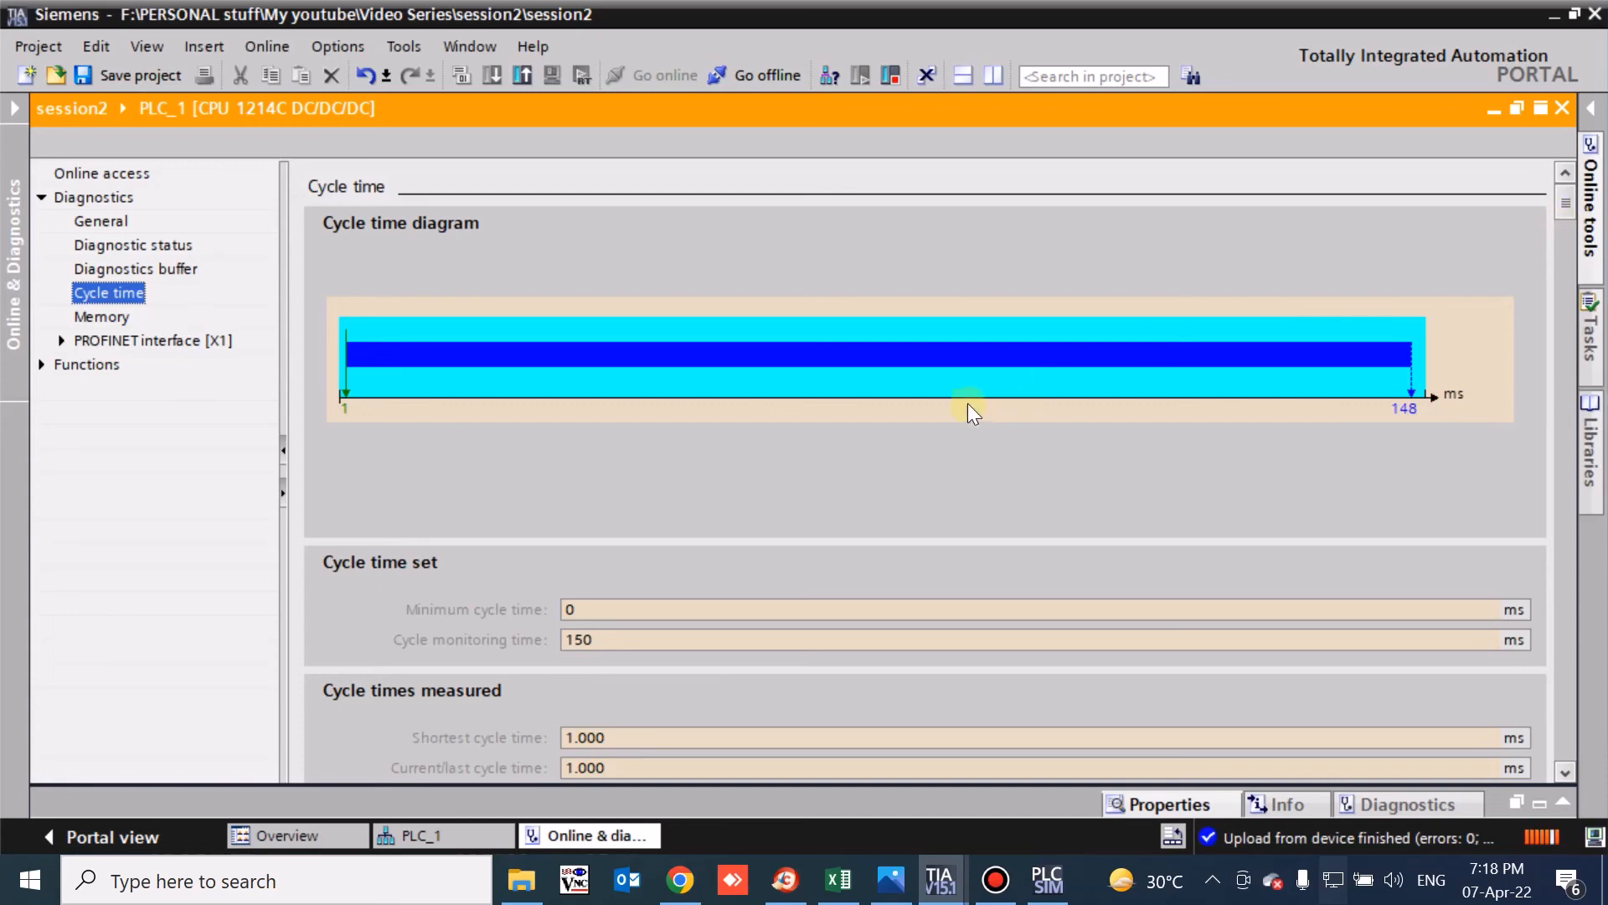
pyautogui.click(99, 317)
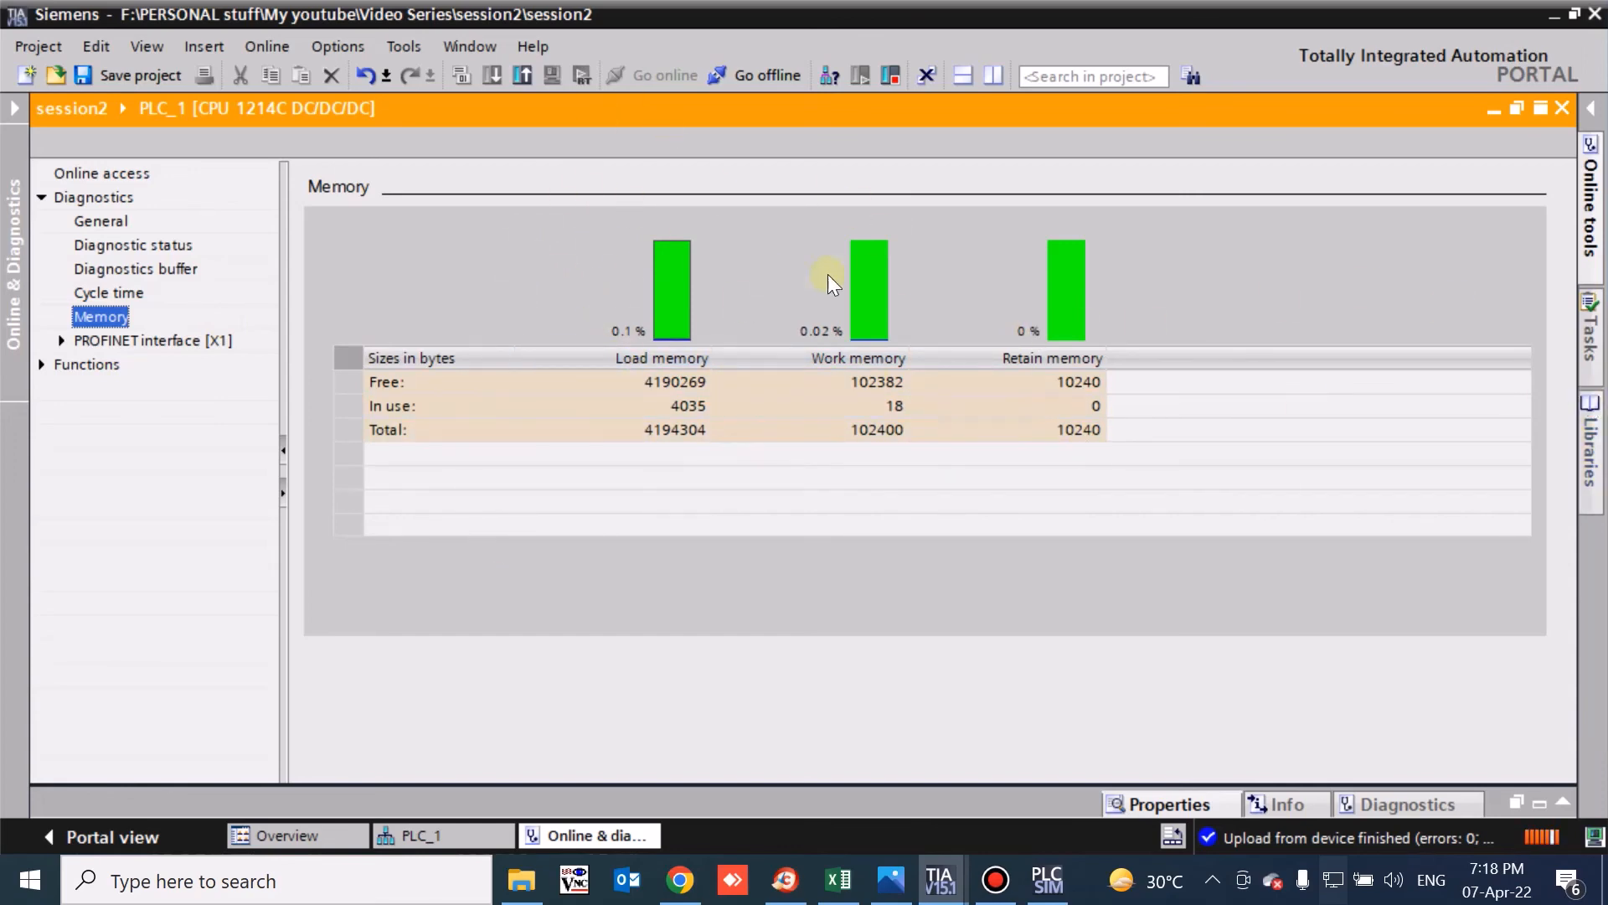
pyautogui.click(548, 408)
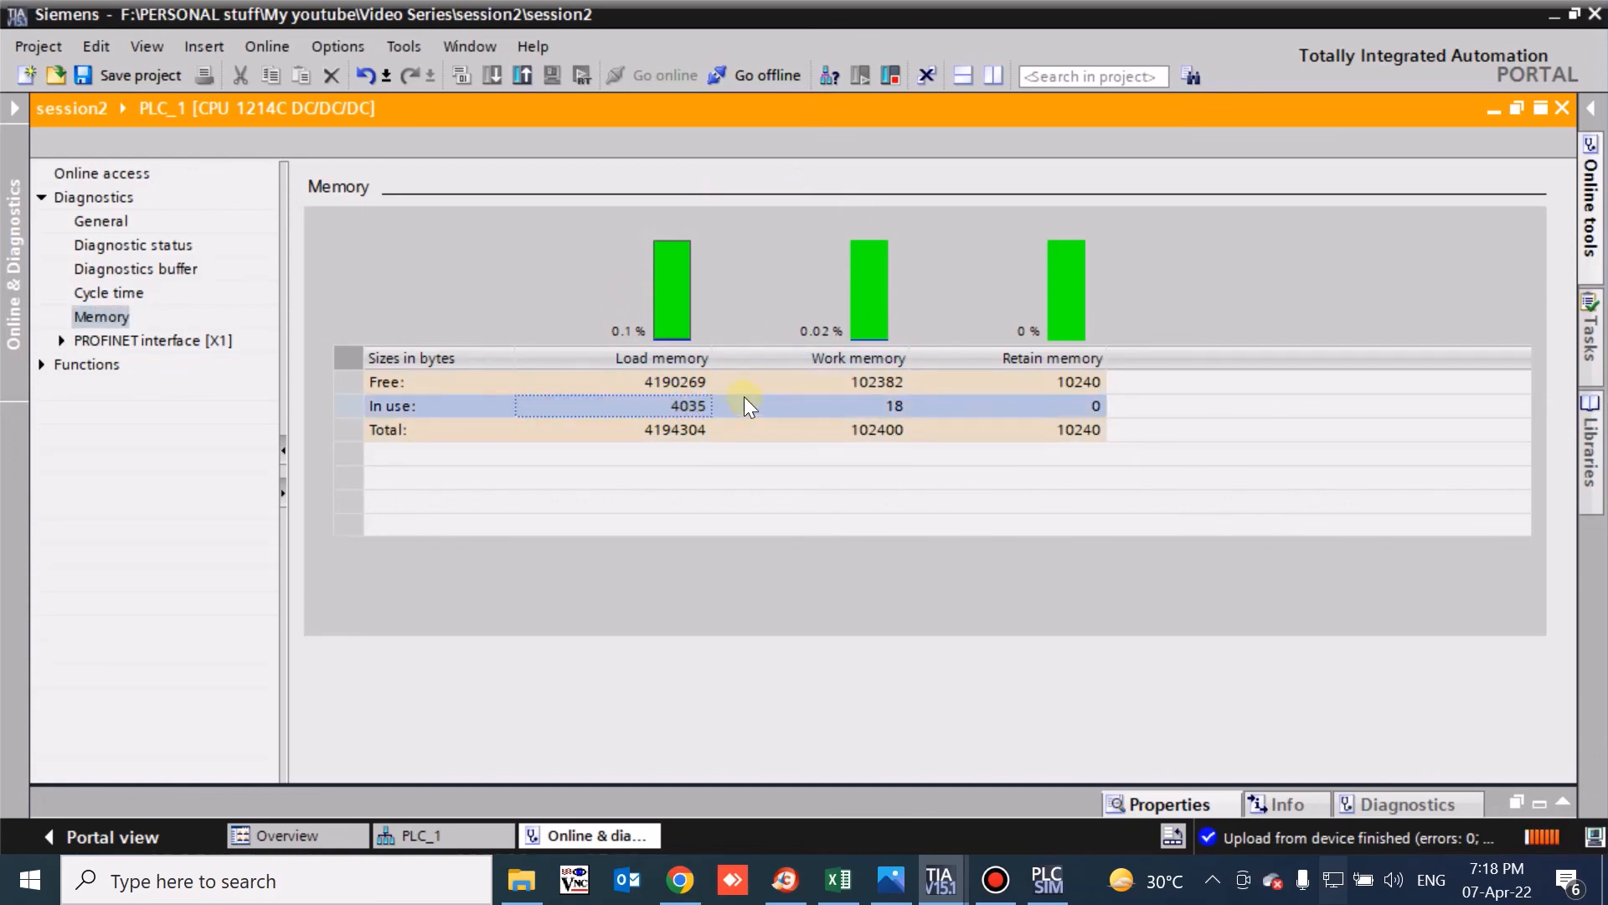
pyautogui.click(955, 406)
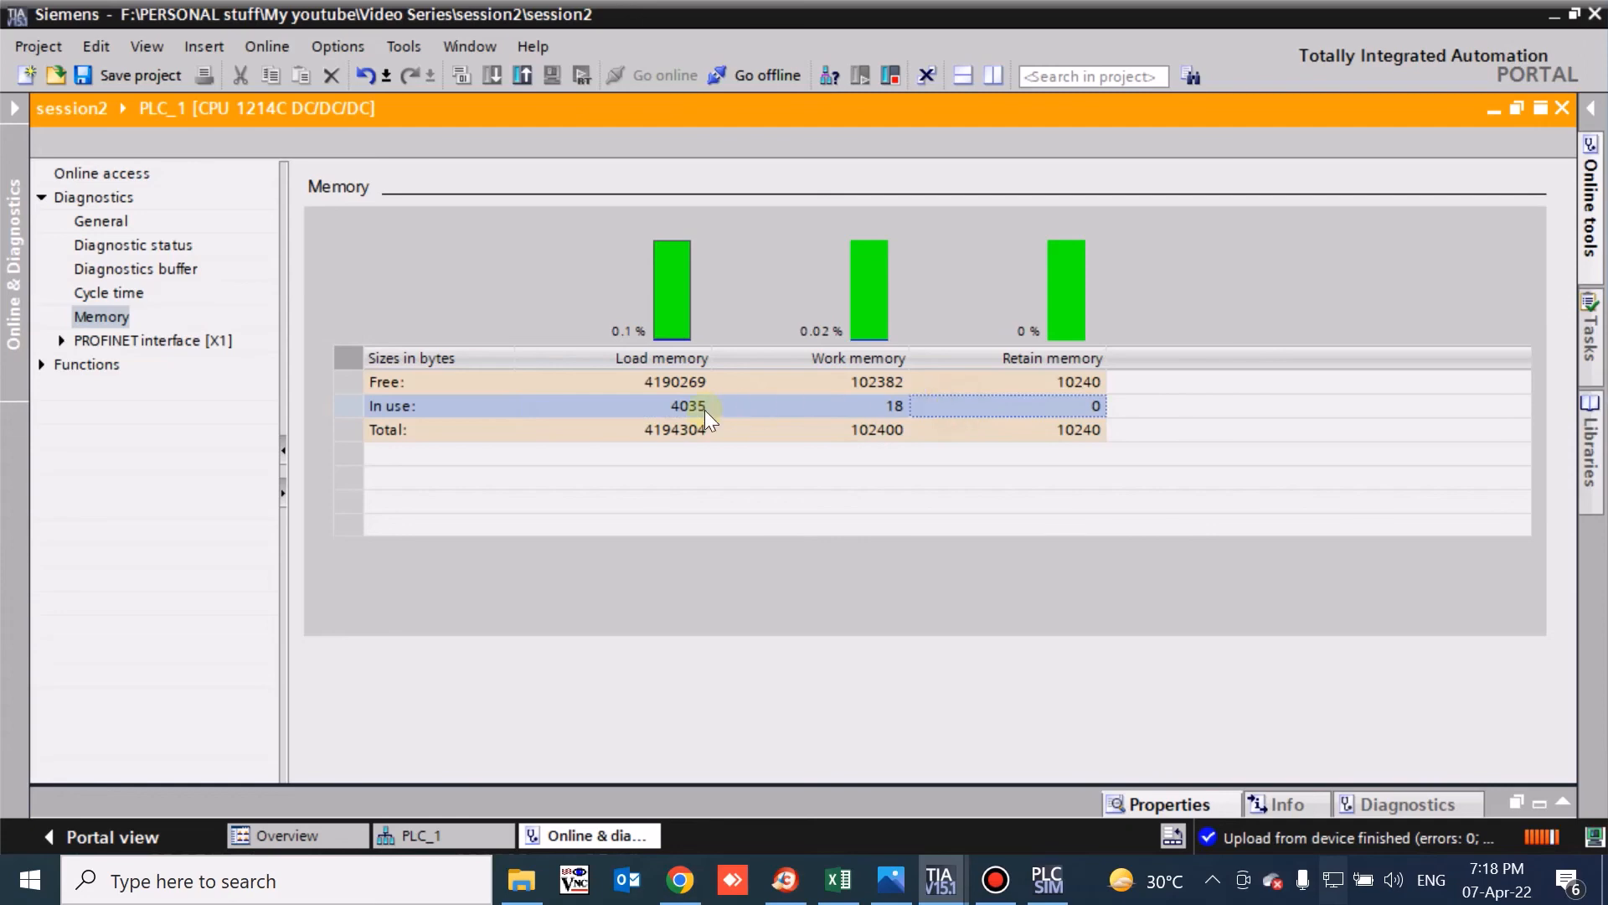
# Review the PROFINET interface [X1] diagnostics: Ethernet address, network connection, IP parameters, ports and communication diagnostics.
pyautogui.click(69, 337)
pyautogui.click(134, 366)
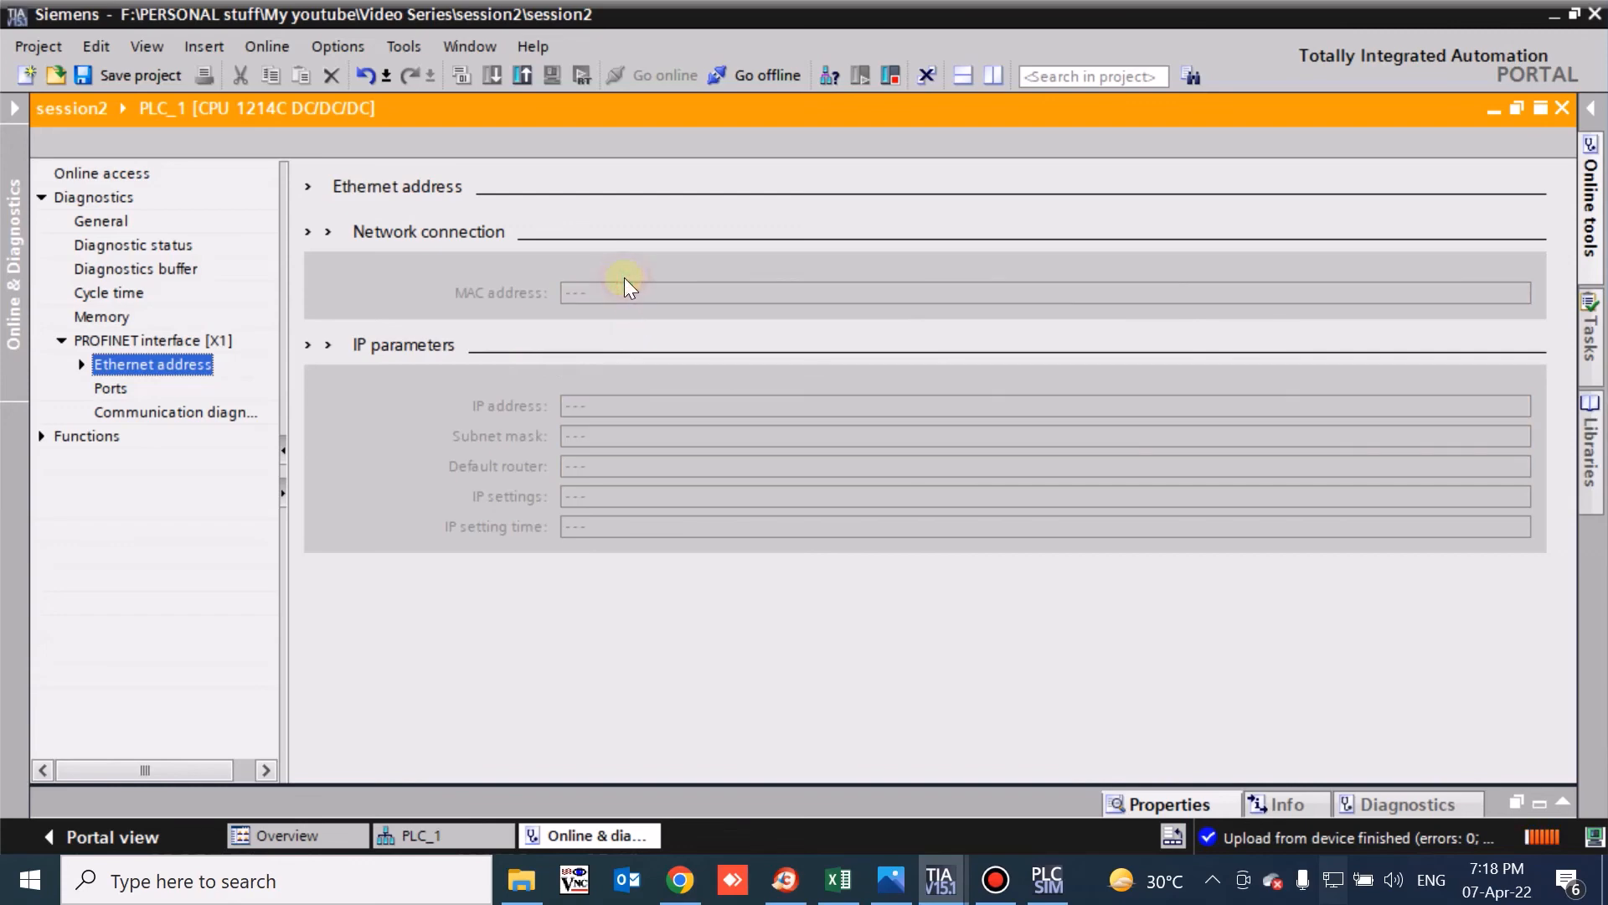
pyautogui.click(81, 363)
pyautogui.click(159, 411)
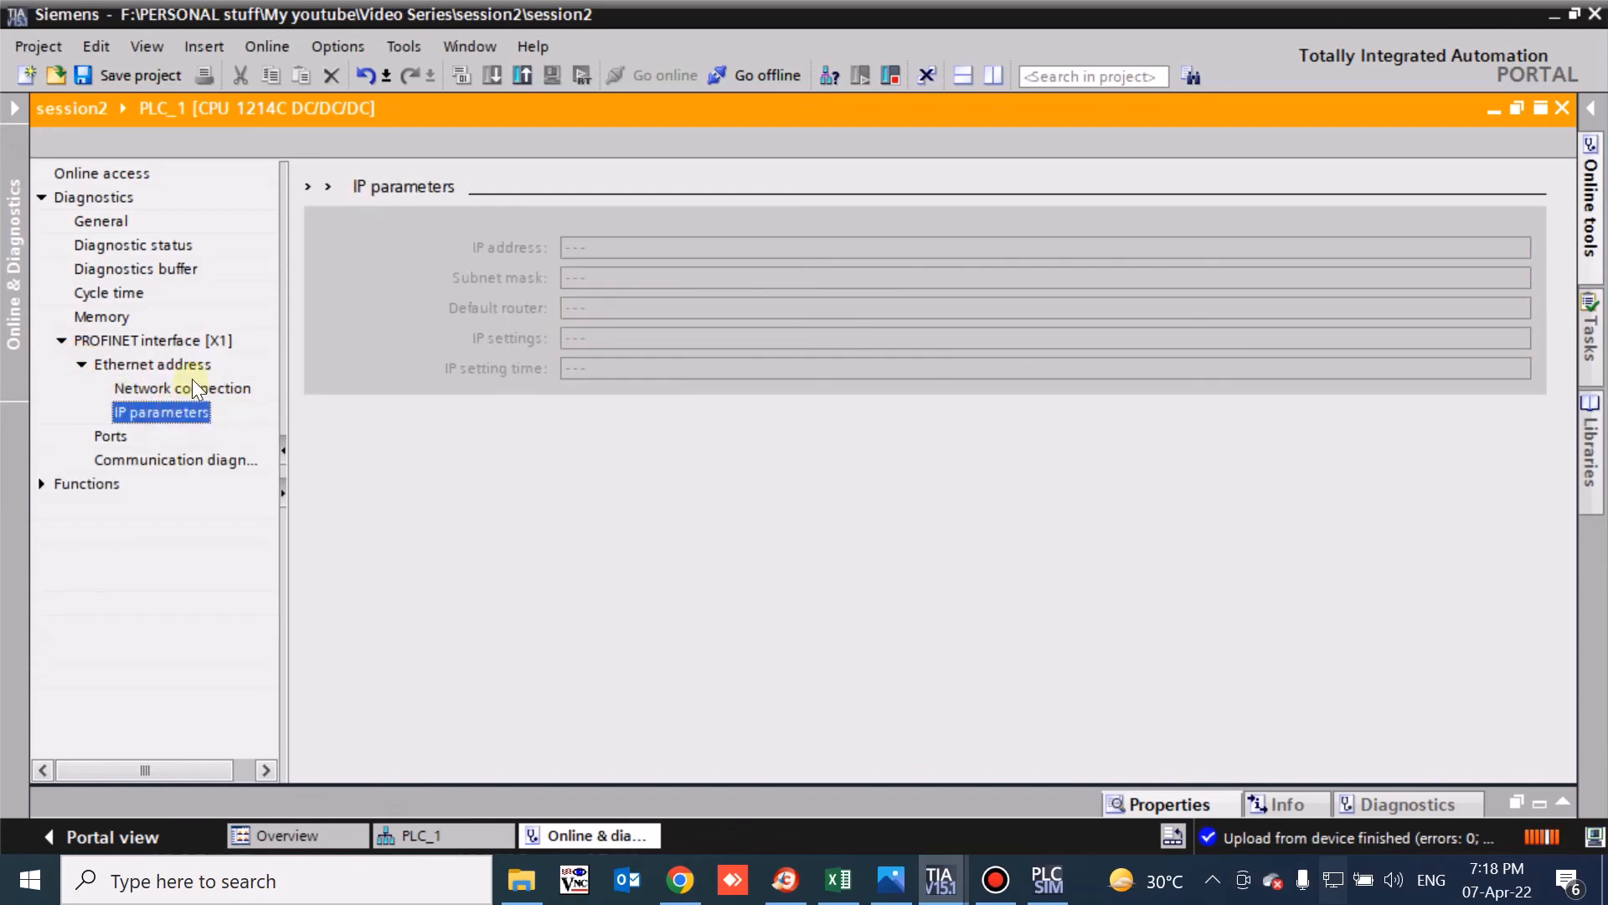
pyautogui.click(194, 387)
pyautogui.click(142, 412)
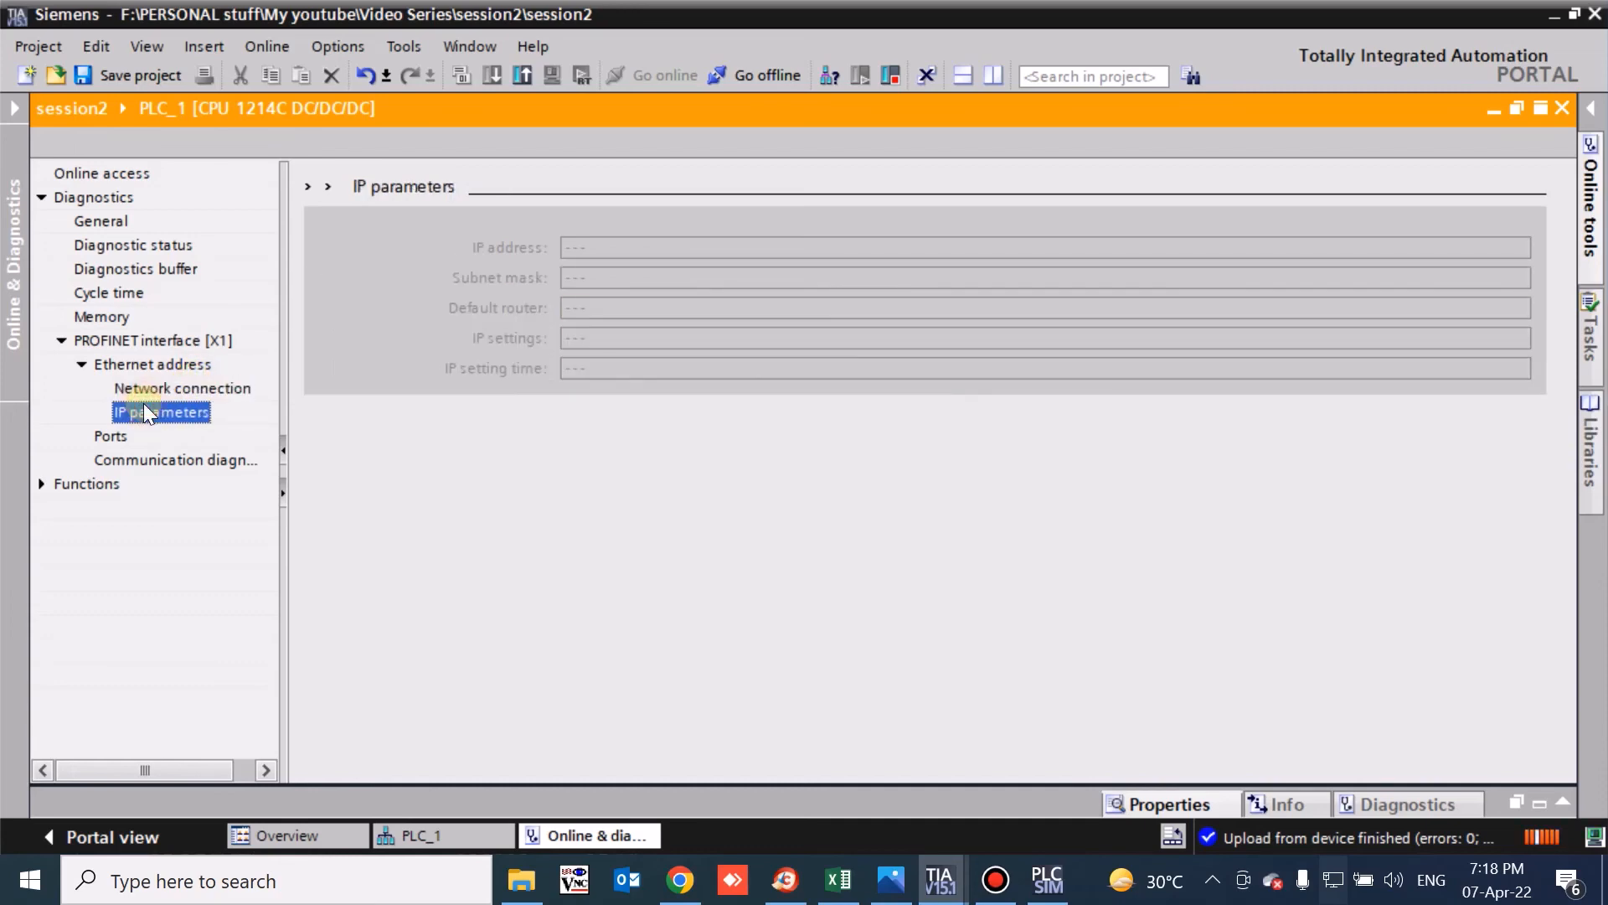
pyautogui.click(99, 438)
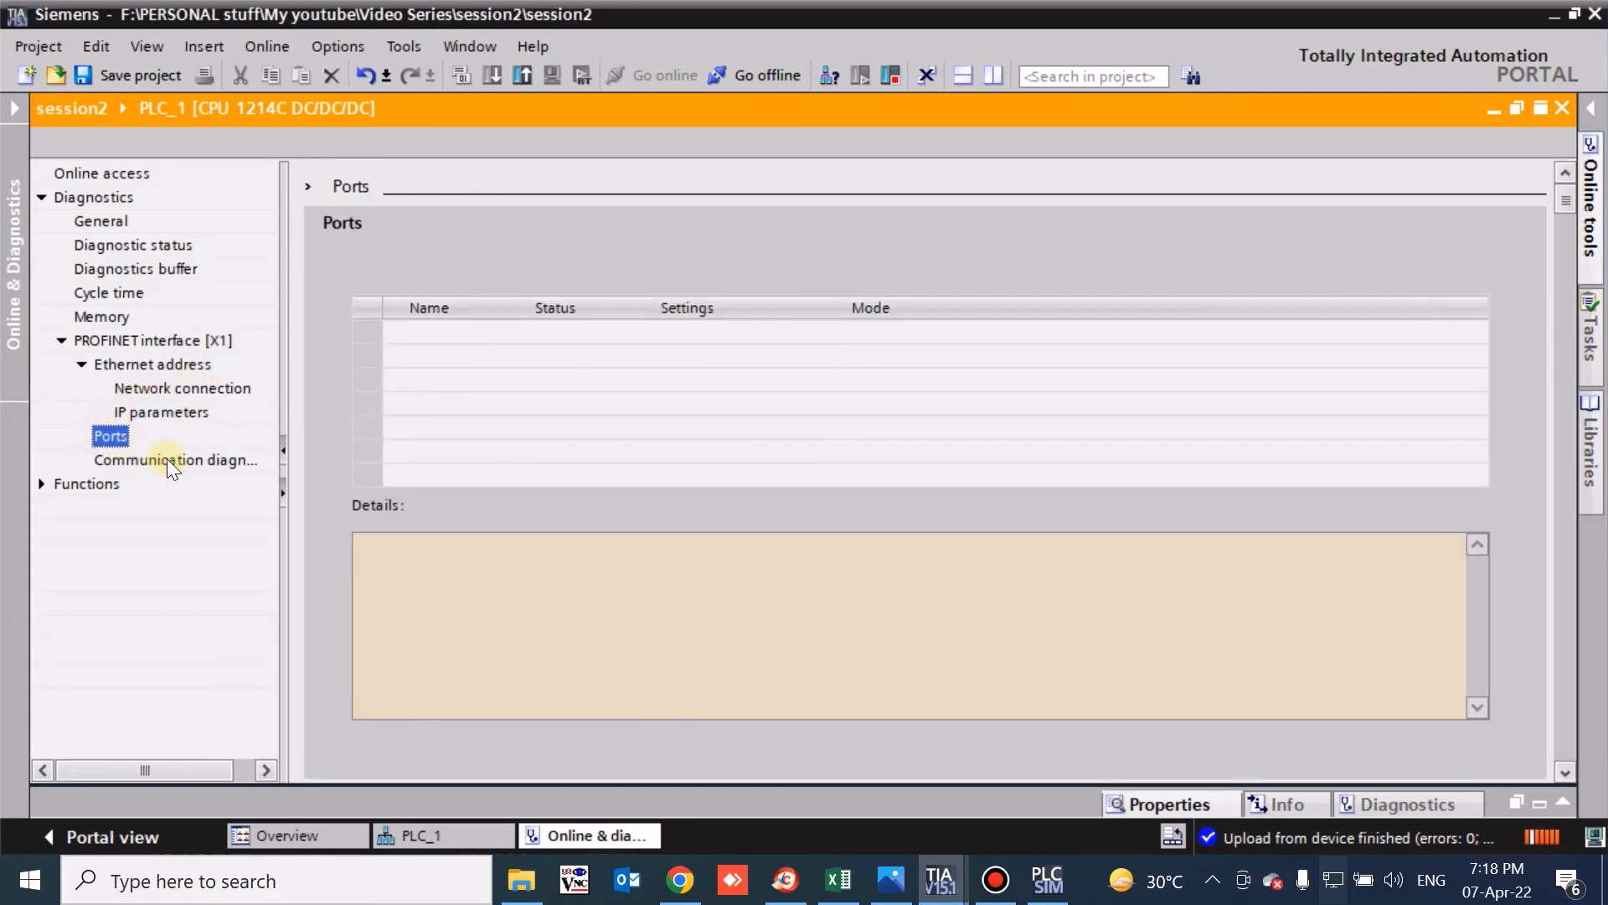
pyautogui.click(170, 461)
# Look at the Assign IP address function, and set the module time of PLC_1 from the PG/PC using Set time.
pyautogui.click(42, 484)
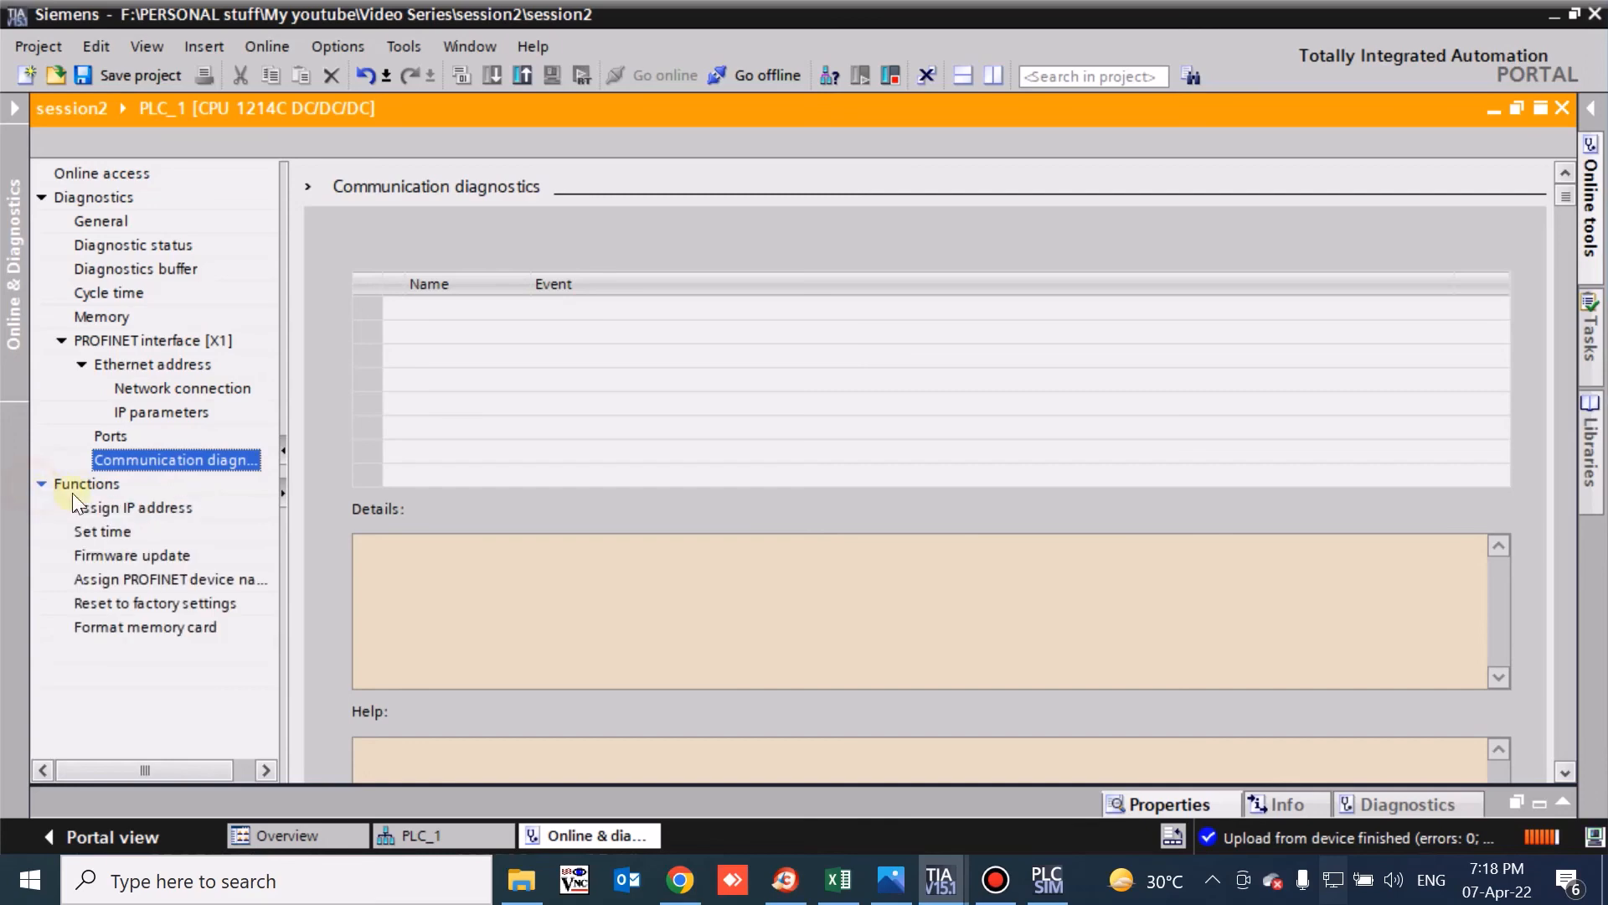
pyautogui.click(110, 508)
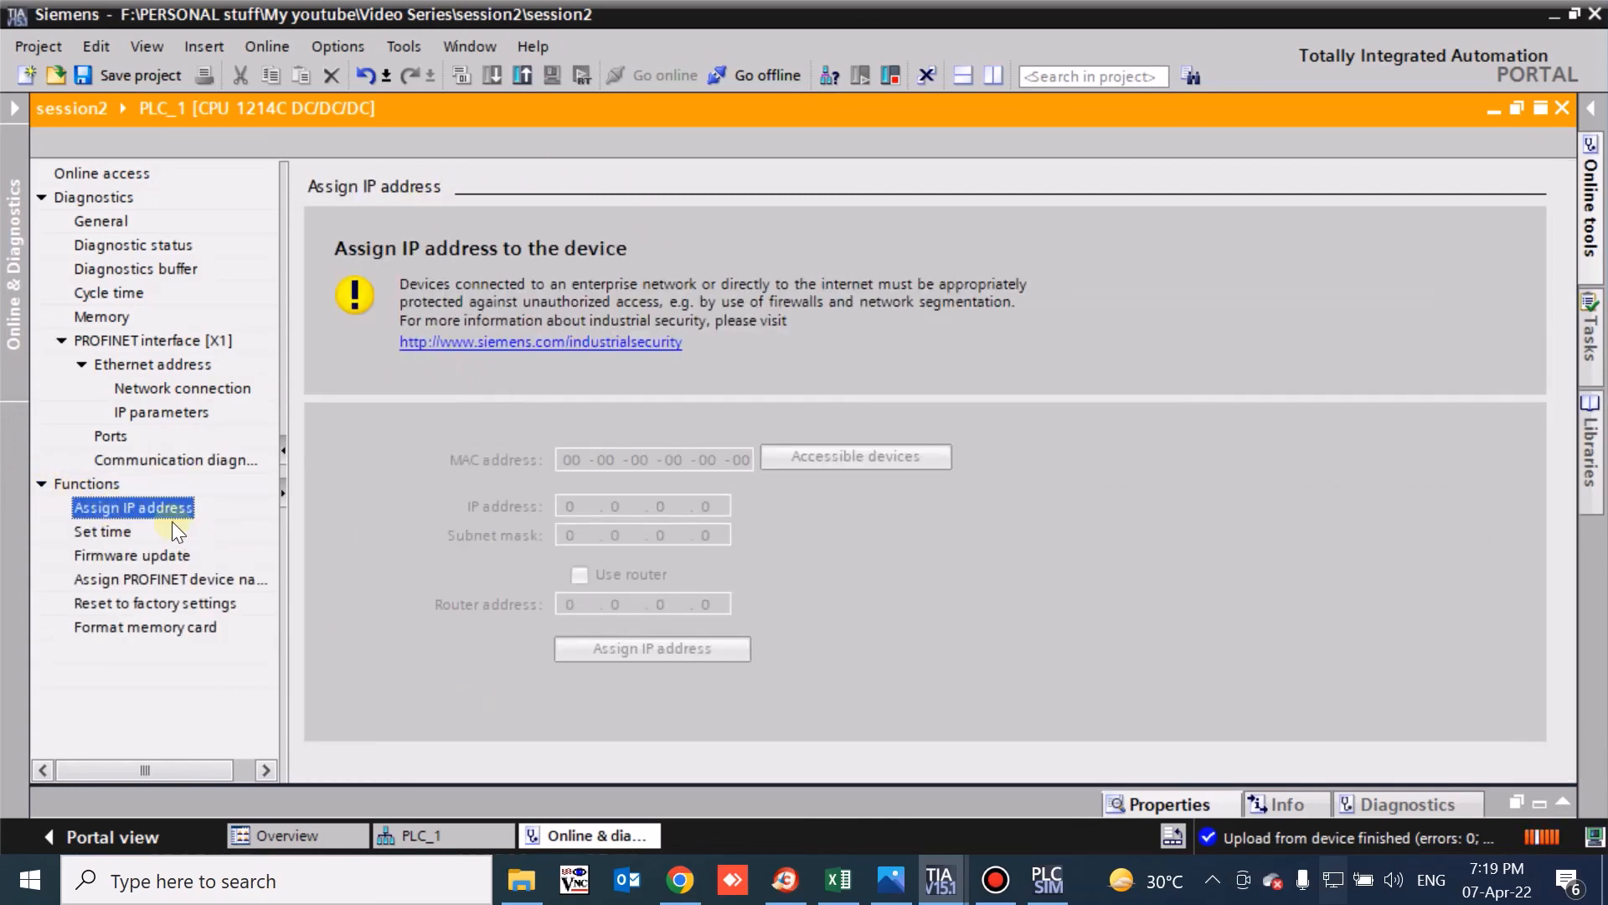
pyautogui.click(100, 533)
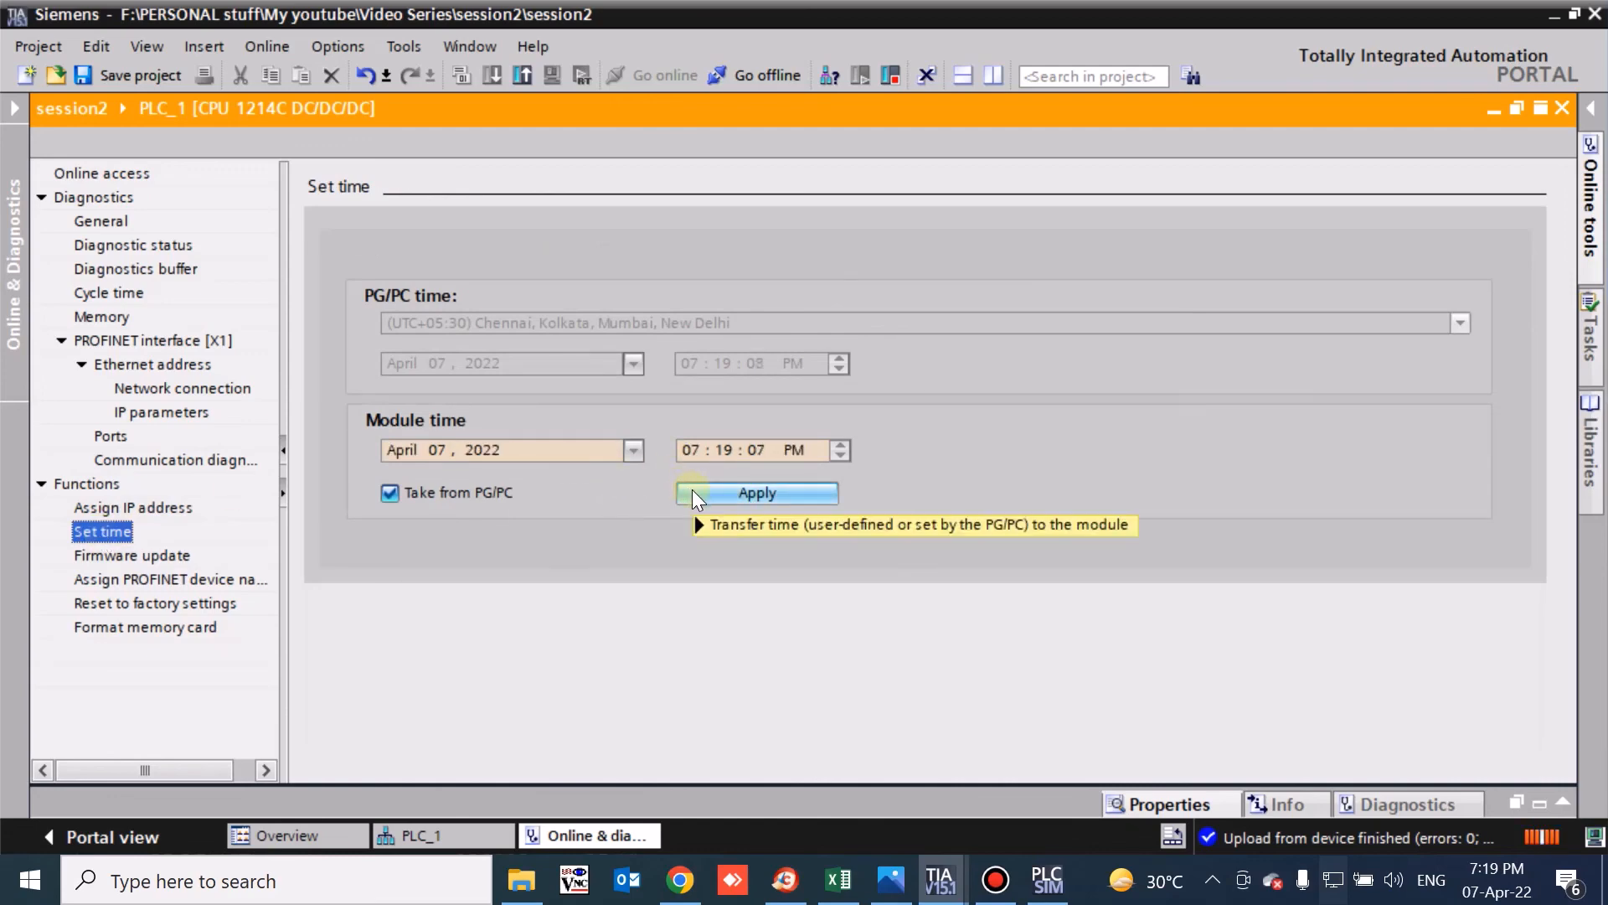
pyautogui.click(746, 494)
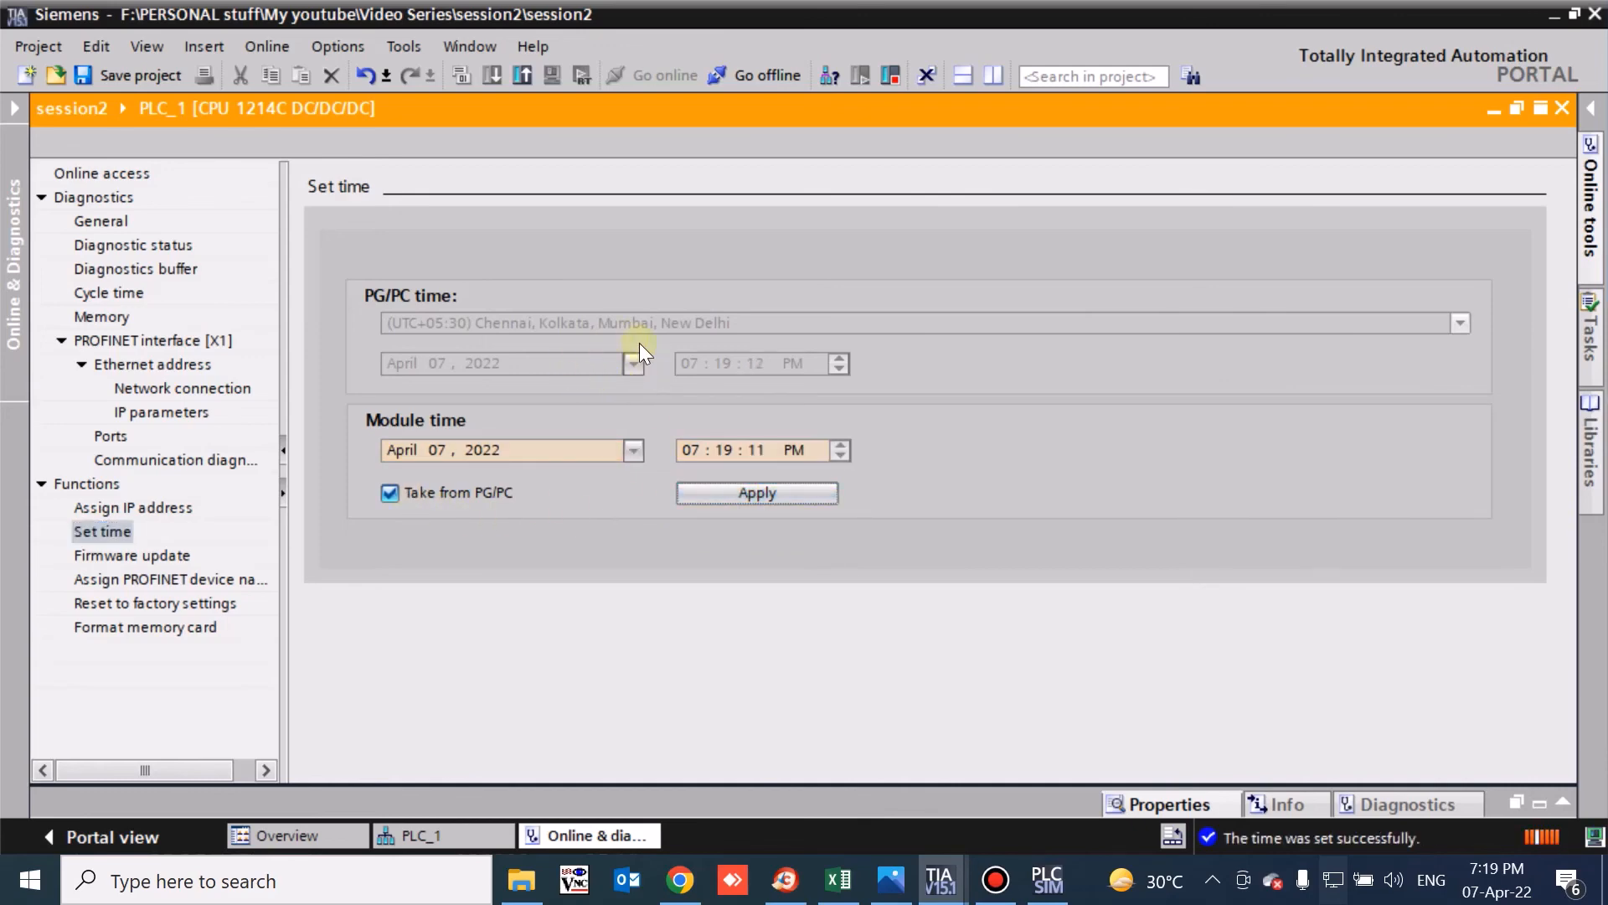
# Review the firmware update, PROFINET device name assignment, factory settings reset and memory card formatting functions.
pyautogui.click(112, 552)
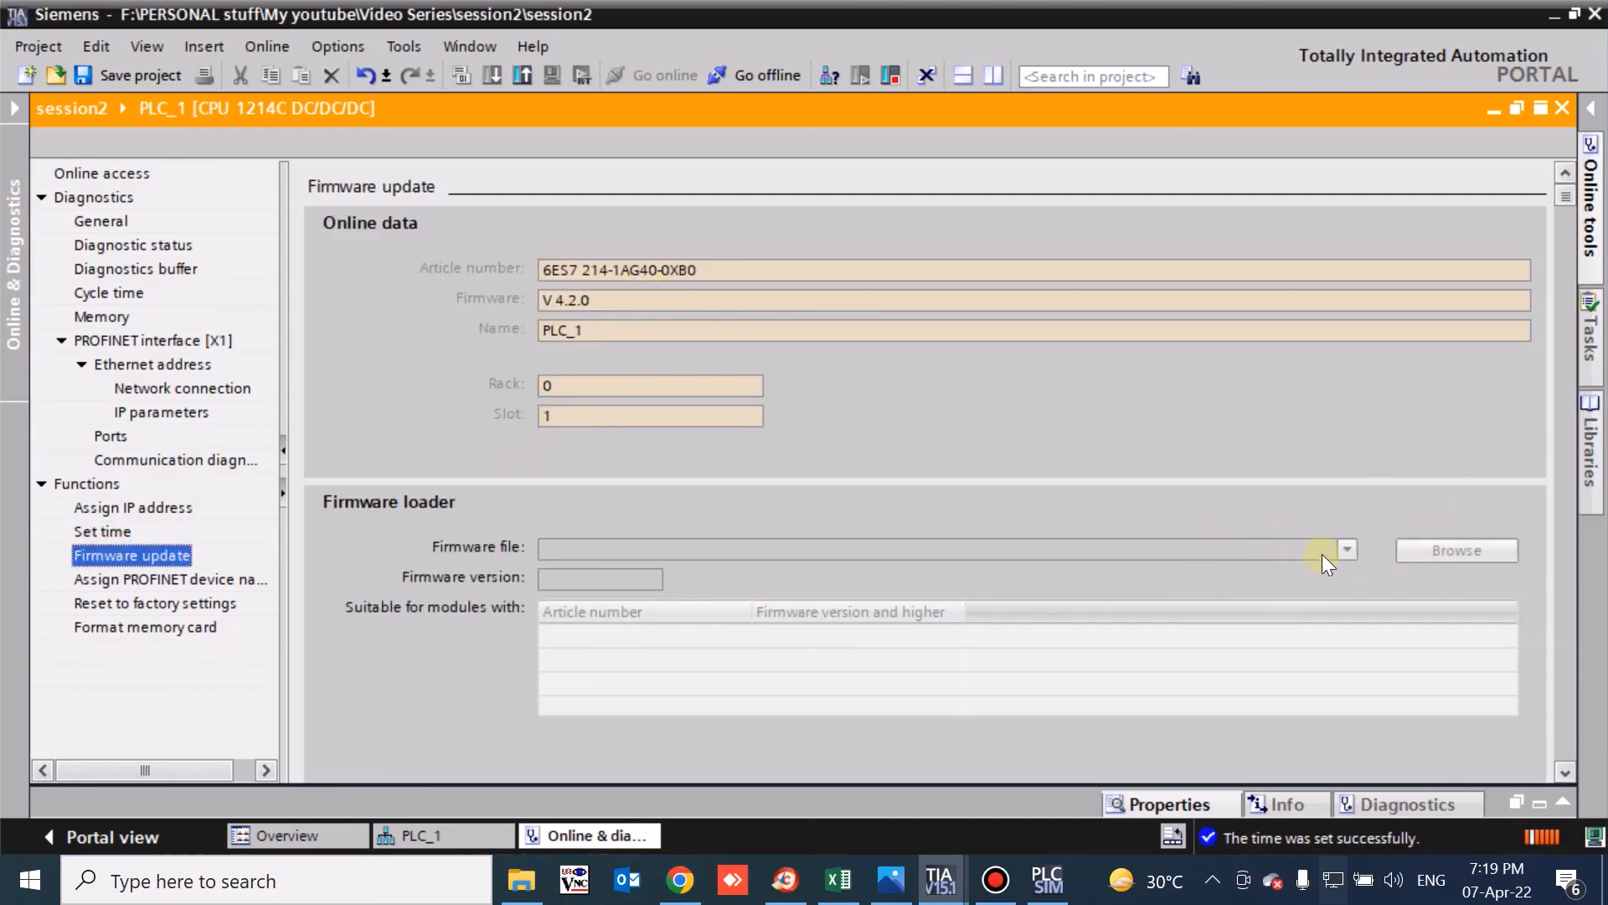
pyautogui.click(208, 578)
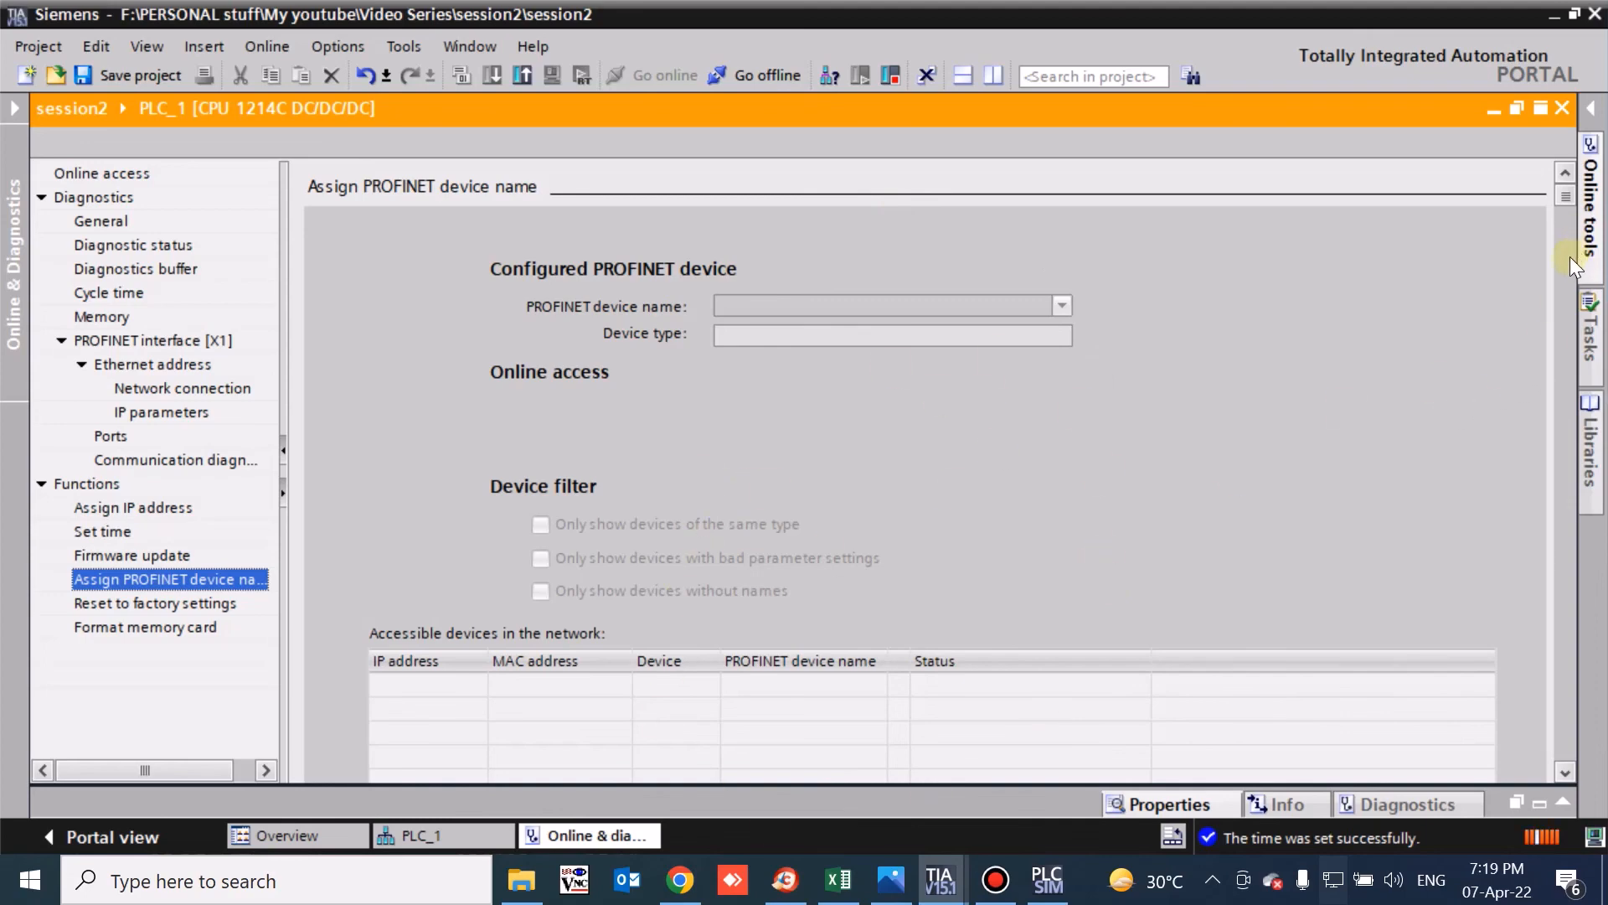
pyautogui.scroll(-1, 1567, 258)
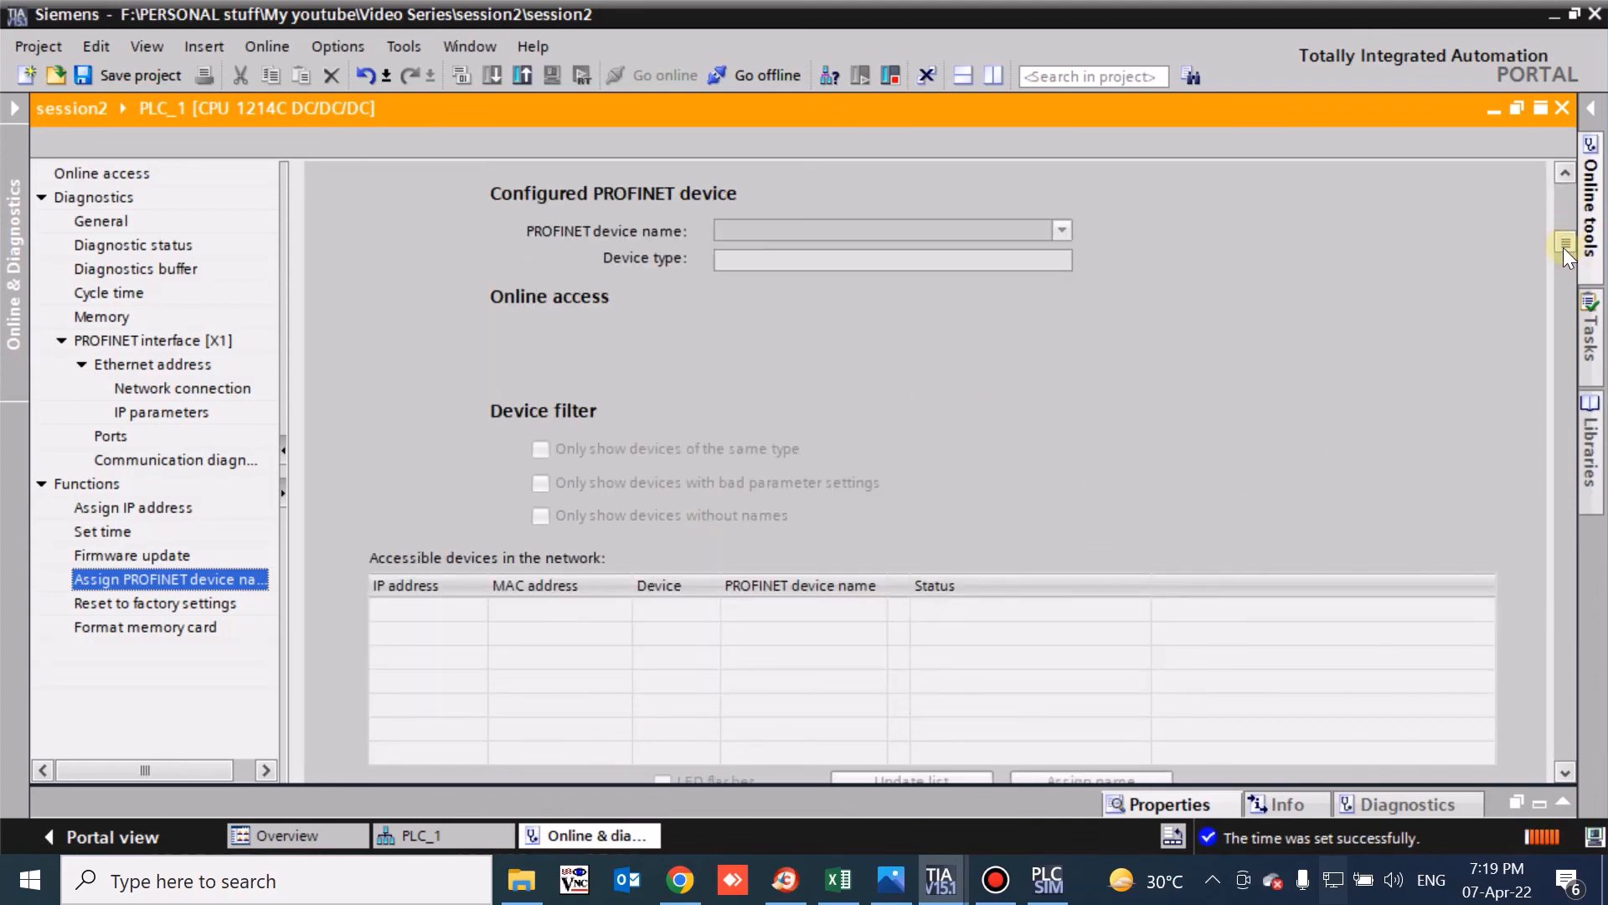
pyautogui.click(177, 605)
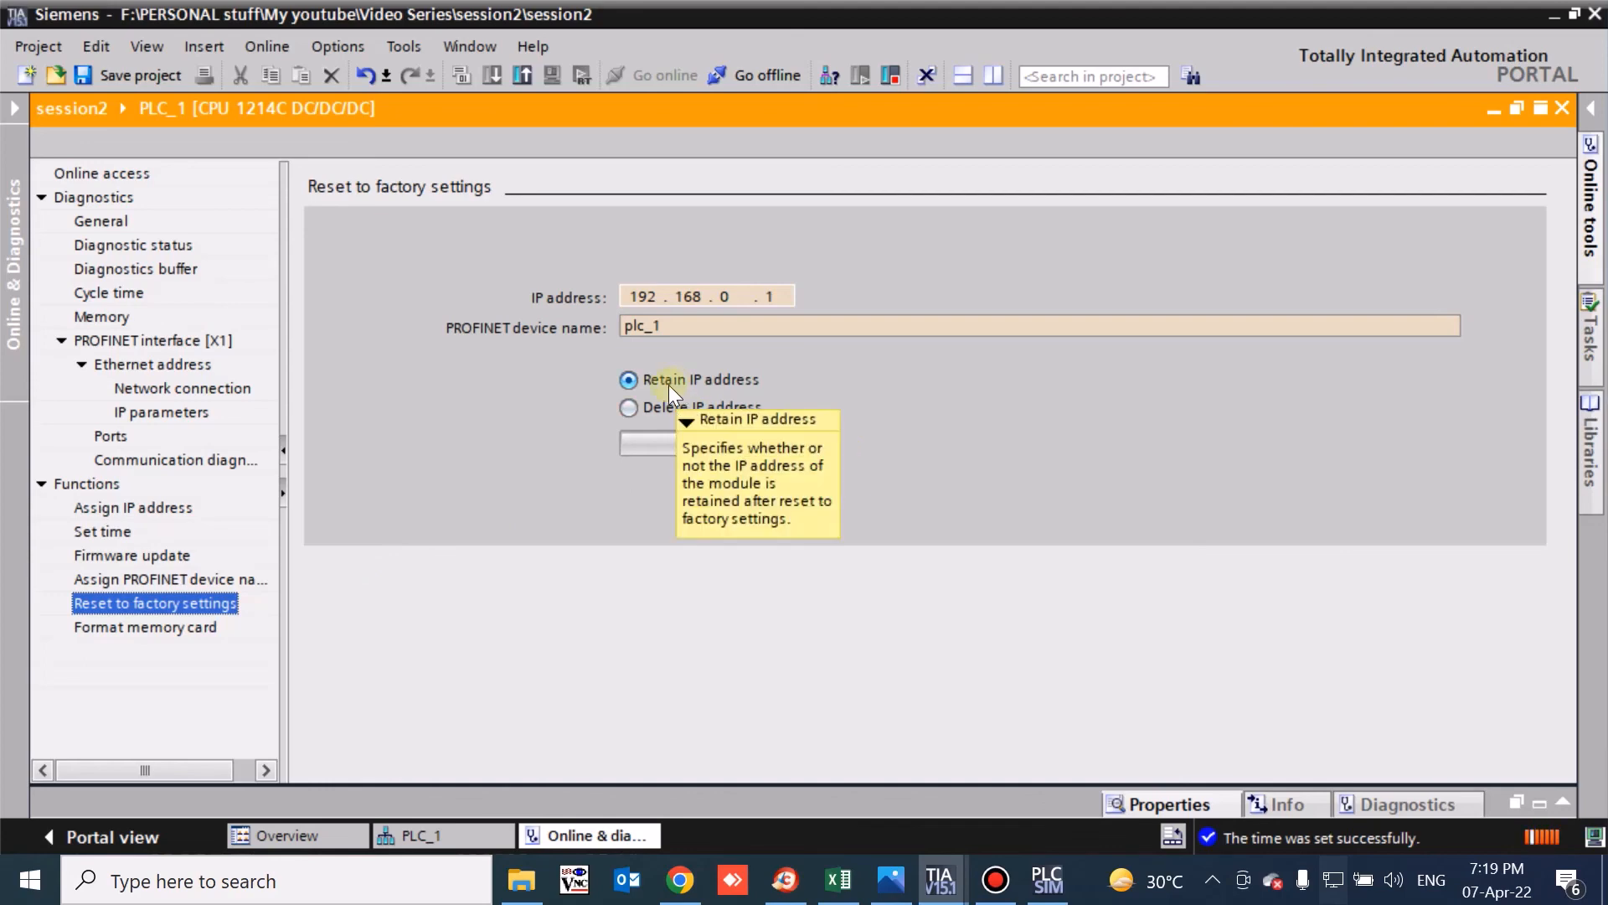
pyautogui.click(164, 632)
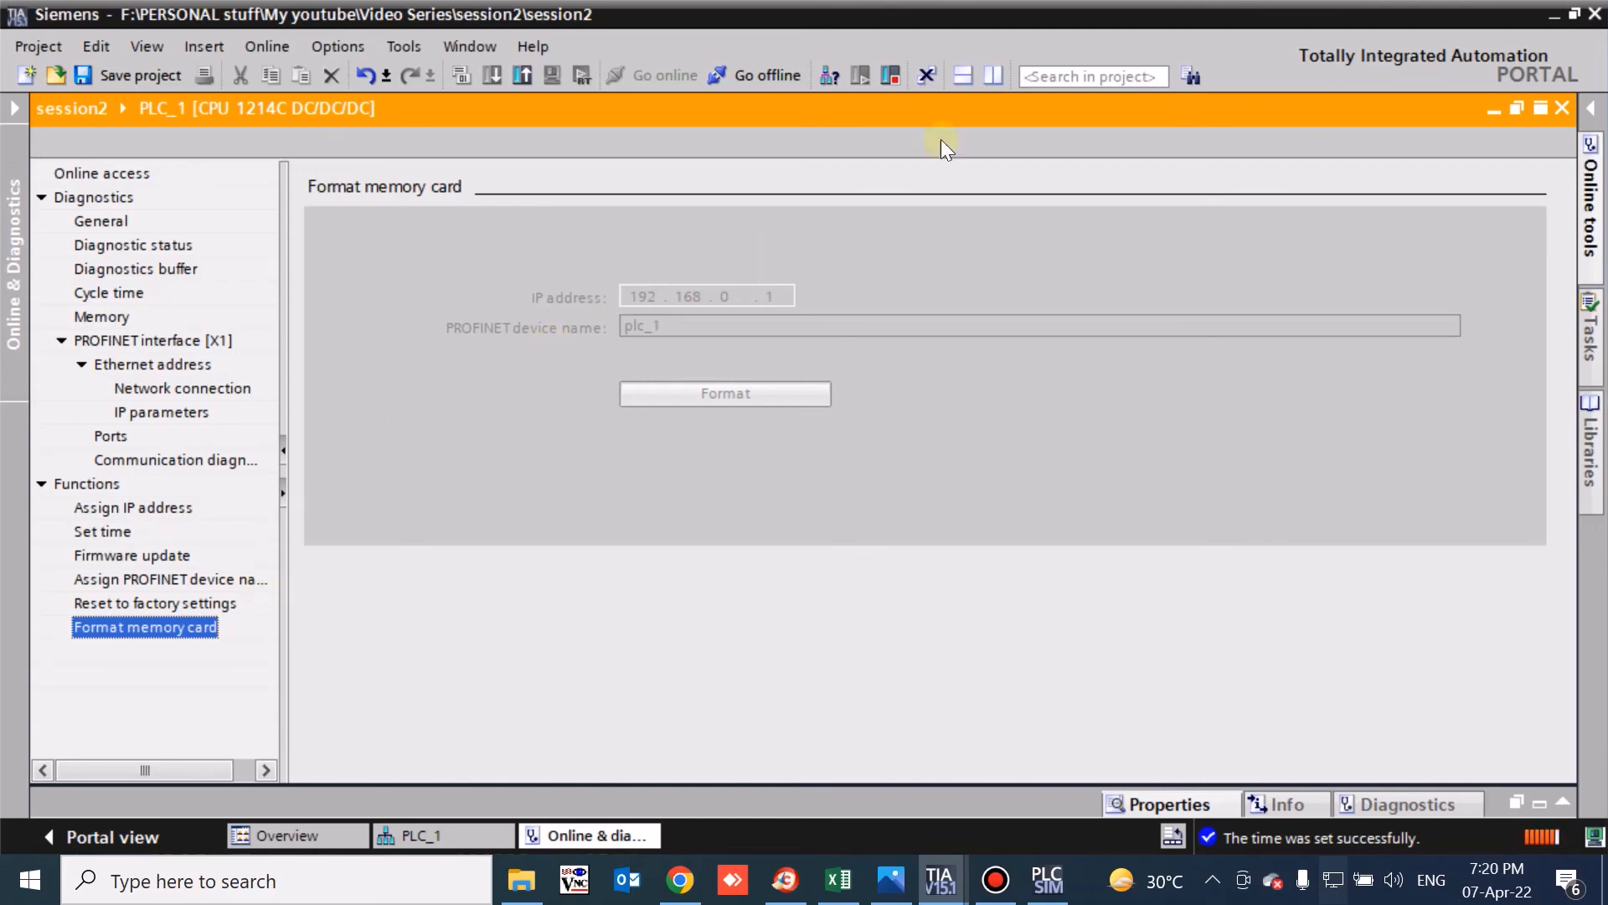
# Close the Online & diagnostics editor, restore the project tree and select the PLC_1 CPU in the device view.
pyautogui.click(1561, 108)
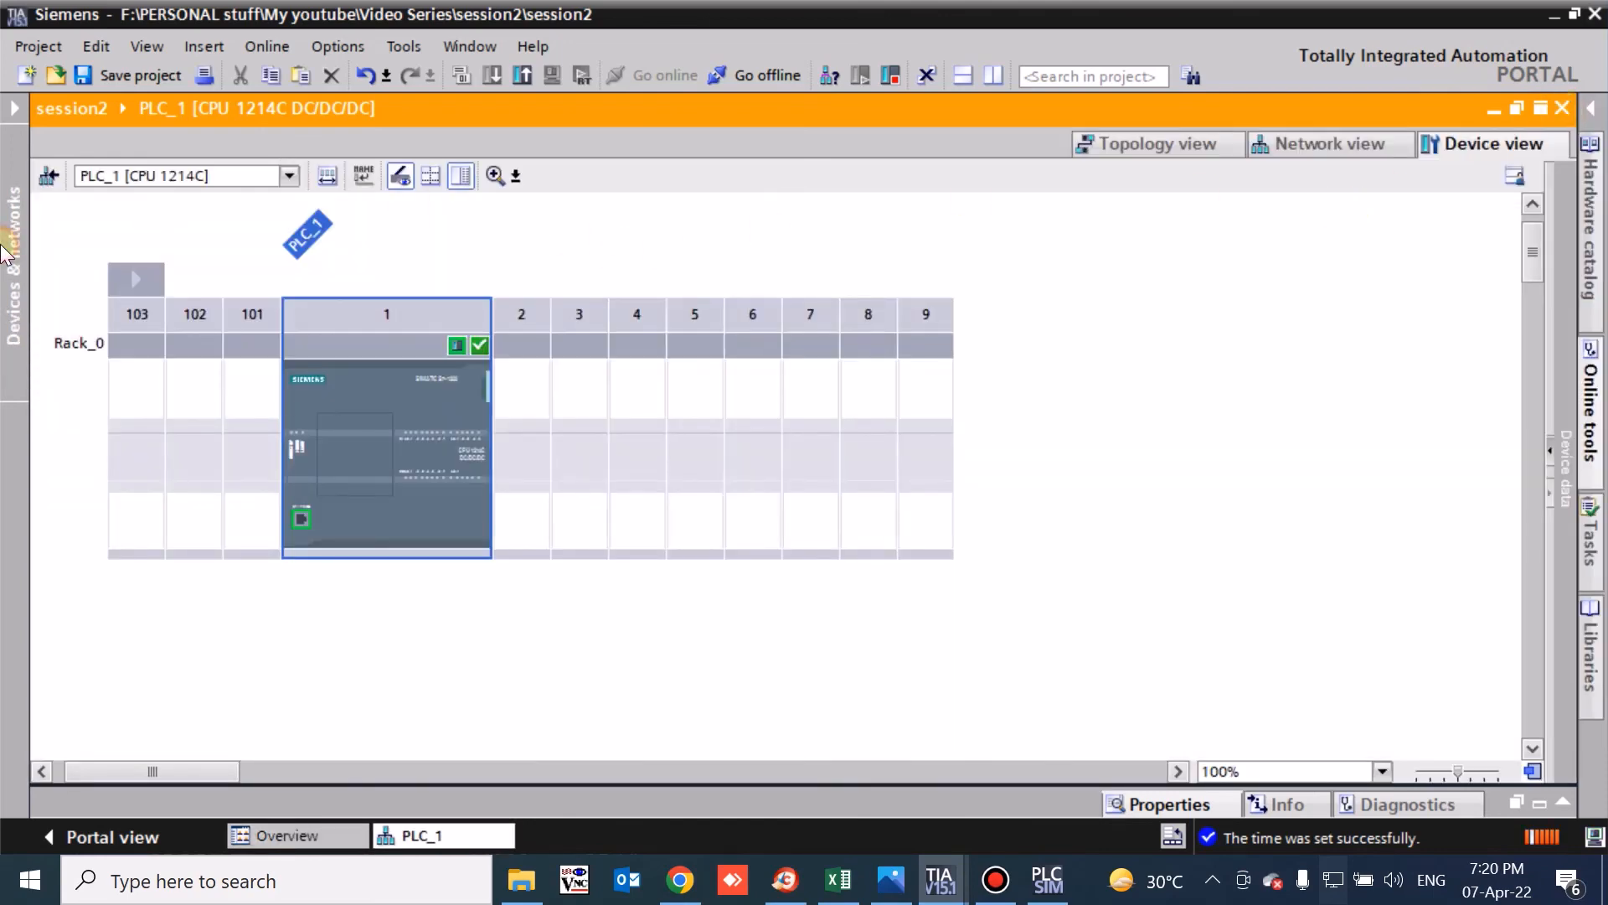
pyautogui.click(376, 322)
pyautogui.click(366, 370)
pyautogui.click(5, 212)
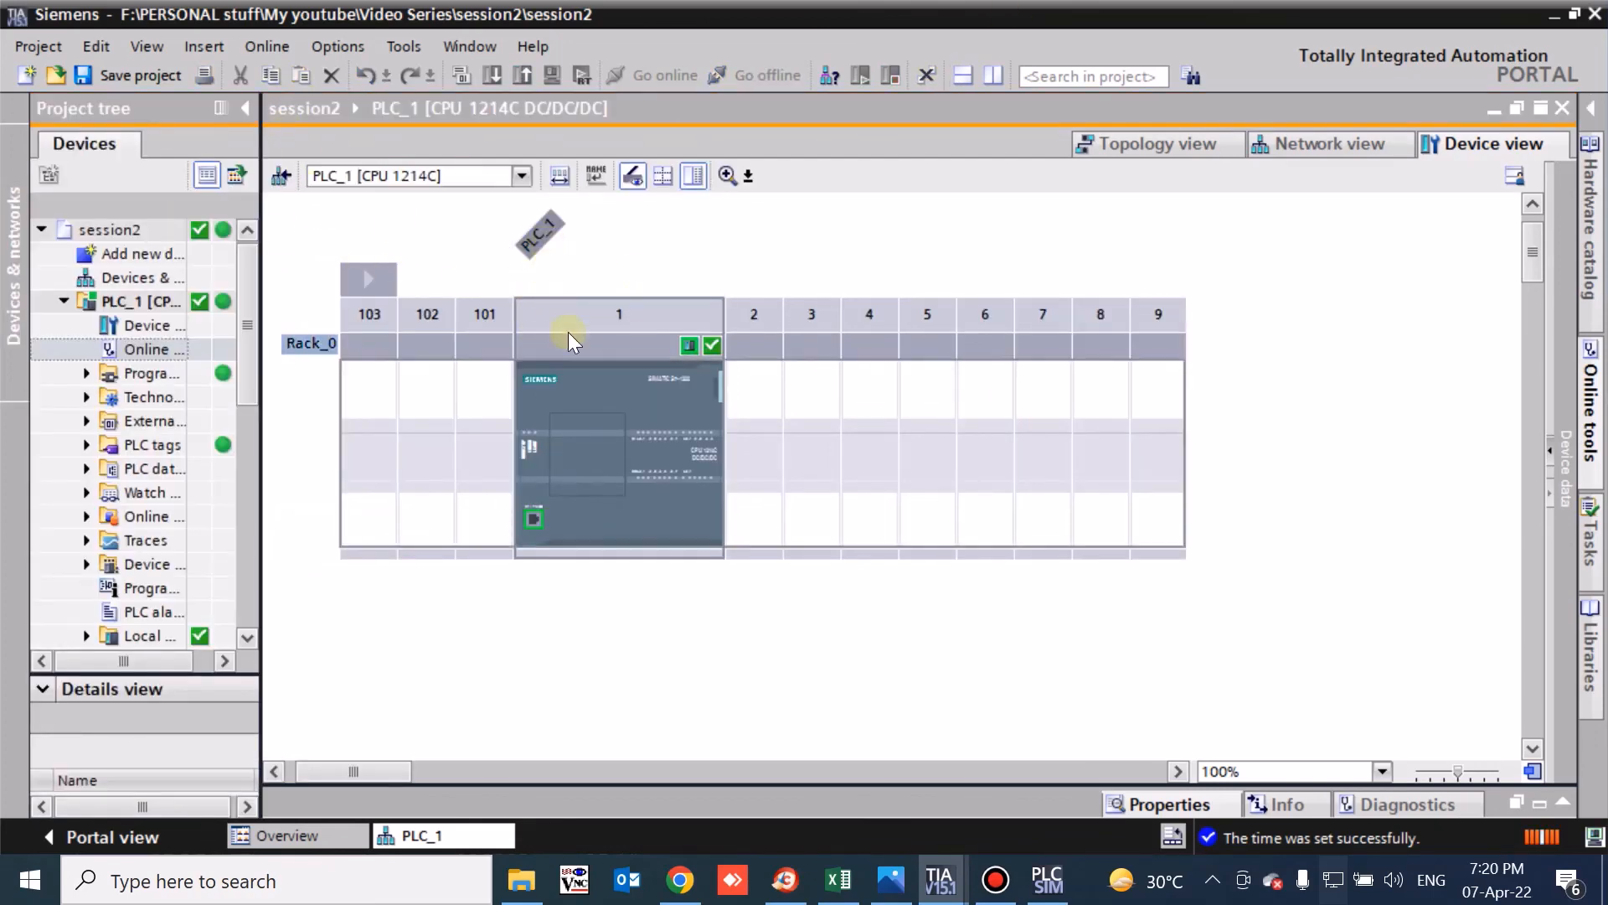
pyautogui.click(662, 379)
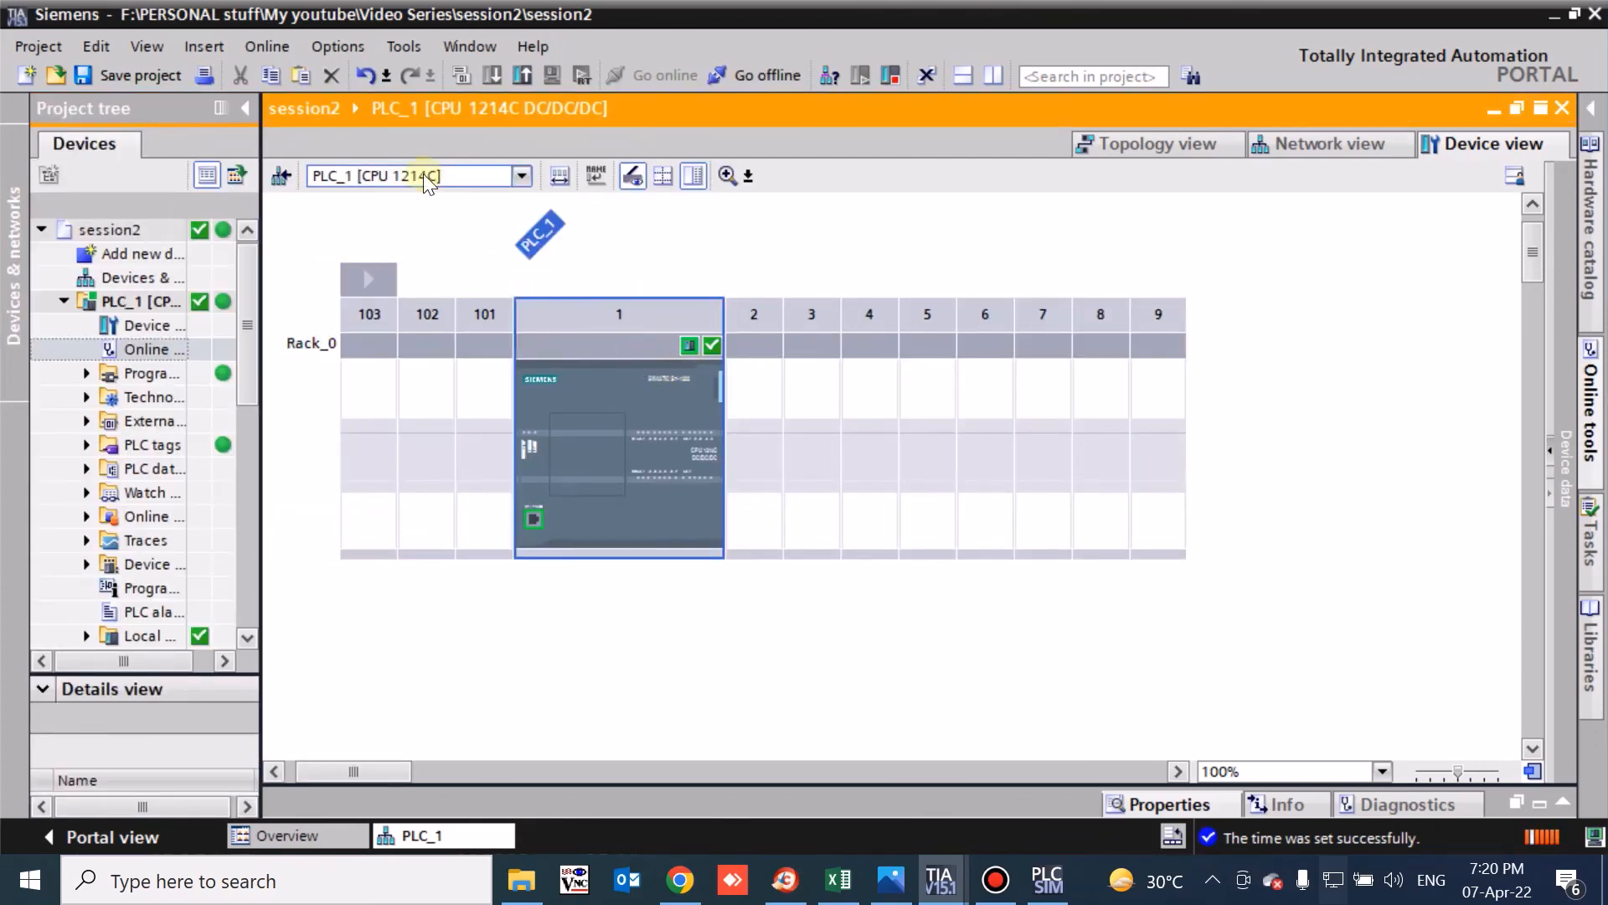